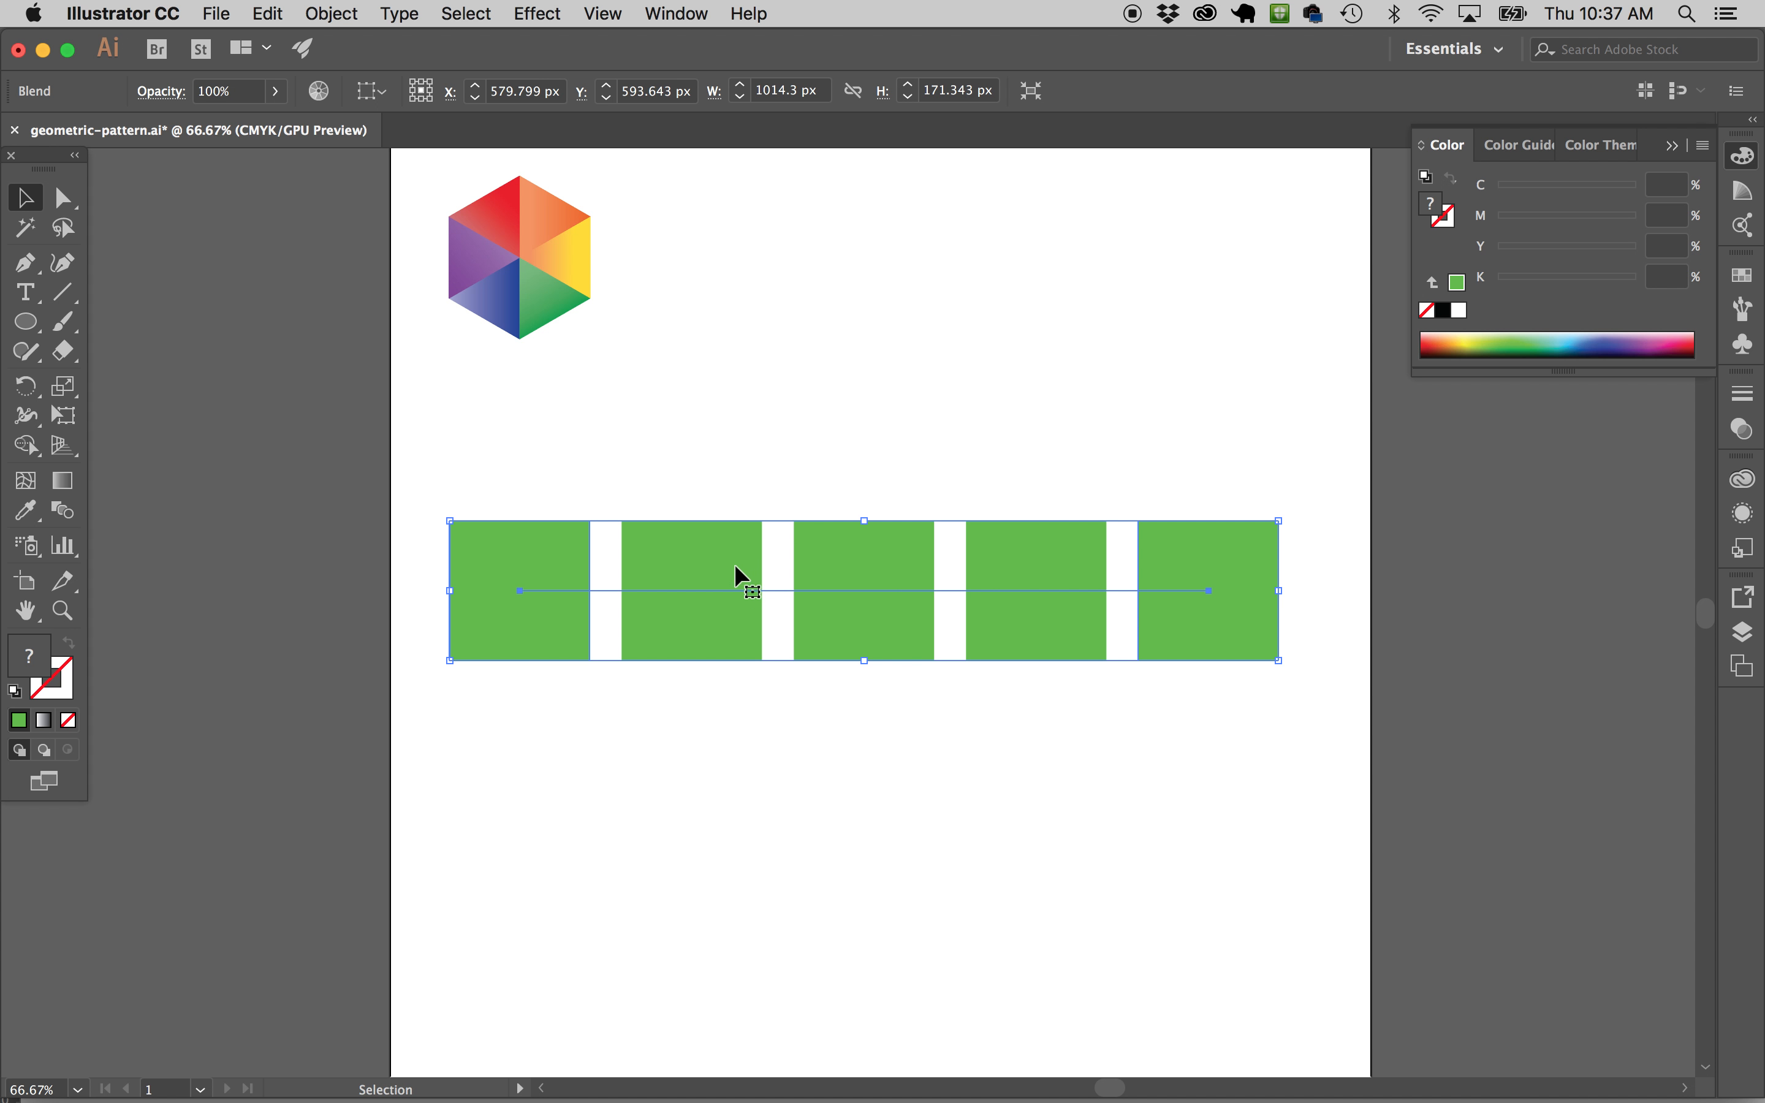
Expand the object and fill of the five-square blend into separate editable shapes.
{"action": "left_click", "coordinate": [897, 681]}
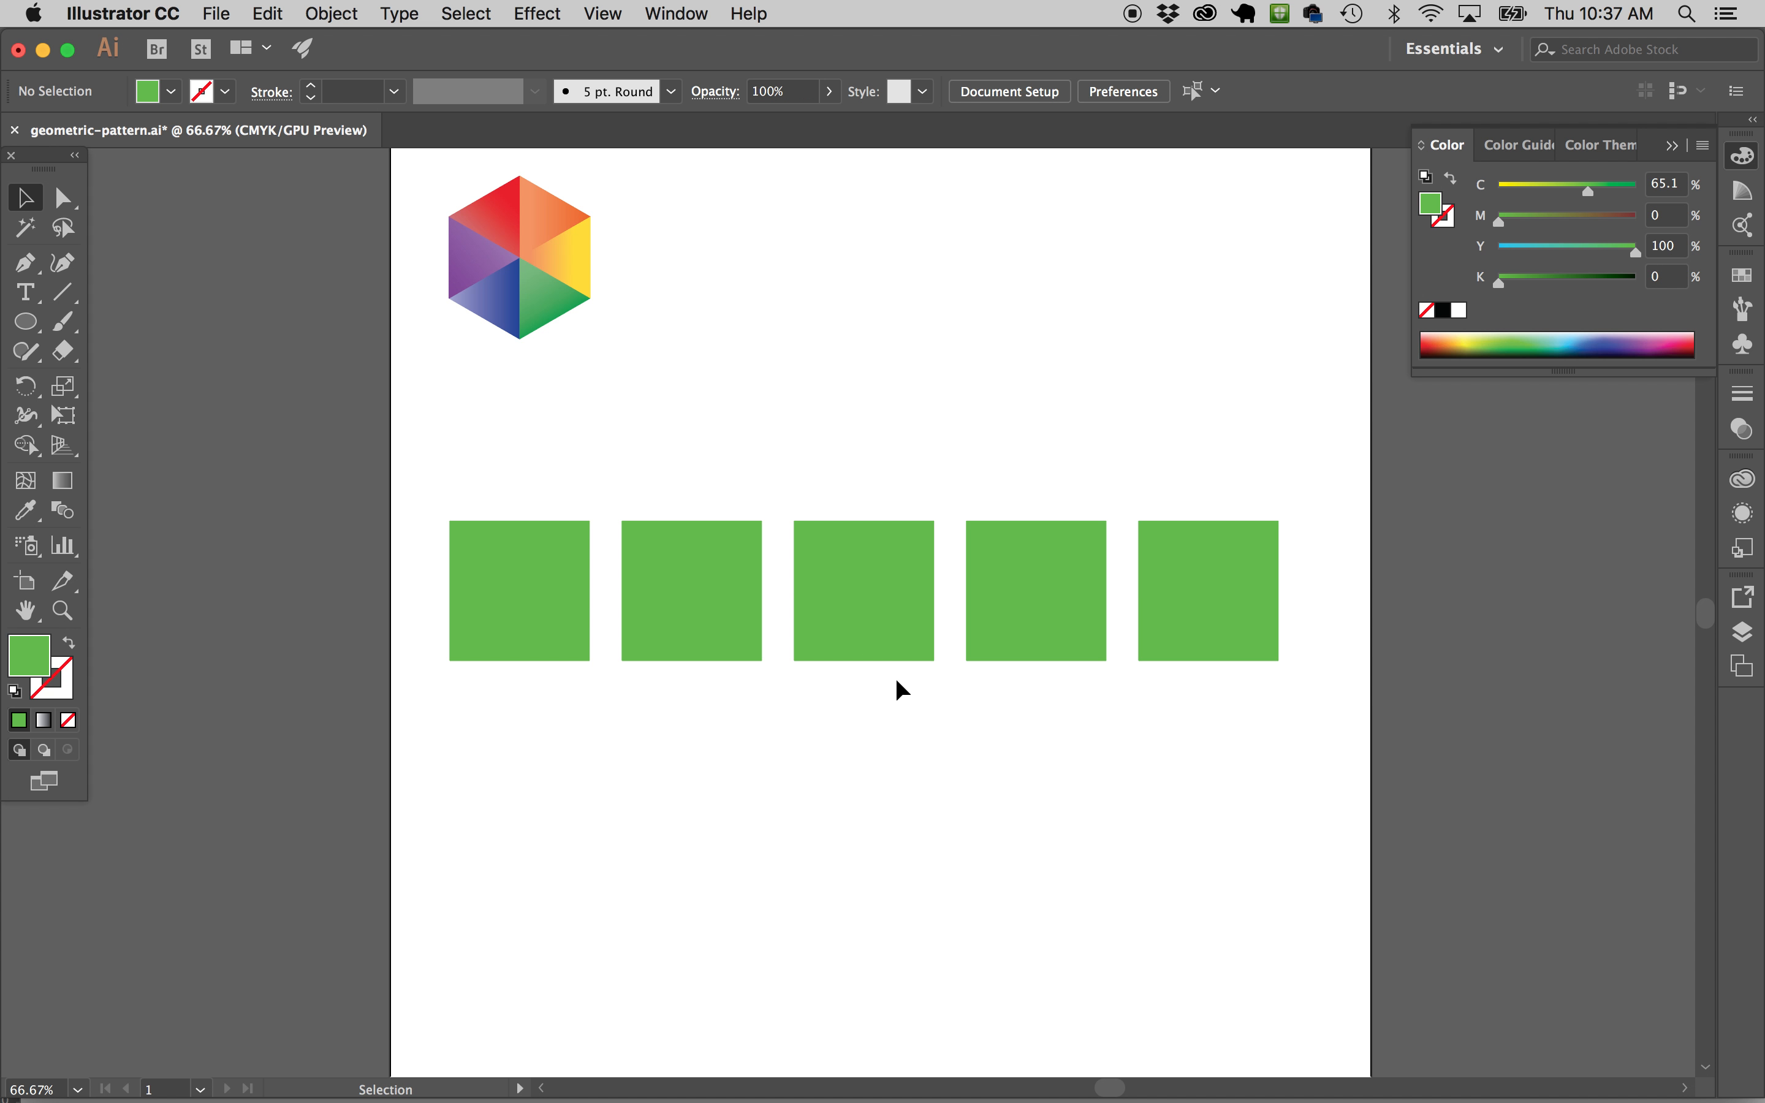
{"action": "left_click", "coordinate": [899, 606]}
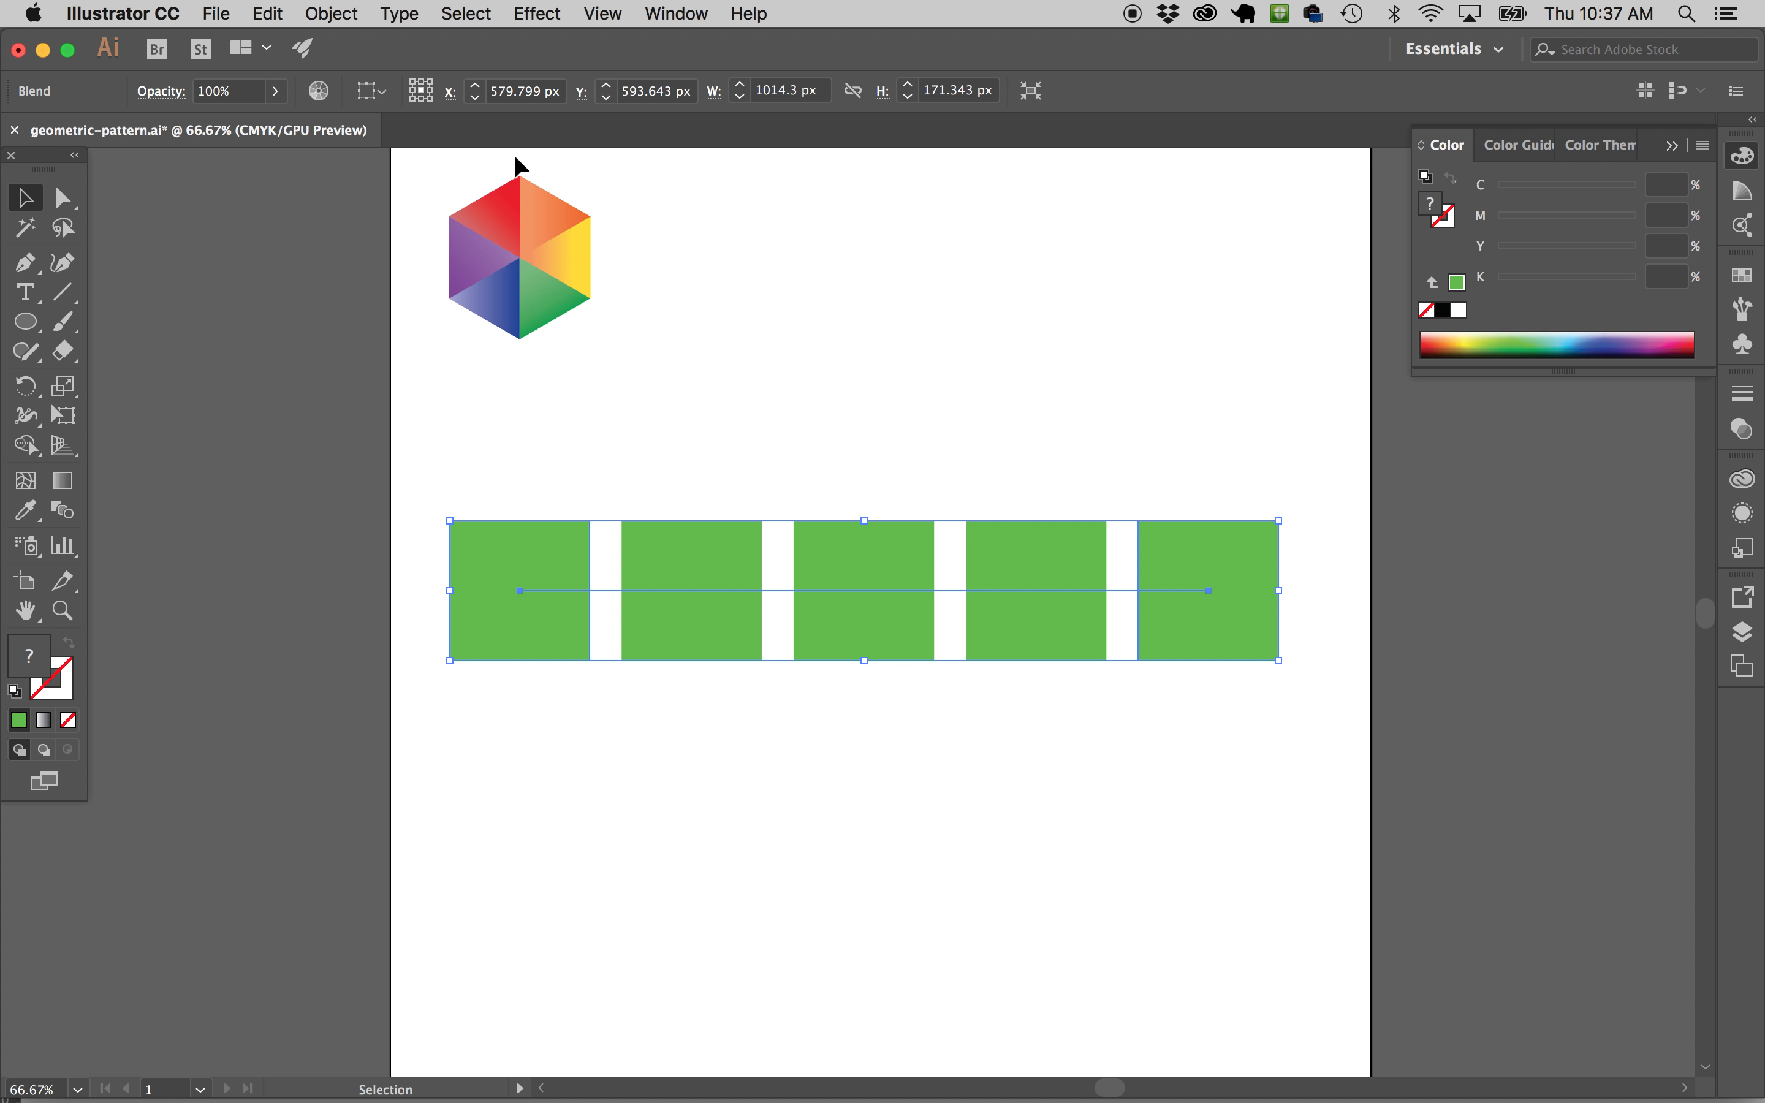
{"action": "left_click", "coordinate": [334, 12]}
{"action": "left_click", "coordinate": [368, 259]}
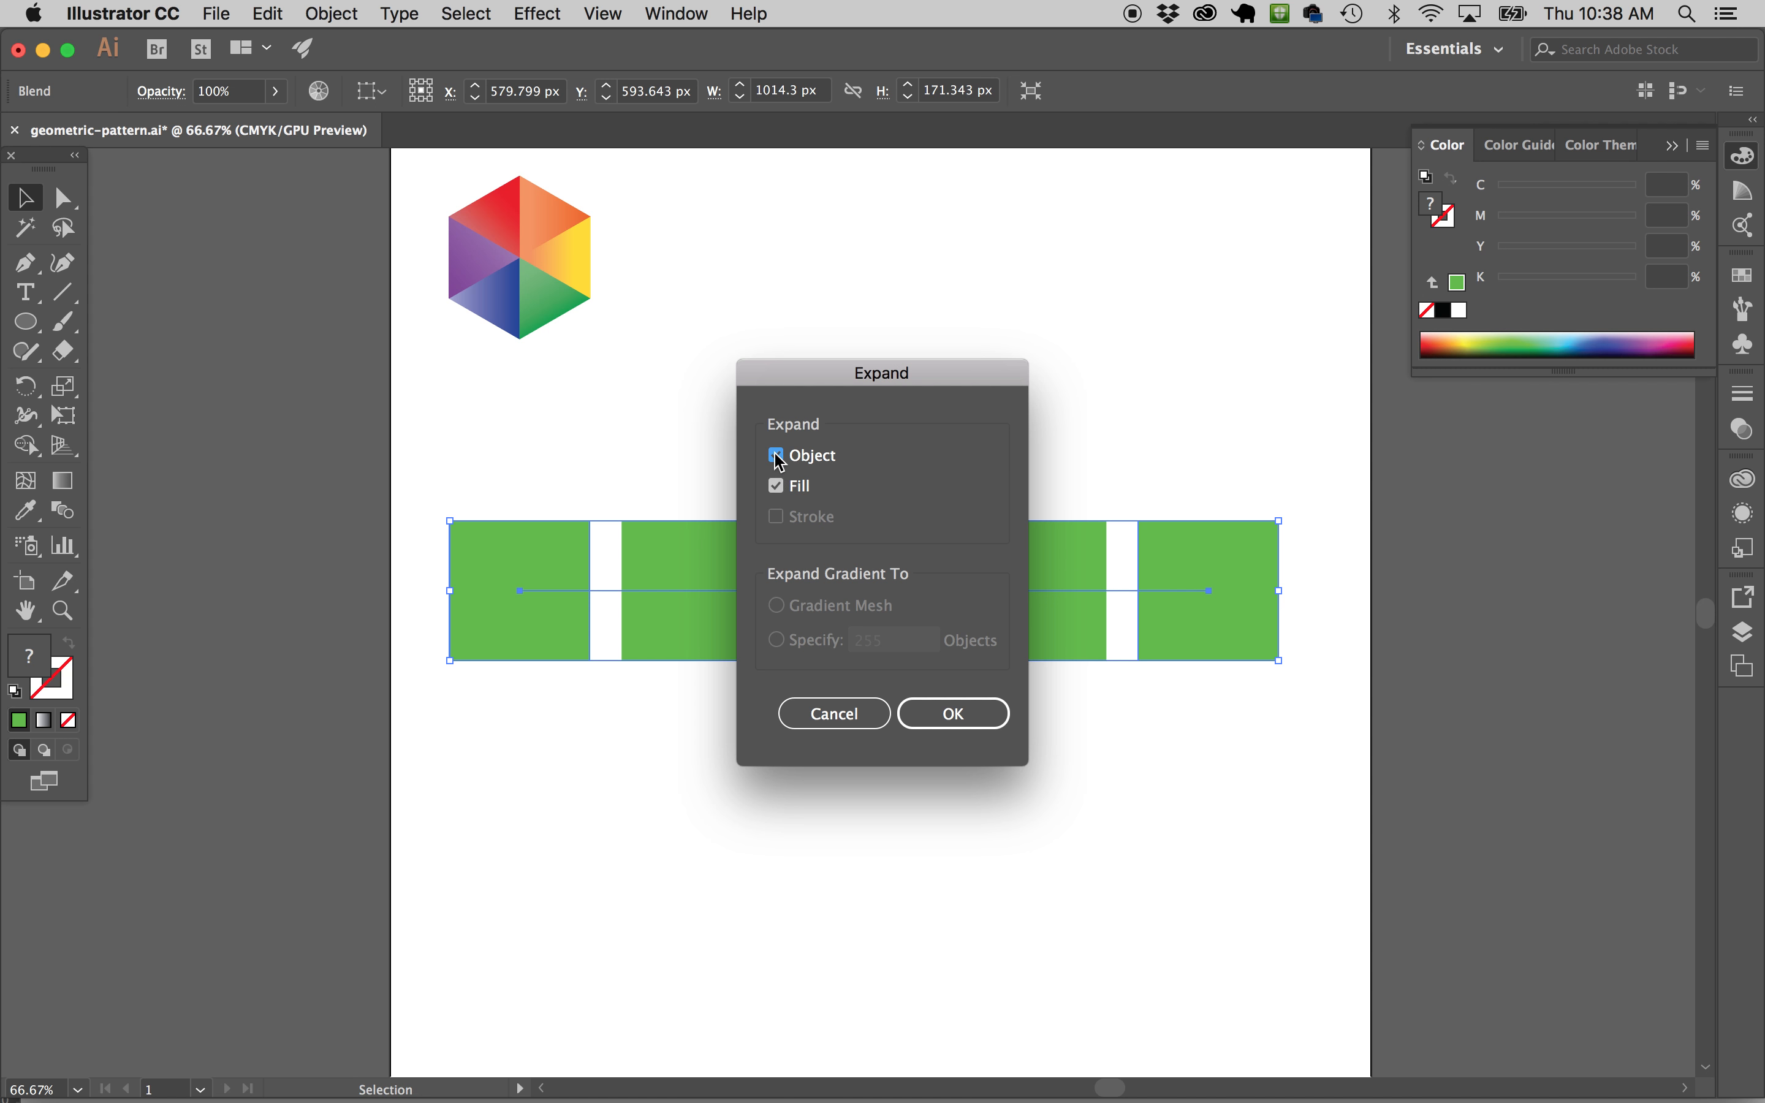
{"action": "left_click", "coordinate": [978, 717]}
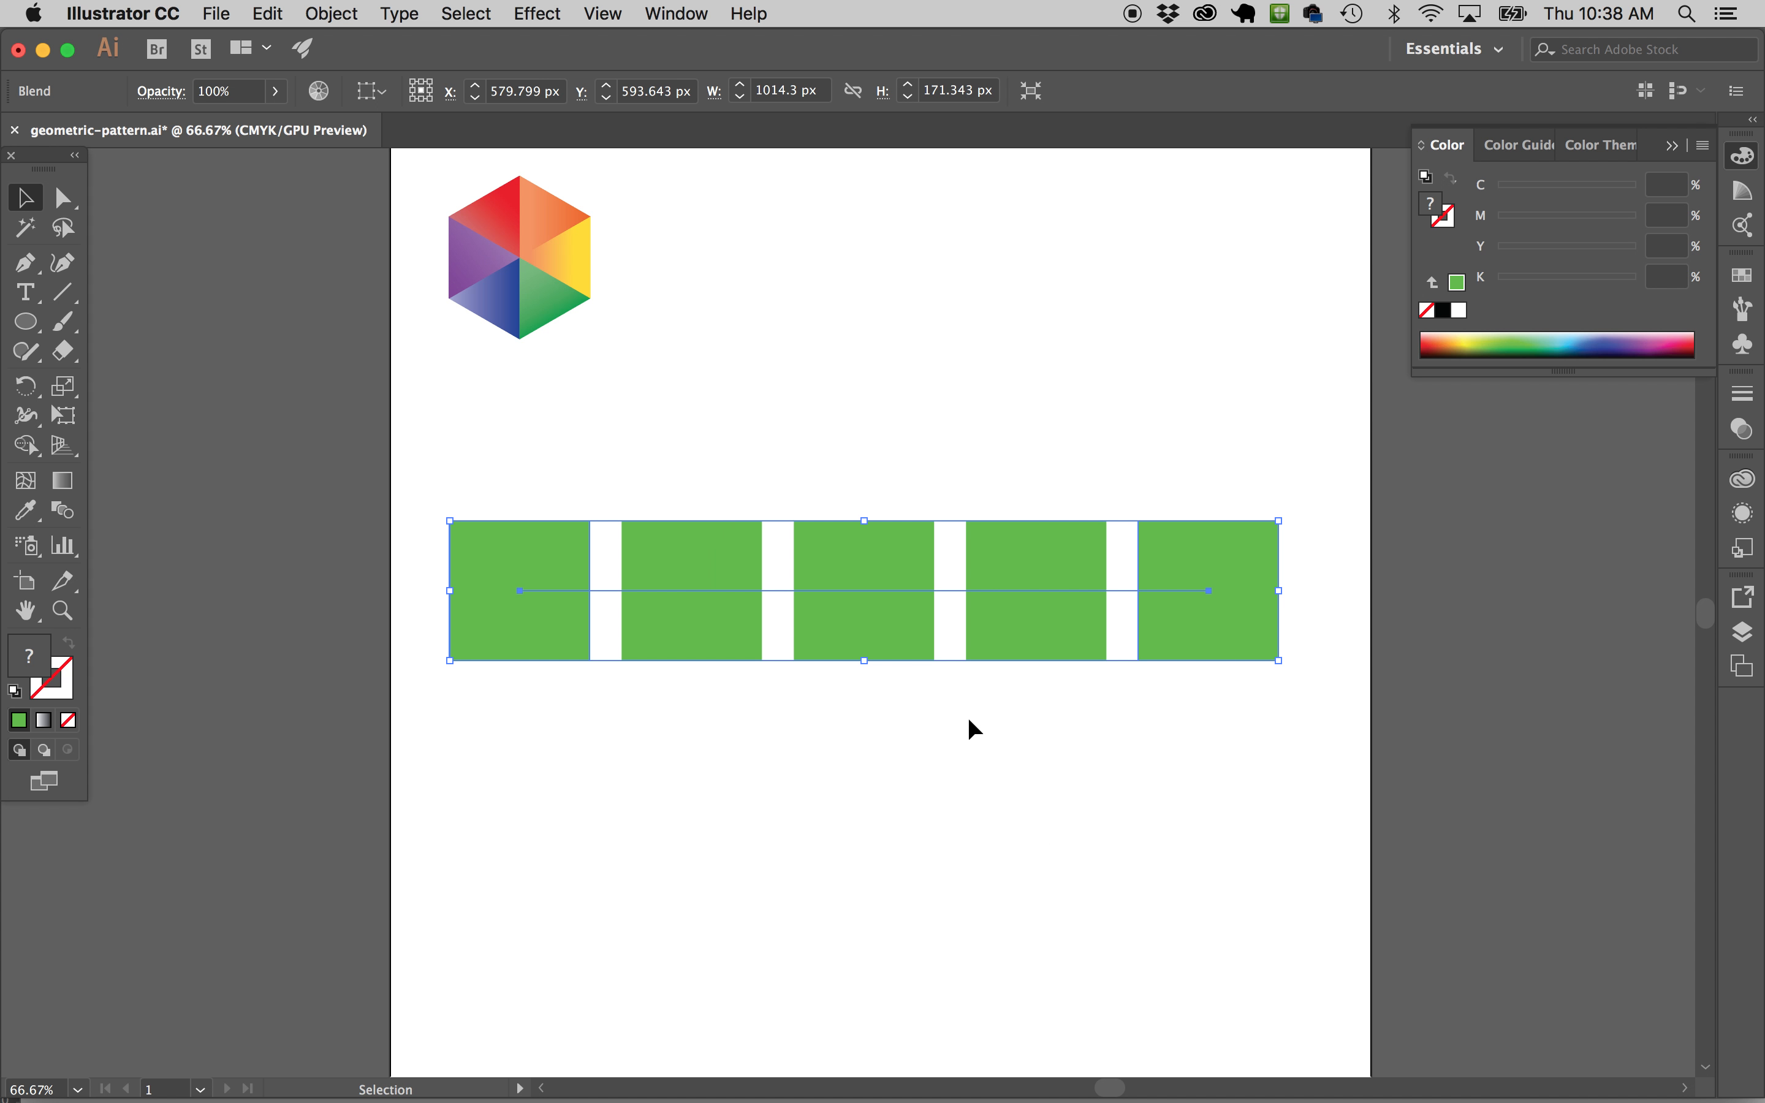
{"action": "left_click", "coordinate": [336, 11]}
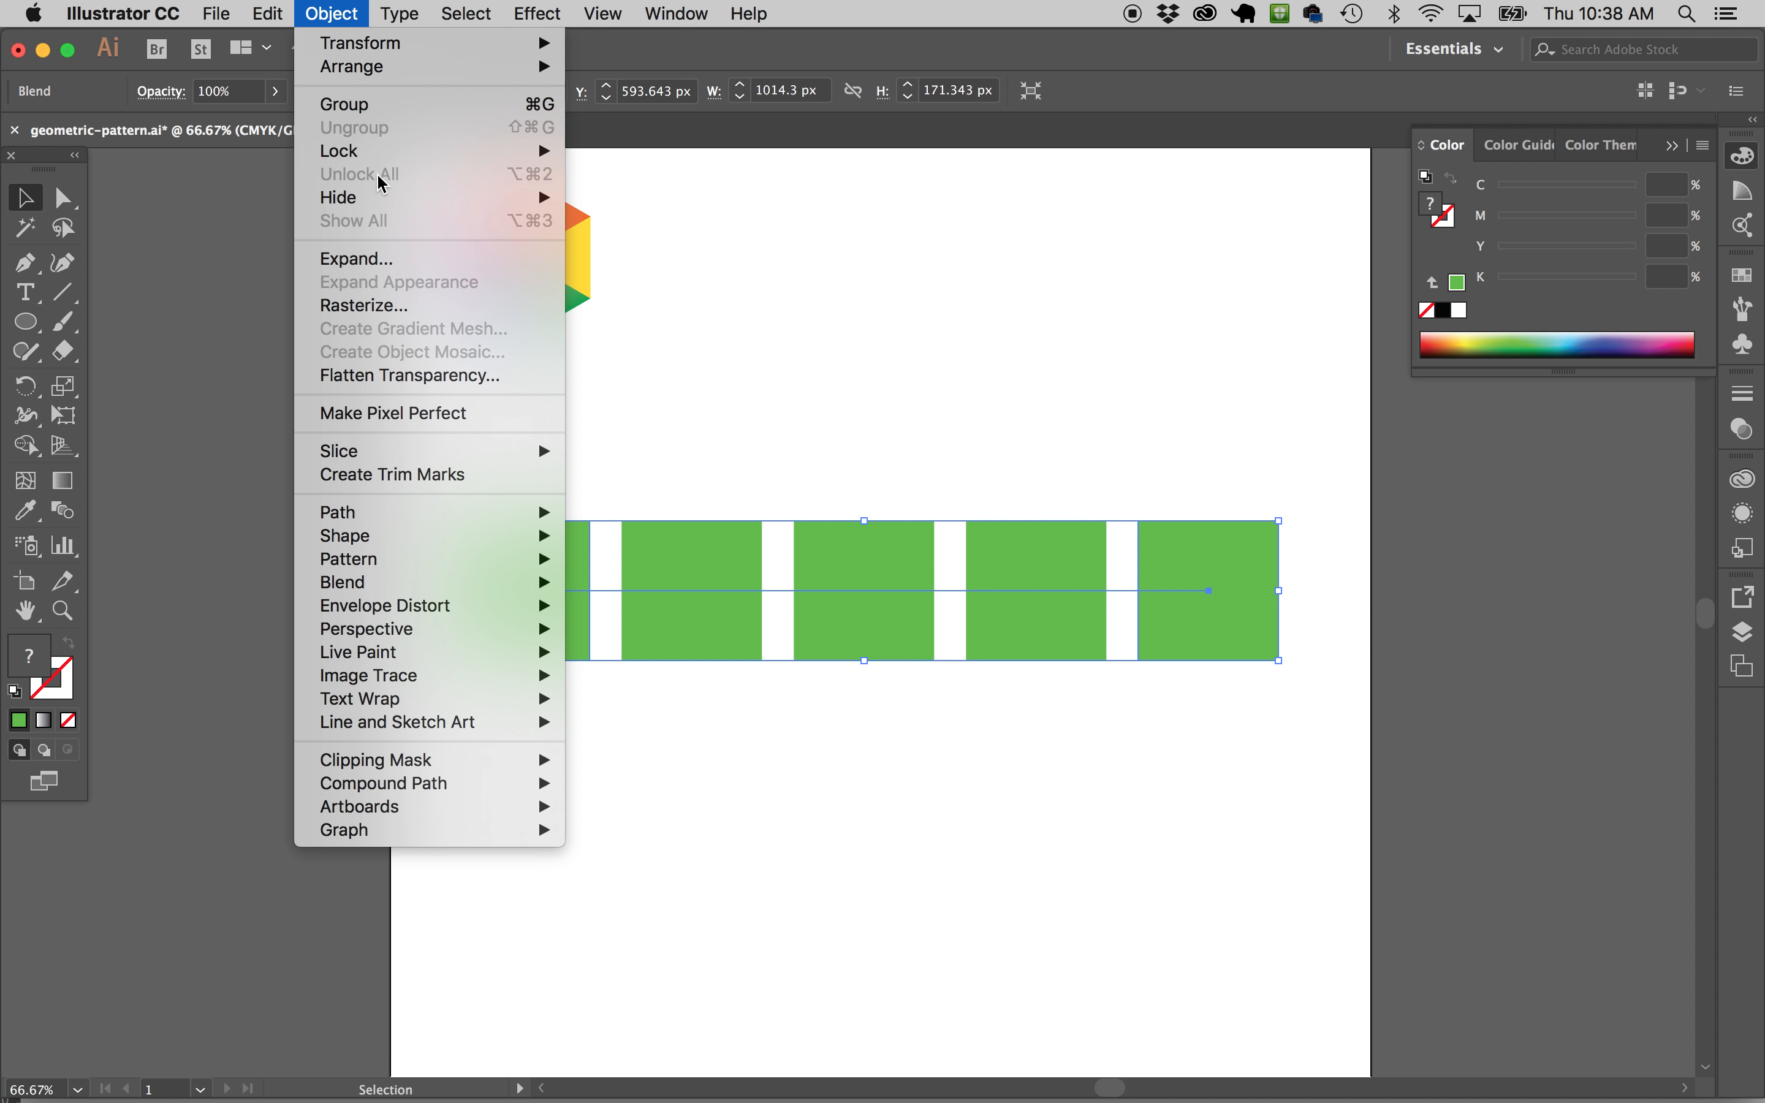
{"action": "left_click", "coordinate": [372, 256]}
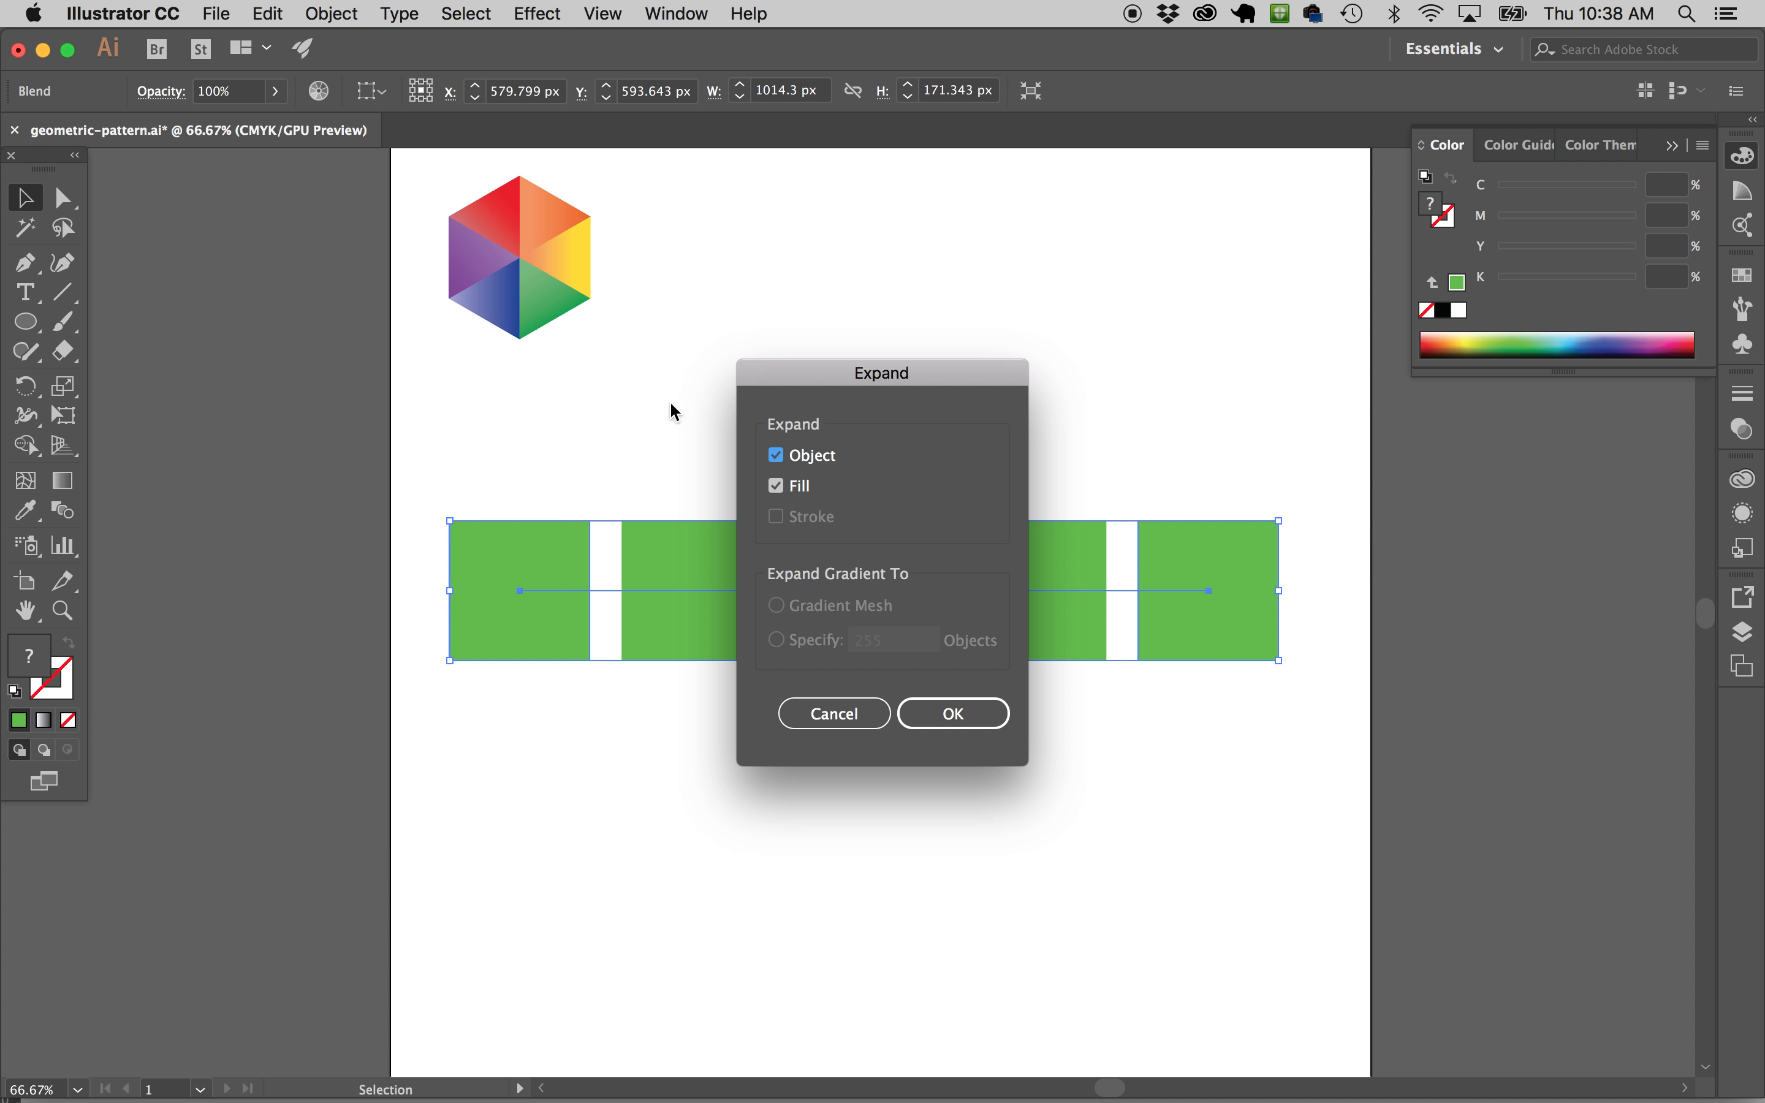
{"action": "left_click", "coordinate": [978, 714]}
{"action": "left_click", "coordinate": [941, 725]}
Move the middle square of the expanded group upward out of the row, independently of the others.
{"action": "left_click_drag", "start_coordinate": [855, 599], "coordinate": [898, 681]}
{"action": "key", "text": "super+z"}
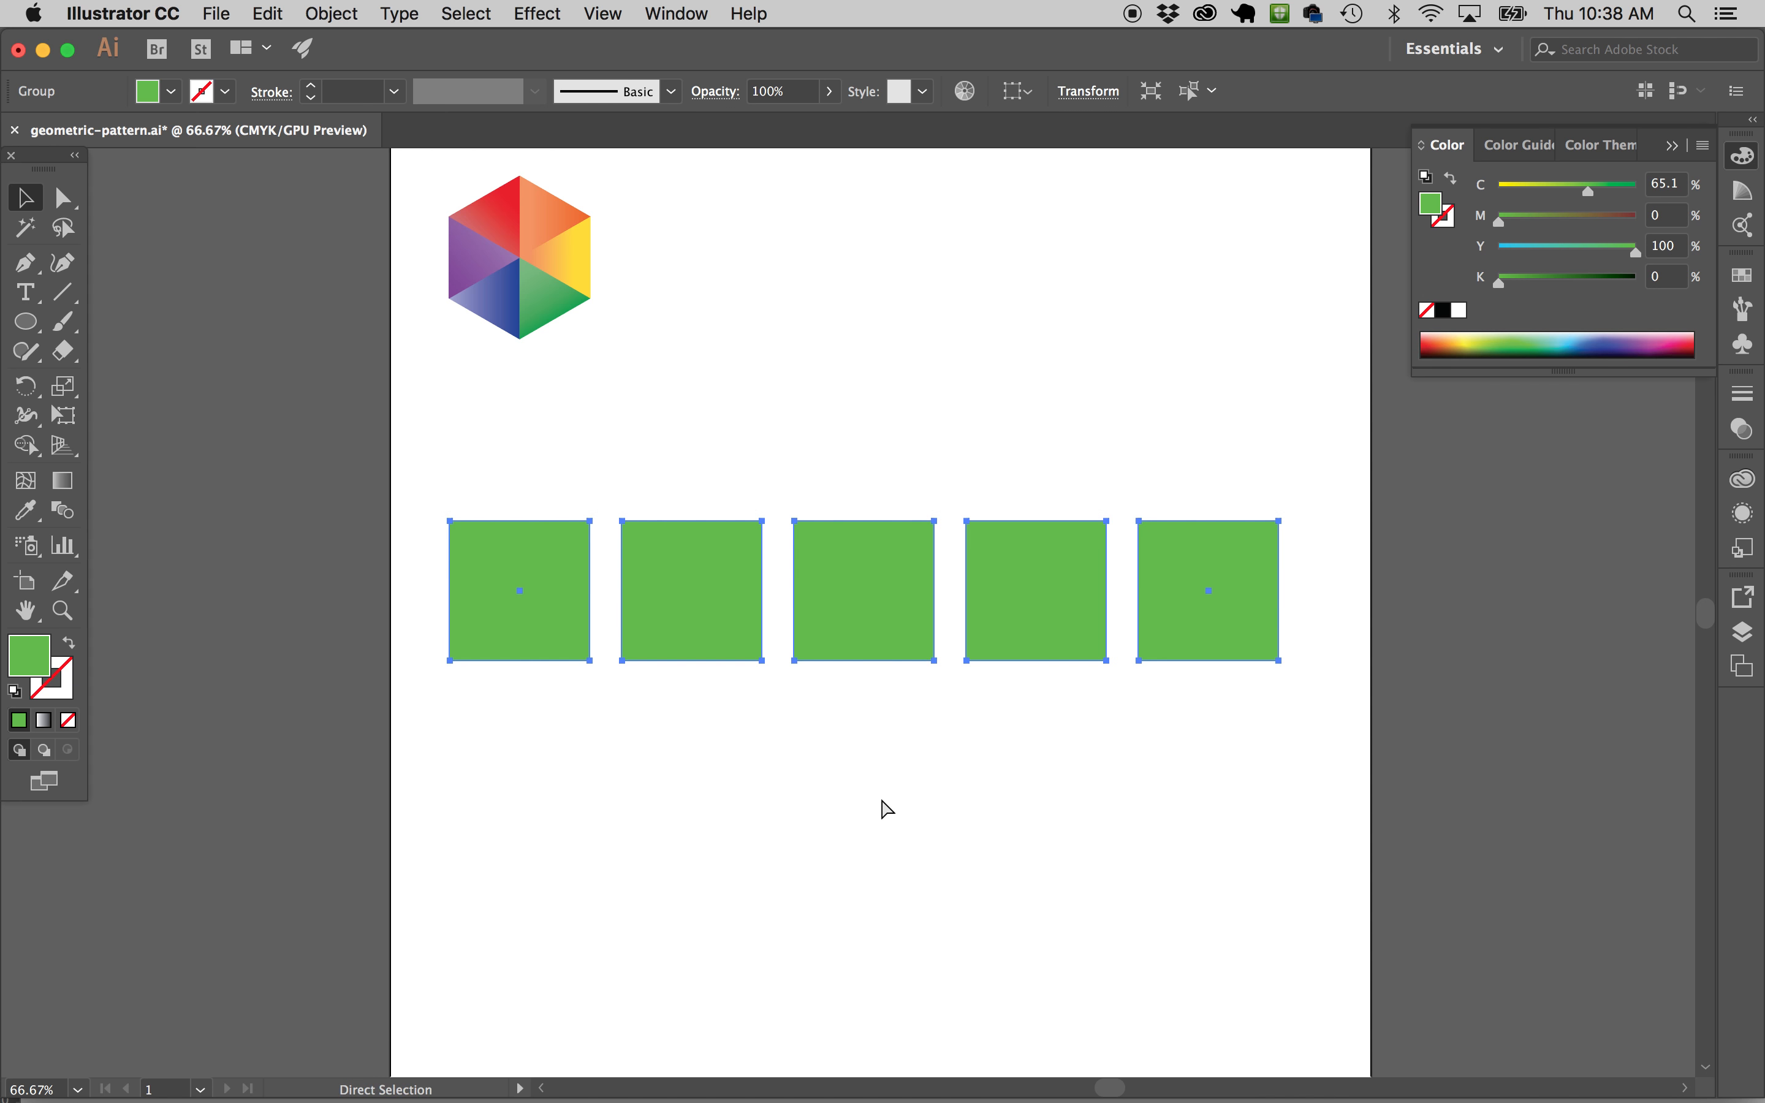
{"action": "left_click", "coordinate": [902, 917]}
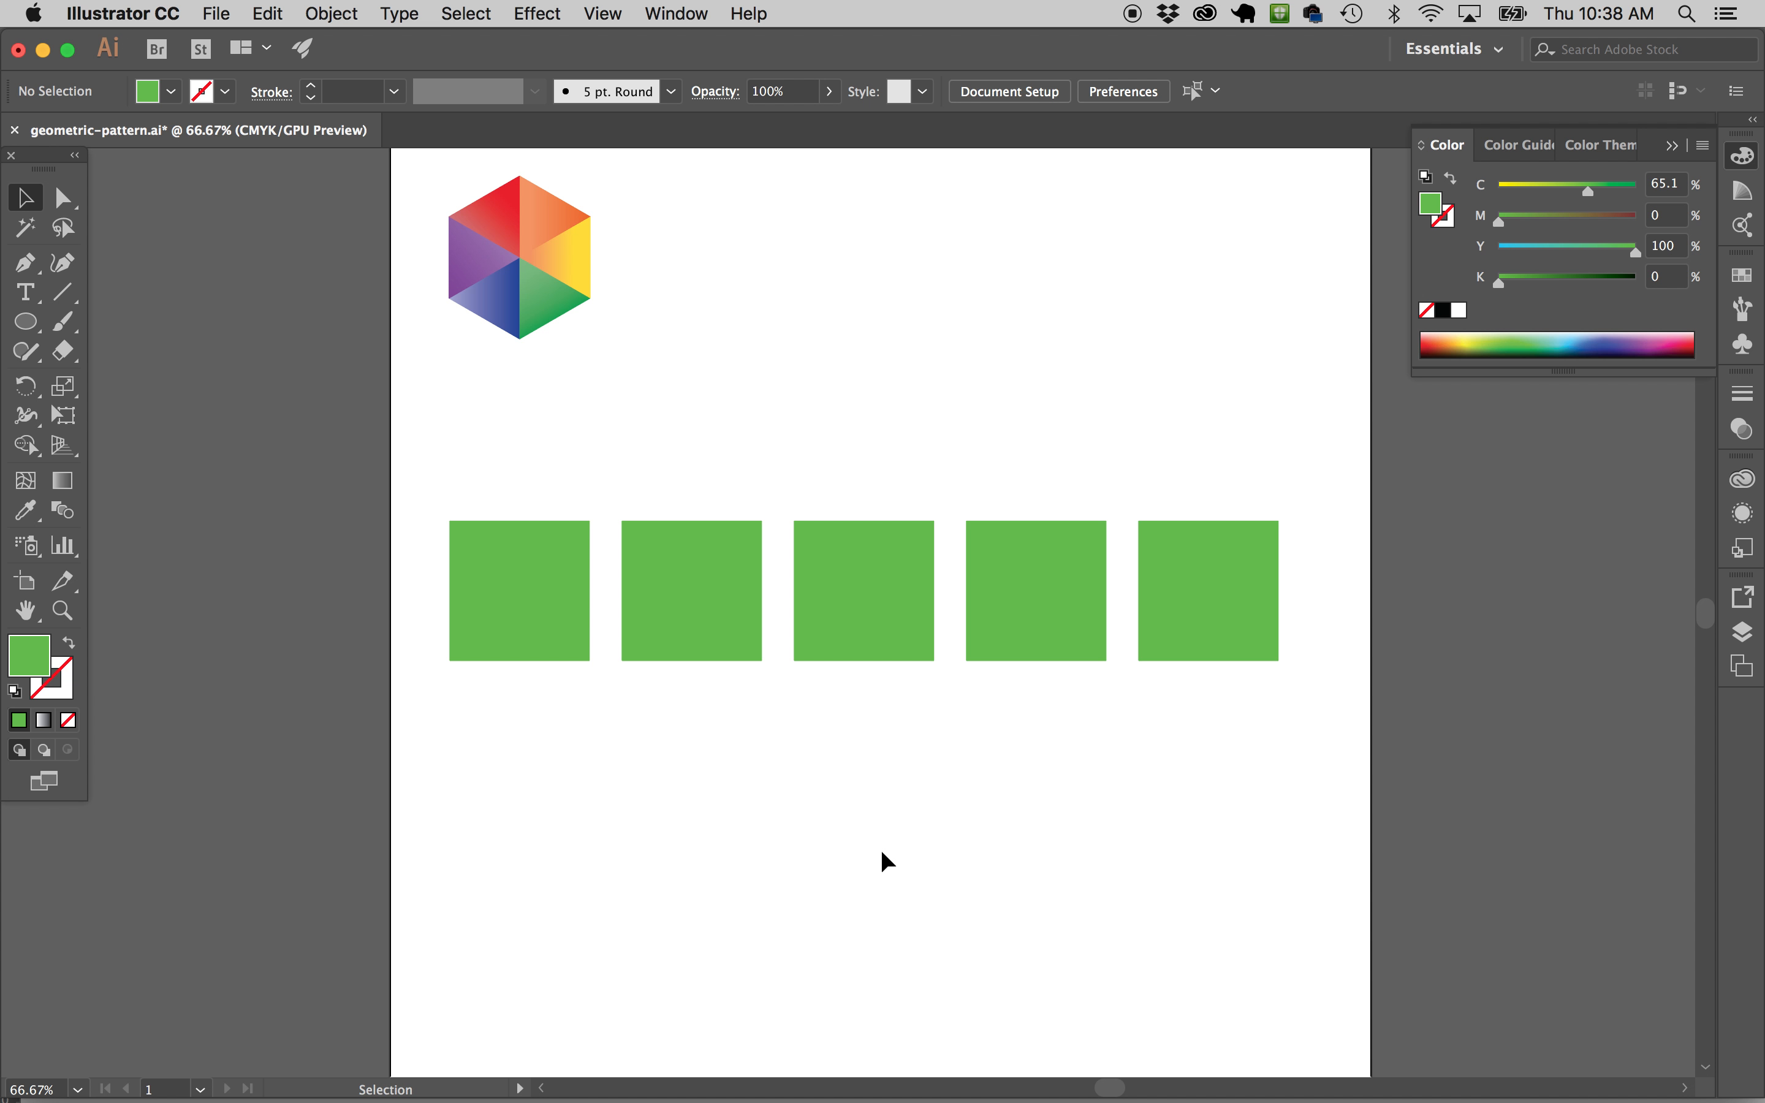
{"action": "left_click_drag", "start_coordinate": [910, 654], "coordinate": [923, 547]}
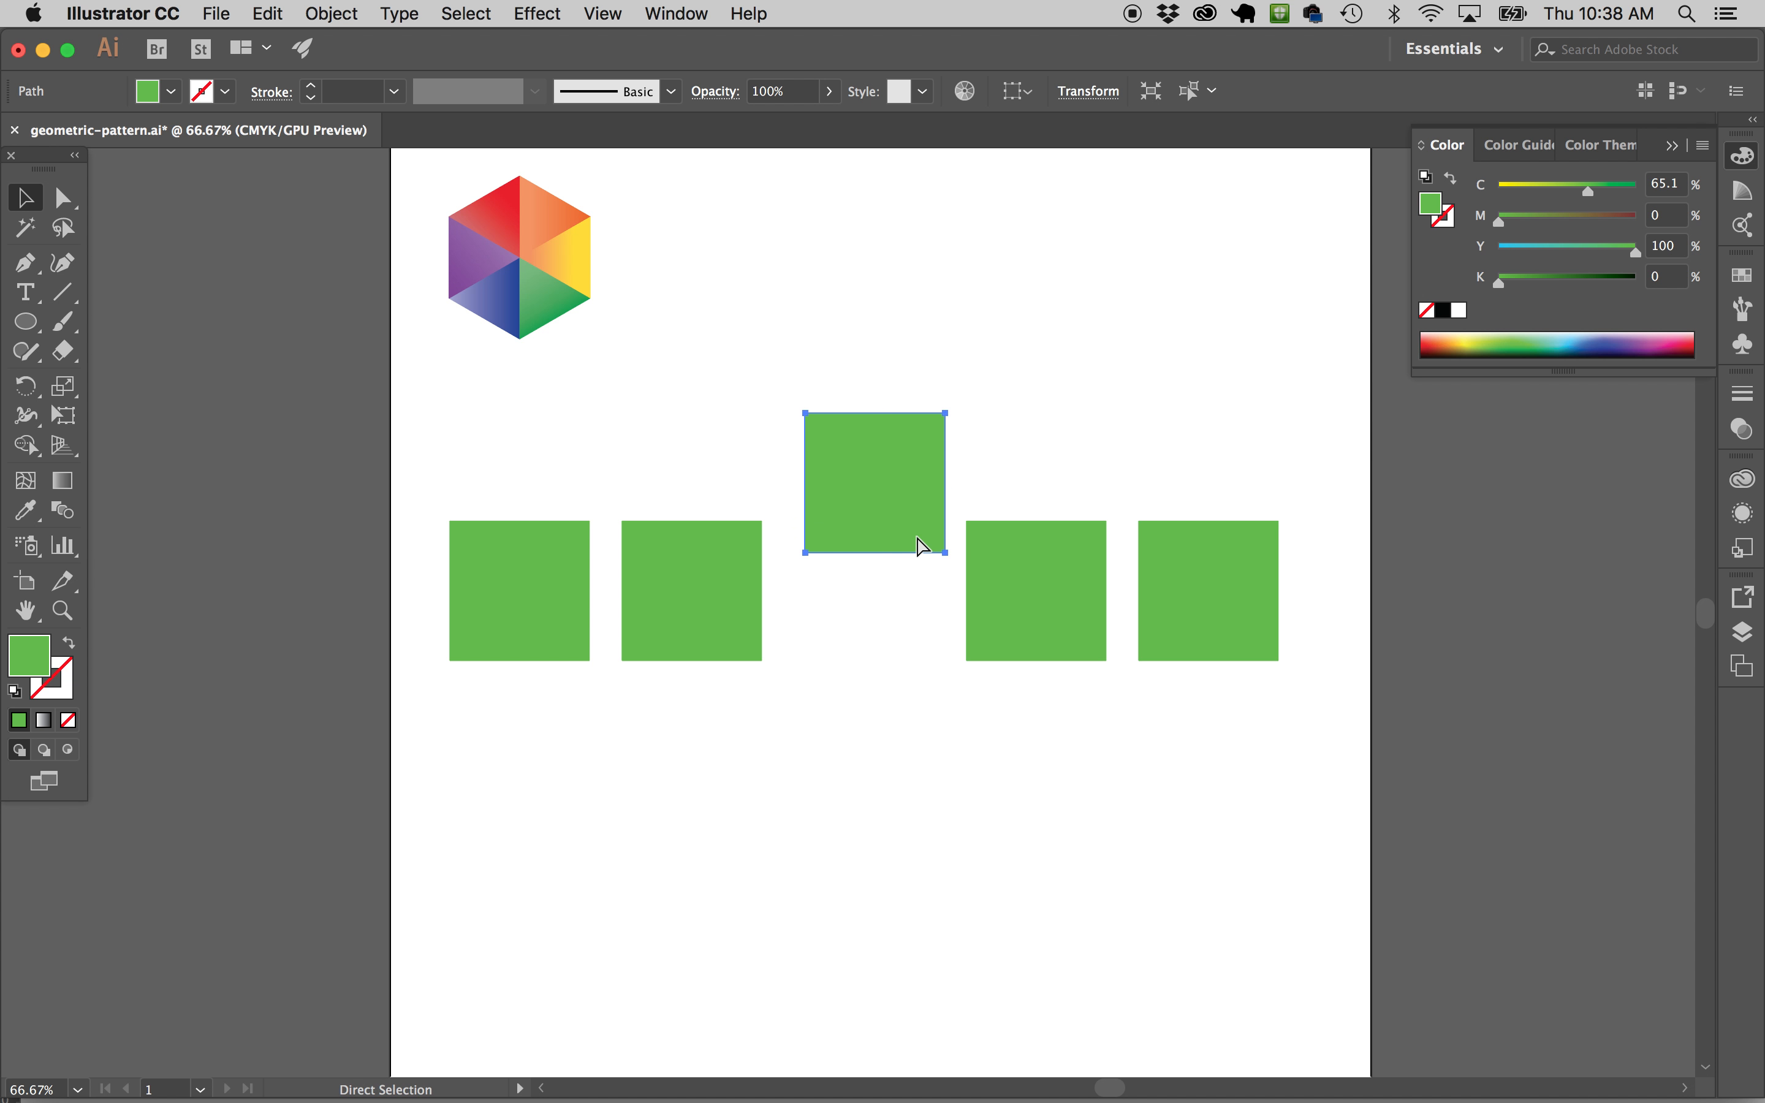
Undo the middle square's move and the expansion to restore the live blend.
{"action": "key", "text": "super+z"}
{"action": "key", "text": "super+z"}
{"action": "key", "text": "super+z"}
{"action": "key", "text": "super+shift+z"}
Add an anchor point at the middle of the blend's spine and move it up to about X 539, Y 286 px.
{"action": "left_click", "coordinate": [918, 675]}
{"action": "left_click", "coordinate": [906, 597]}
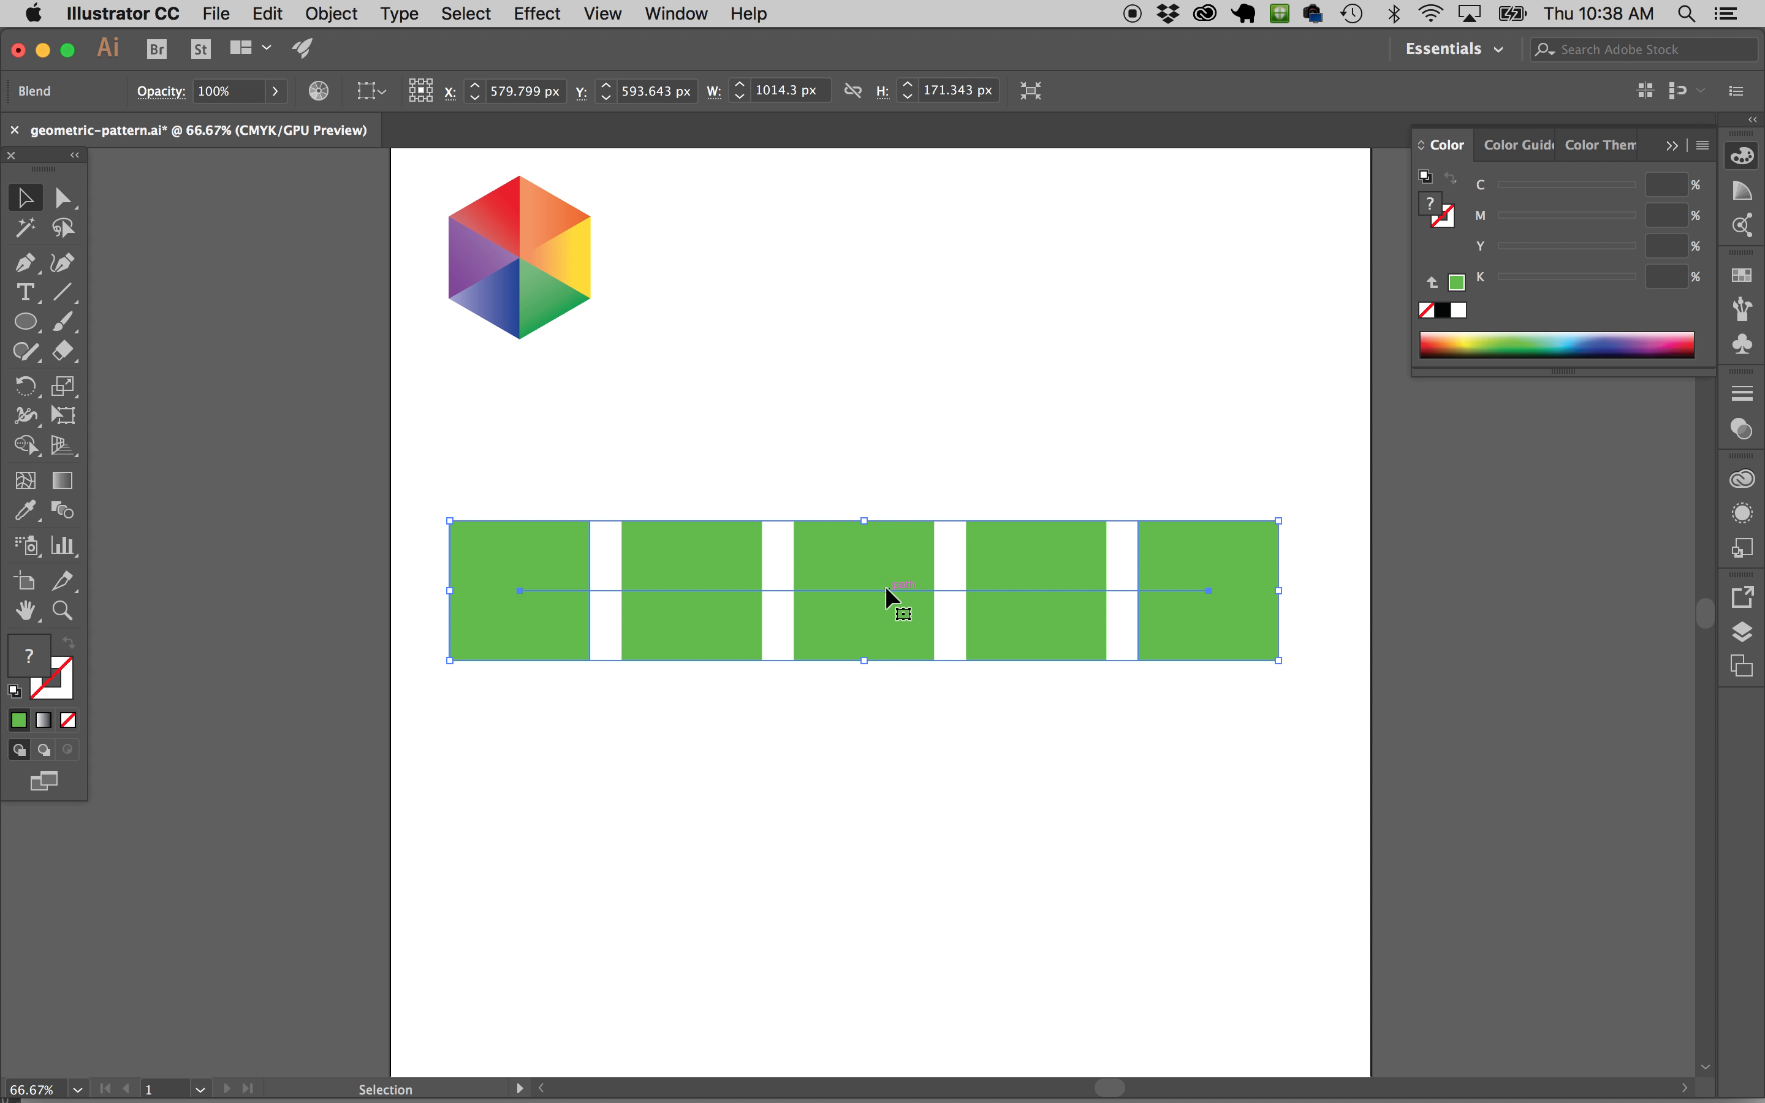
{"action": "key", "text": "p"}
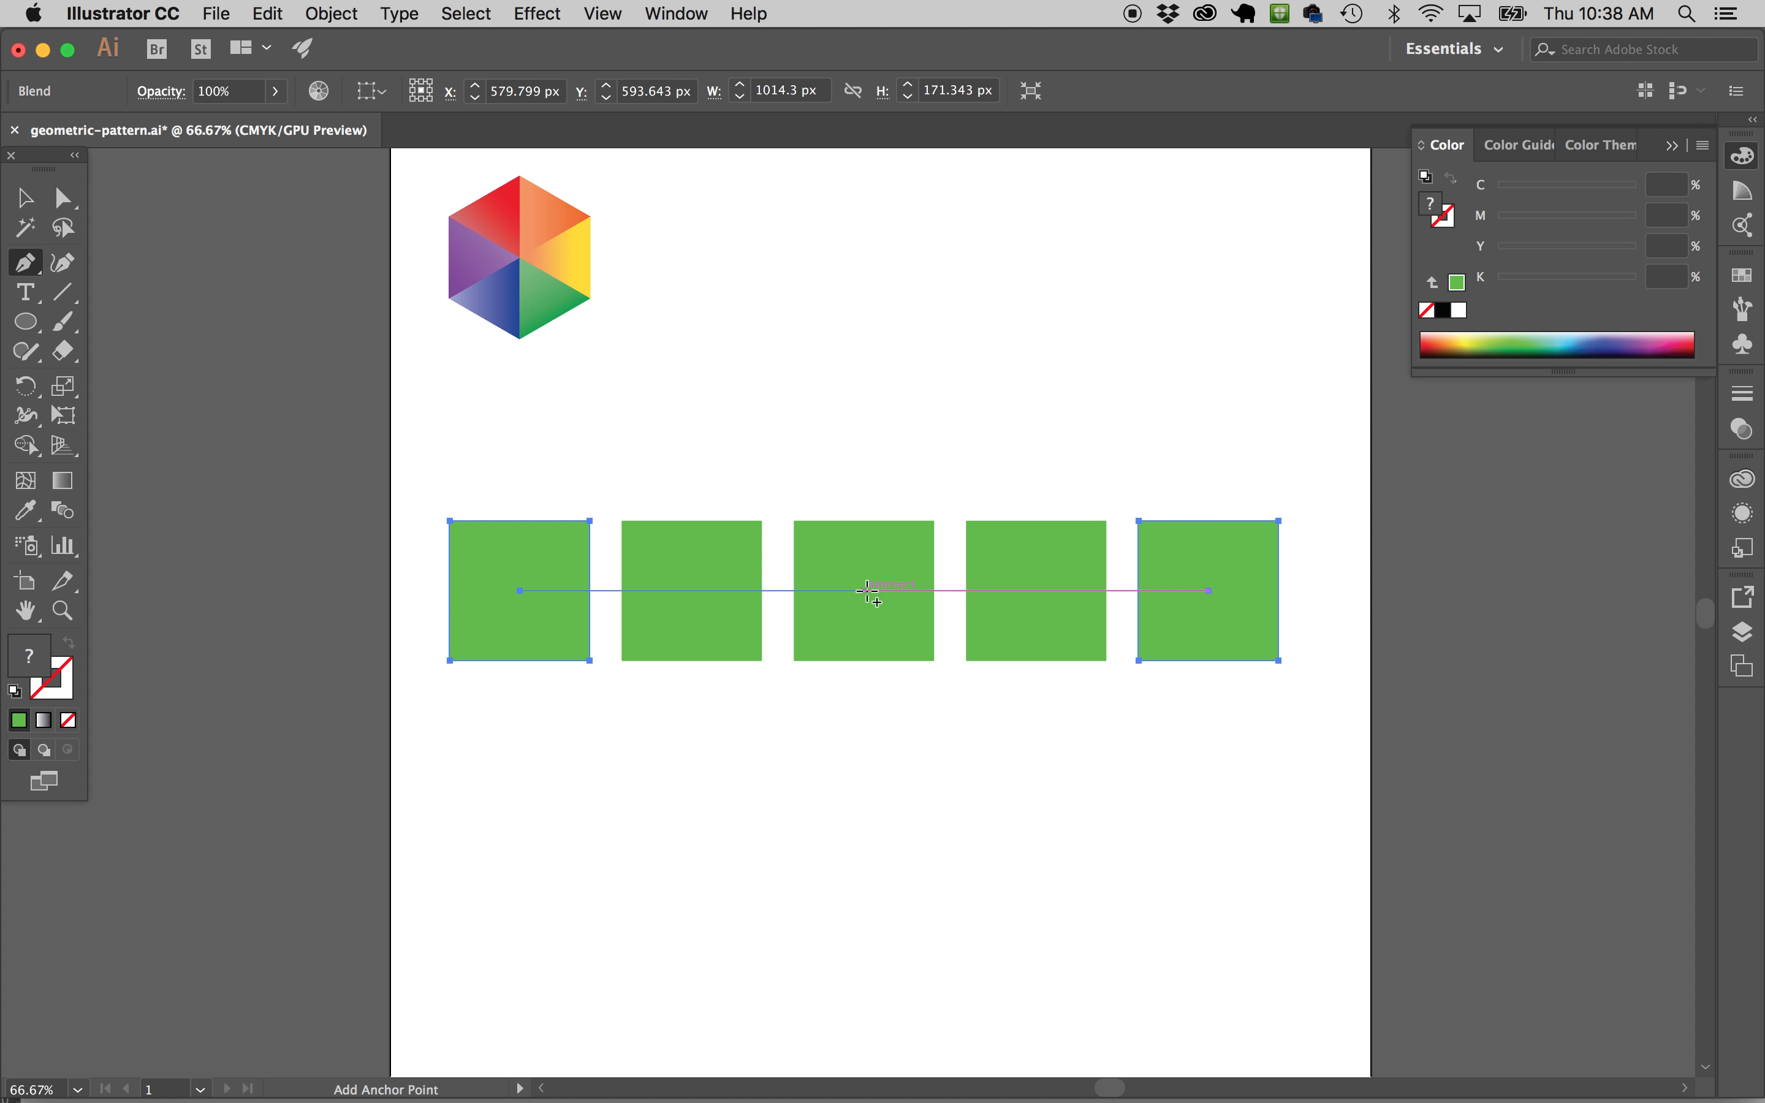
{"action": "left_click", "coordinate": [868, 590]}
{"action": "key", "text": "a"}
{"action": "left_click_drag", "start_coordinate": [868, 590], "coordinate": [872, 447]}
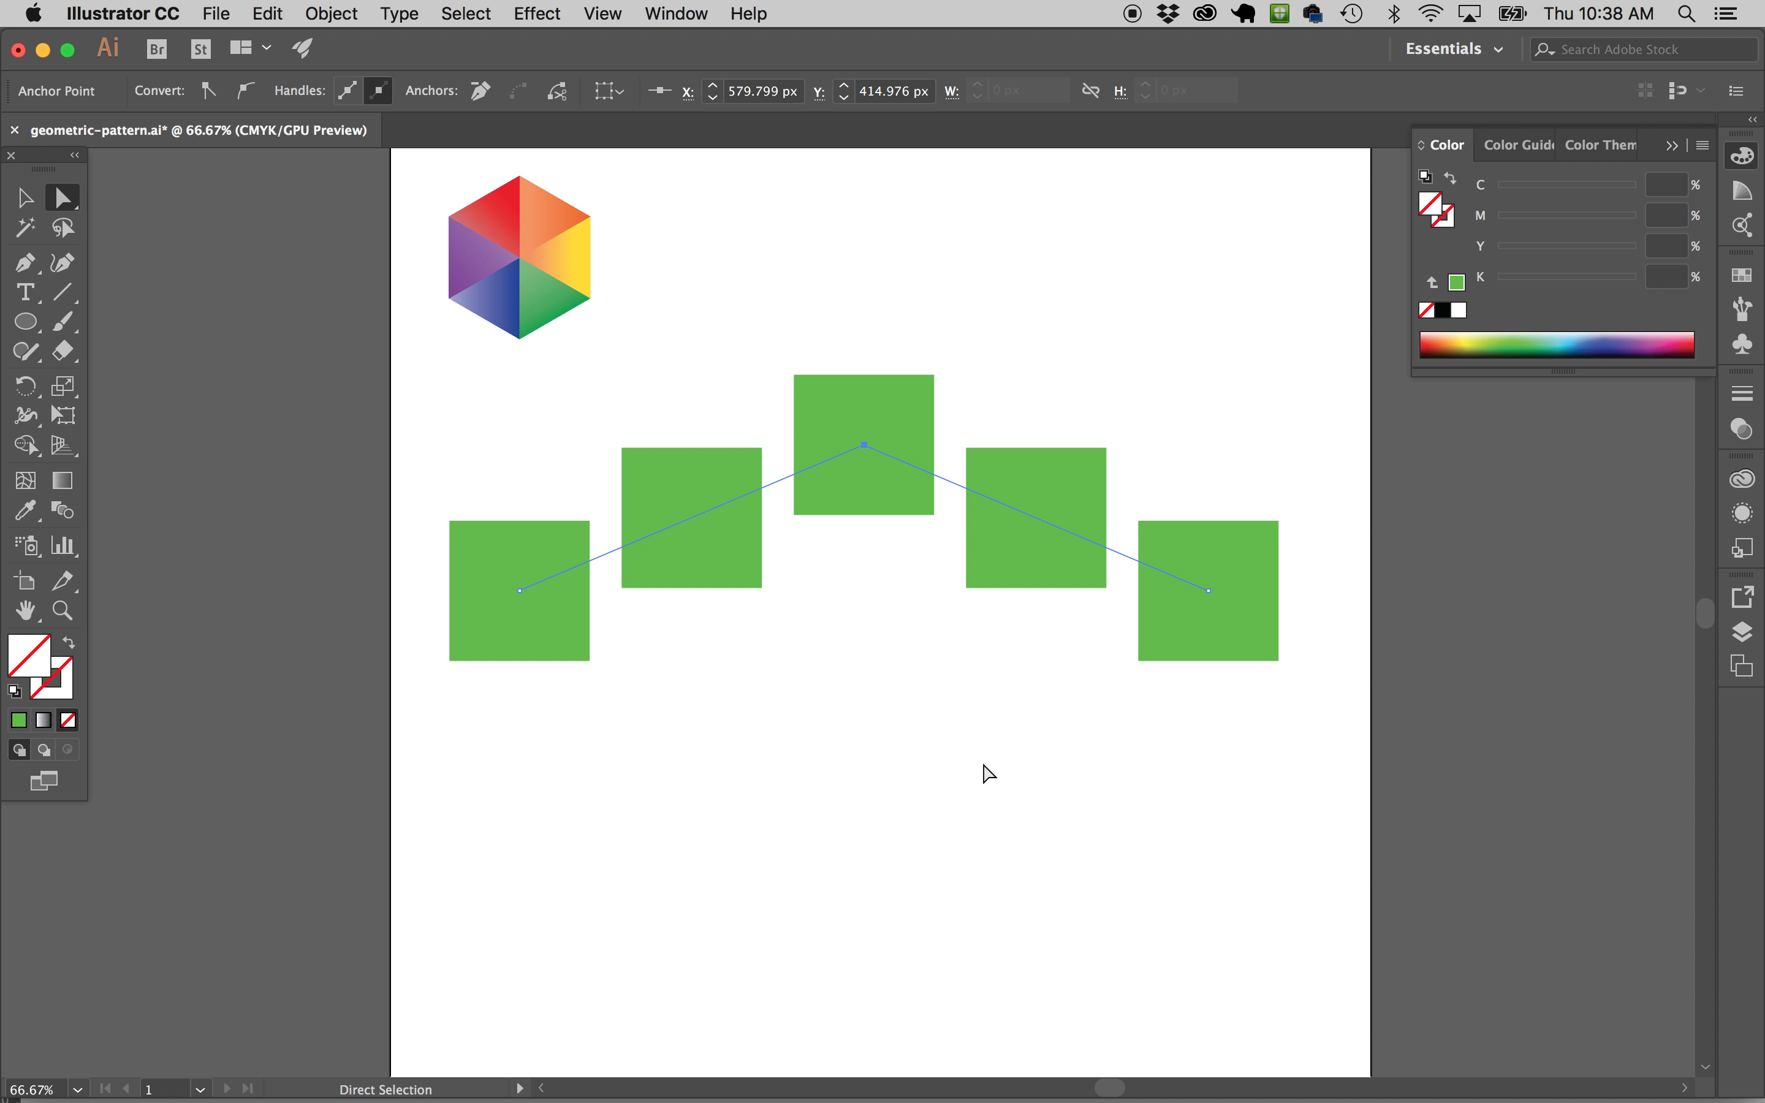
{"action": "left_click_drag", "start_coordinate": [865, 445], "coordinate": [837, 354]}
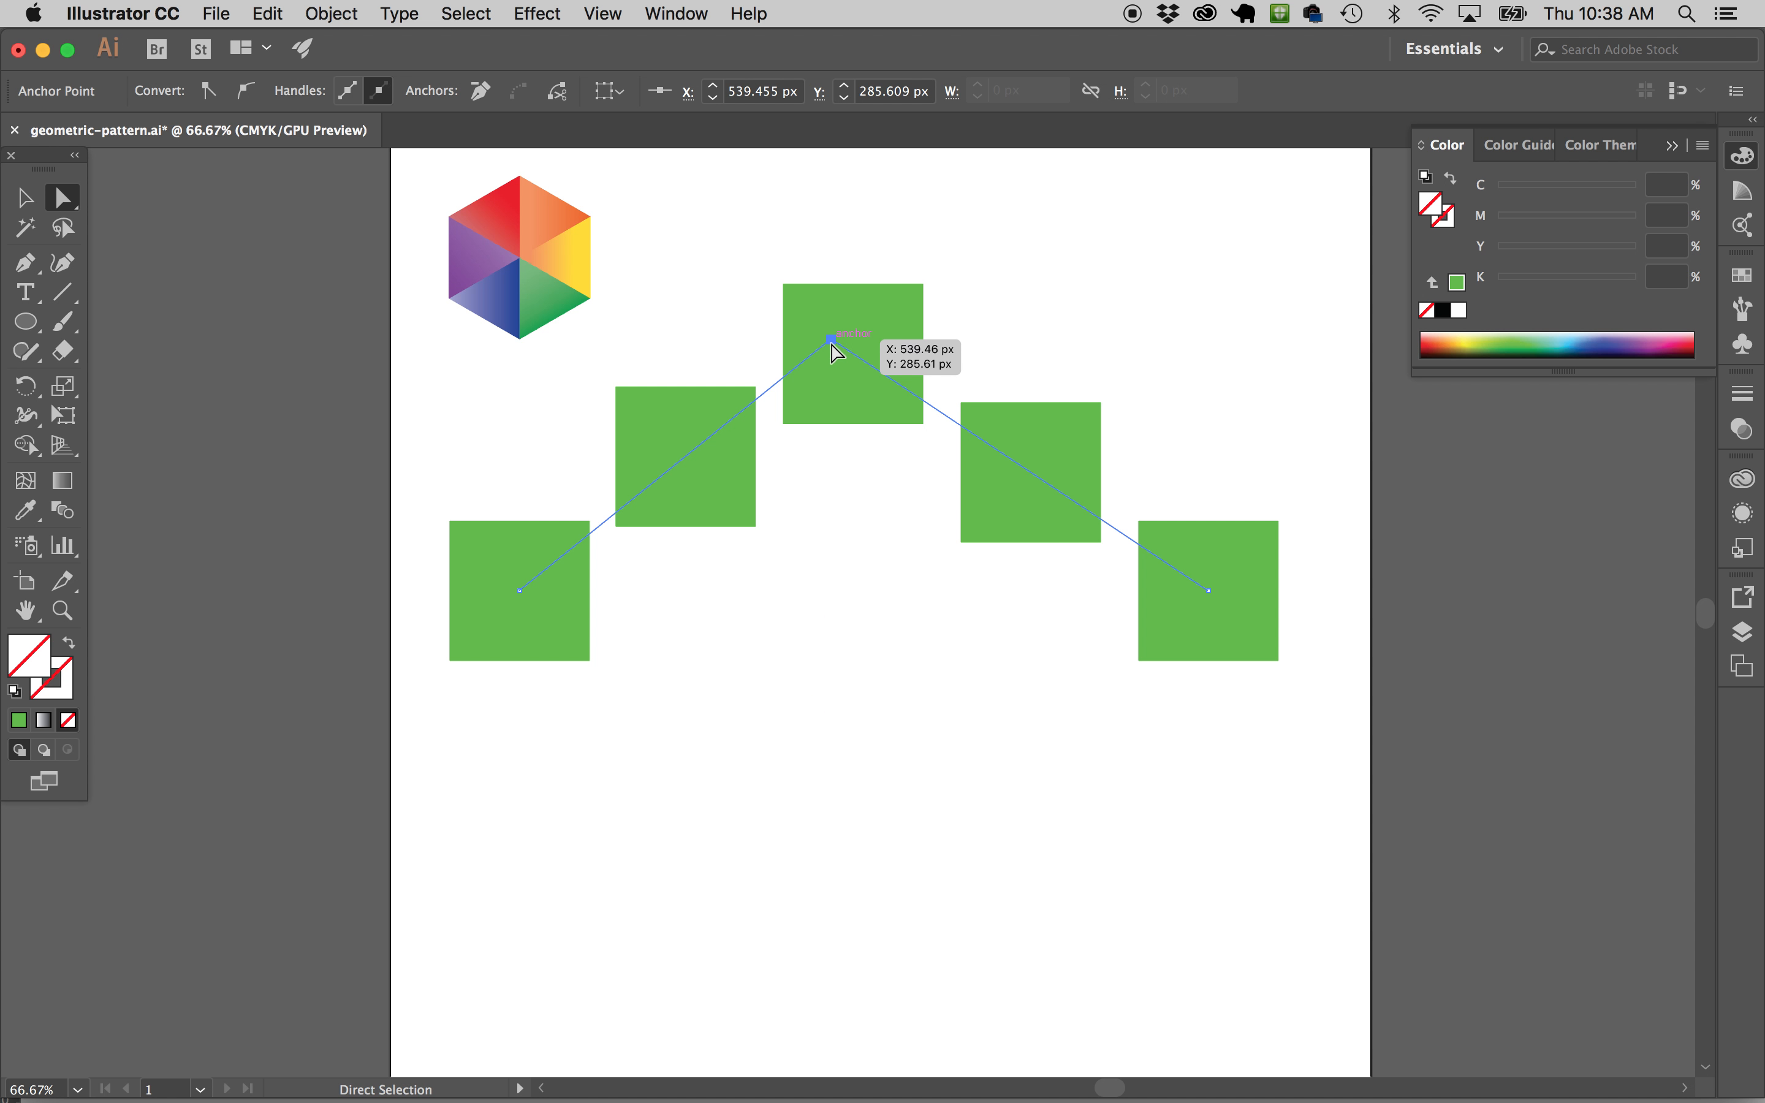
Undo the spine edits and delete the blend of five green squares.
{"action": "key", "text": "v"}
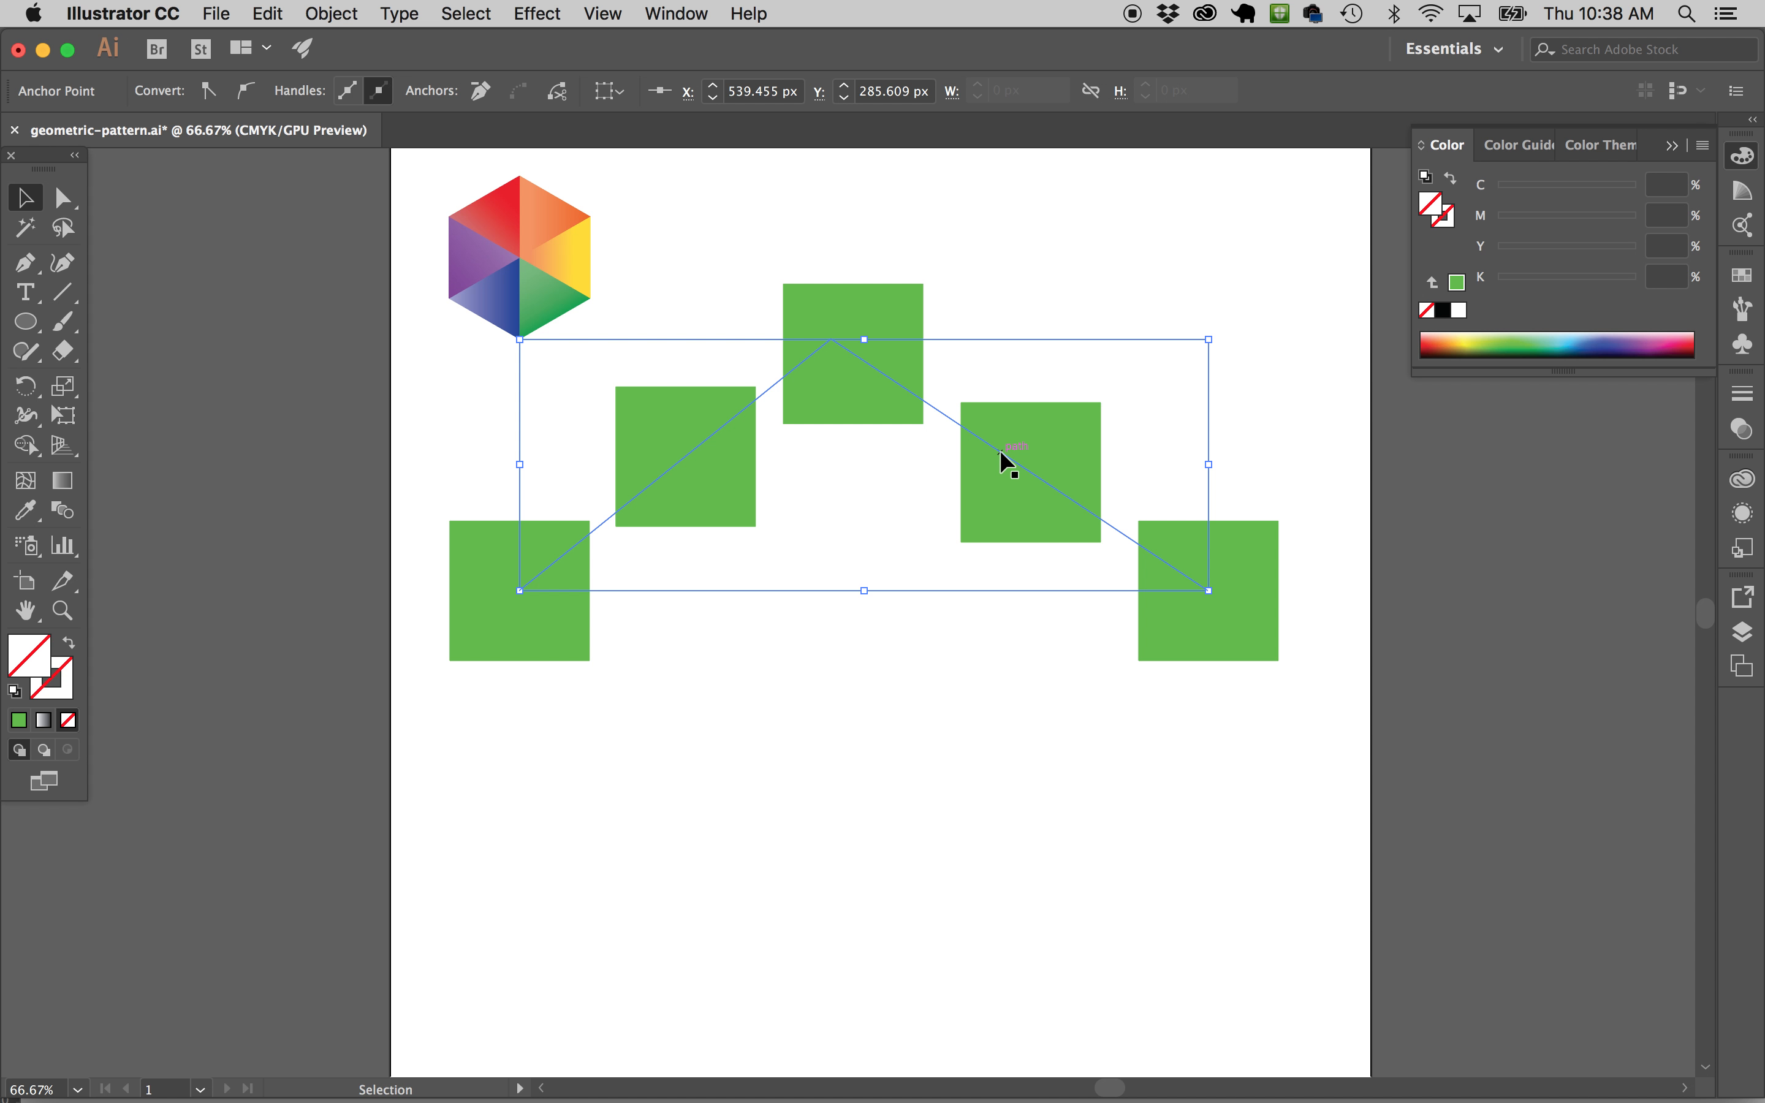
{"action": "key", "text": "super+z"}
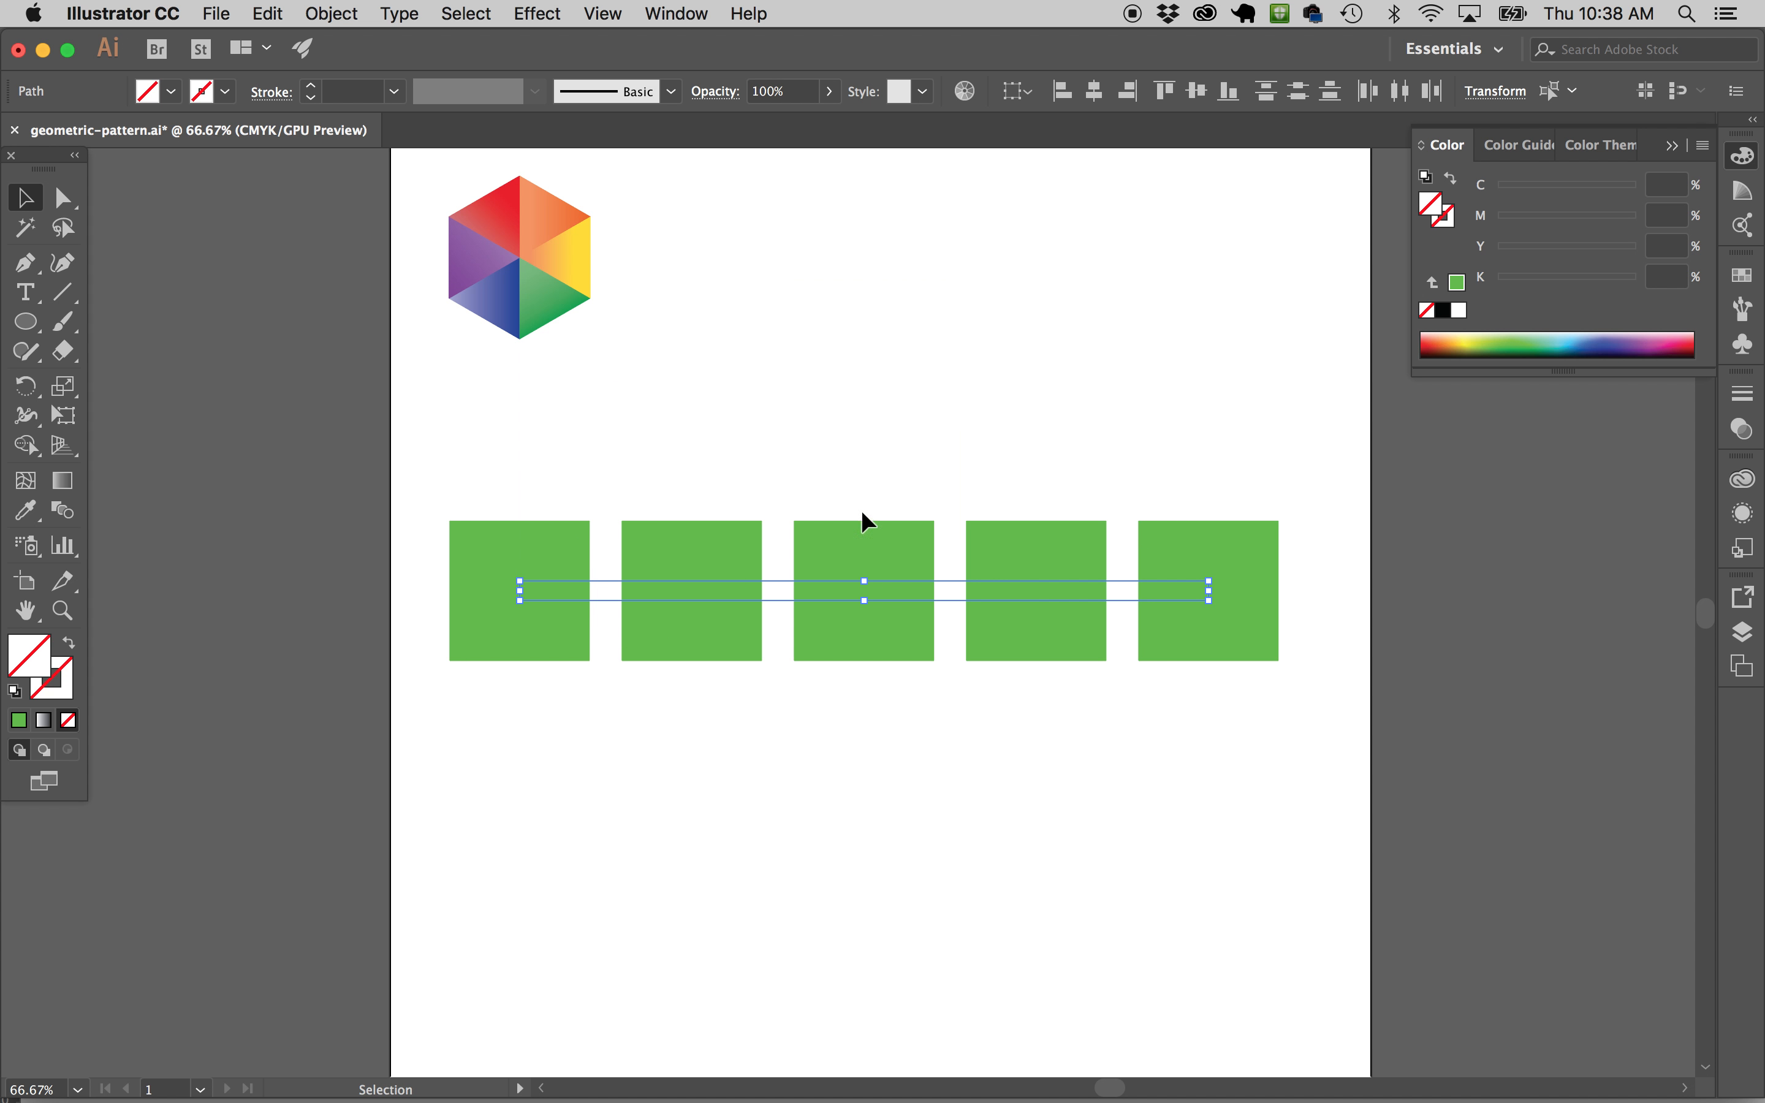
{"action": "left_click", "coordinate": [849, 712]}
{"action": "left_click", "coordinate": [884, 568]}
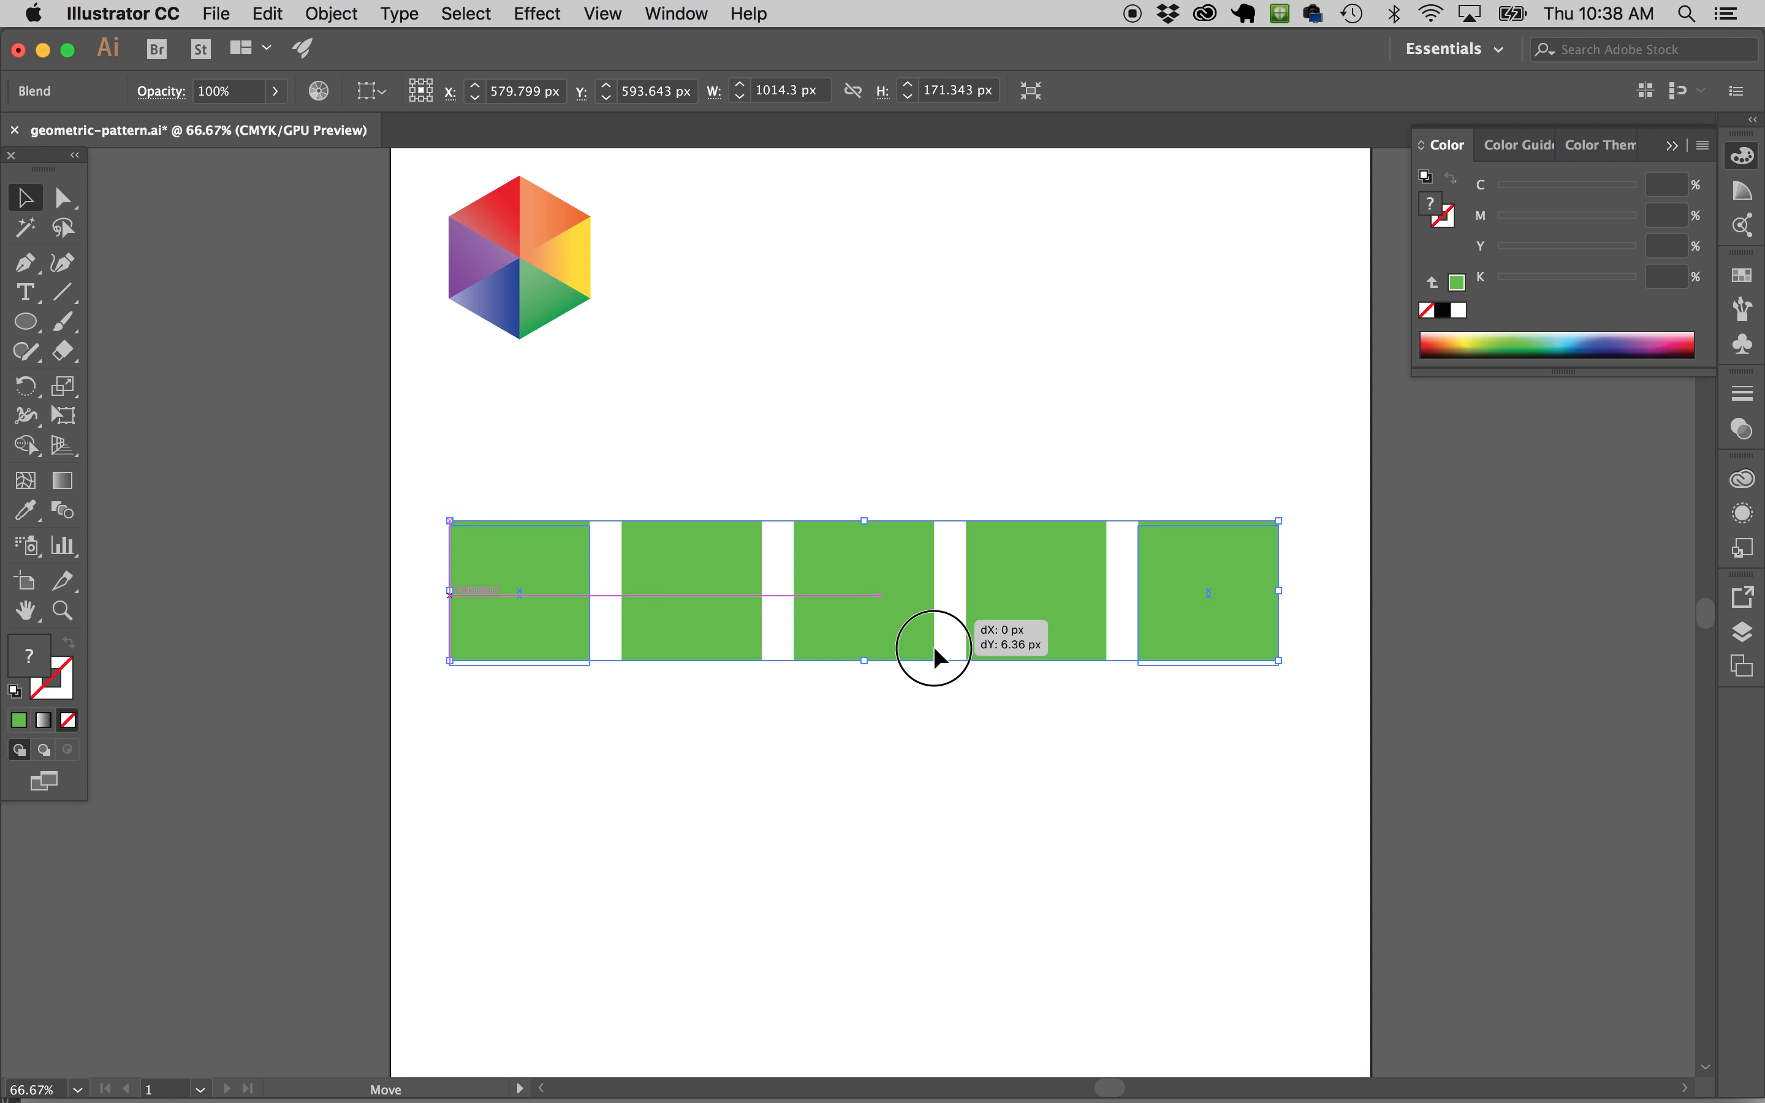
{"action": "left_click_drag", "start_coordinate": [933, 643], "coordinate": [939, 660]}
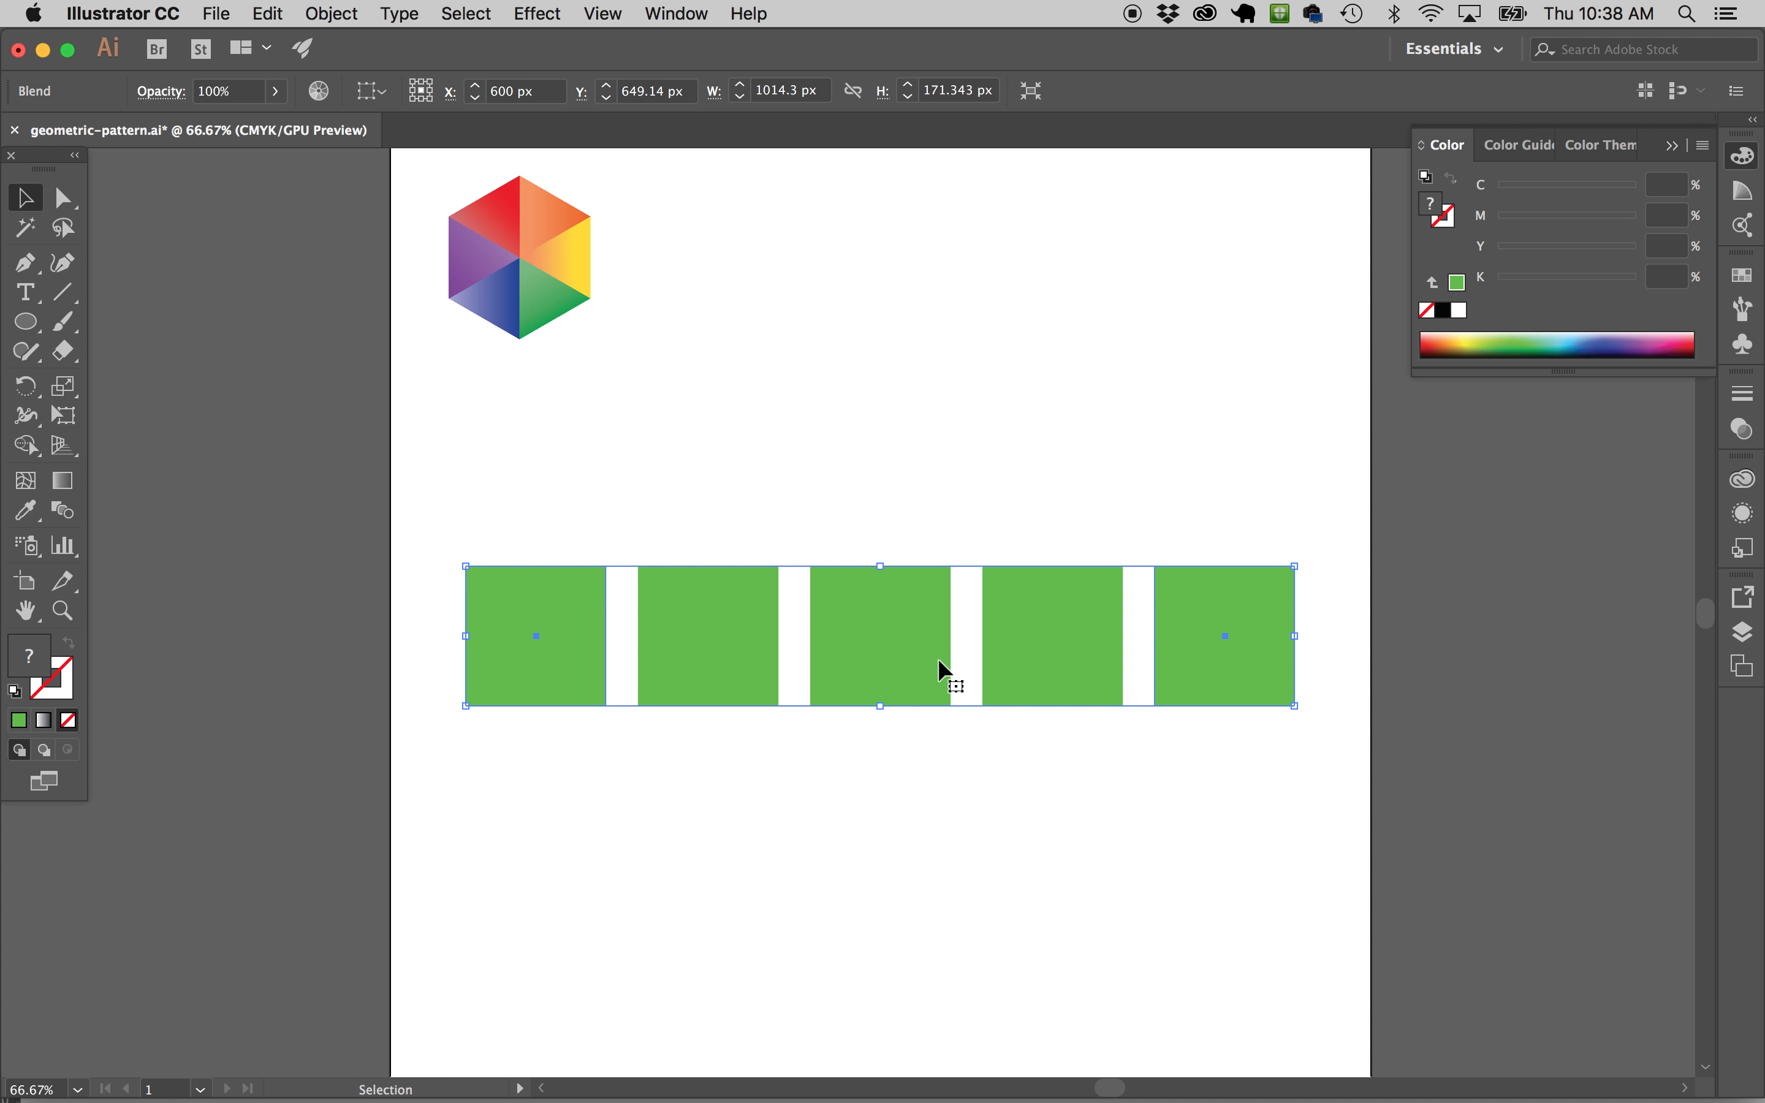
{"action": "key", "text": "Delete"}
Draw a square about 196 px wide below the hexagon, fill it with the last used green, and shift it slightly left.
{"action": "key", "text": "m"}
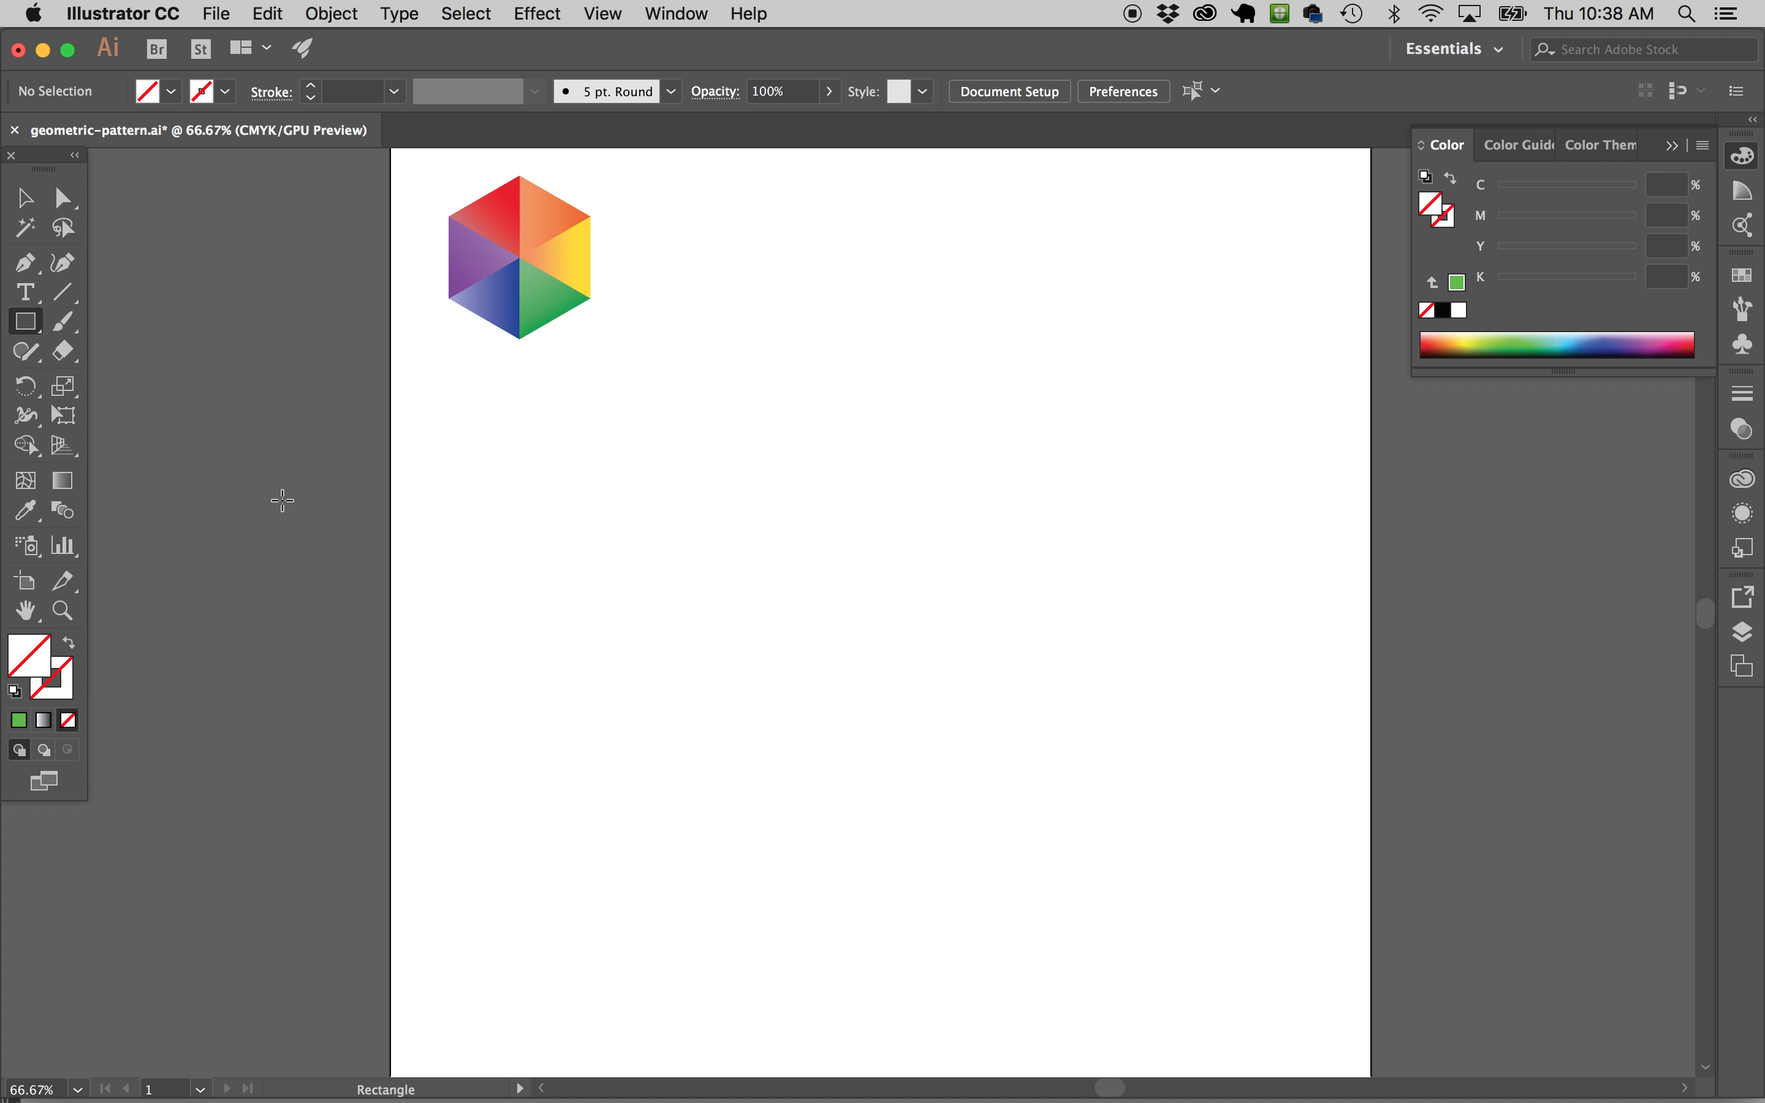
{"action": "left_click_drag", "start_coordinate": [534, 540], "coordinate": [695, 672]}
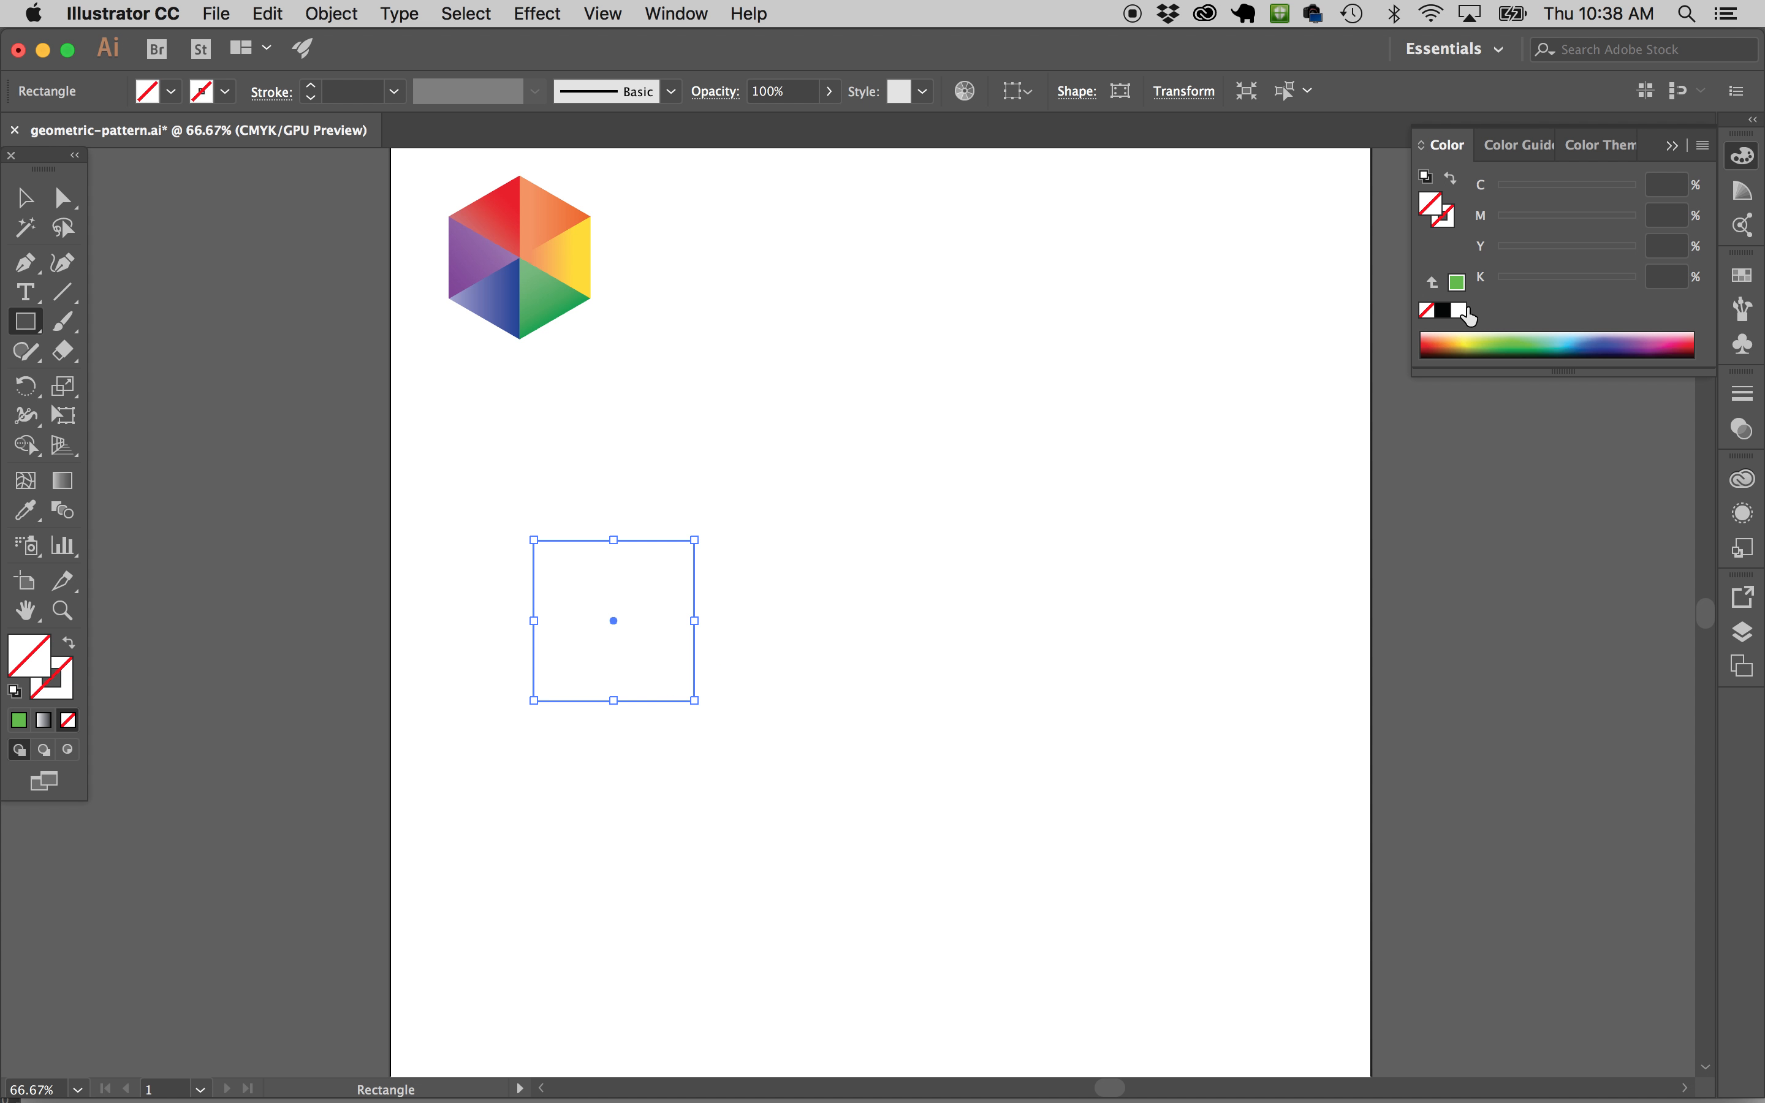
{"action": "left_click", "coordinate": [1457, 282]}
{"action": "key", "text": "v"}
{"action": "left_click", "coordinate": [871, 591]}
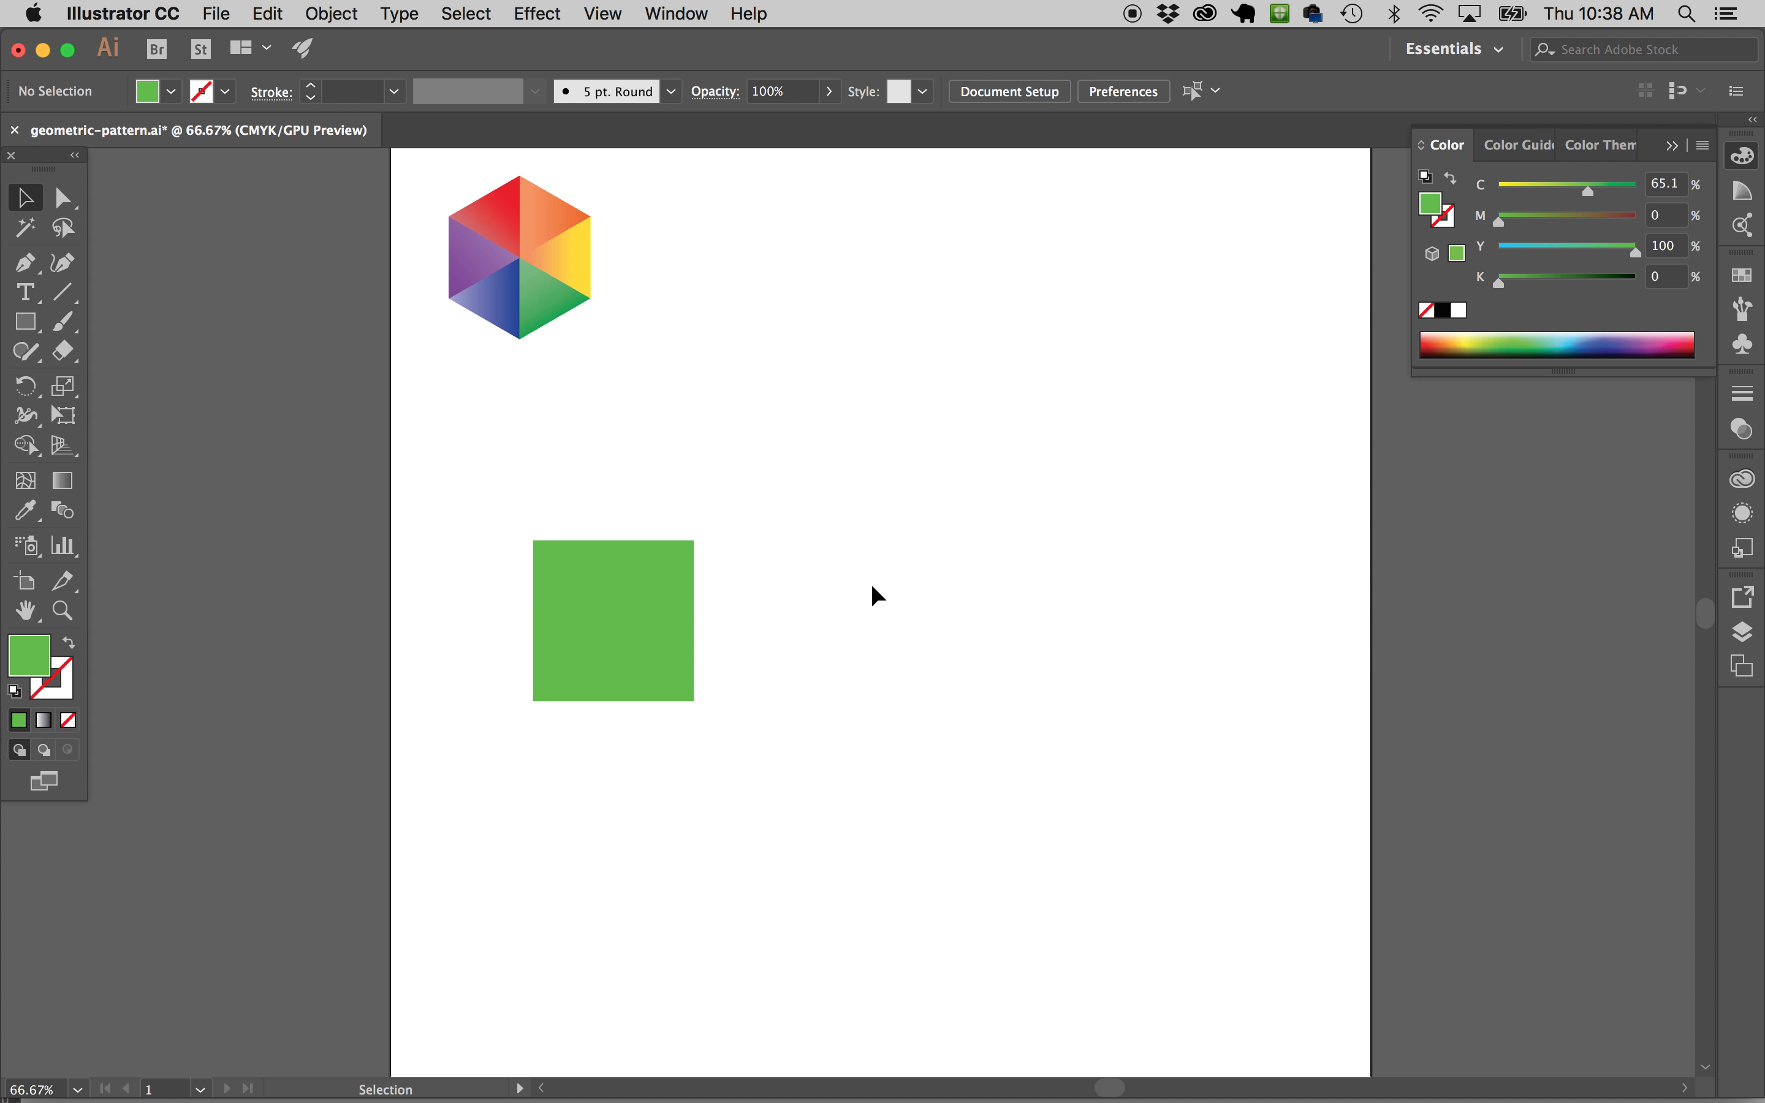
{"action": "left_click_drag", "start_coordinate": [606, 629], "coordinate": [541, 638]}
Draw a green circle smaller than the square, on the right side of the artboard in line with the square.
{"action": "key", "text": "l"}
{"action": "mouse_move", "coordinate": [1083, 499]}
{"action": "left_mouse_down"}
{"action": "mouse_move", "coordinate": [1307, 720]}
{"action": "mouse_move", "coordinate": [1242, 690]}
{"action": "mouse_move", "coordinate": [1234, 725]}
{"action": "mouse_move", "coordinate": [1147, 635]}
{"action": "mouse_move", "coordinate": [1168, 675]}
{"action": "left_mouse_up"}
{"action": "key", "text": "v"}
{"action": "left_click", "coordinate": [1162, 859]}
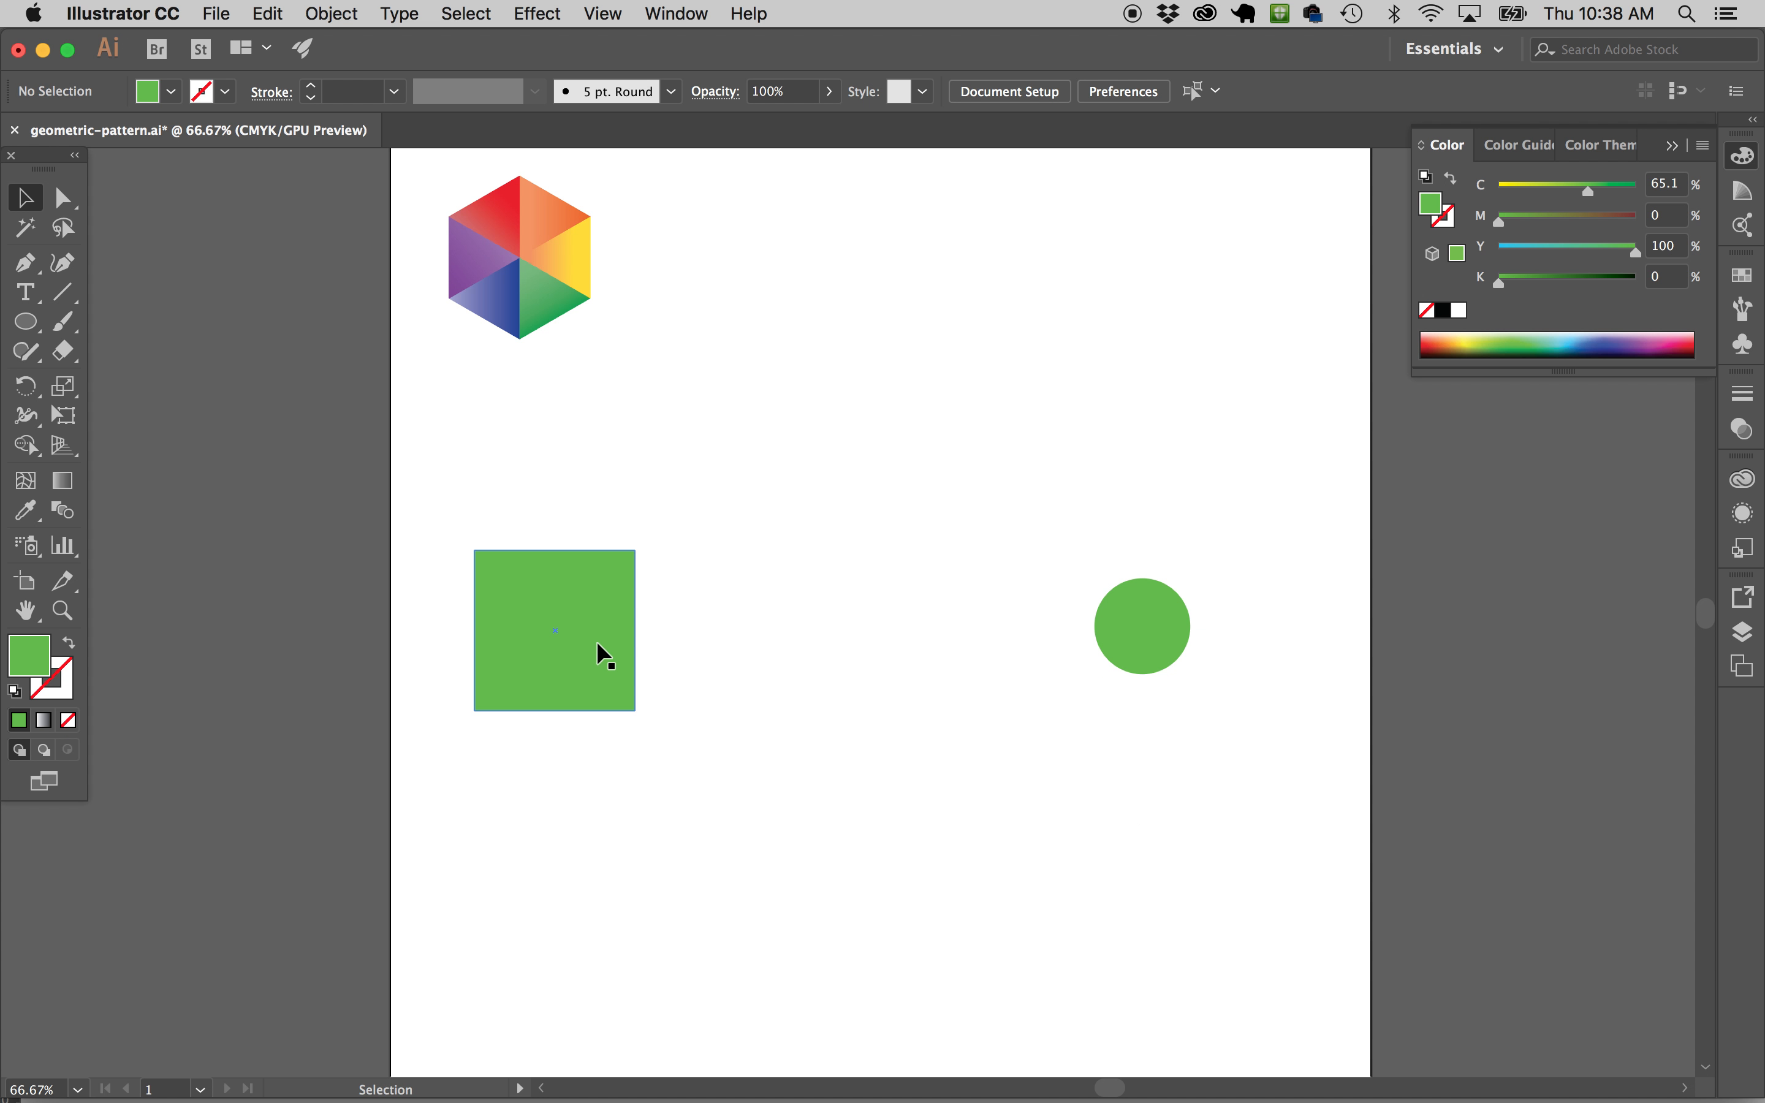
Blend the green square into the circle using three specified steps.
{"action": "left_click", "coordinate": [603, 651]}
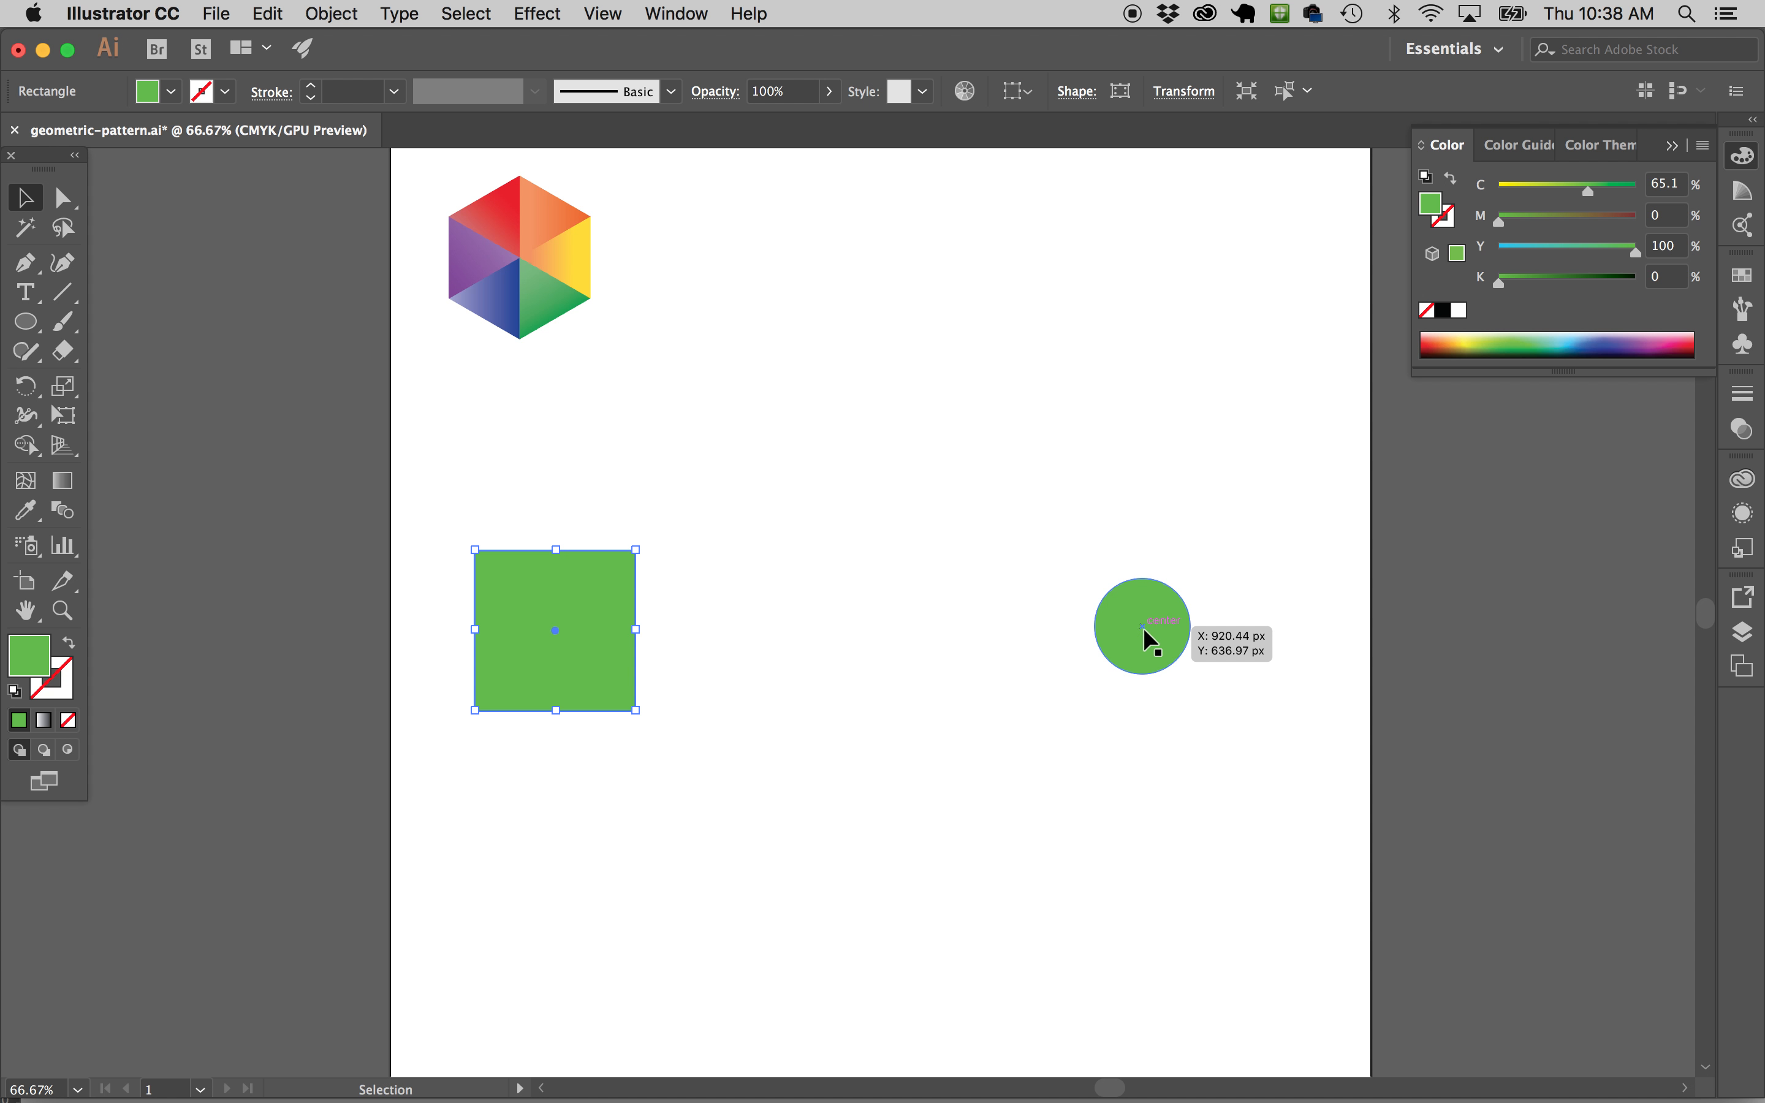
{"action": "left_click", "coordinate": [62, 509]}
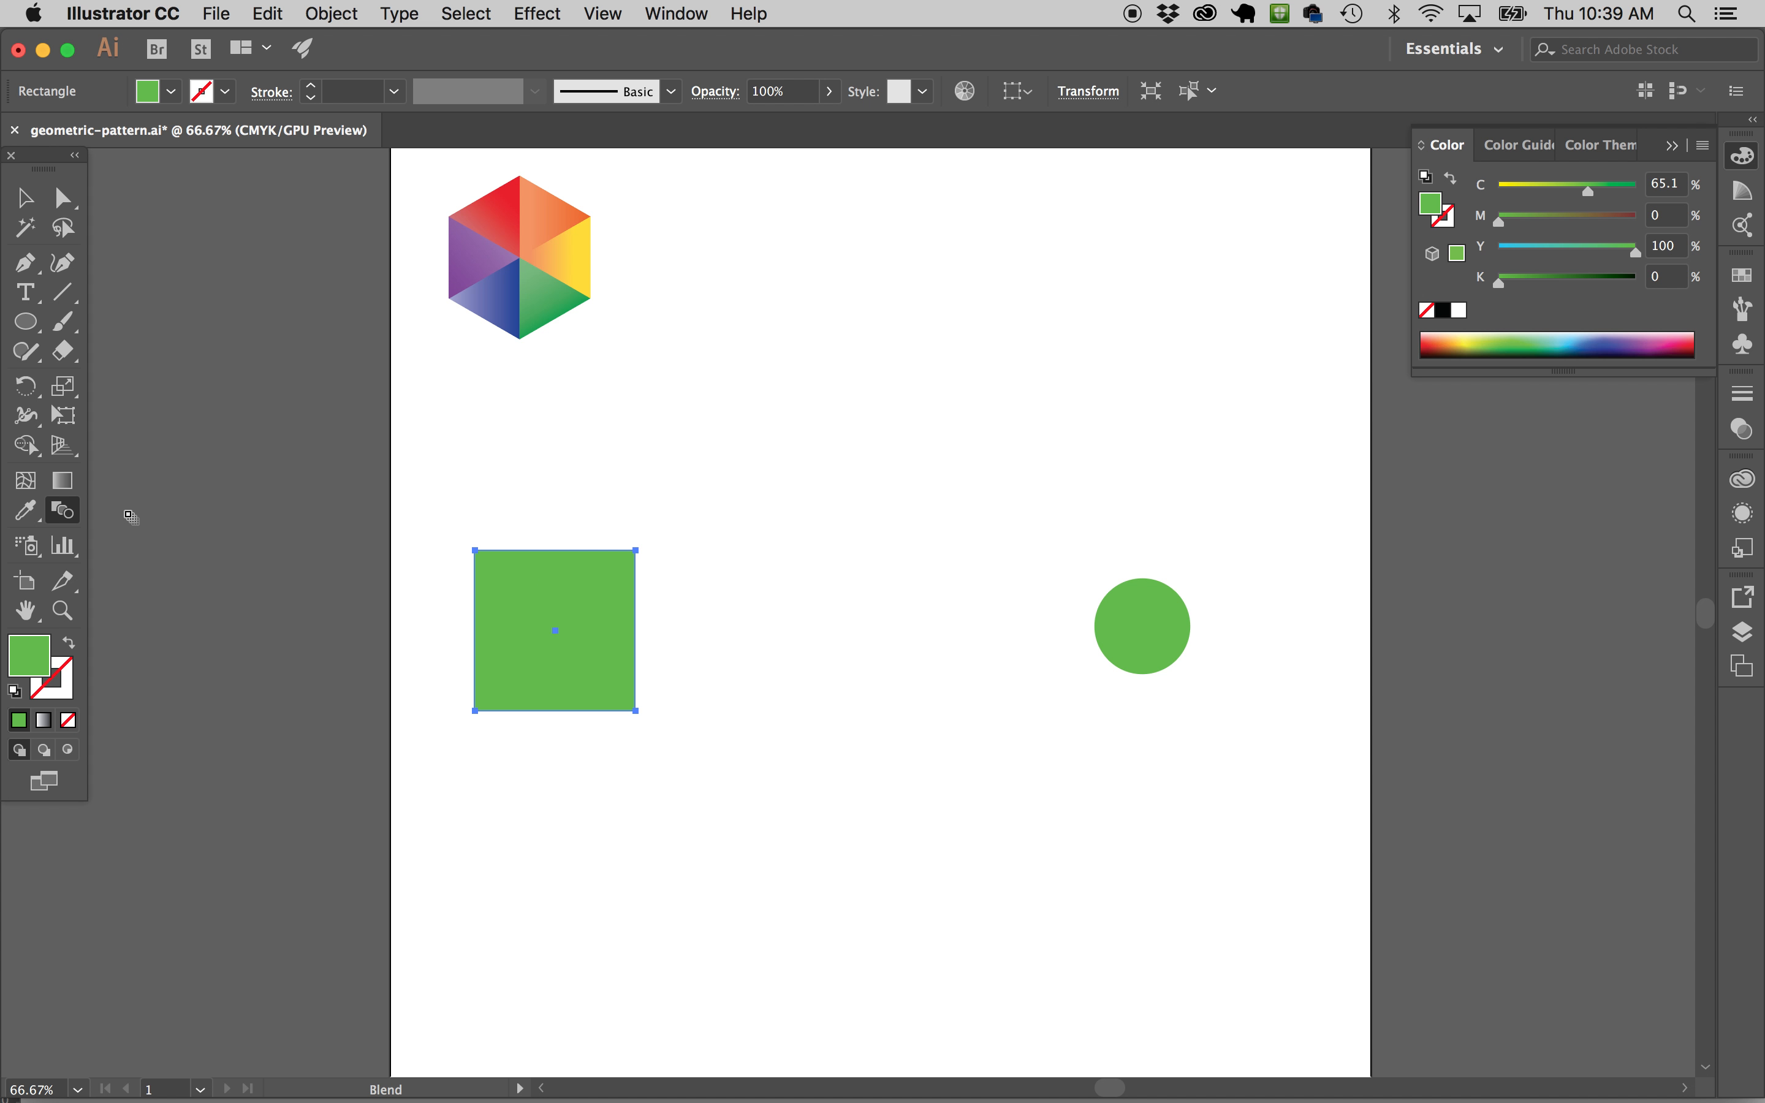
{"action": "double_click", "coordinate": [62, 510]}
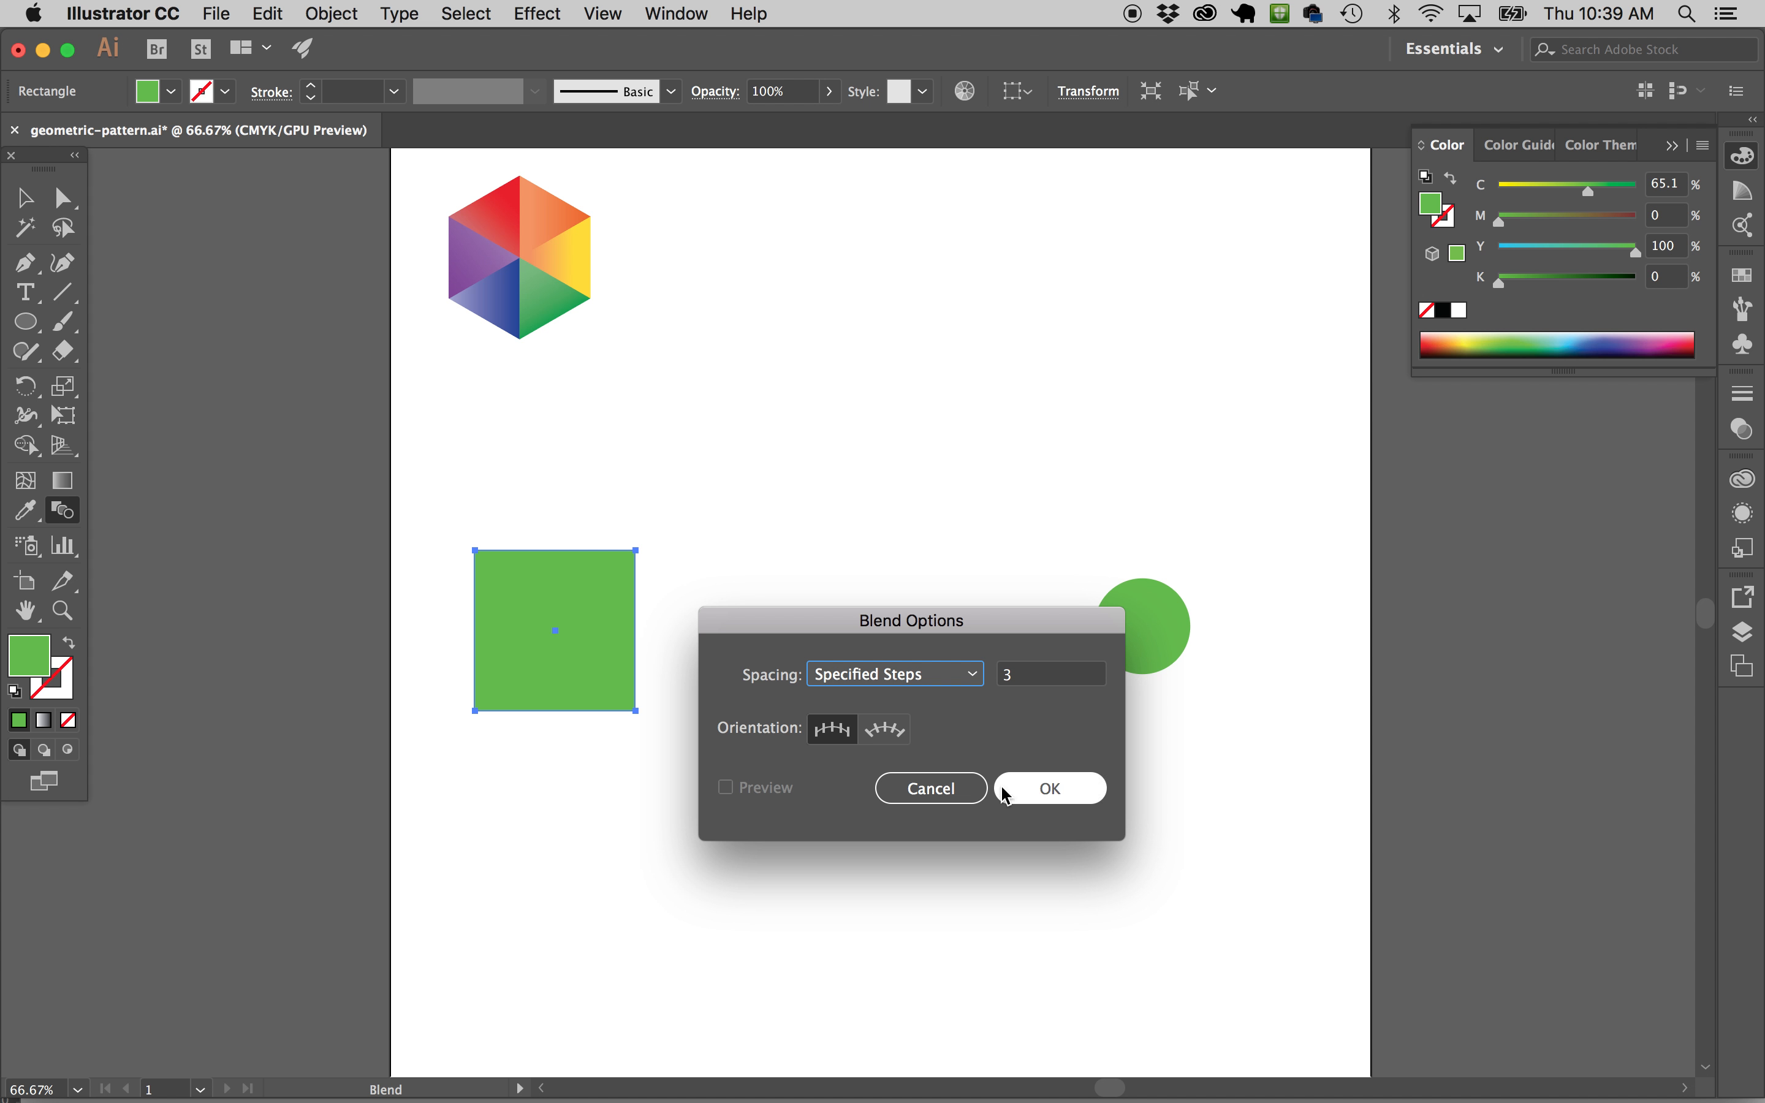
{"action": "left_click", "coordinate": [963, 795]}
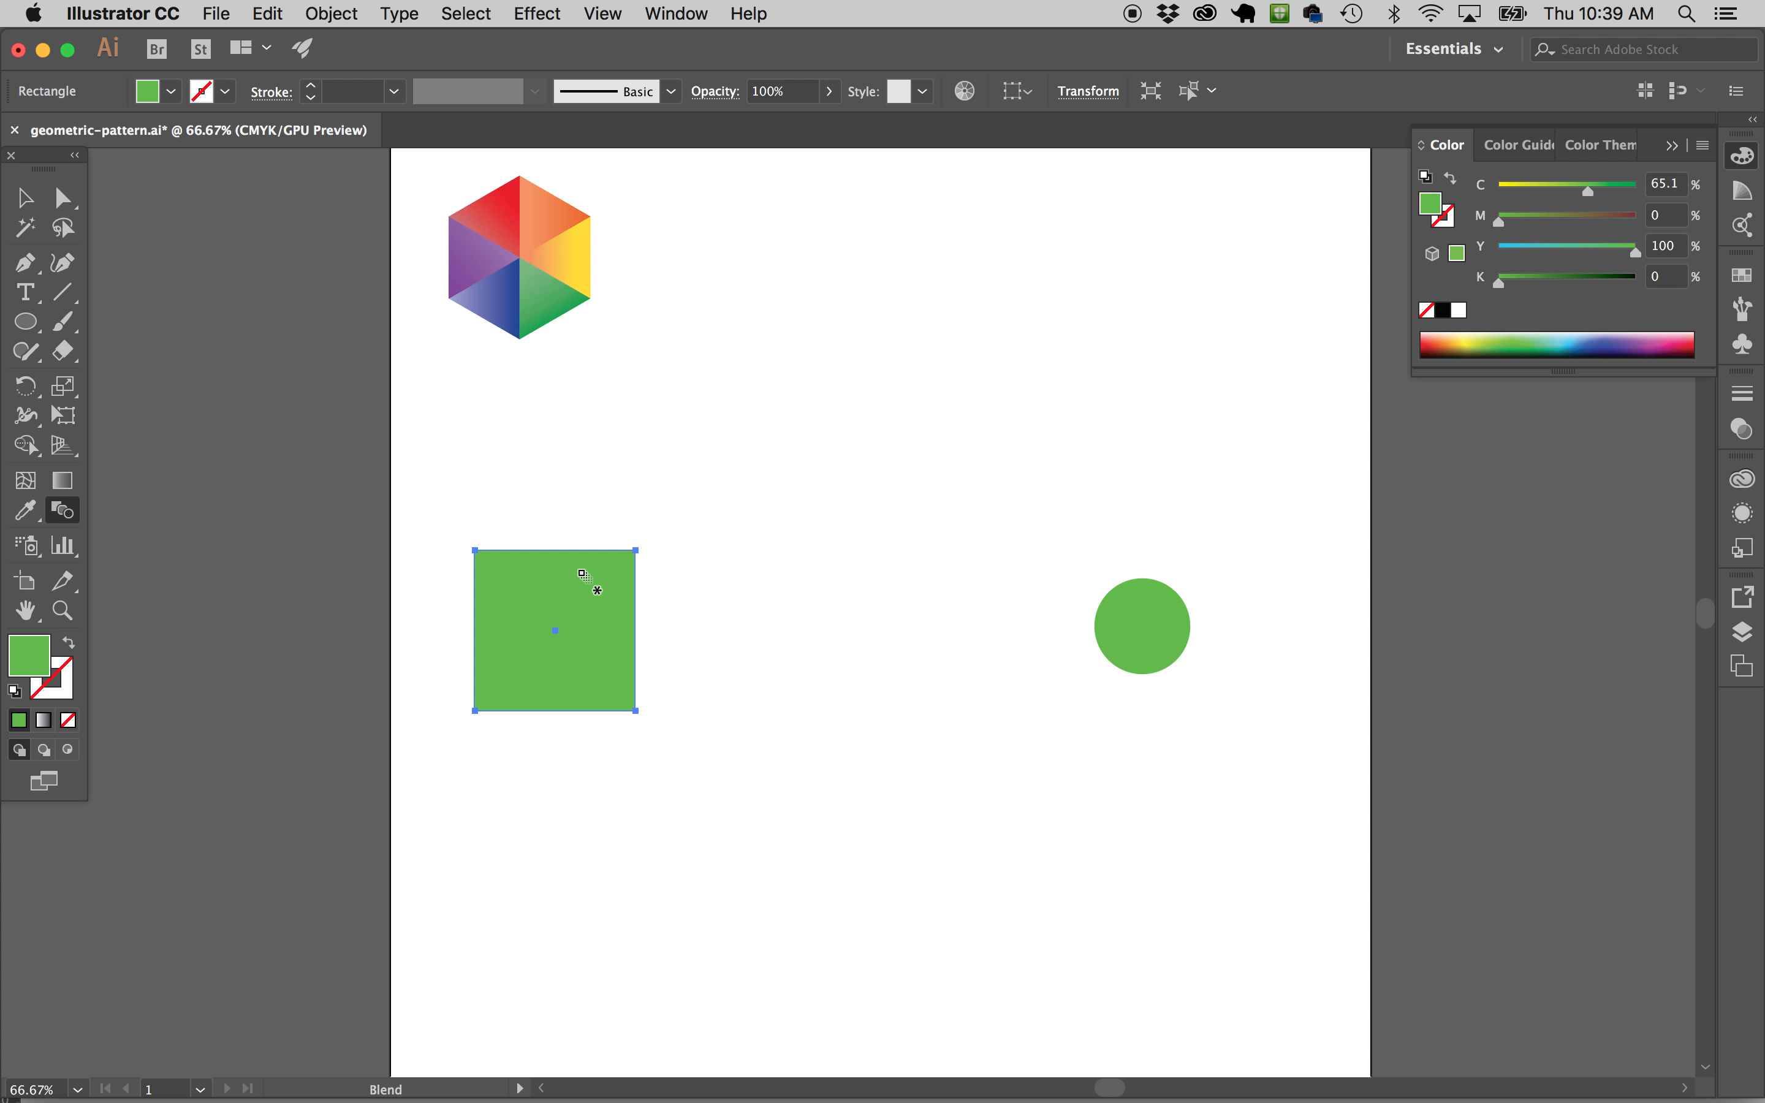
{"action": "left_click", "coordinate": [1140, 620]}
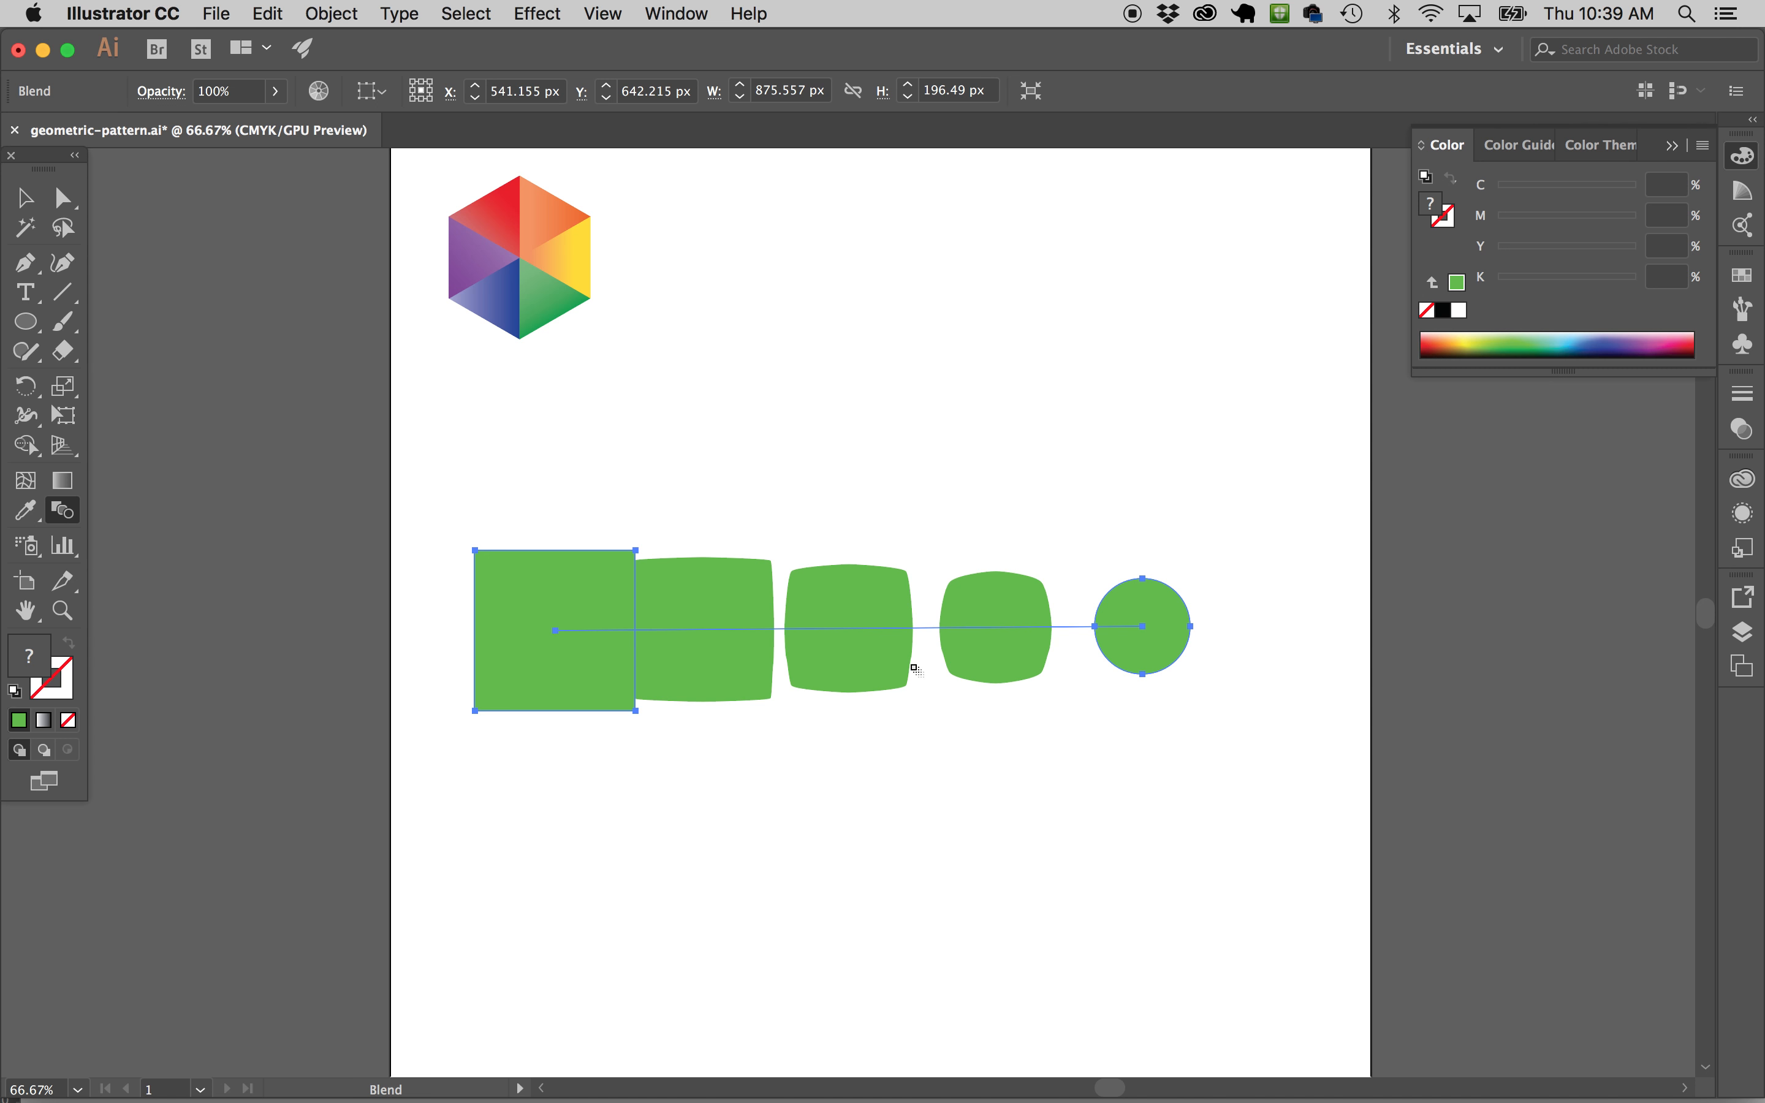
{"action": "key", "text": "v"}
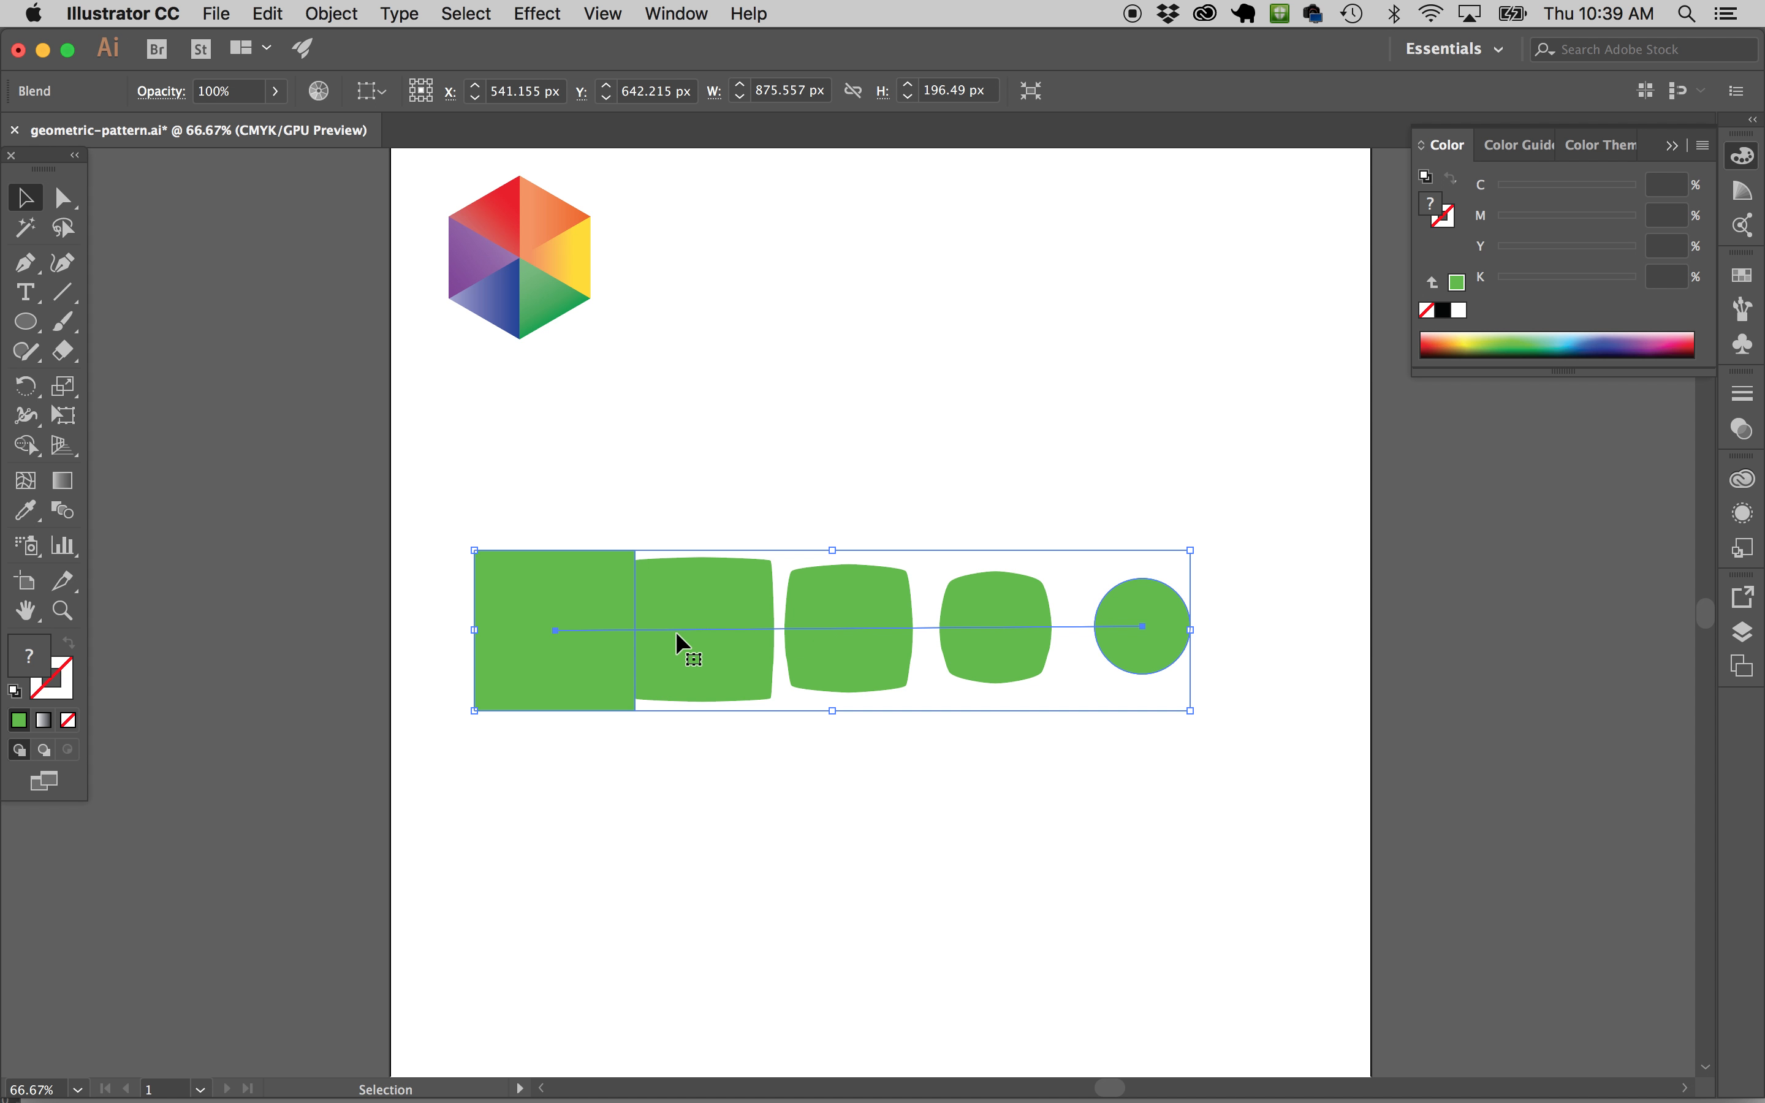
Expand the square-to-circle blend's object and fill, and ungroup the resulting shapes.
{"action": "left_click", "coordinate": [331, 12]}
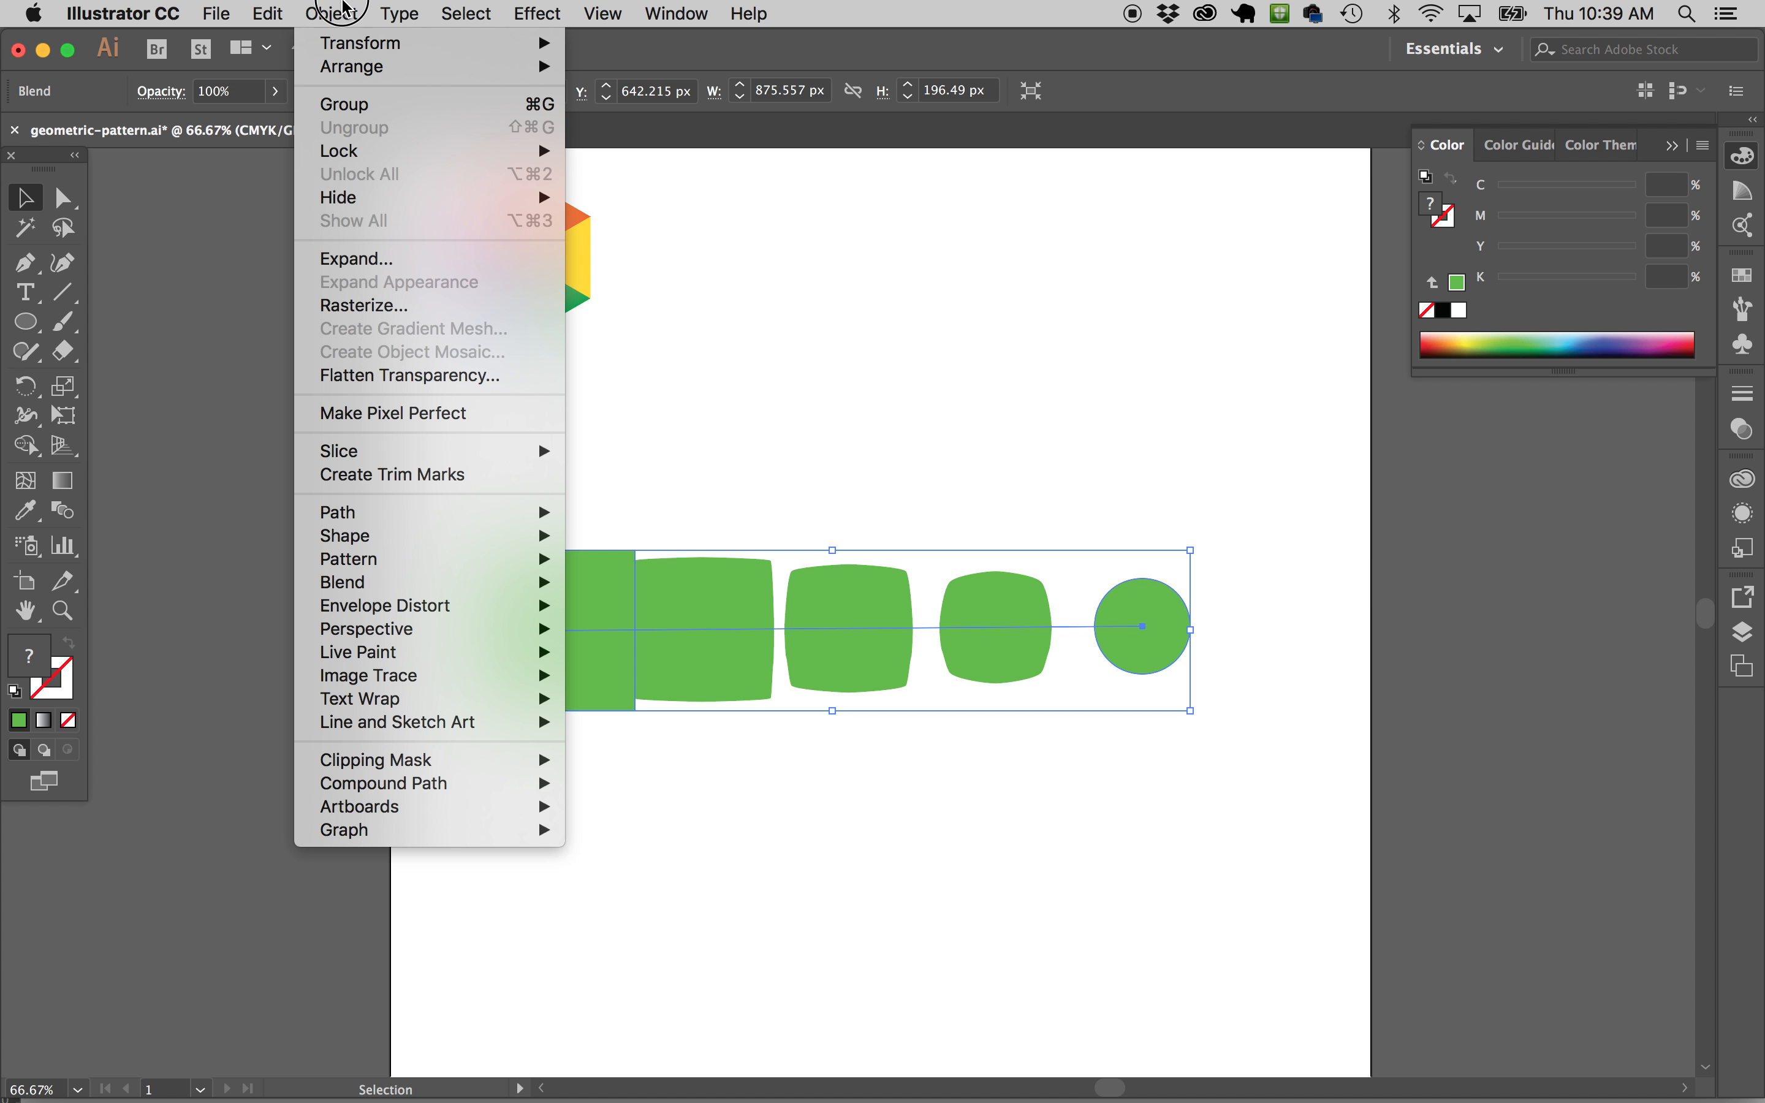
{"action": "left_click", "coordinate": [357, 260]}
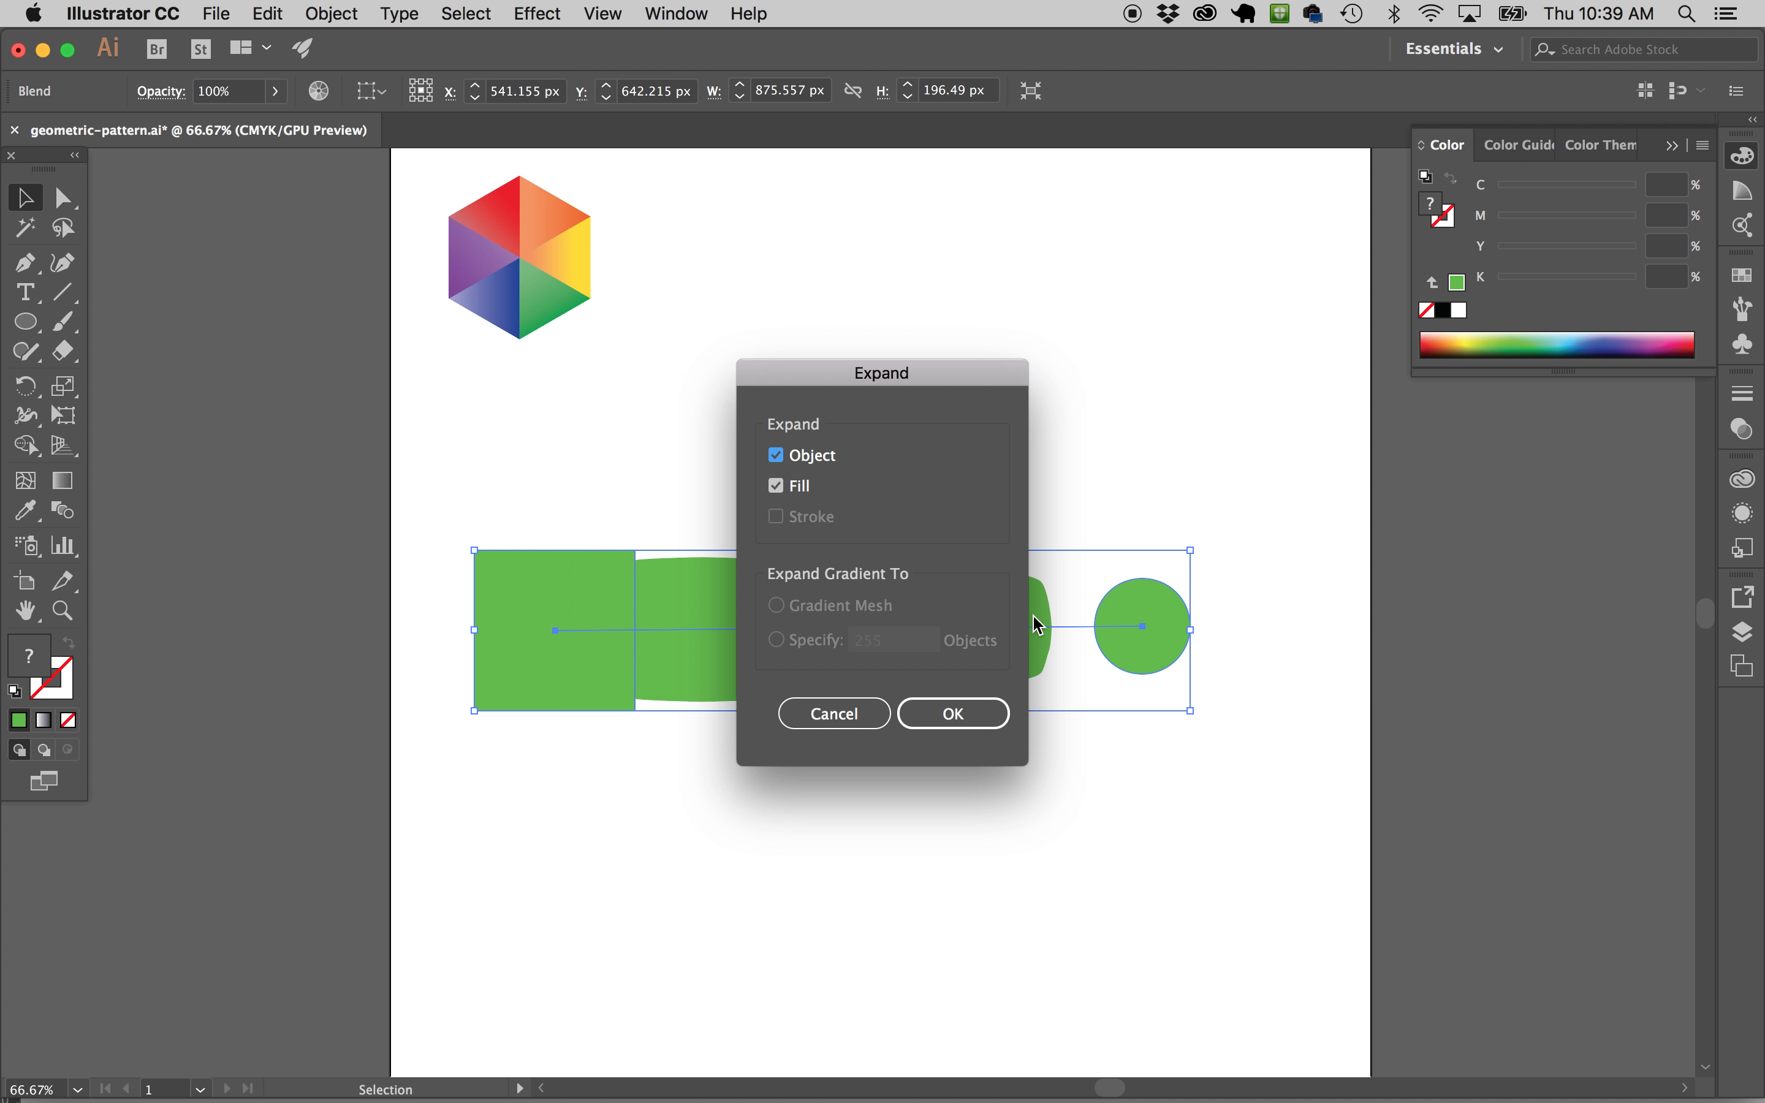
{"action": "left_click", "coordinate": [941, 713]}
{"action": "left_click", "coordinate": [329, 13]}
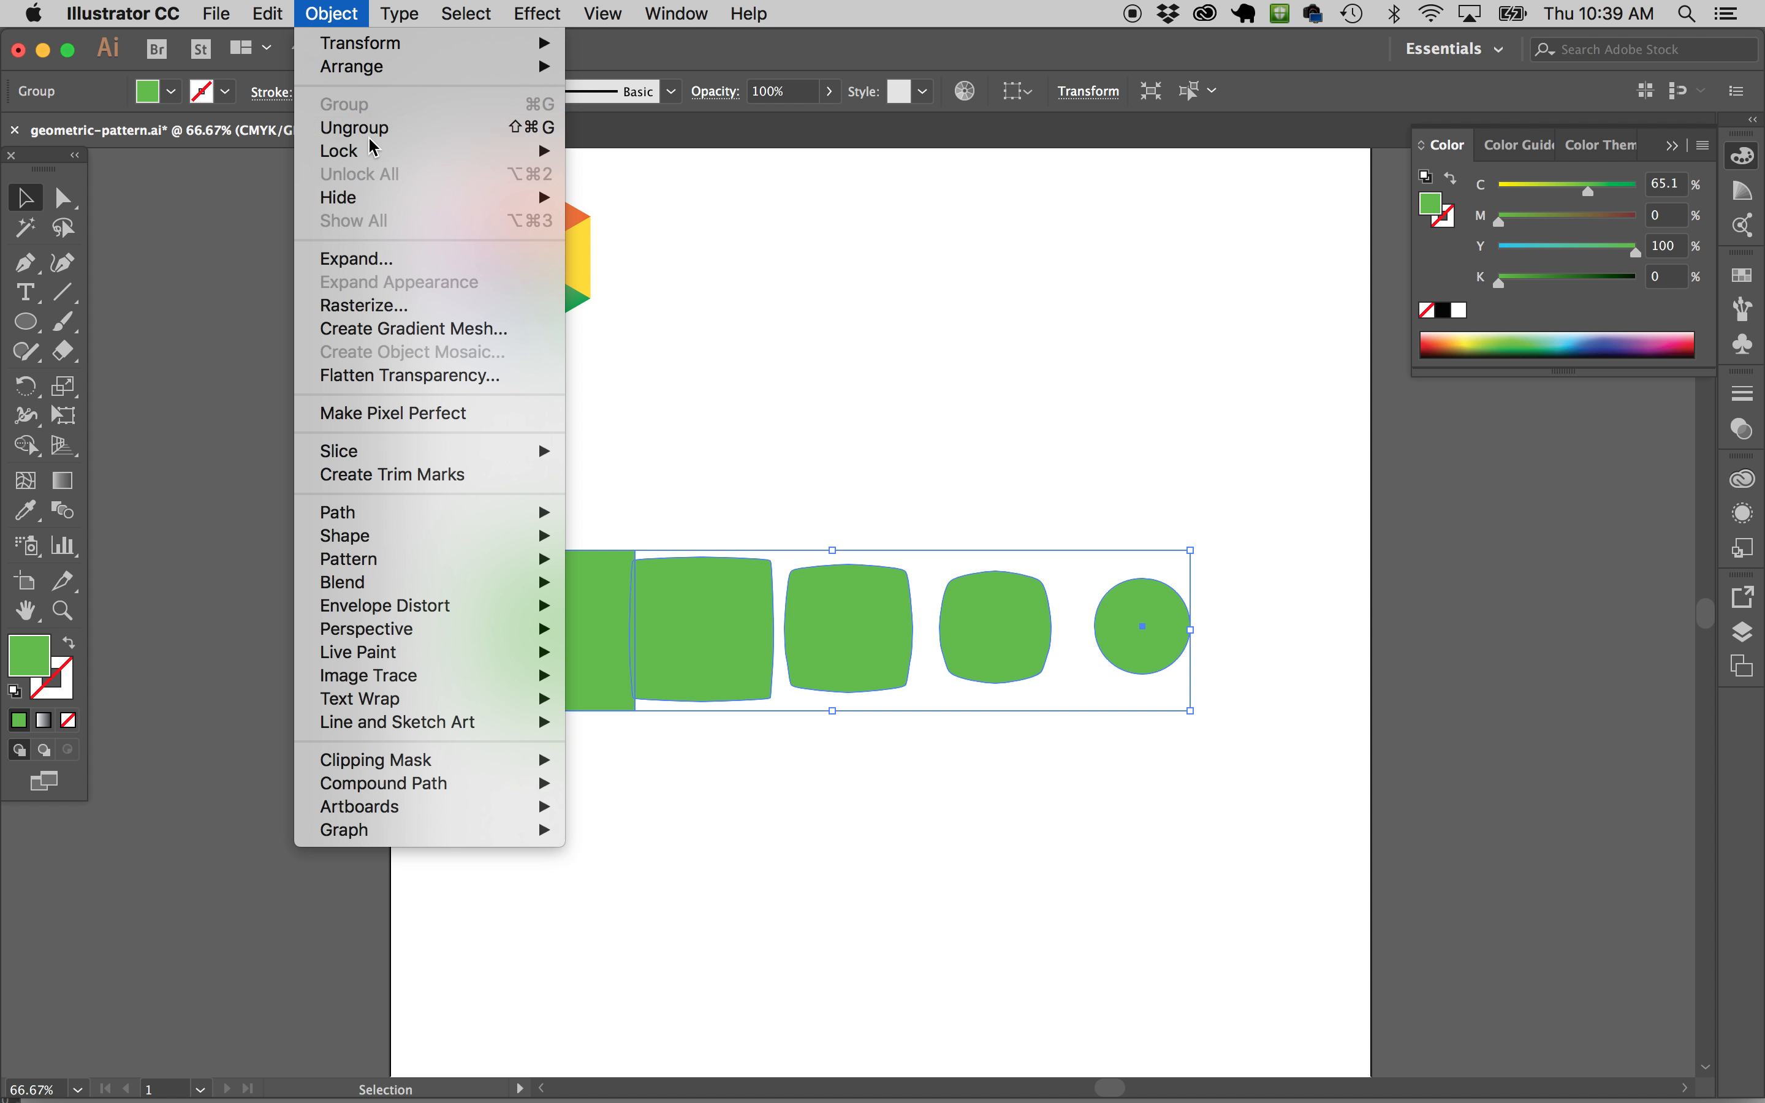
{"action": "left_click", "coordinate": [408, 130]}
{"action": "left_click", "coordinate": [698, 292]}
Shift the three intermediate shapes to the right so the row has a visible gap between all five shapes.
{"action": "left_click_drag", "start_coordinate": [1032, 607], "coordinate": [1048, 607]}
{"action": "left_click_drag", "start_coordinate": [895, 617], "coordinate": [928, 617]}
{"action": "left_click_drag", "start_coordinate": [782, 629], "coordinate": [803, 628]}
{"action": "left_click", "coordinate": [850, 356]}
{"action": "left_click_drag", "start_coordinate": [1005, 620], "coordinate": [1016, 619]}
{"action": "left_click", "coordinate": [1094, 474]}
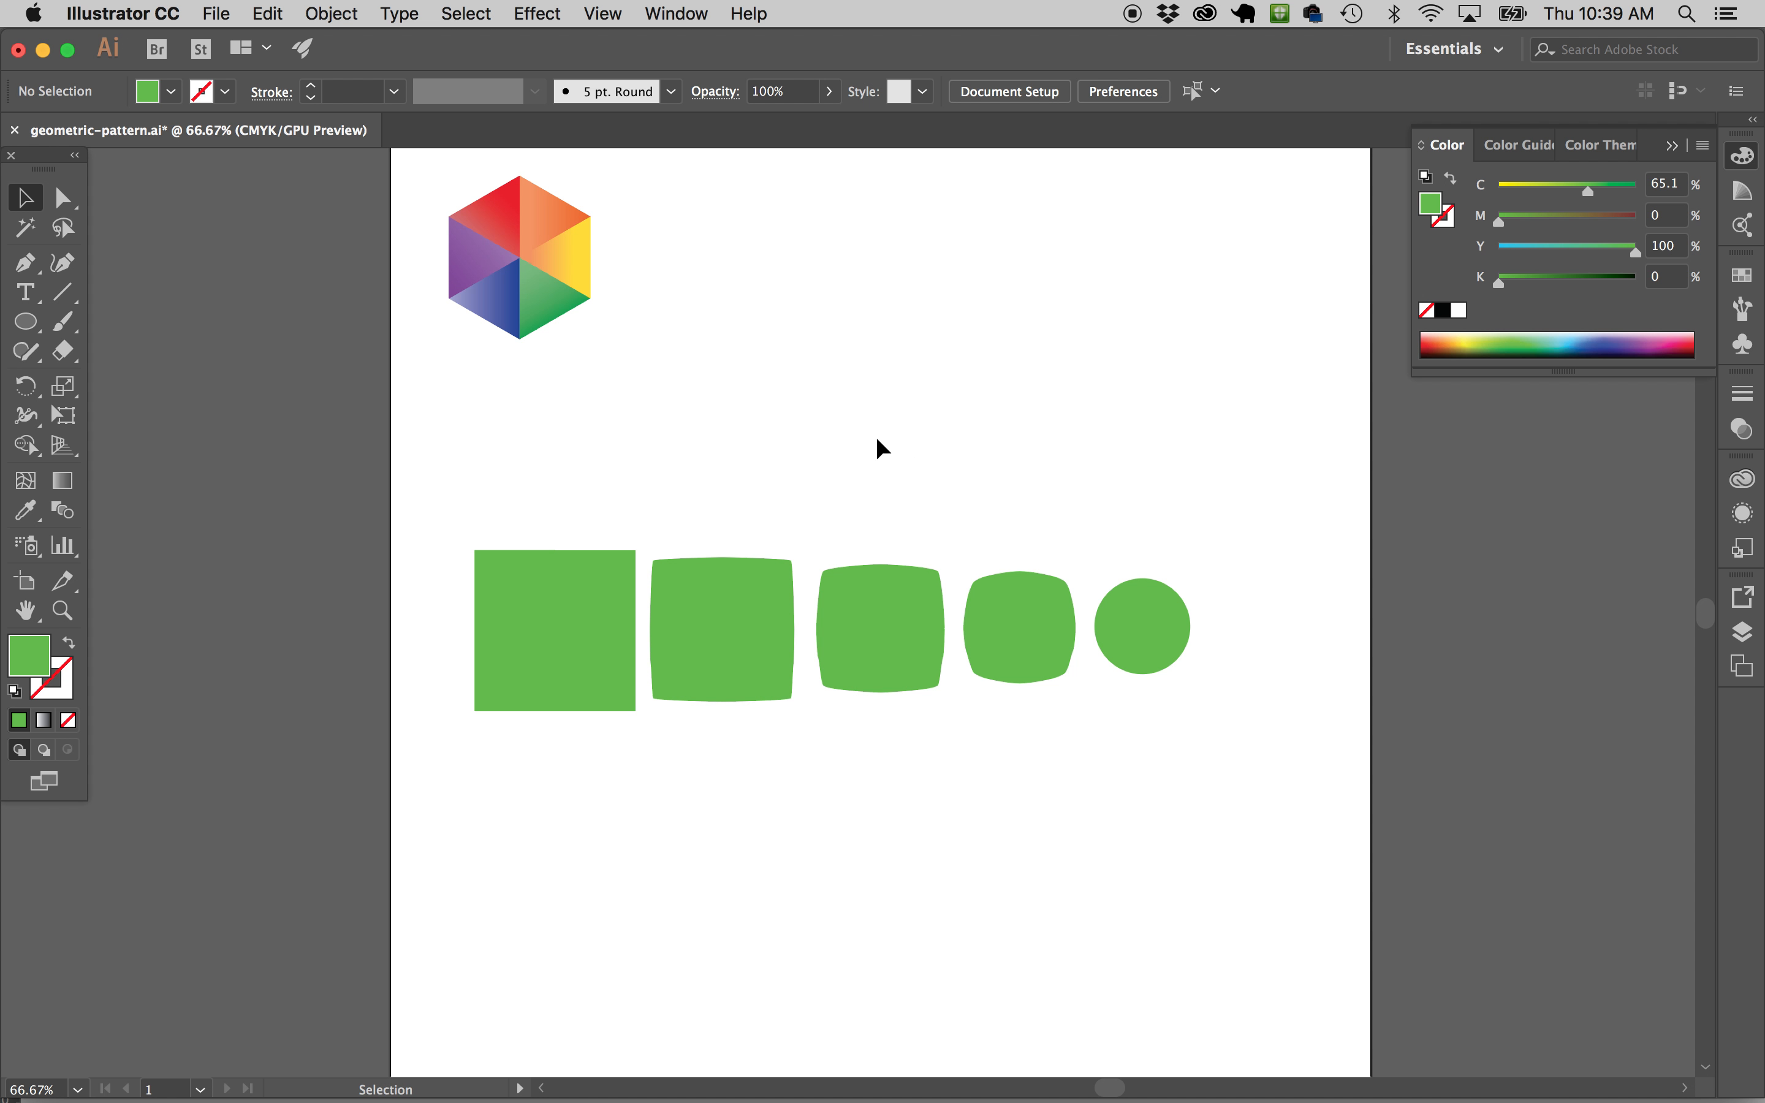
Delete the whole row of five green shapes below the hexagon.
{"action": "left_click_drag", "start_coordinate": [475, 487], "coordinate": [1217, 775]}
{"action": "key", "text": "Delete"}
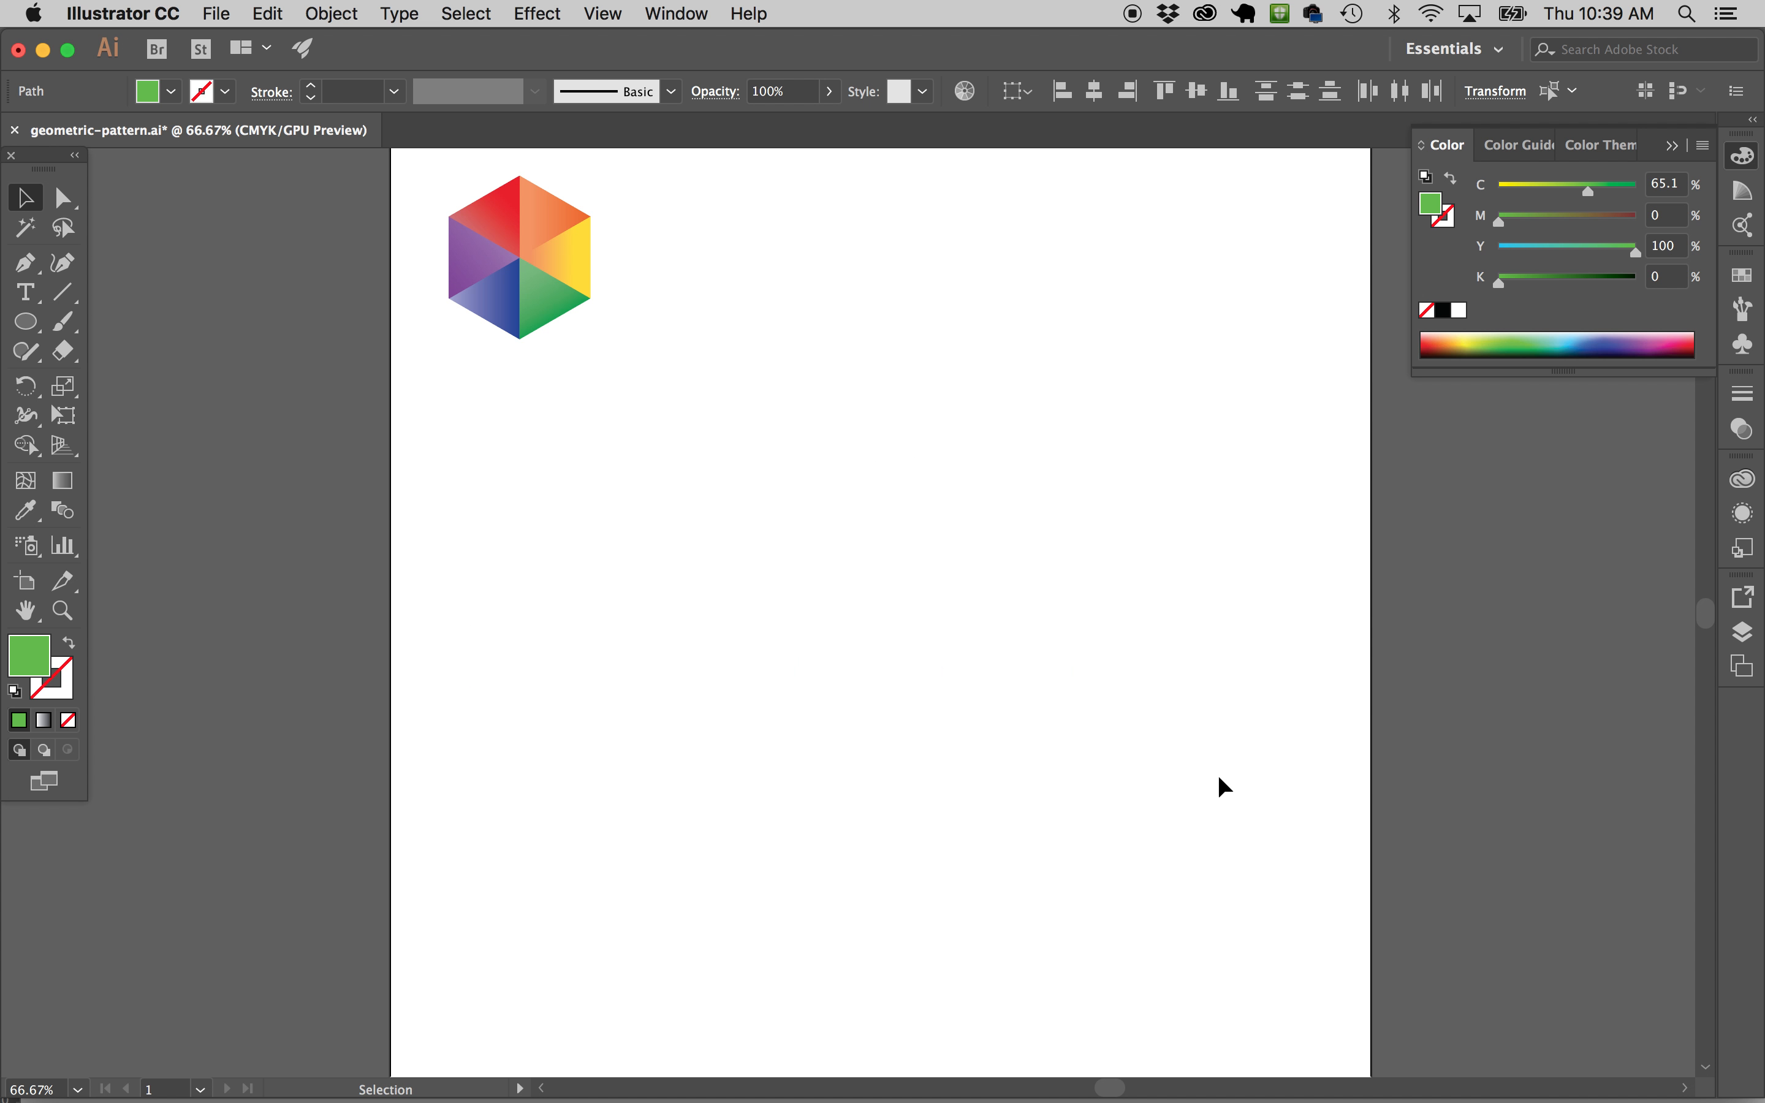
Paint six short, scattered green strokes in the middle of the artboard with the Blob Brush tool.
{"action": "scroll", "coordinate": [554, 693], "scroll_direction": "up", "scroll_amount": 3}
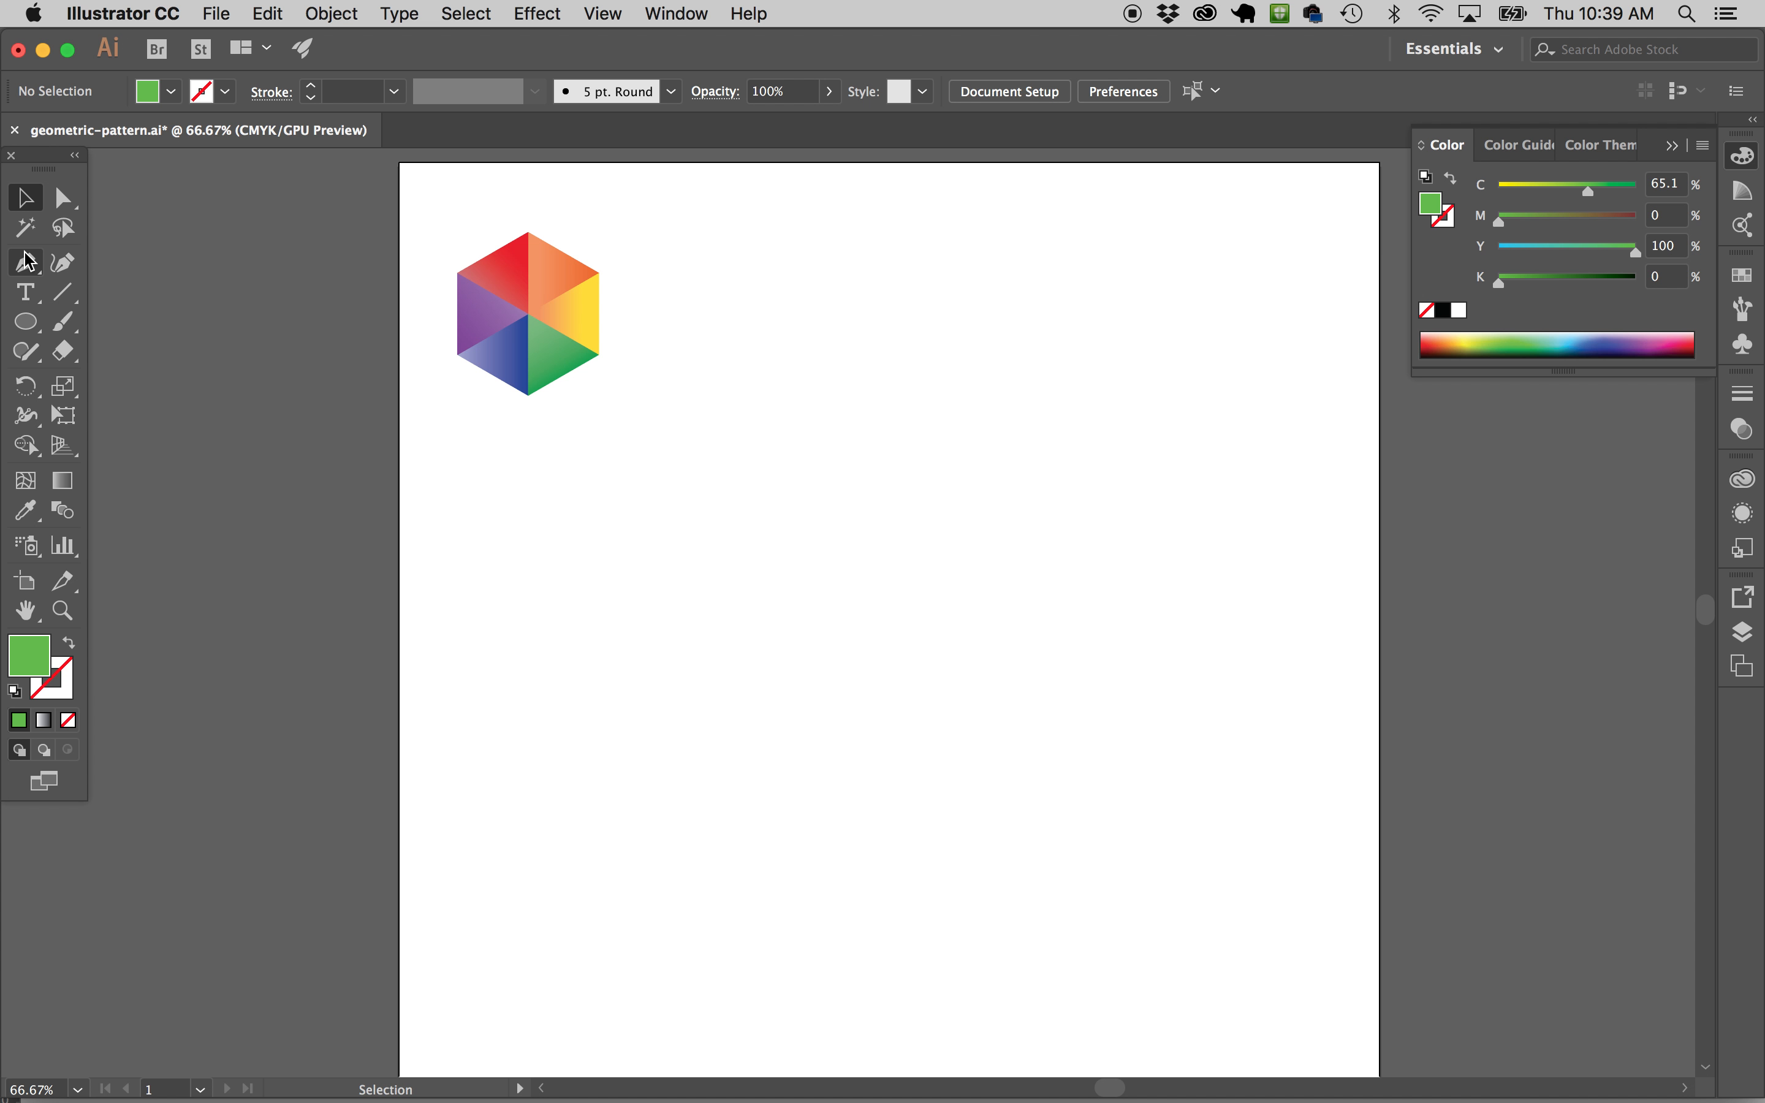
{"action": "left_click_drag", "start_coordinate": [62, 321], "coordinate": [135, 357]}
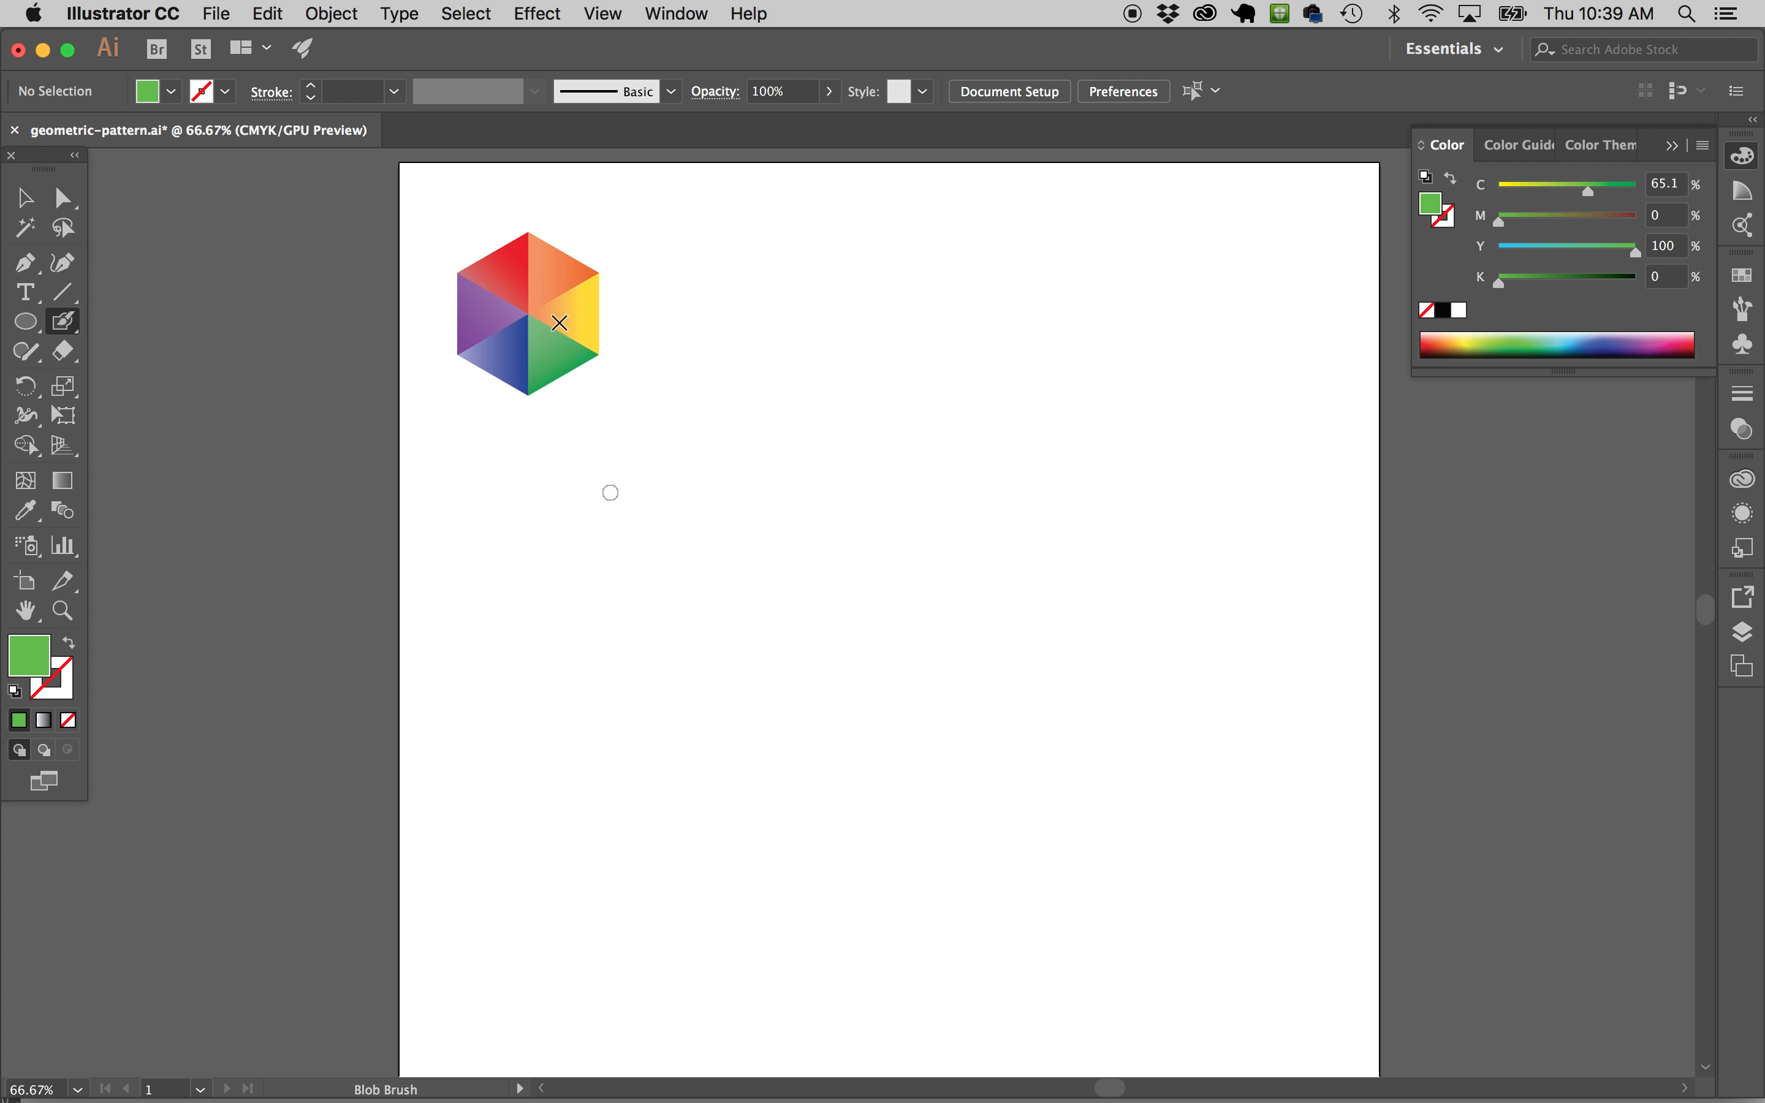
{"action": "left_click_drag", "start_coordinate": [739, 579], "coordinate": [737, 619]}
{"action": "left_click_drag", "start_coordinate": [830, 625], "coordinate": [884, 663]}
{"action": "left_click_drag", "start_coordinate": [798, 743], "coordinate": [718, 787]}
{"action": "mouse_move", "coordinate": [932, 760]}
{"action": "left_mouse_down"}
{"action": "mouse_move", "coordinate": [902, 753]}
{"action": "mouse_move", "coordinate": [931, 773]}
{"action": "left_mouse_up"}
{"action": "left_click_drag", "start_coordinate": [948, 603], "coordinate": [996, 607]}
{"action": "left_click_drag", "start_coordinate": [792, 669], "coordinate": [743, 699]}
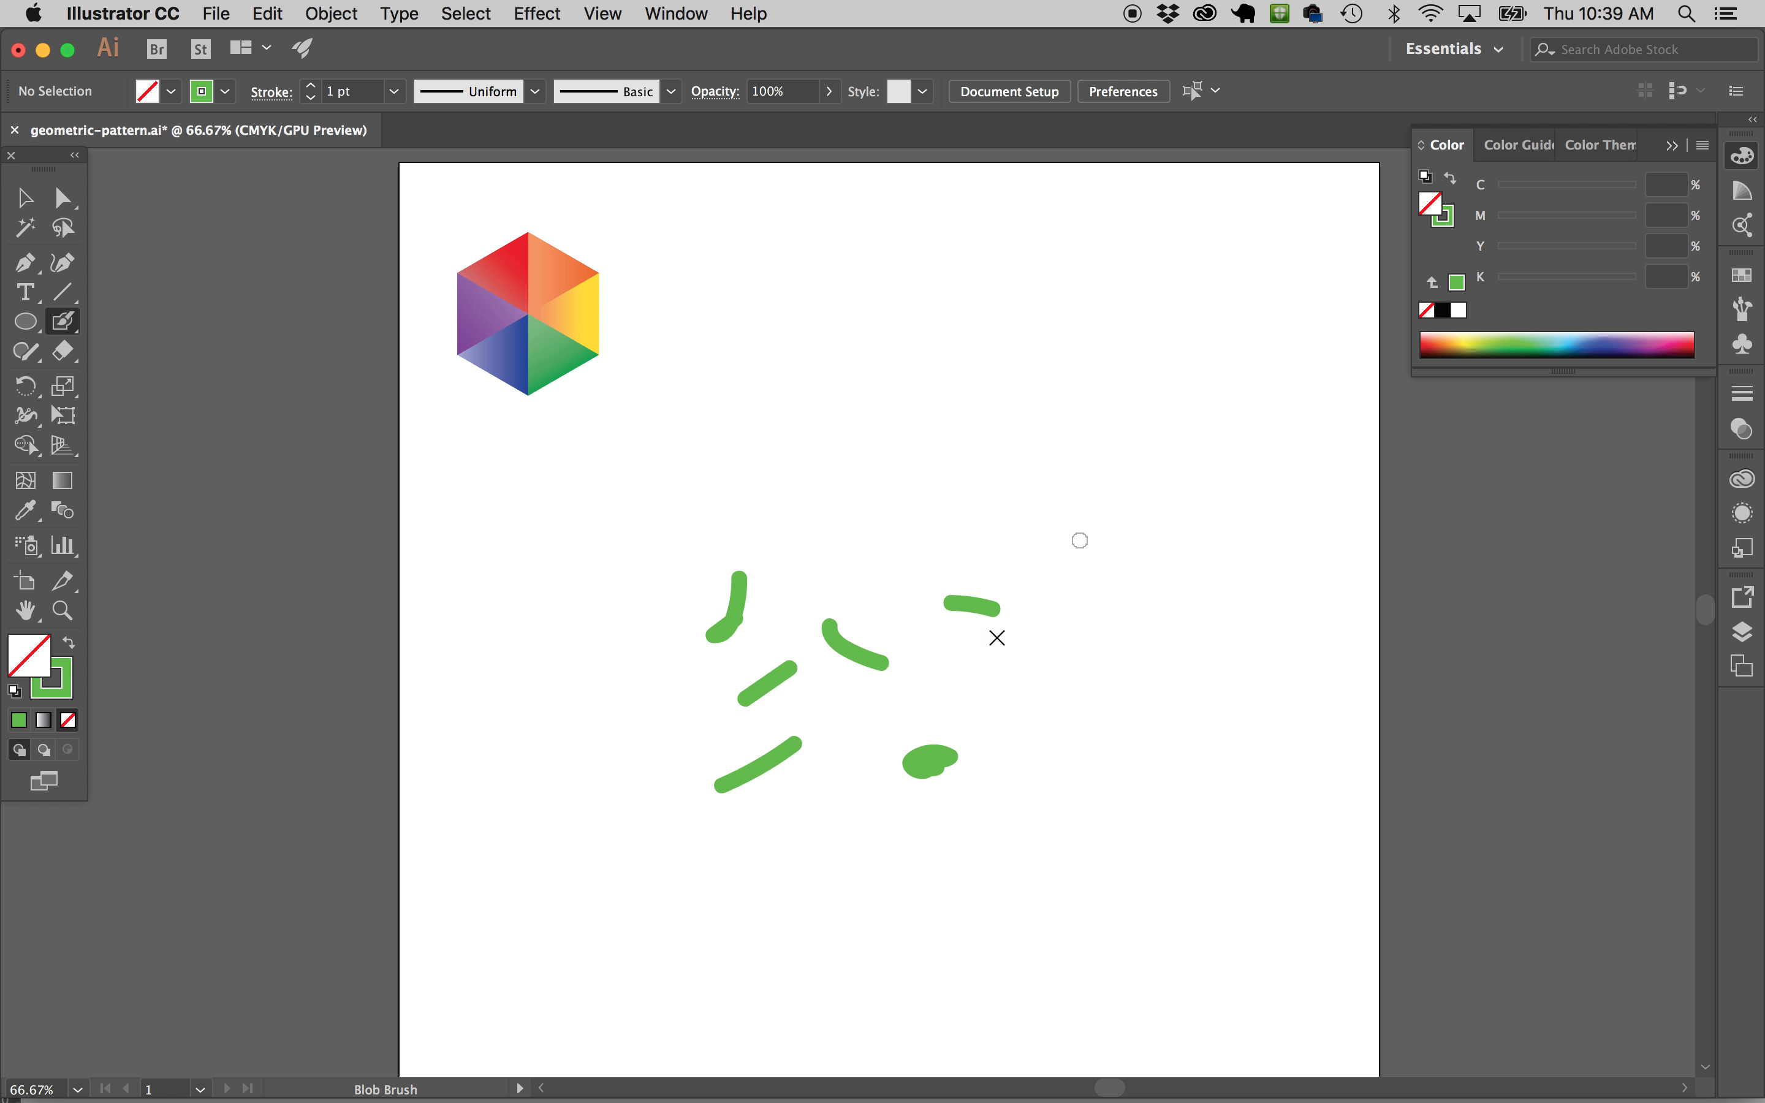
Delete all of the green Blob Brush strokes in the middle of the artboard.
{"action": "left_click", "coordinate": [24, 197]}
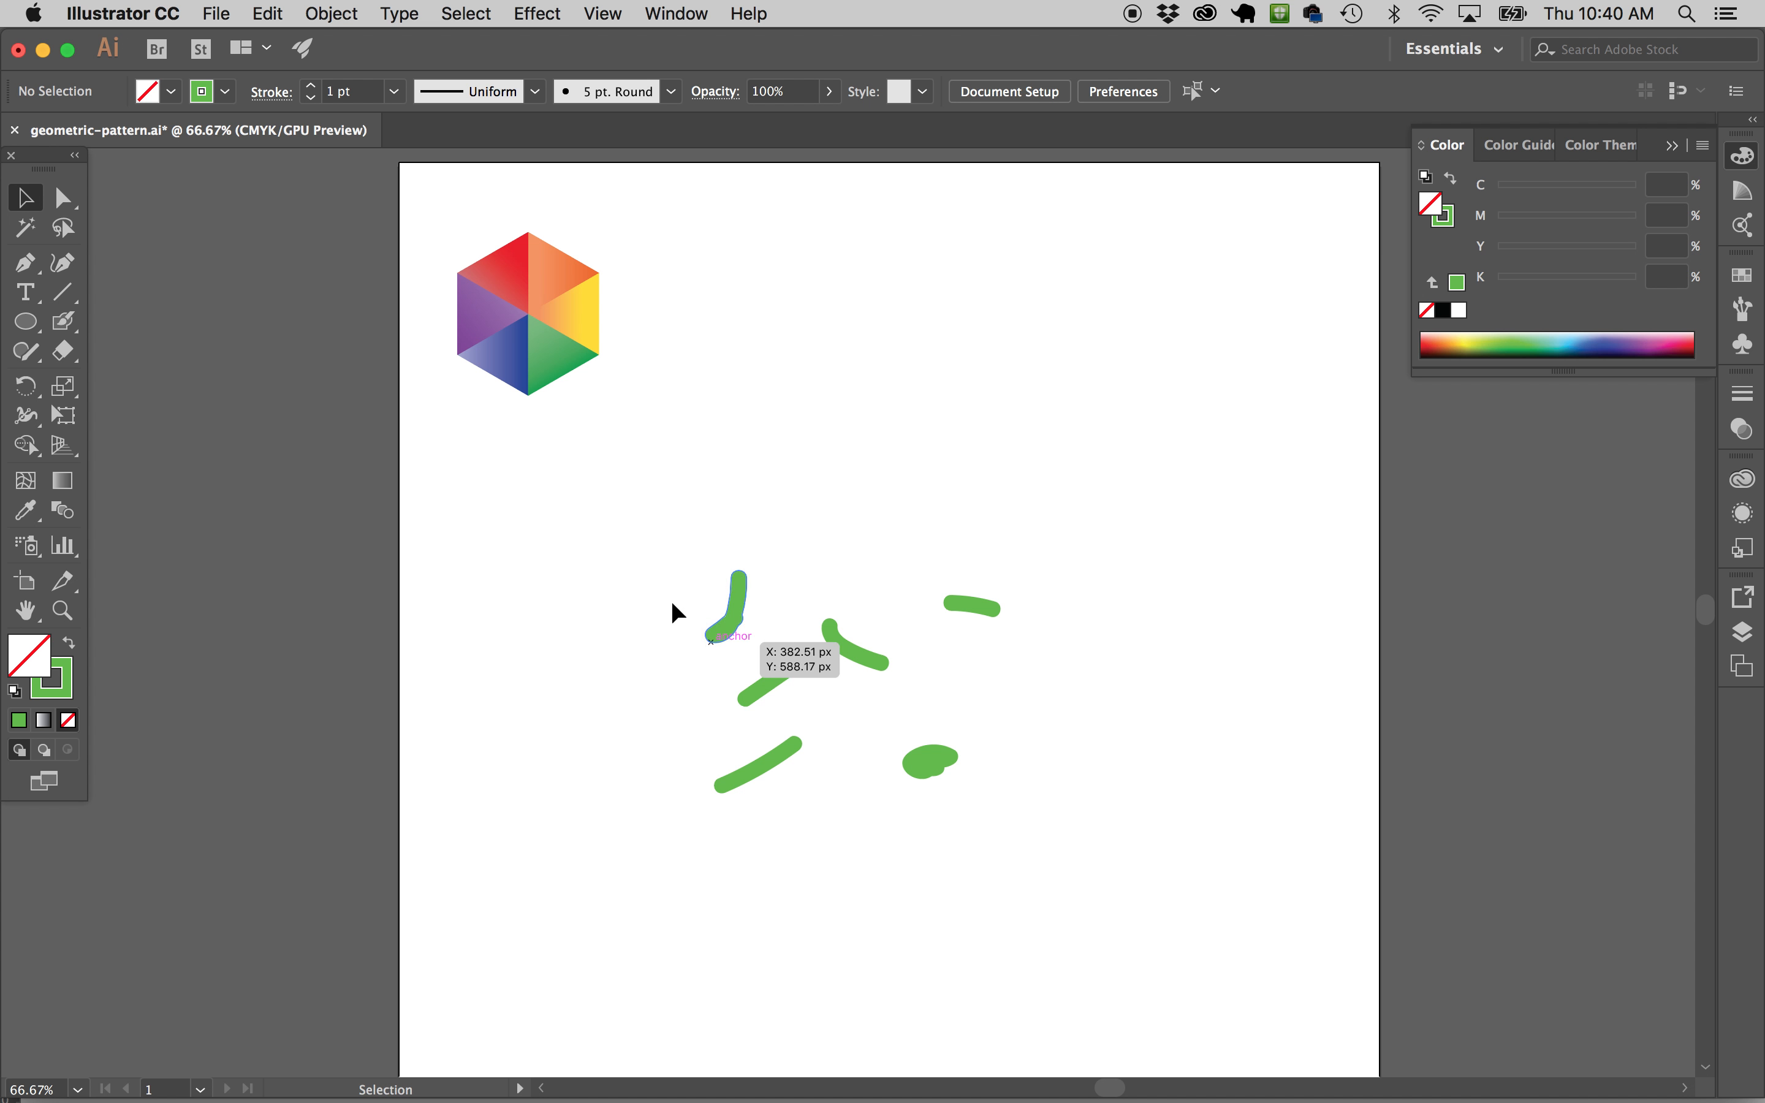
{"action": "left_click_drag", "start_coordinate": [634, 544], "coordinate": [1112, 922]}
{"action": "key", "text": "Delete"}
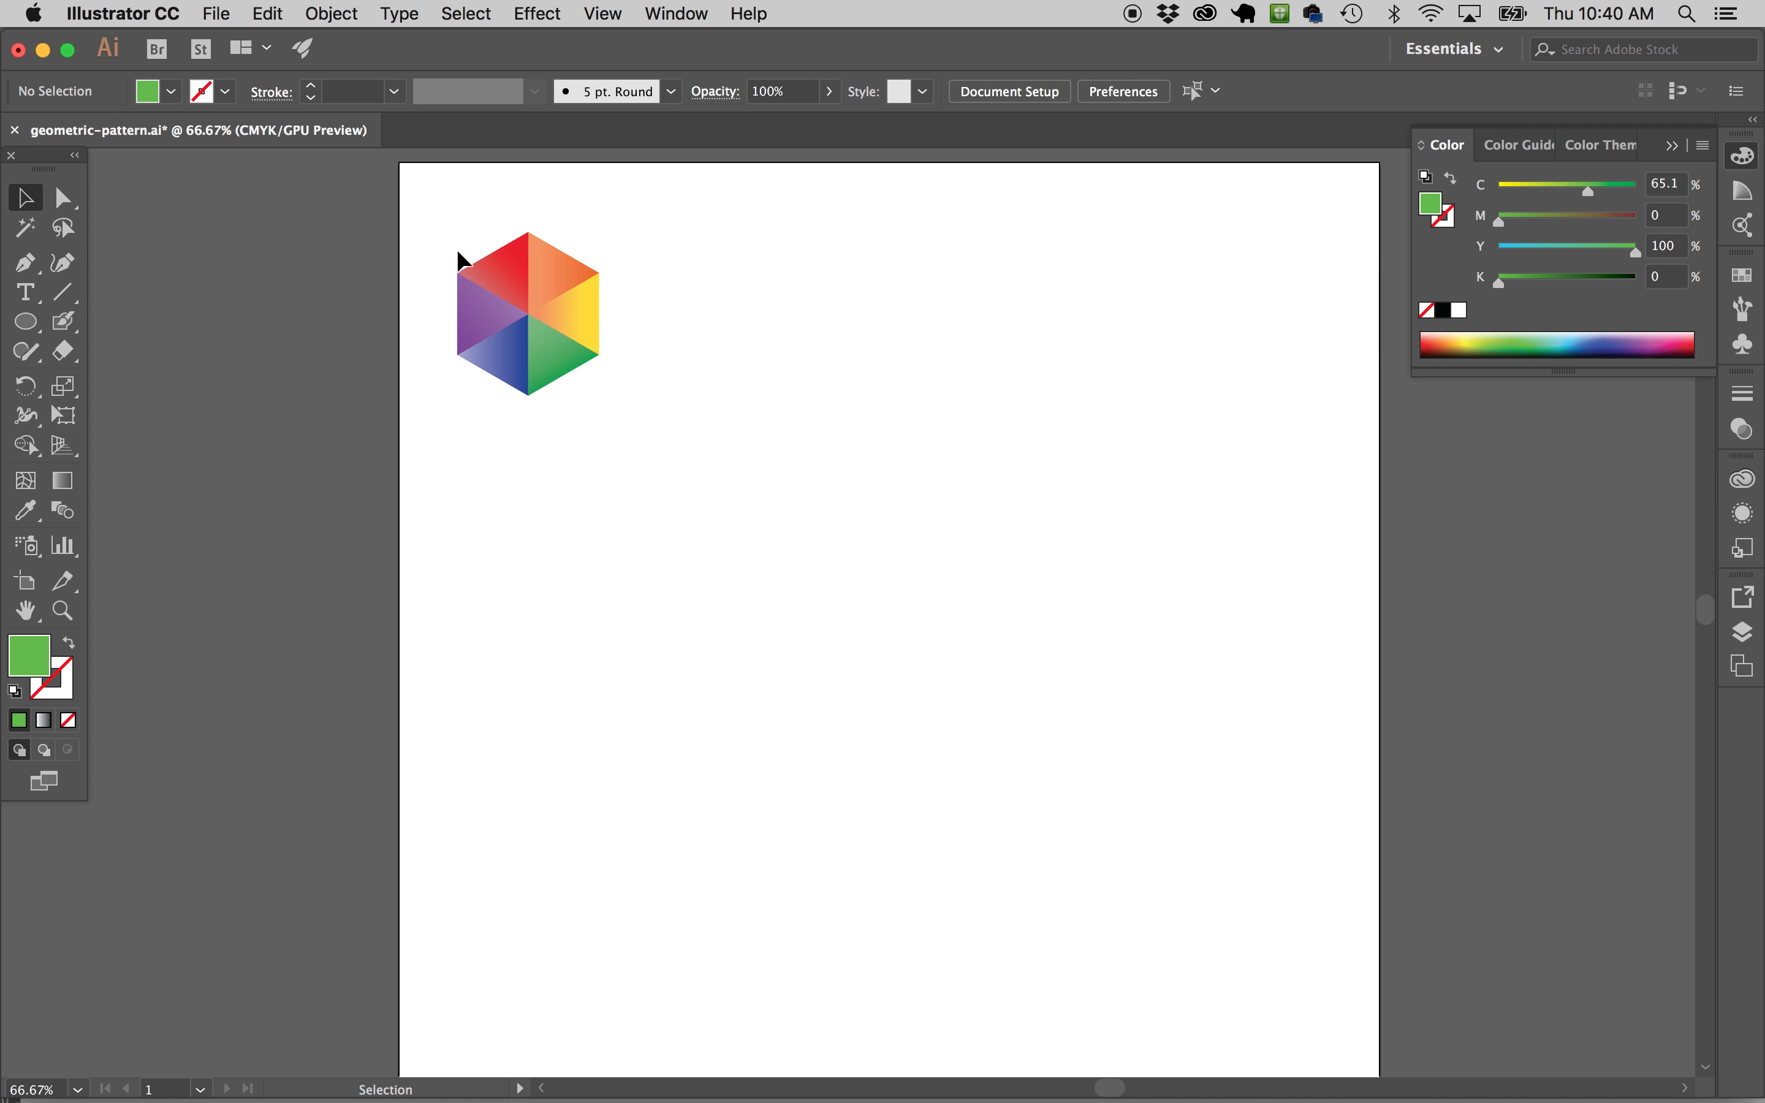
Make a new pattern from all six triangles of the rainbow hexagon and dismiss the swatch notice.
{"action": "left_click_drag", "start_coordinate": [712, 461], "coordinate": [771, 525]}
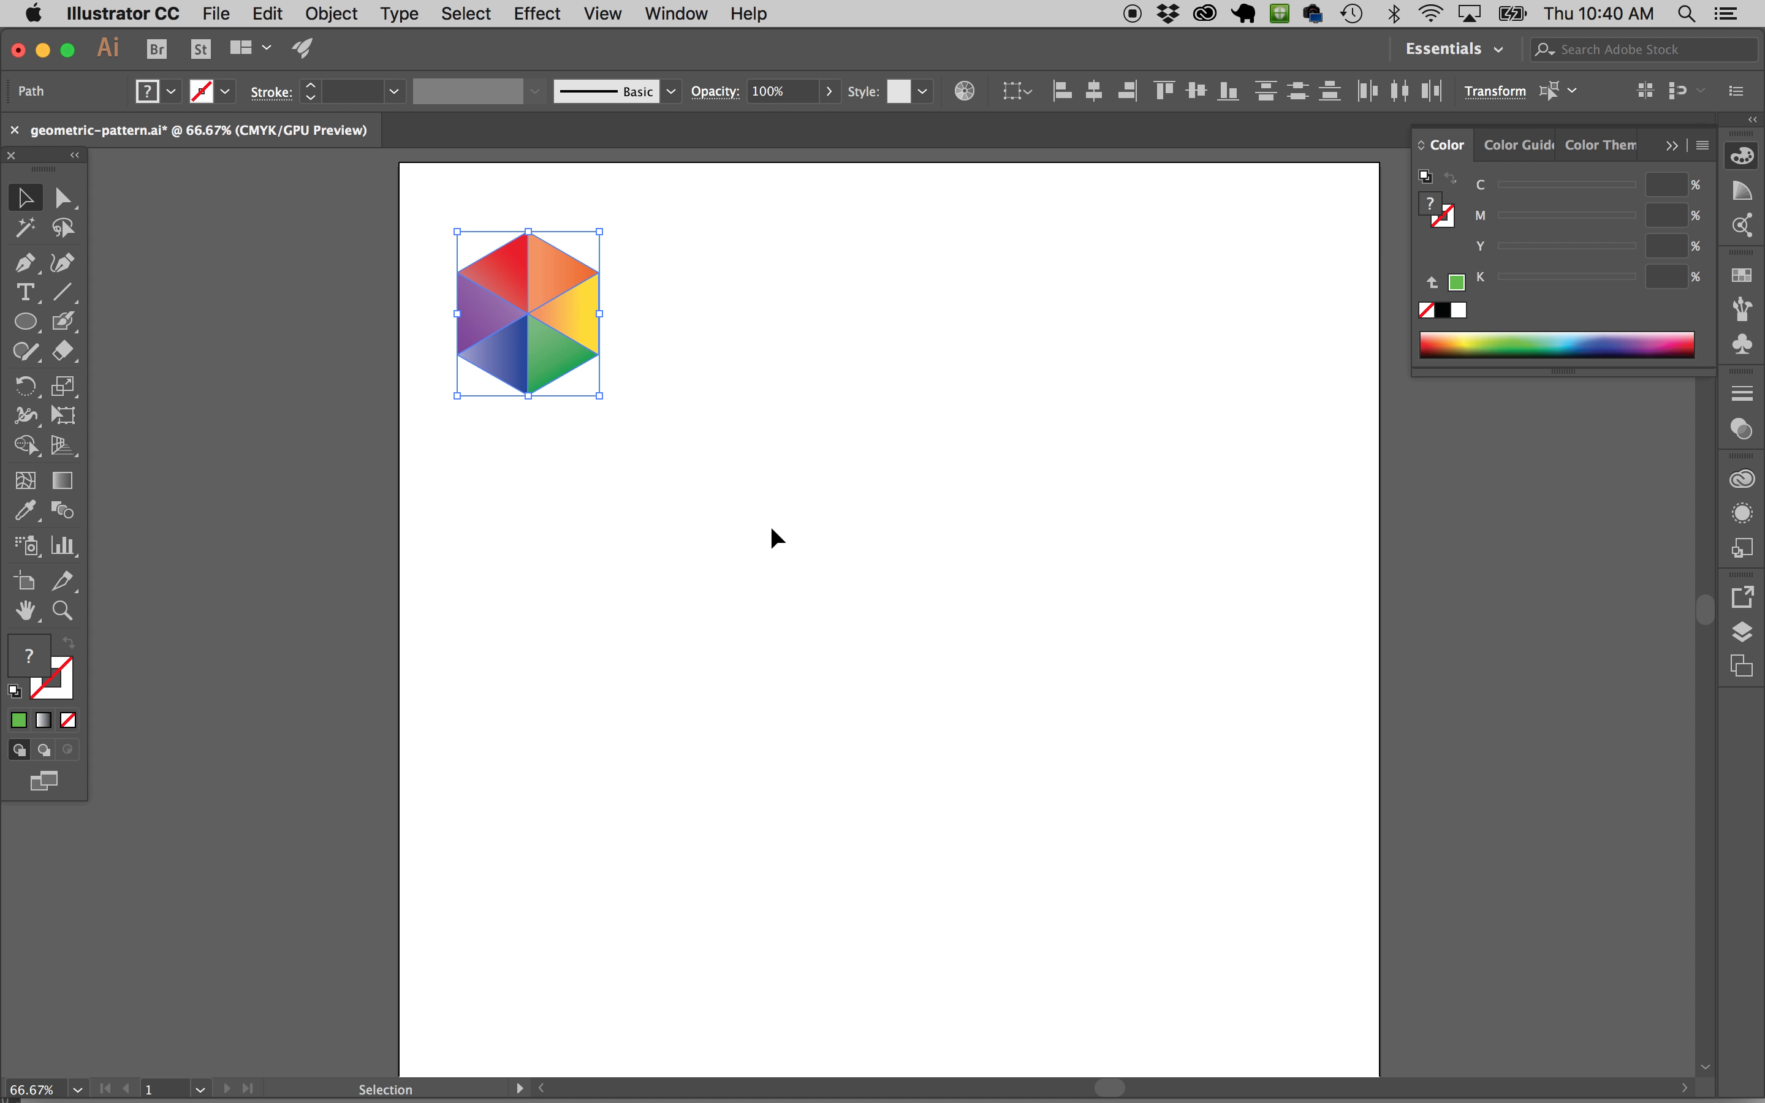
{"action": "left_click", "coordinate": [770, 530]}
{"action": "left_click_drag", "start_coordinate": [423, 195], "coordinate": [670, 443]}
{"action": "left_click", "coordinate": [353, 15]}
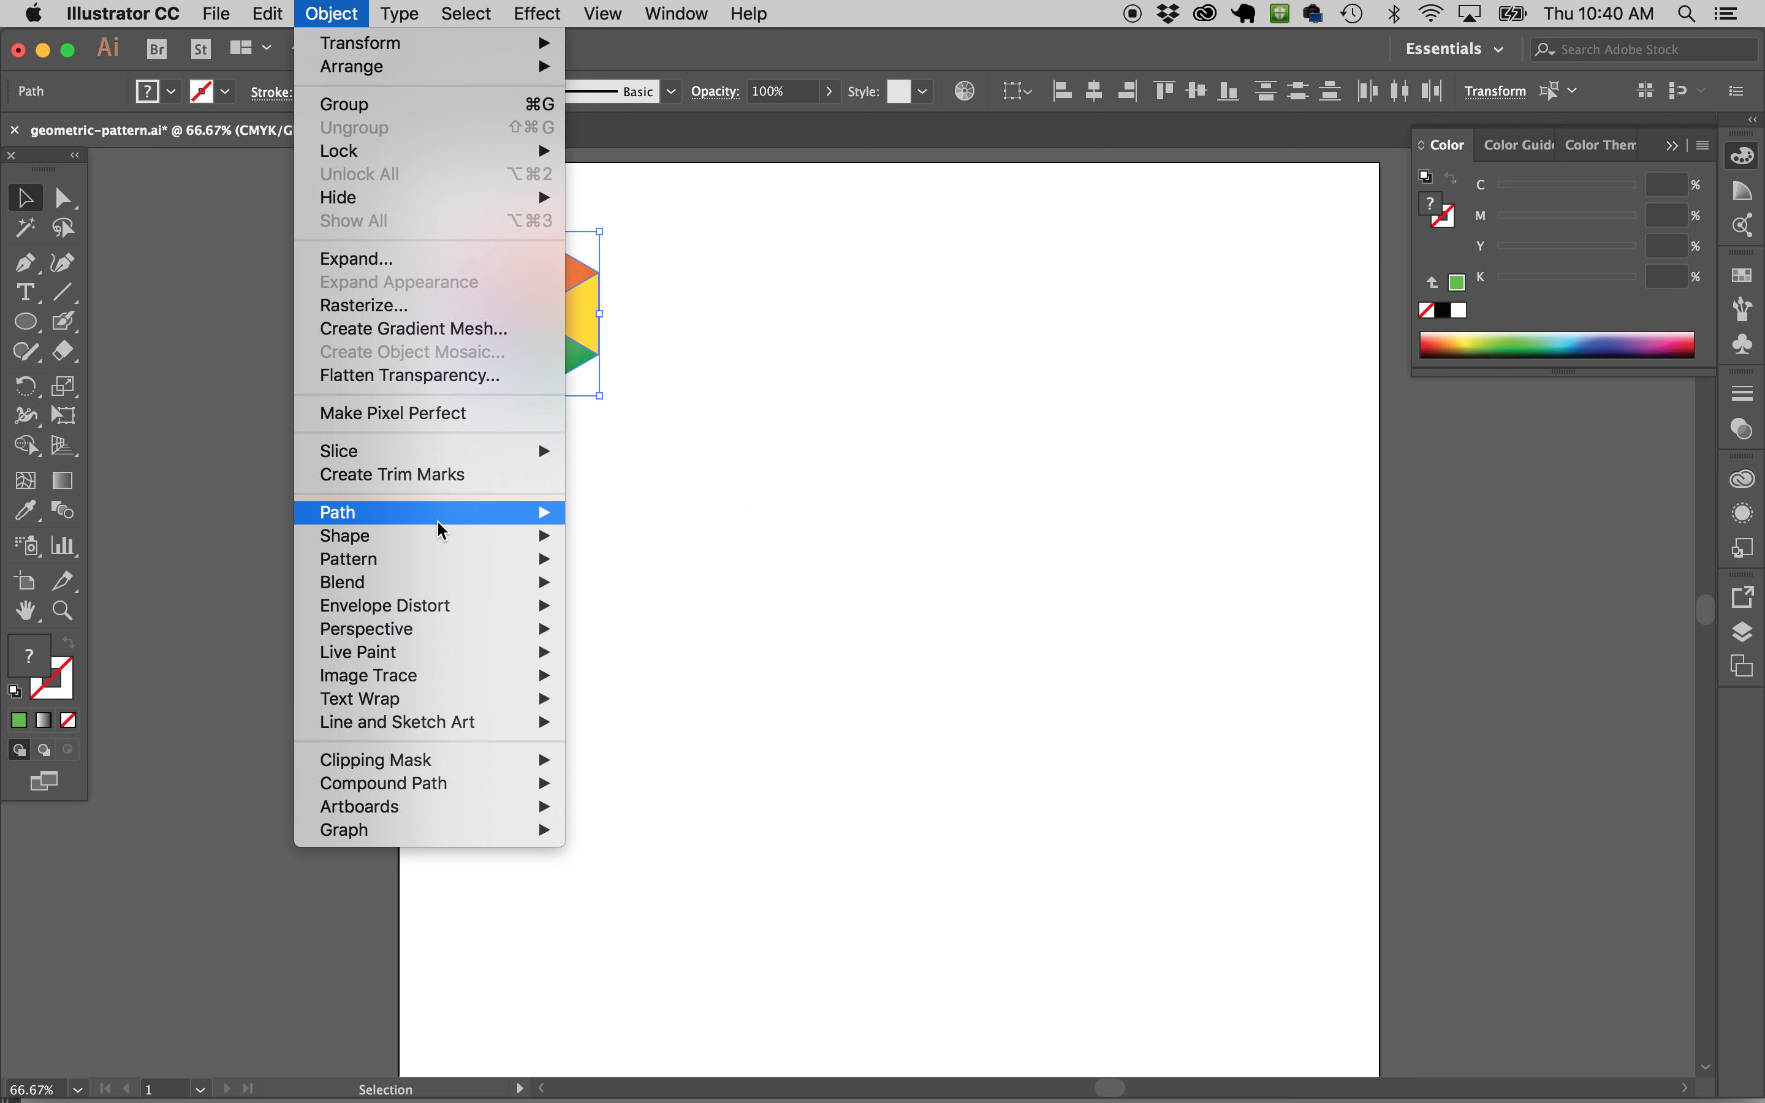
{"action": "mouse_move", "coordinate": [442, 530]}
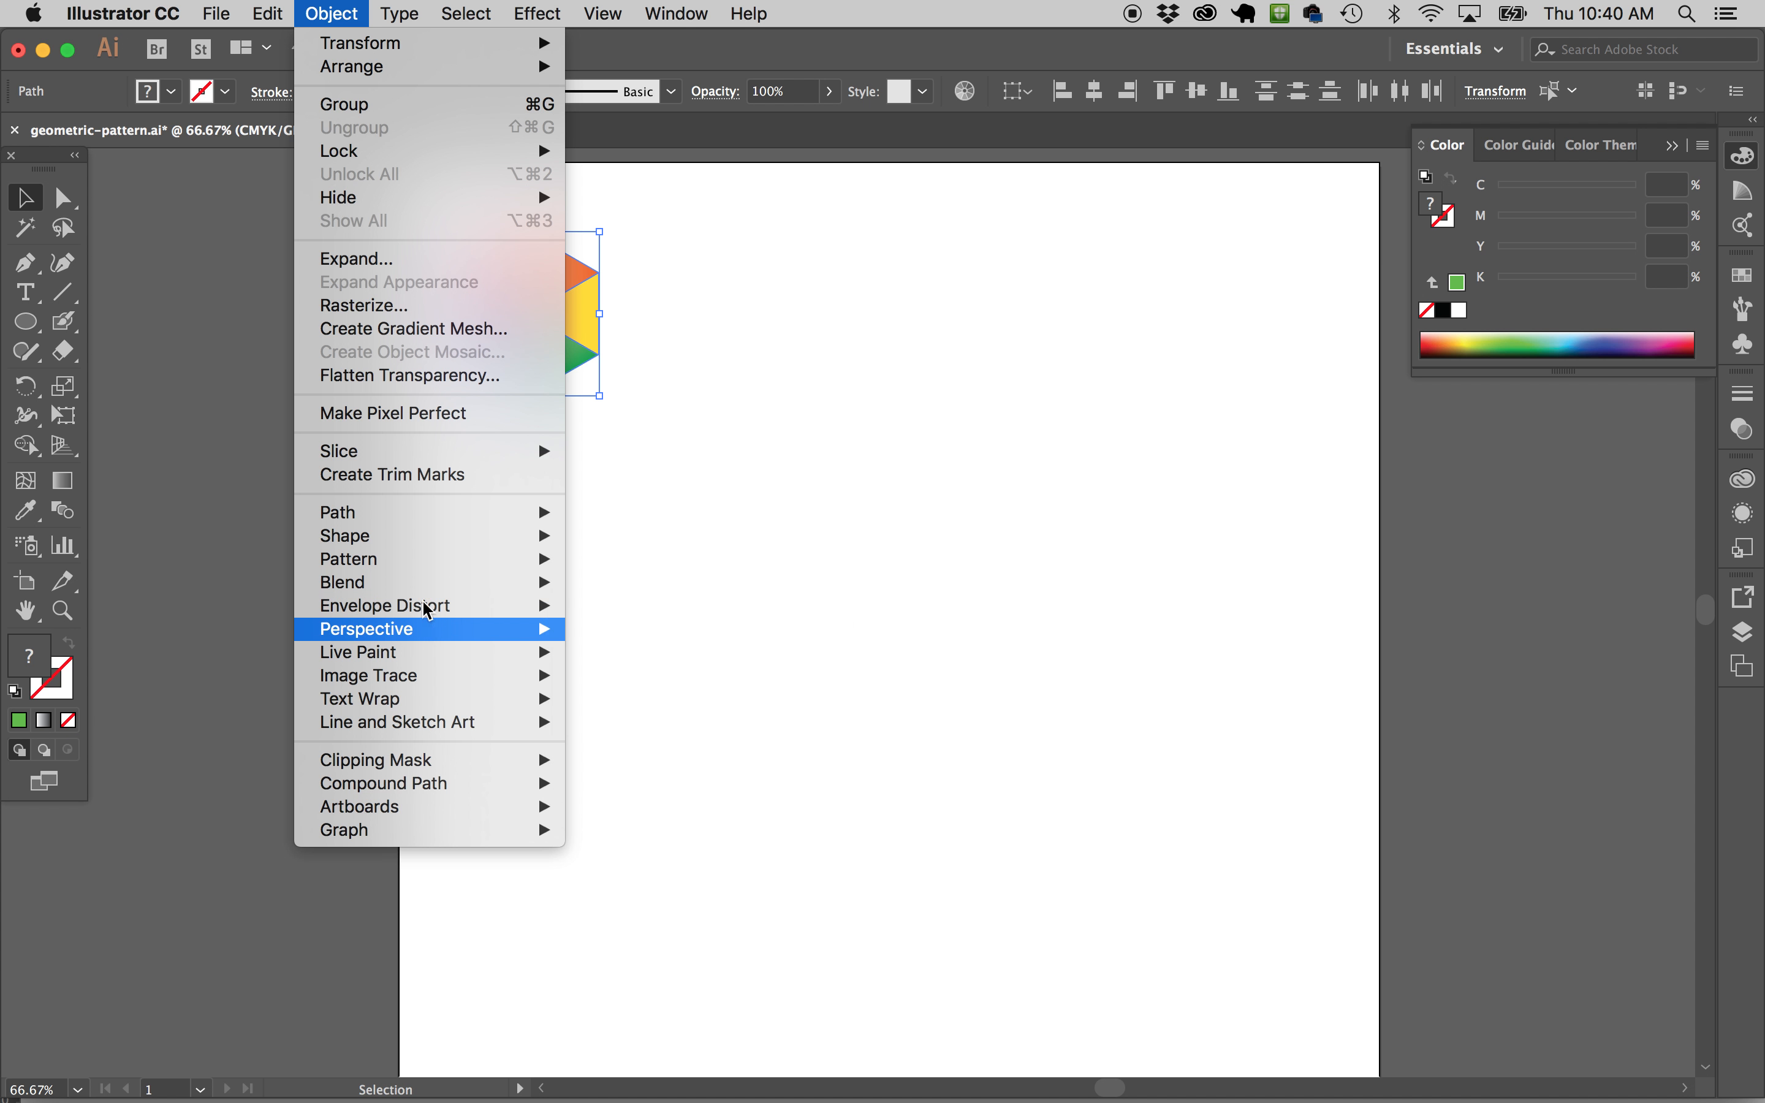
{"action": "mouse_move", "coordinate": [429, 574]}
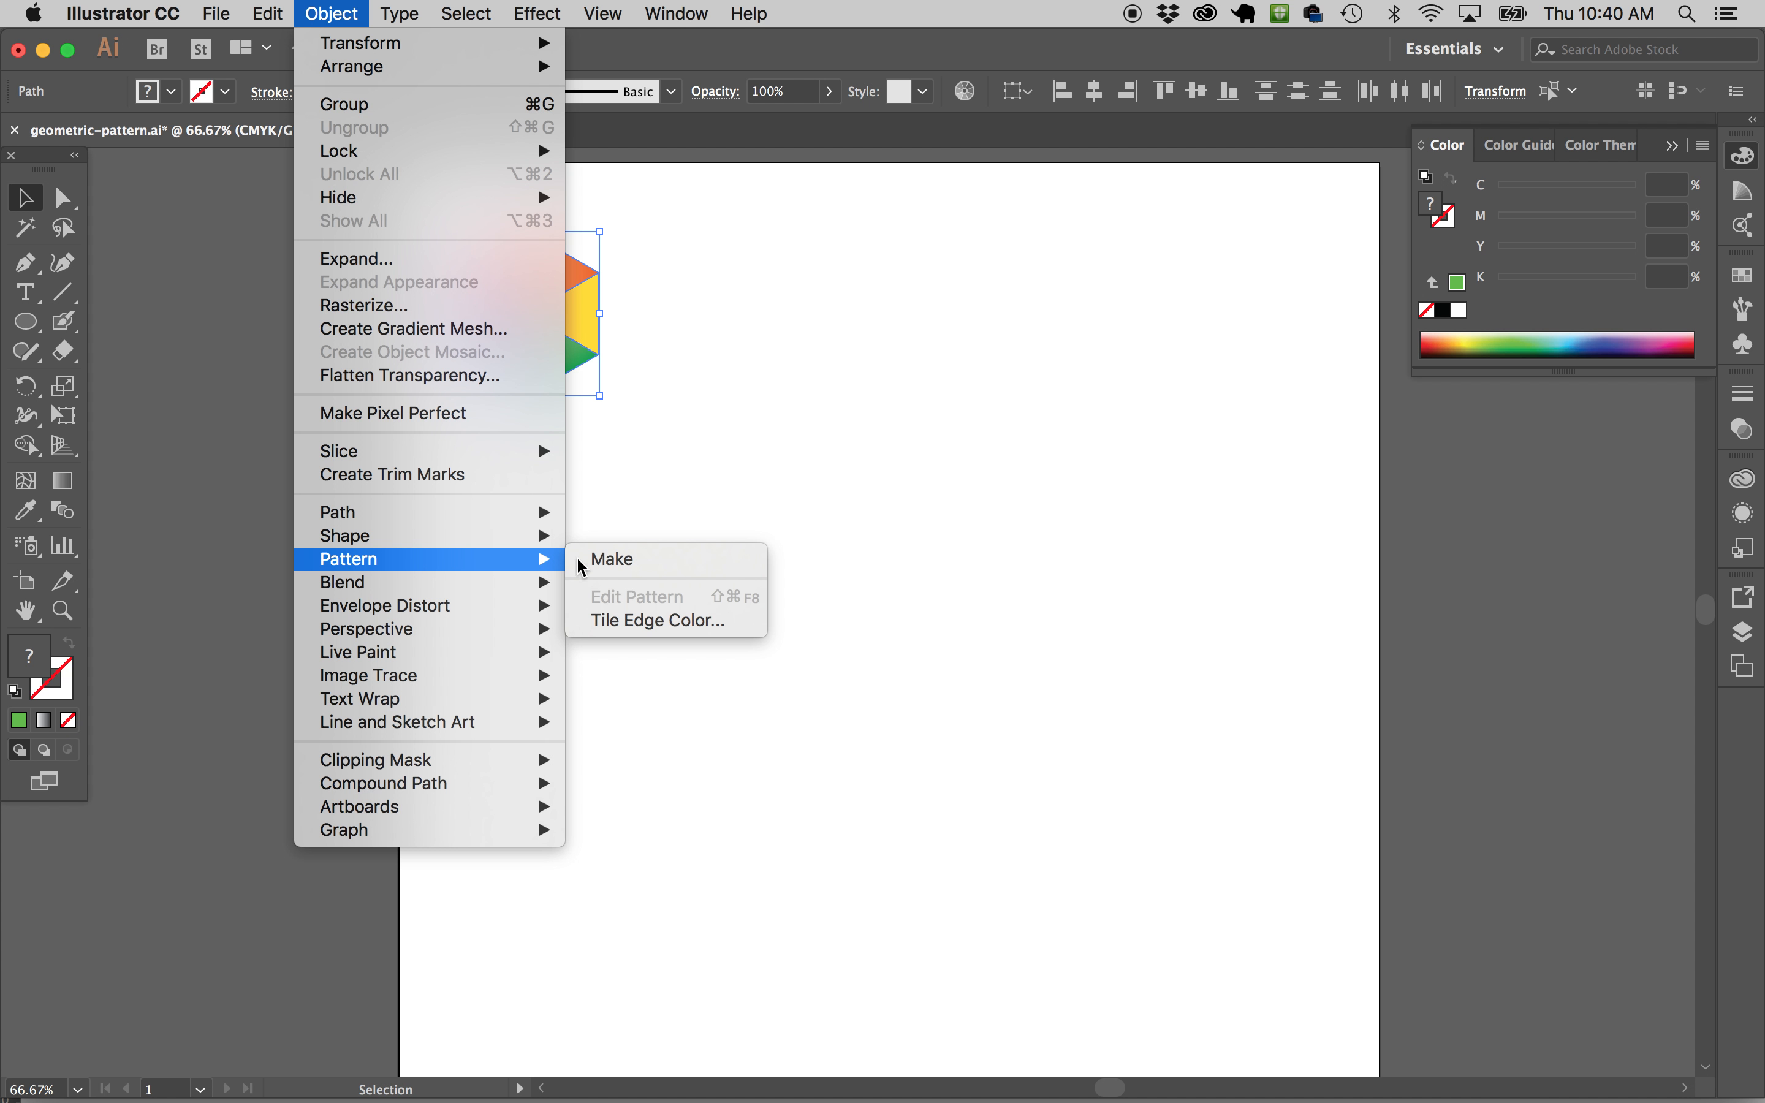
{"action": "left_click", "coordinate": [614, 563]}
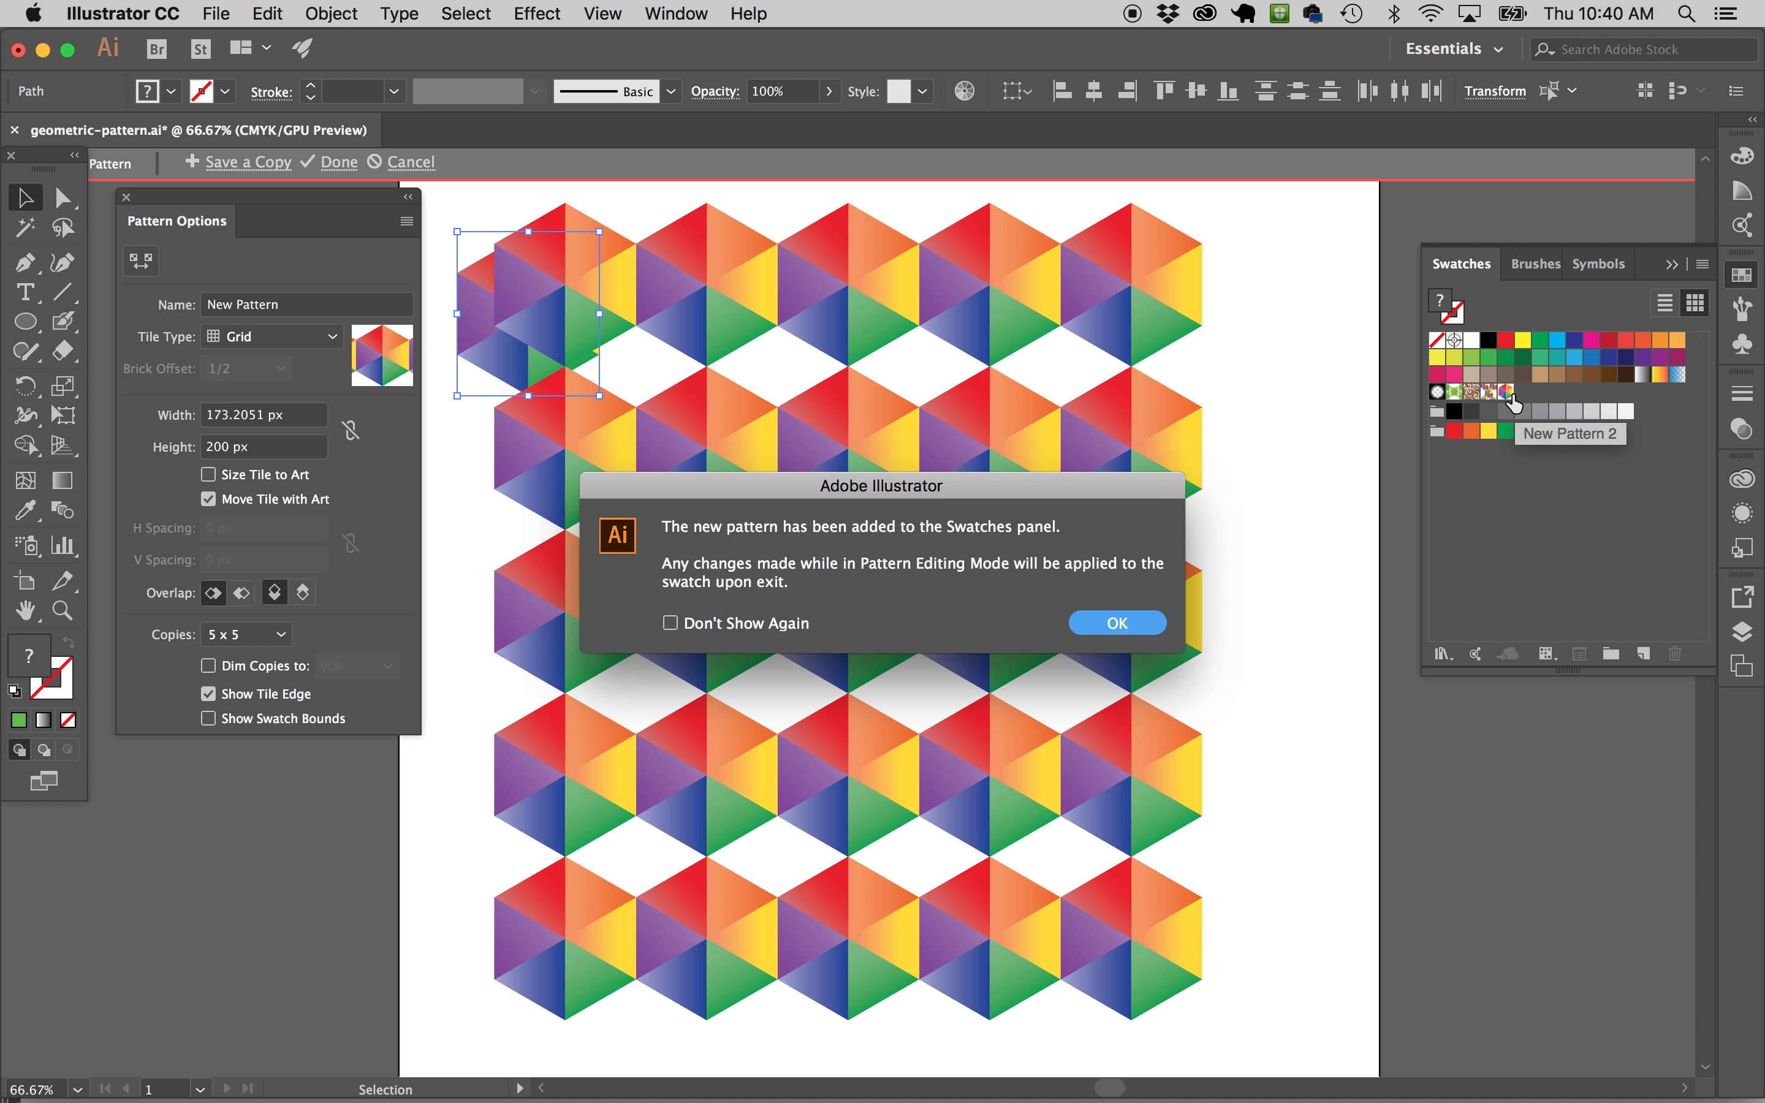
{"action": "left_click", "coordinate": [1129, 622]}
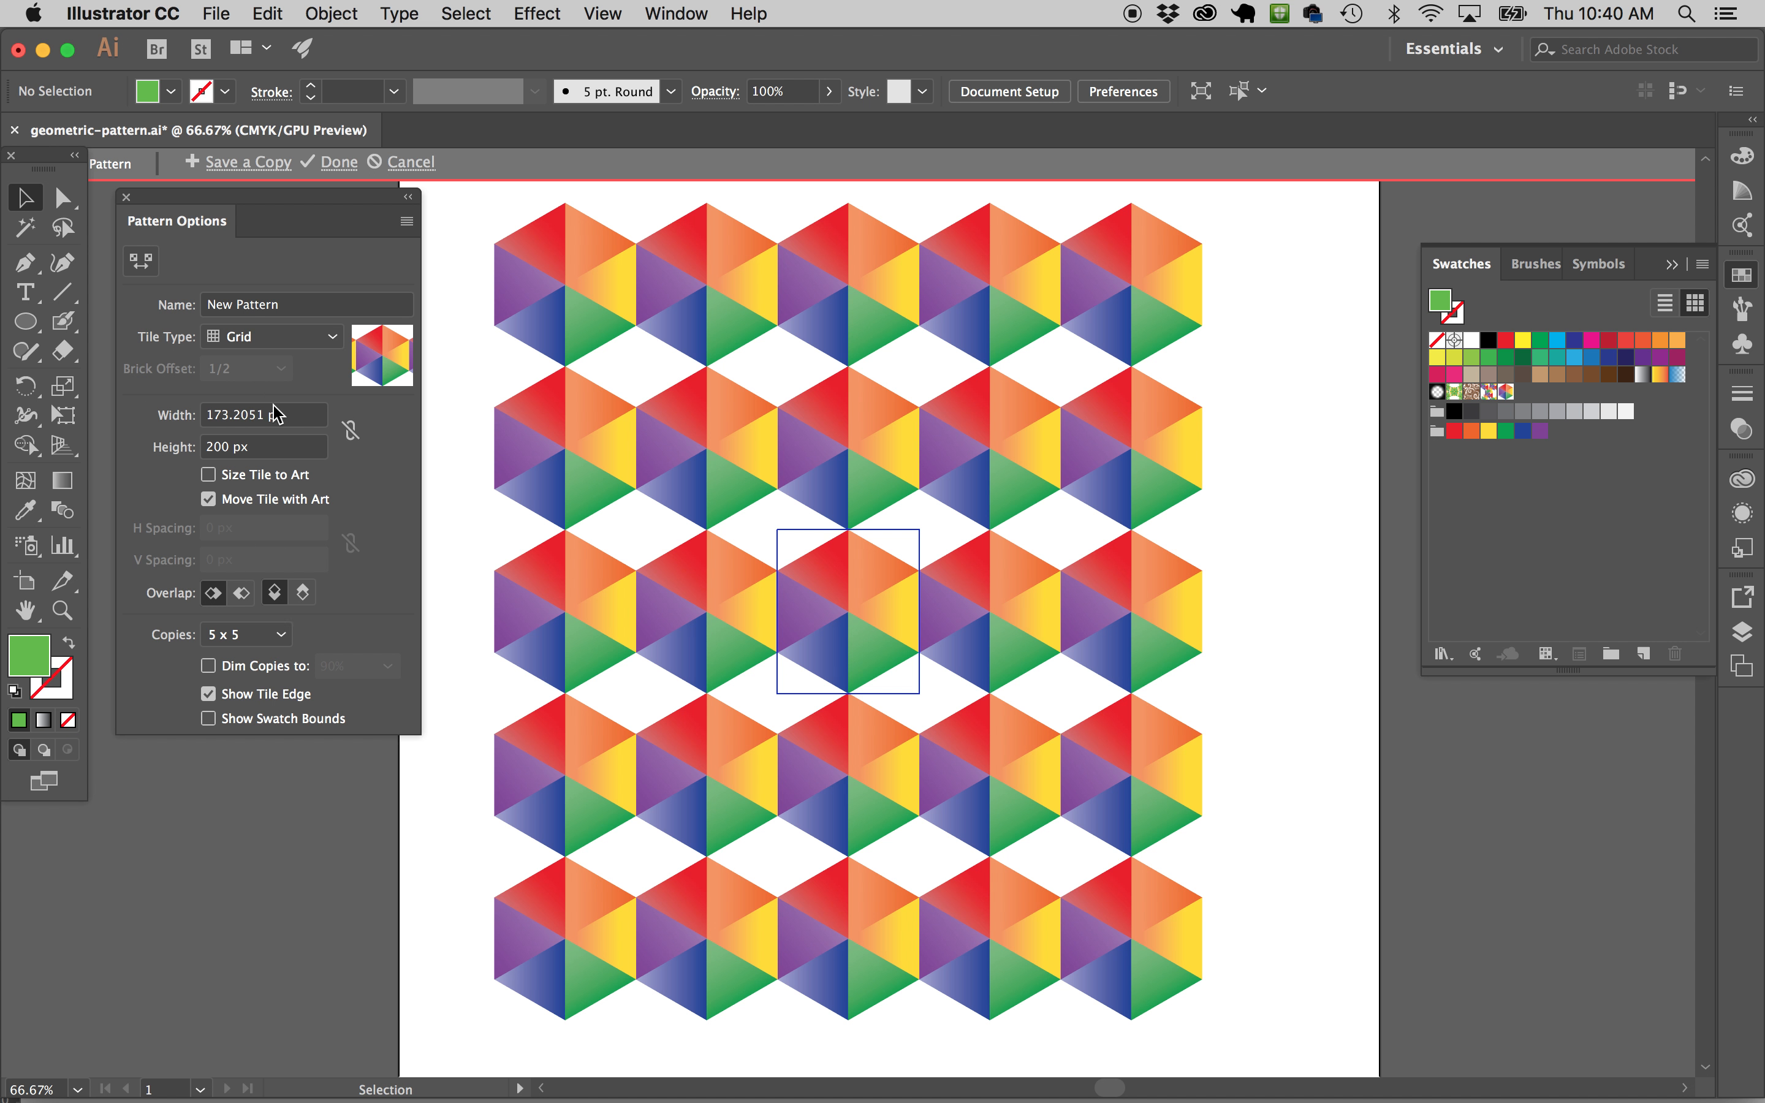
Try the pattern preview with 9 x 9 copies and return it to 5 x 5.
{"action": "left_click", "coordinate": [277, 635]}
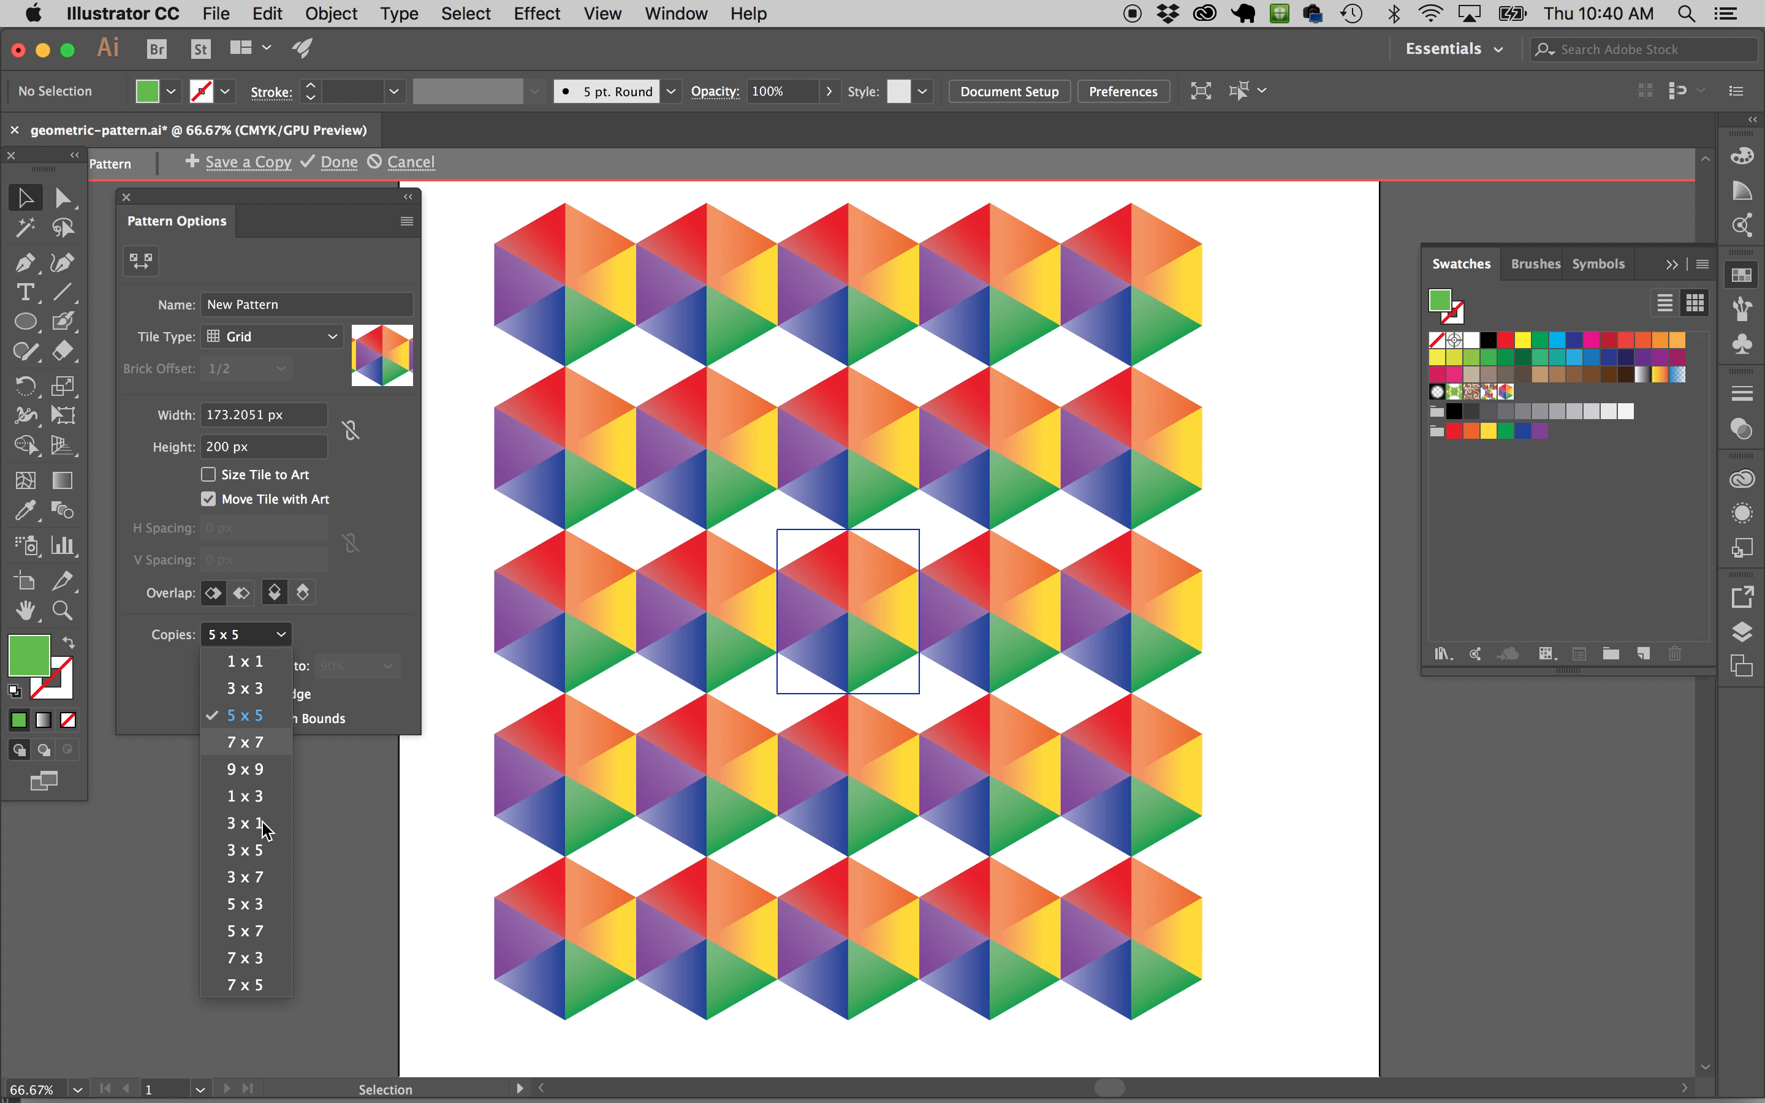
{"action": "left_click", "coordinate": [256, 769]}
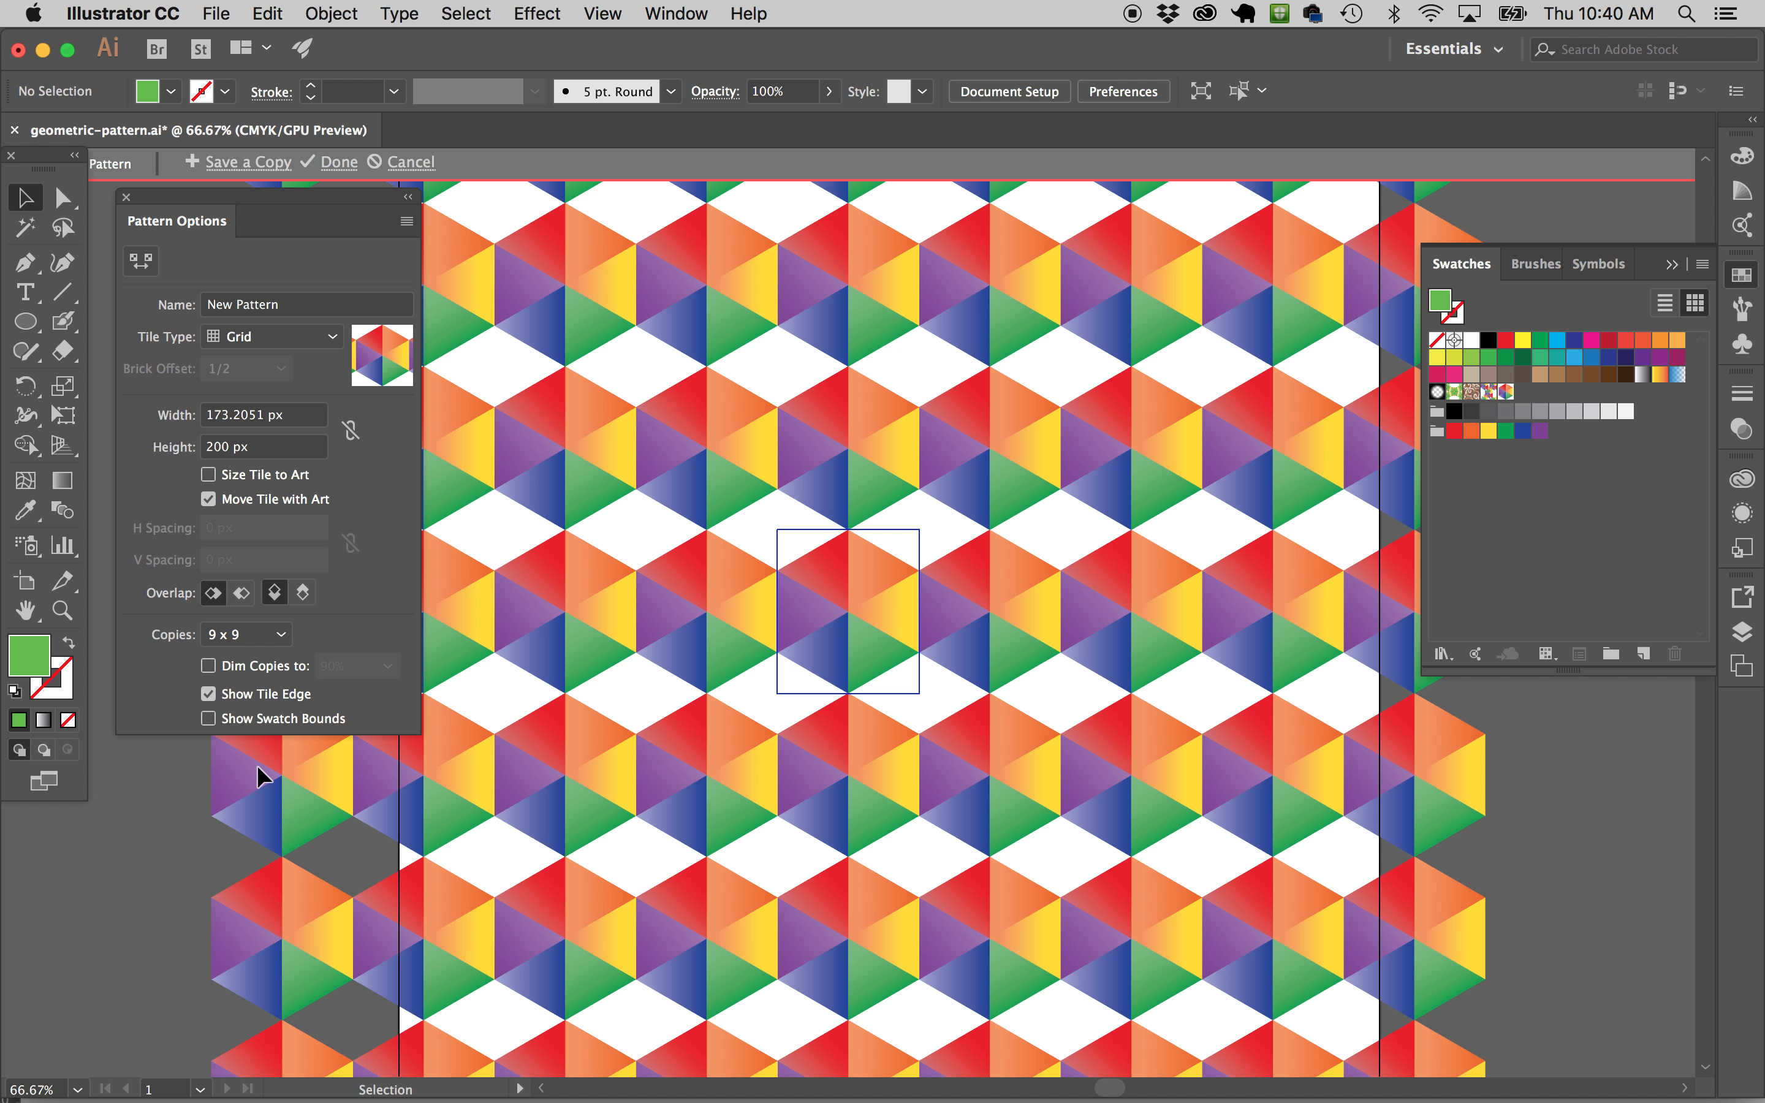
{"action": "left_click", "coordinate": [276, 635]}
{"action": "left_click", "coordinate": [262, 716]}
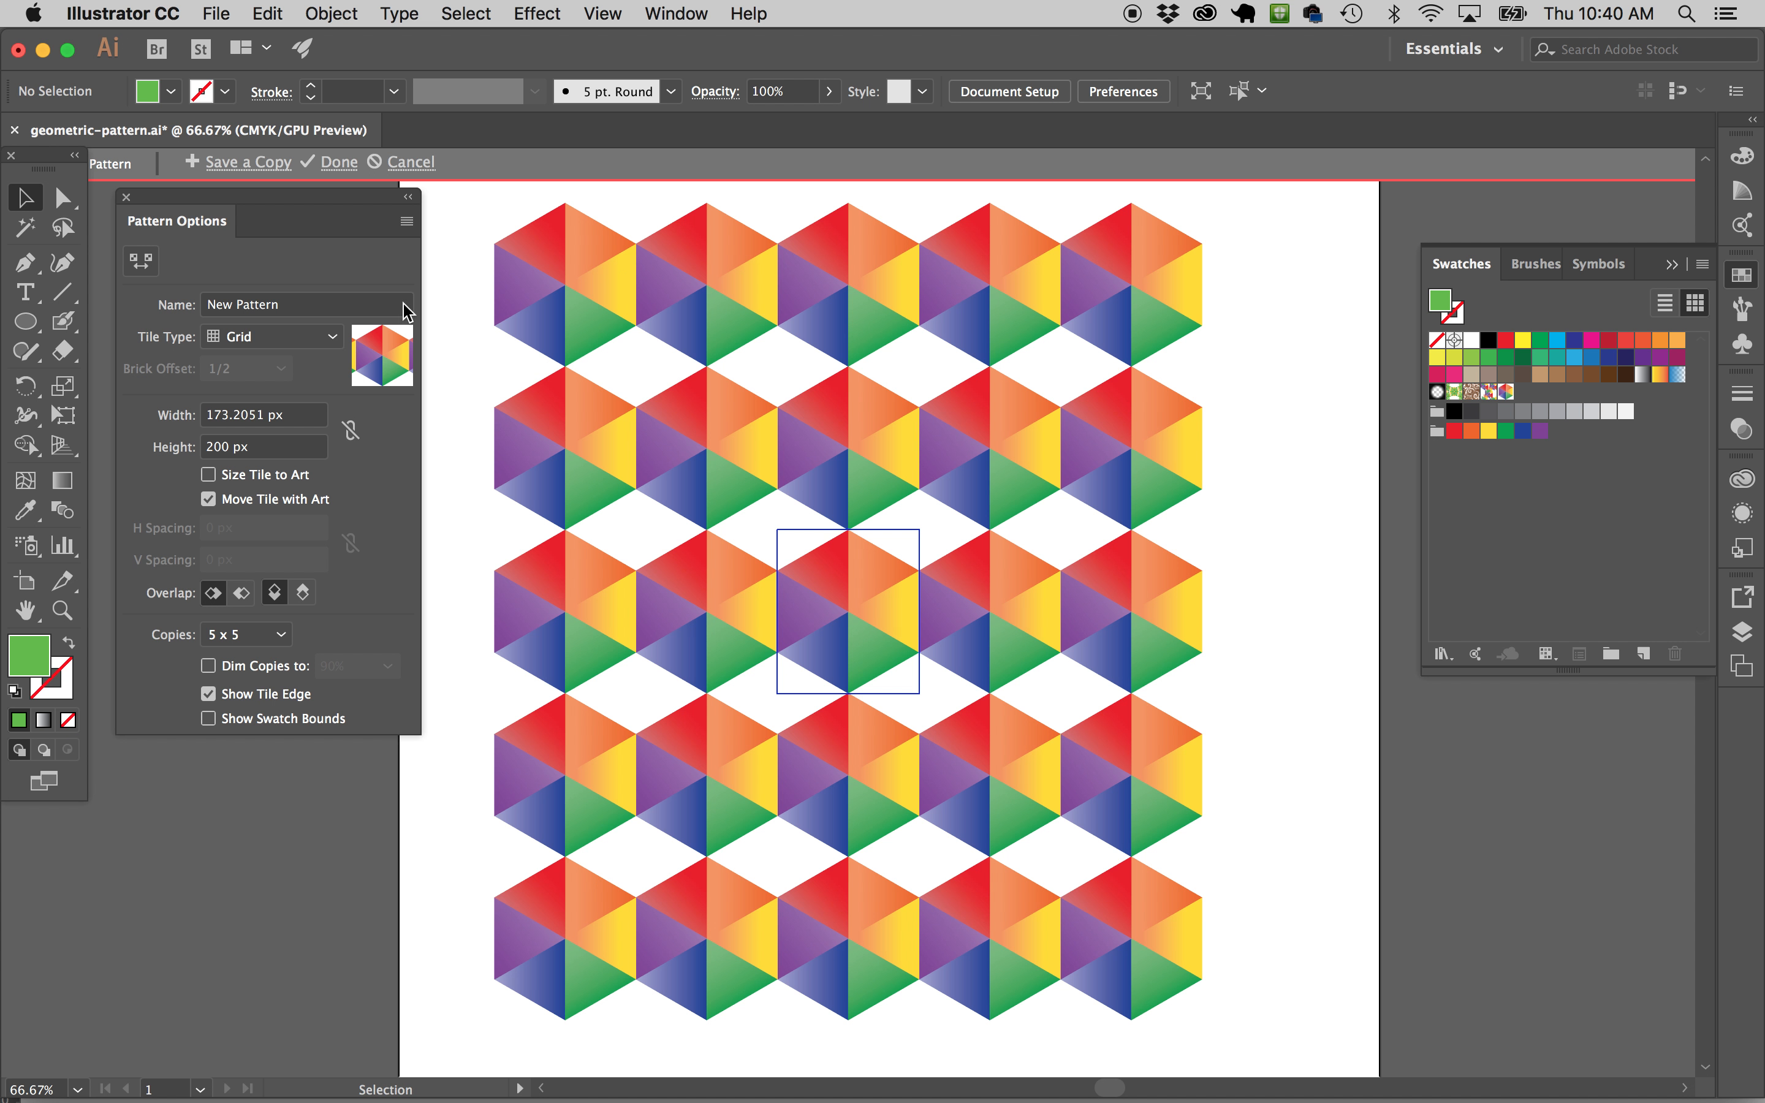
Try the Brick by Row, Brick by Column and Hex by Column tile types on the hexagon pattern.
{"action": "left_click", "coordinate": [332, 337]}
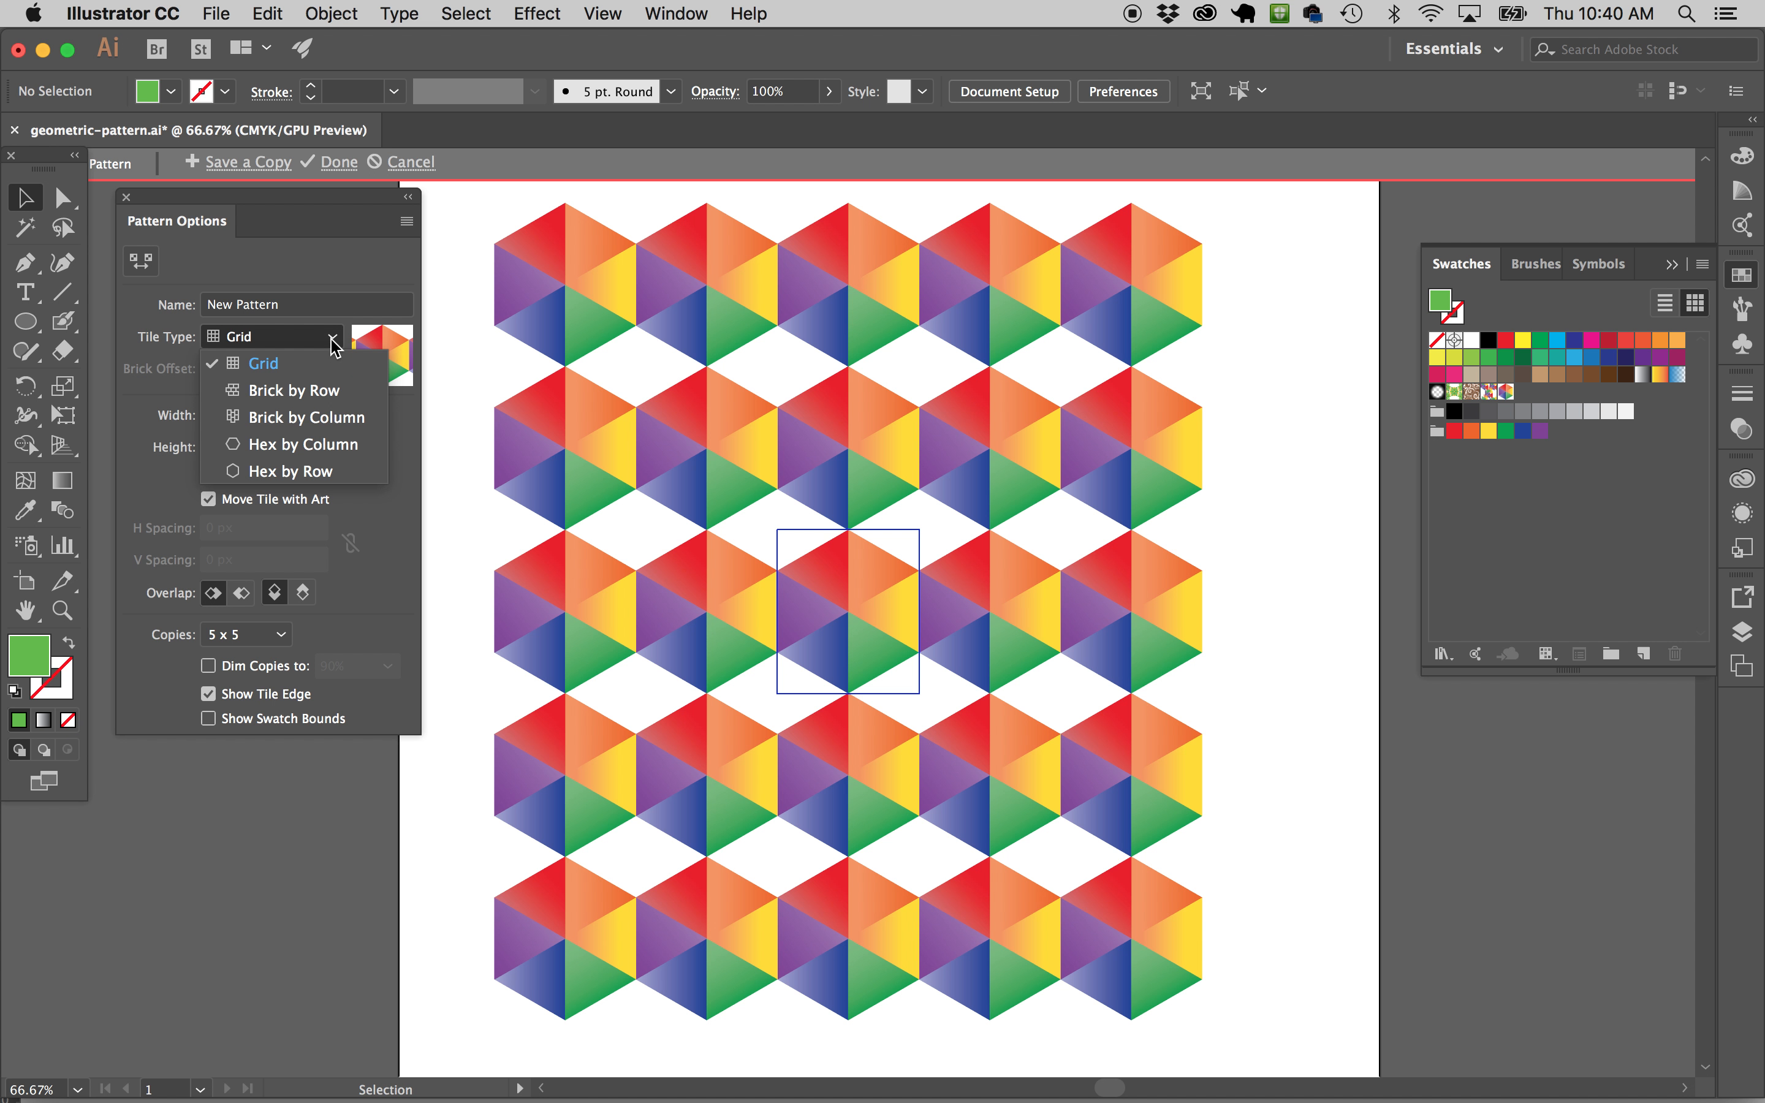
{"action": "left_click", "coordinate": [461, 227]}
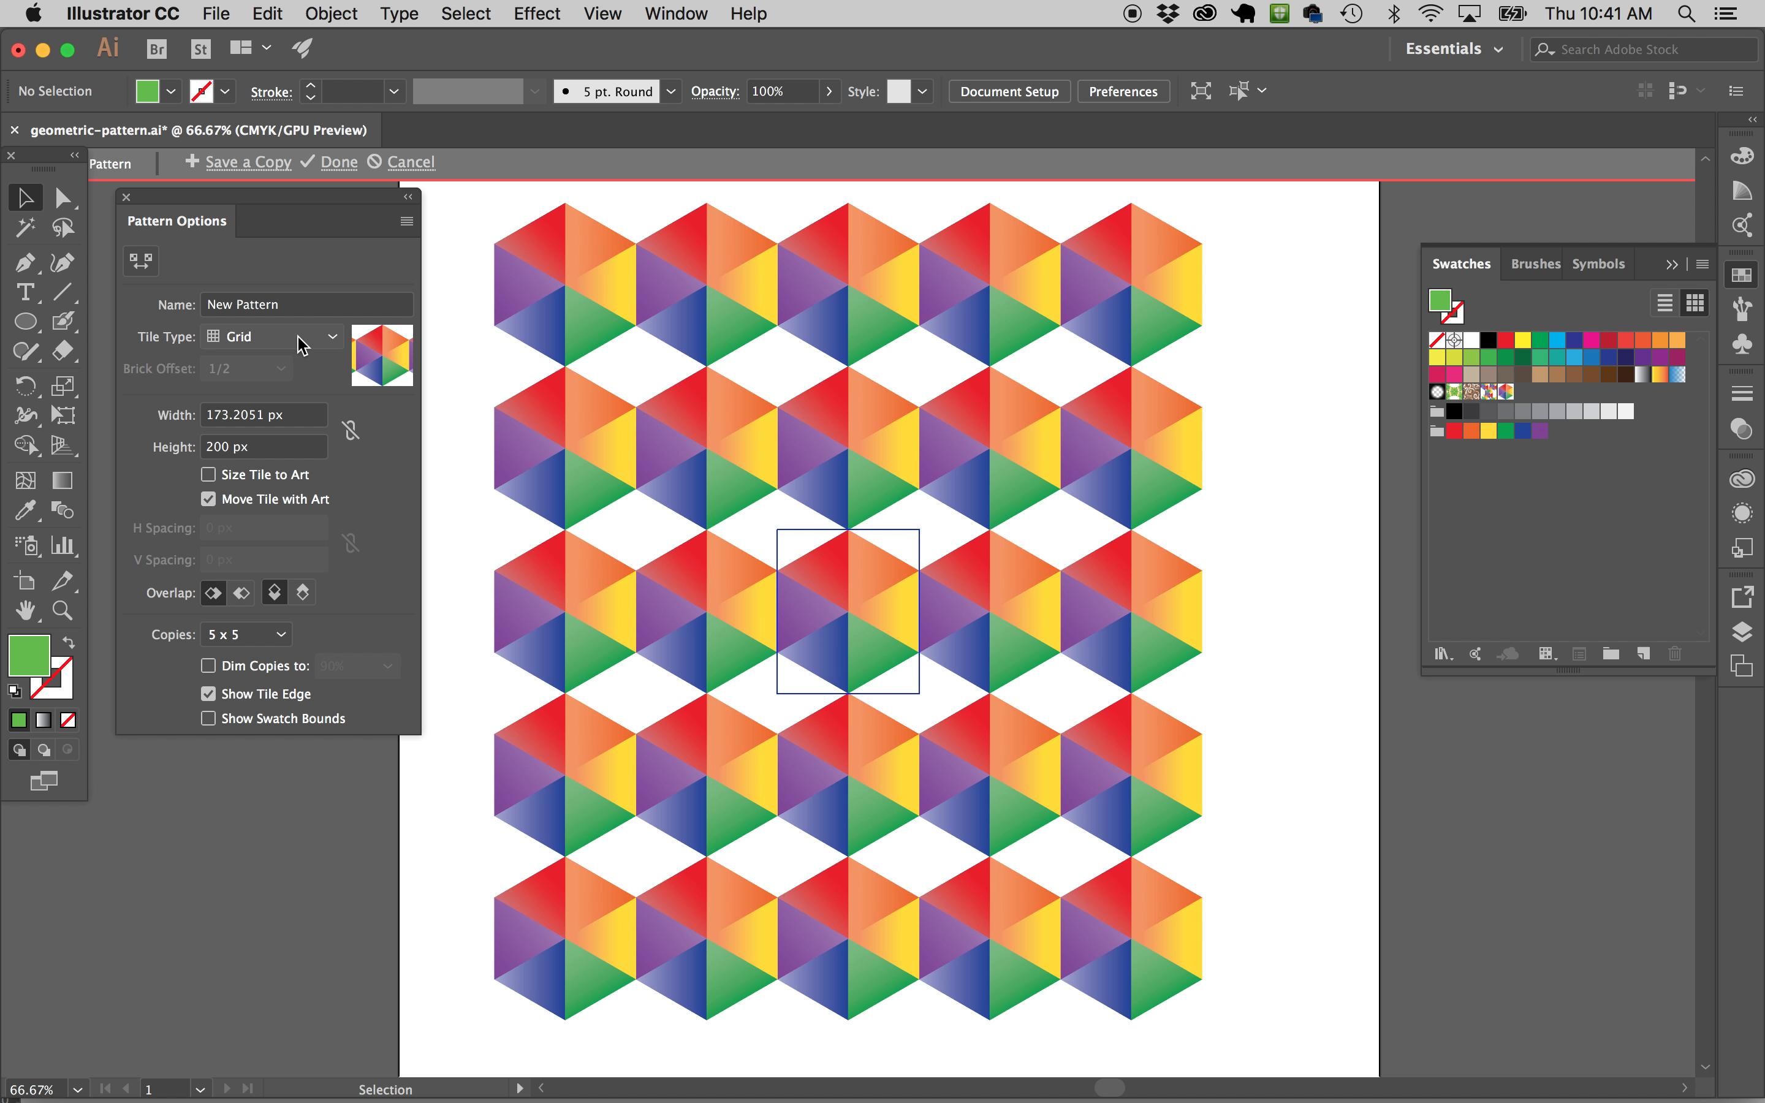
{"action": "left_click", "coordinate": [314, 337]}
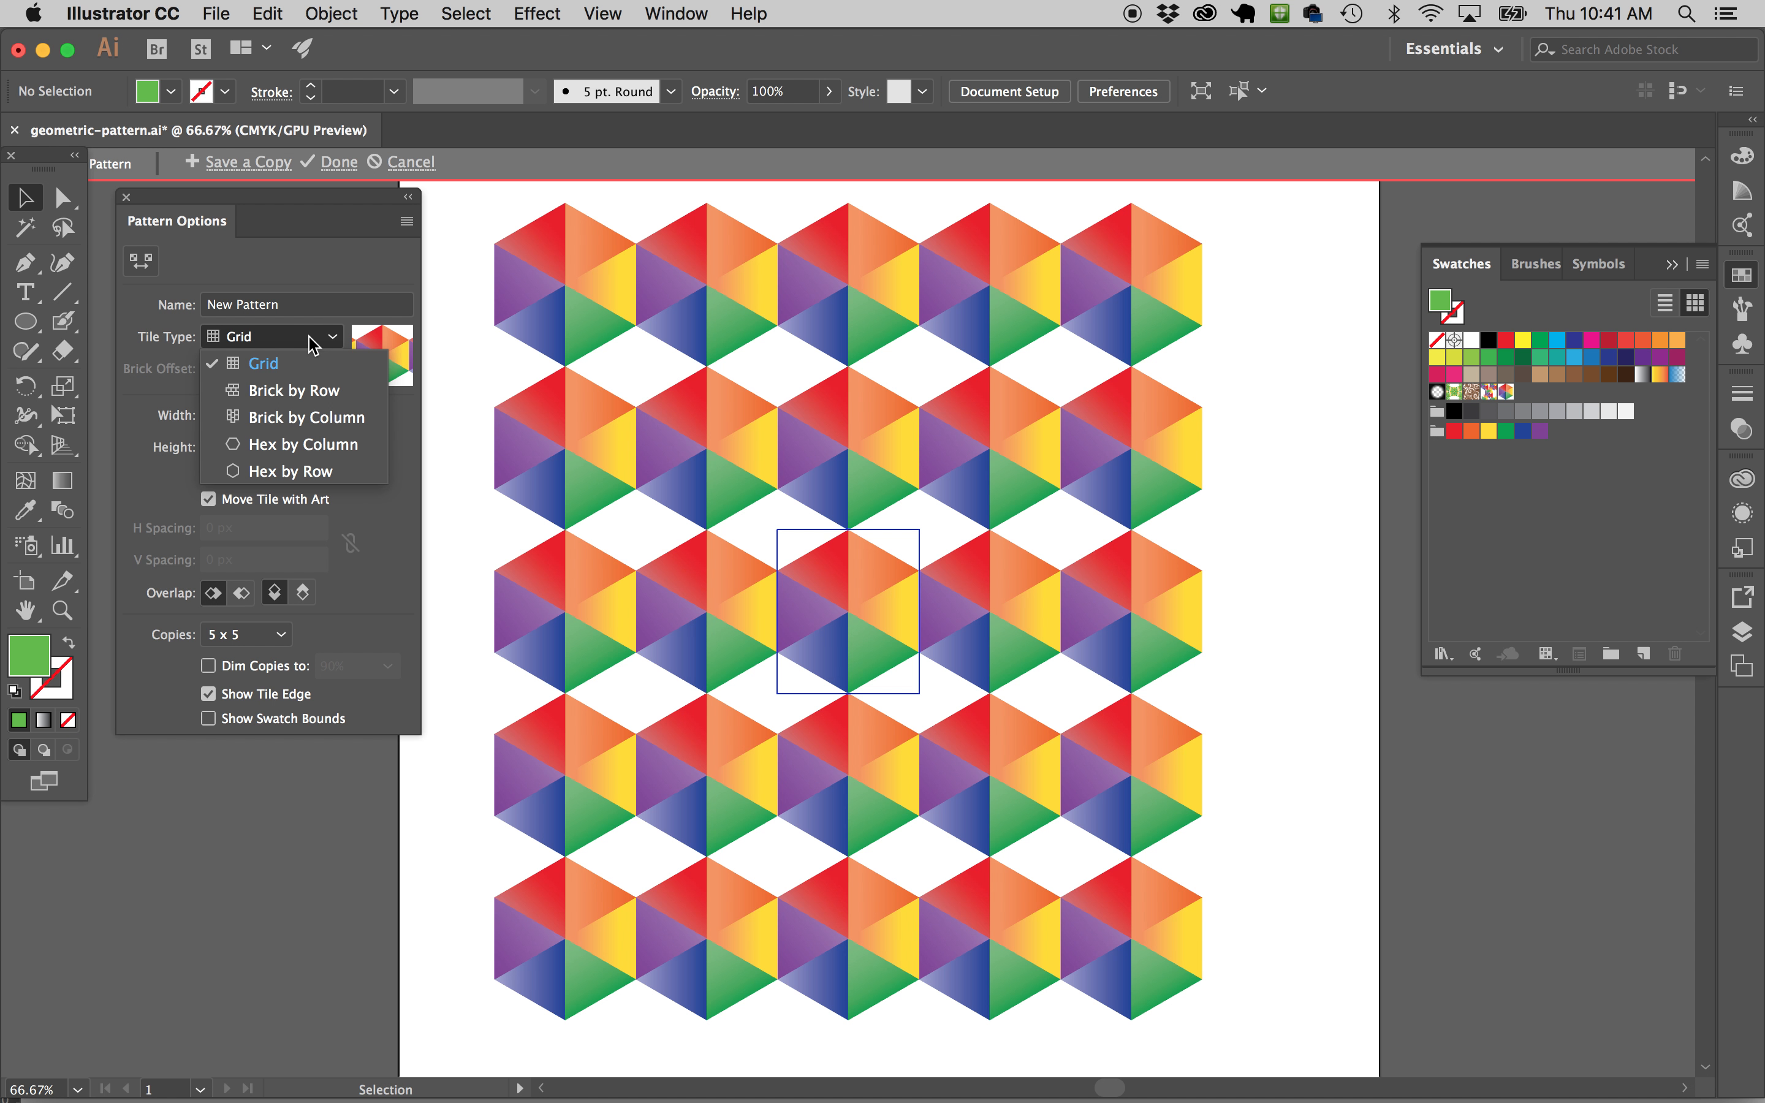
{"action": "left_click", "coordinate": [291, 394]}
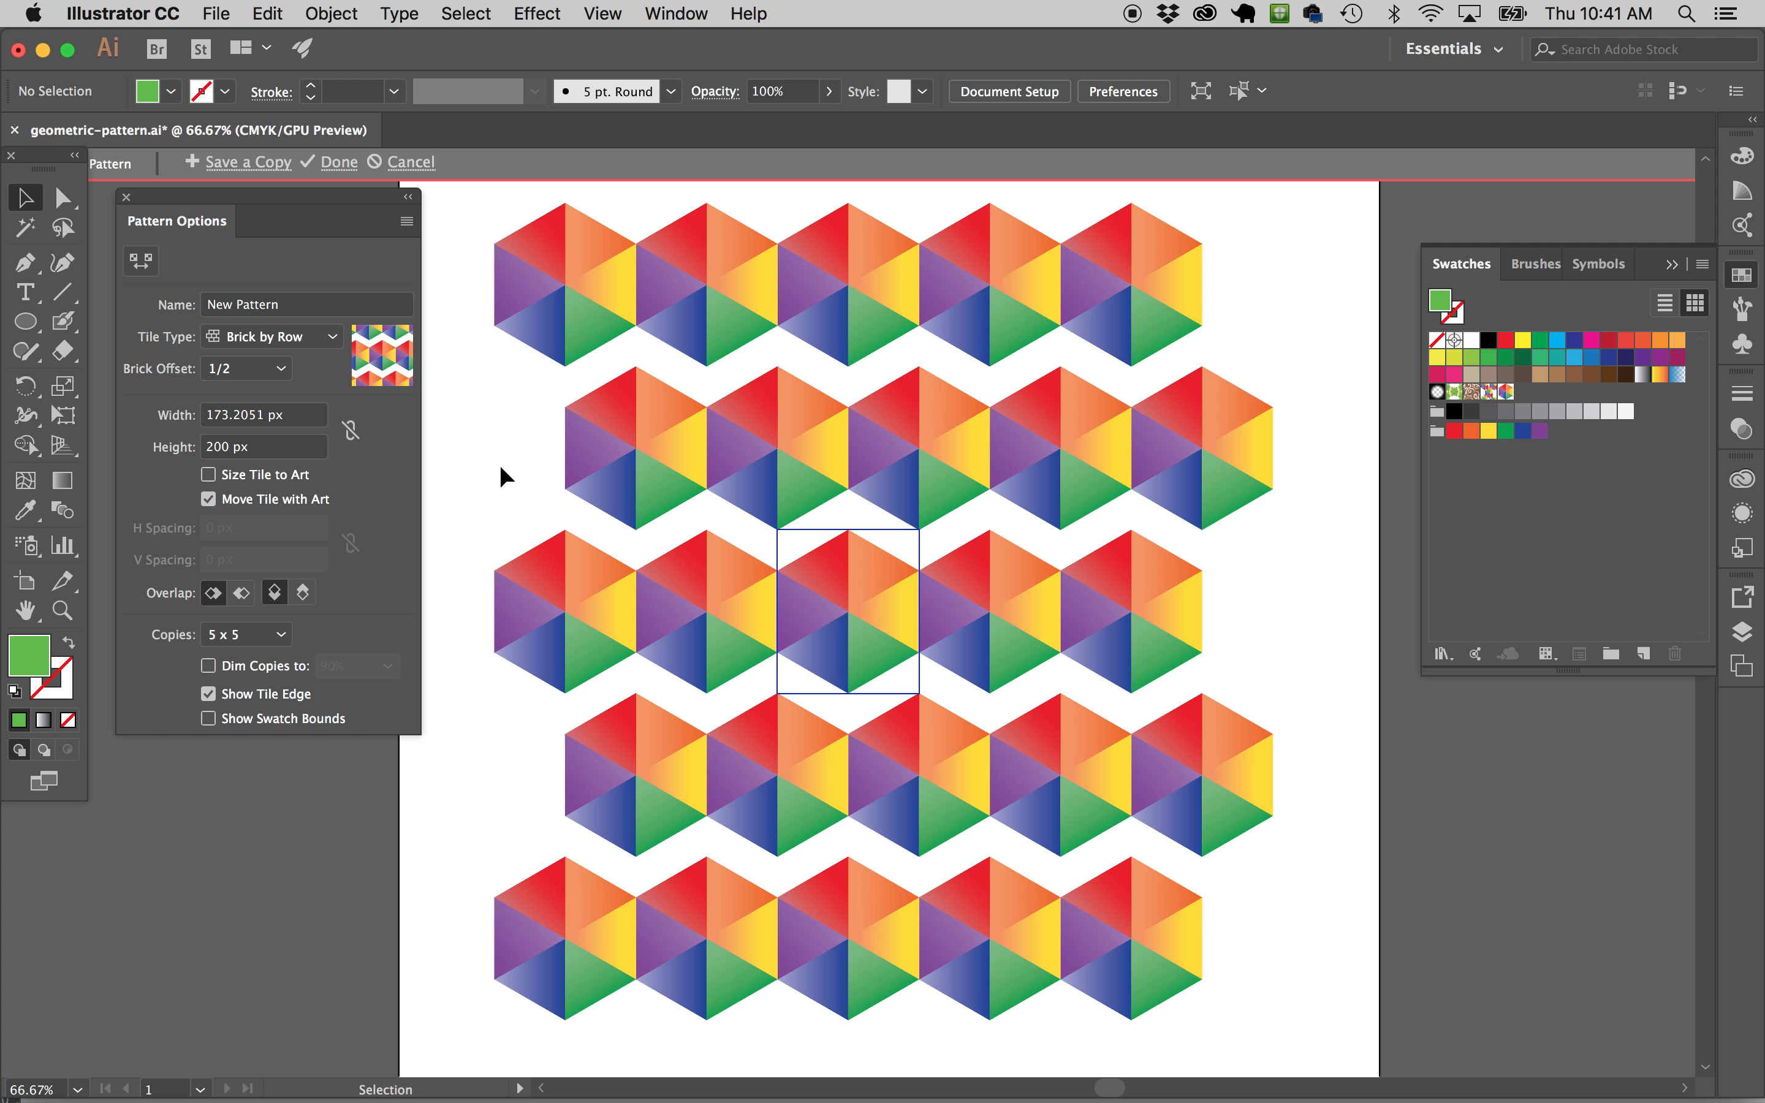
{"action": "left_click", "coordinate": [300, 340]}
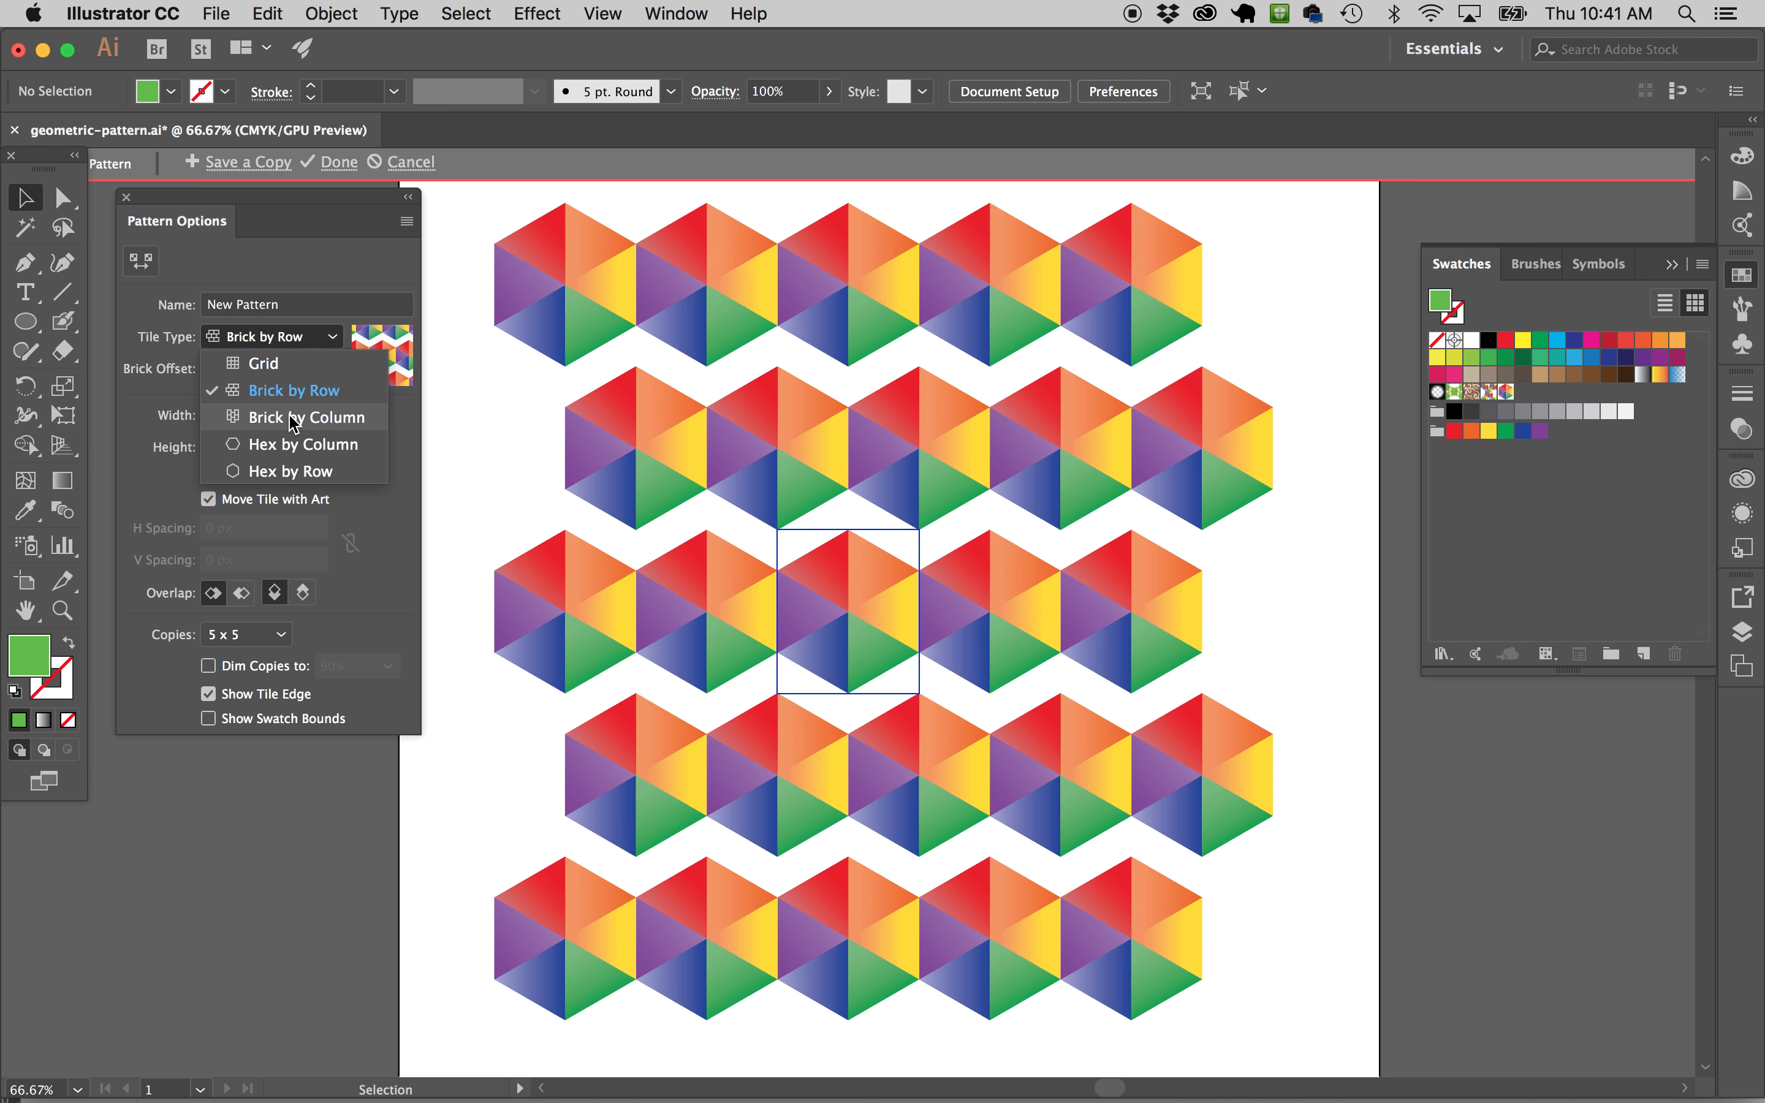
{"action": "left_click", "coordinate": [291, 416]}
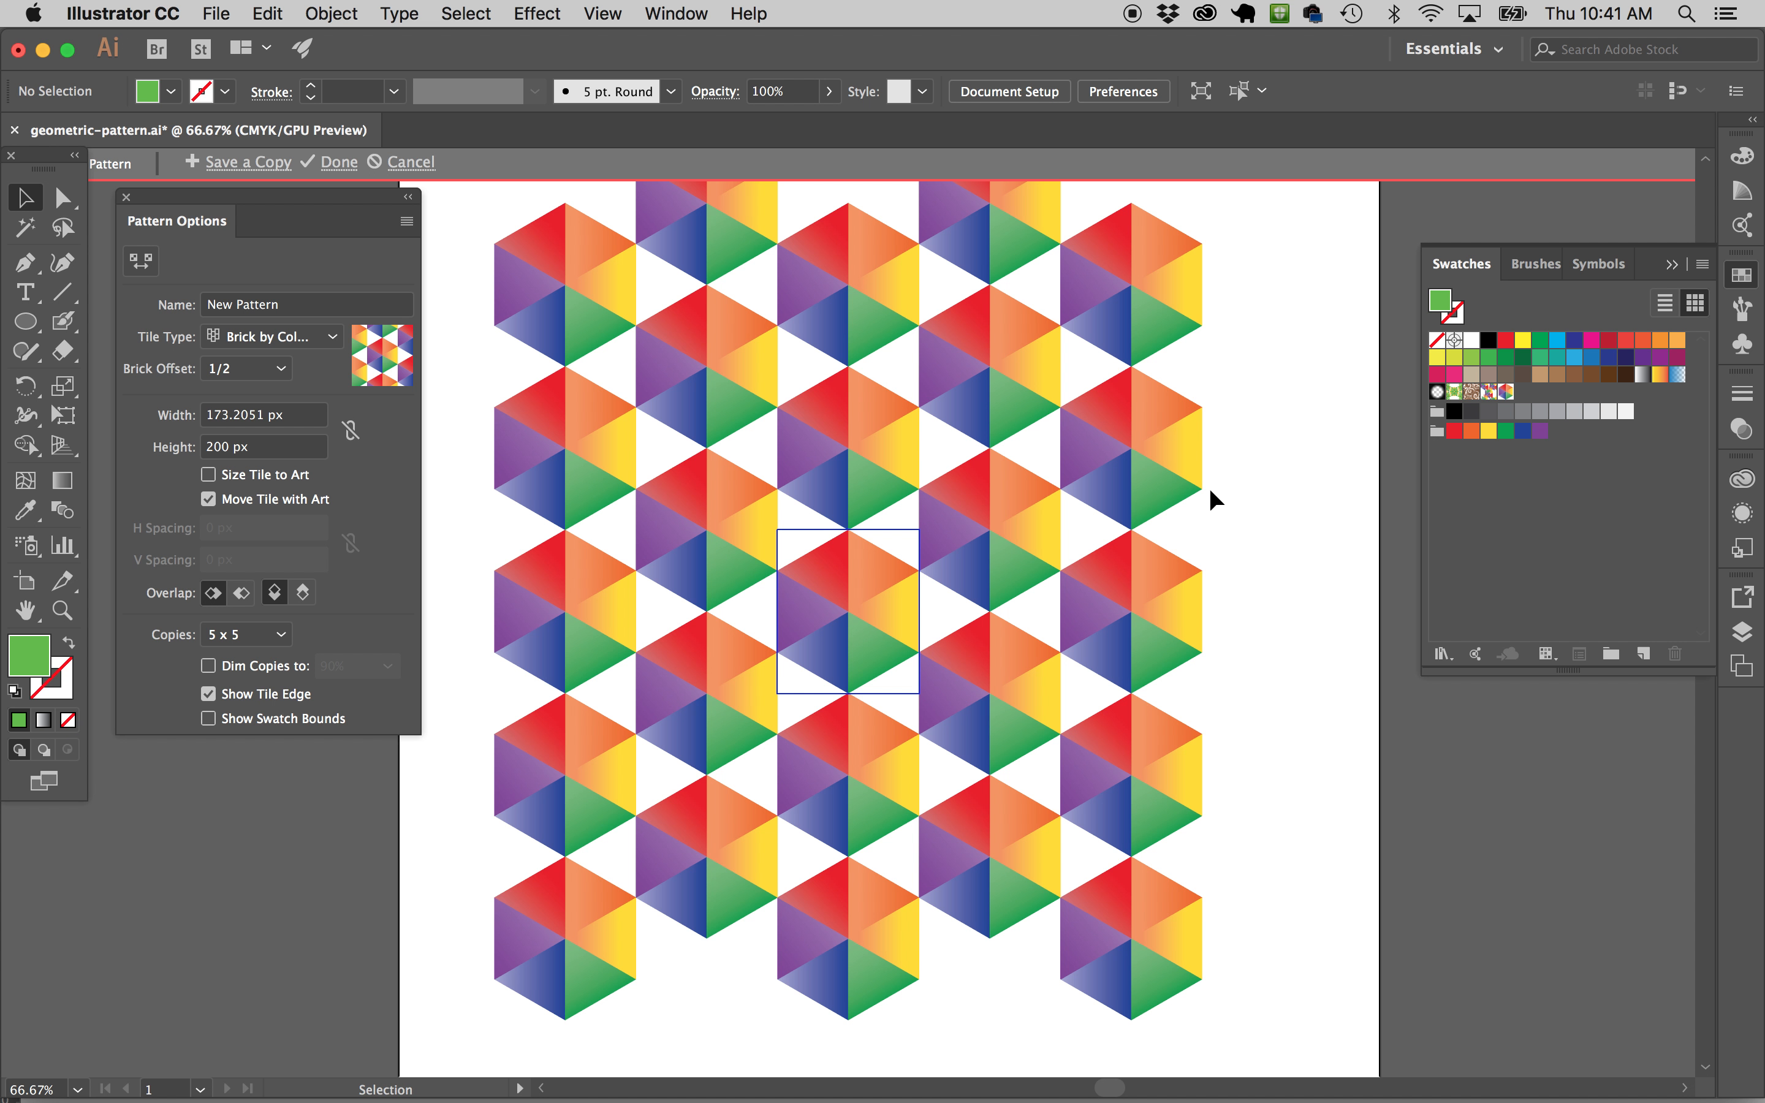
{"action": "left_click", "coordinate": [331, 336]}
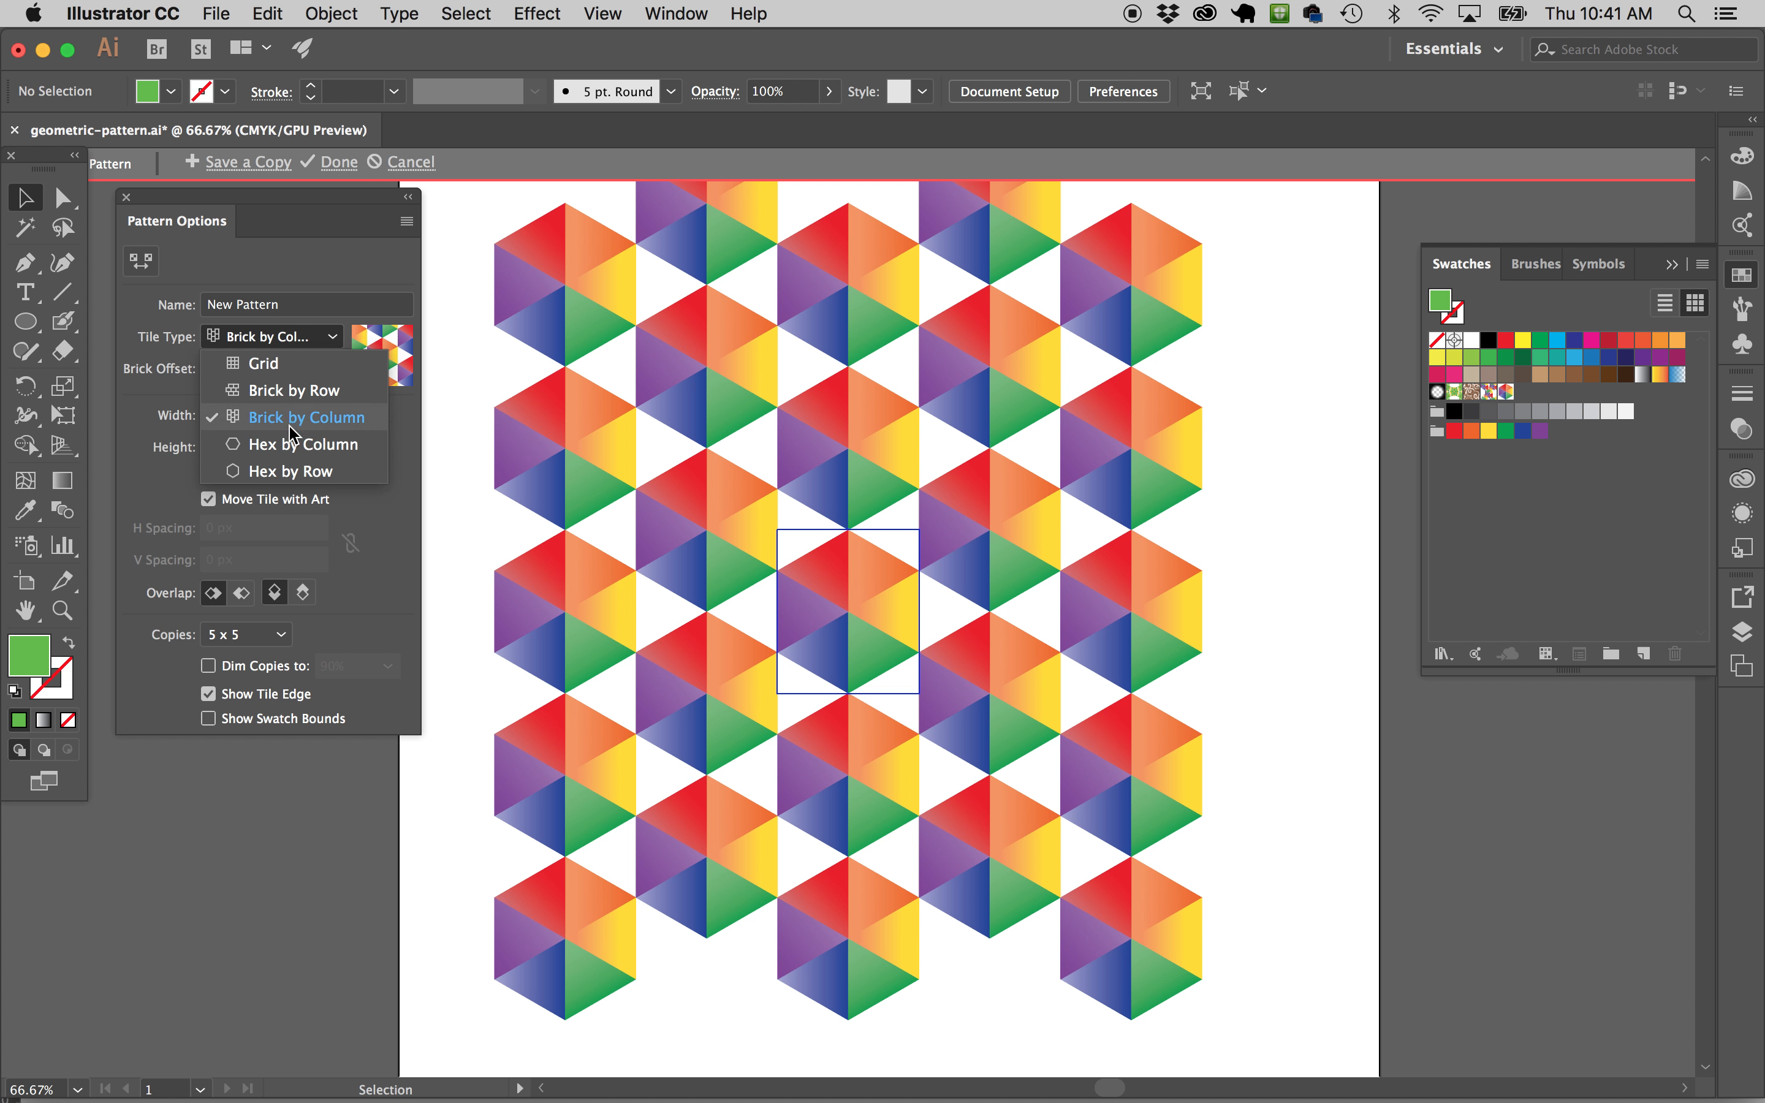
{"action": "left_click", "coordinate": [294, 447]}
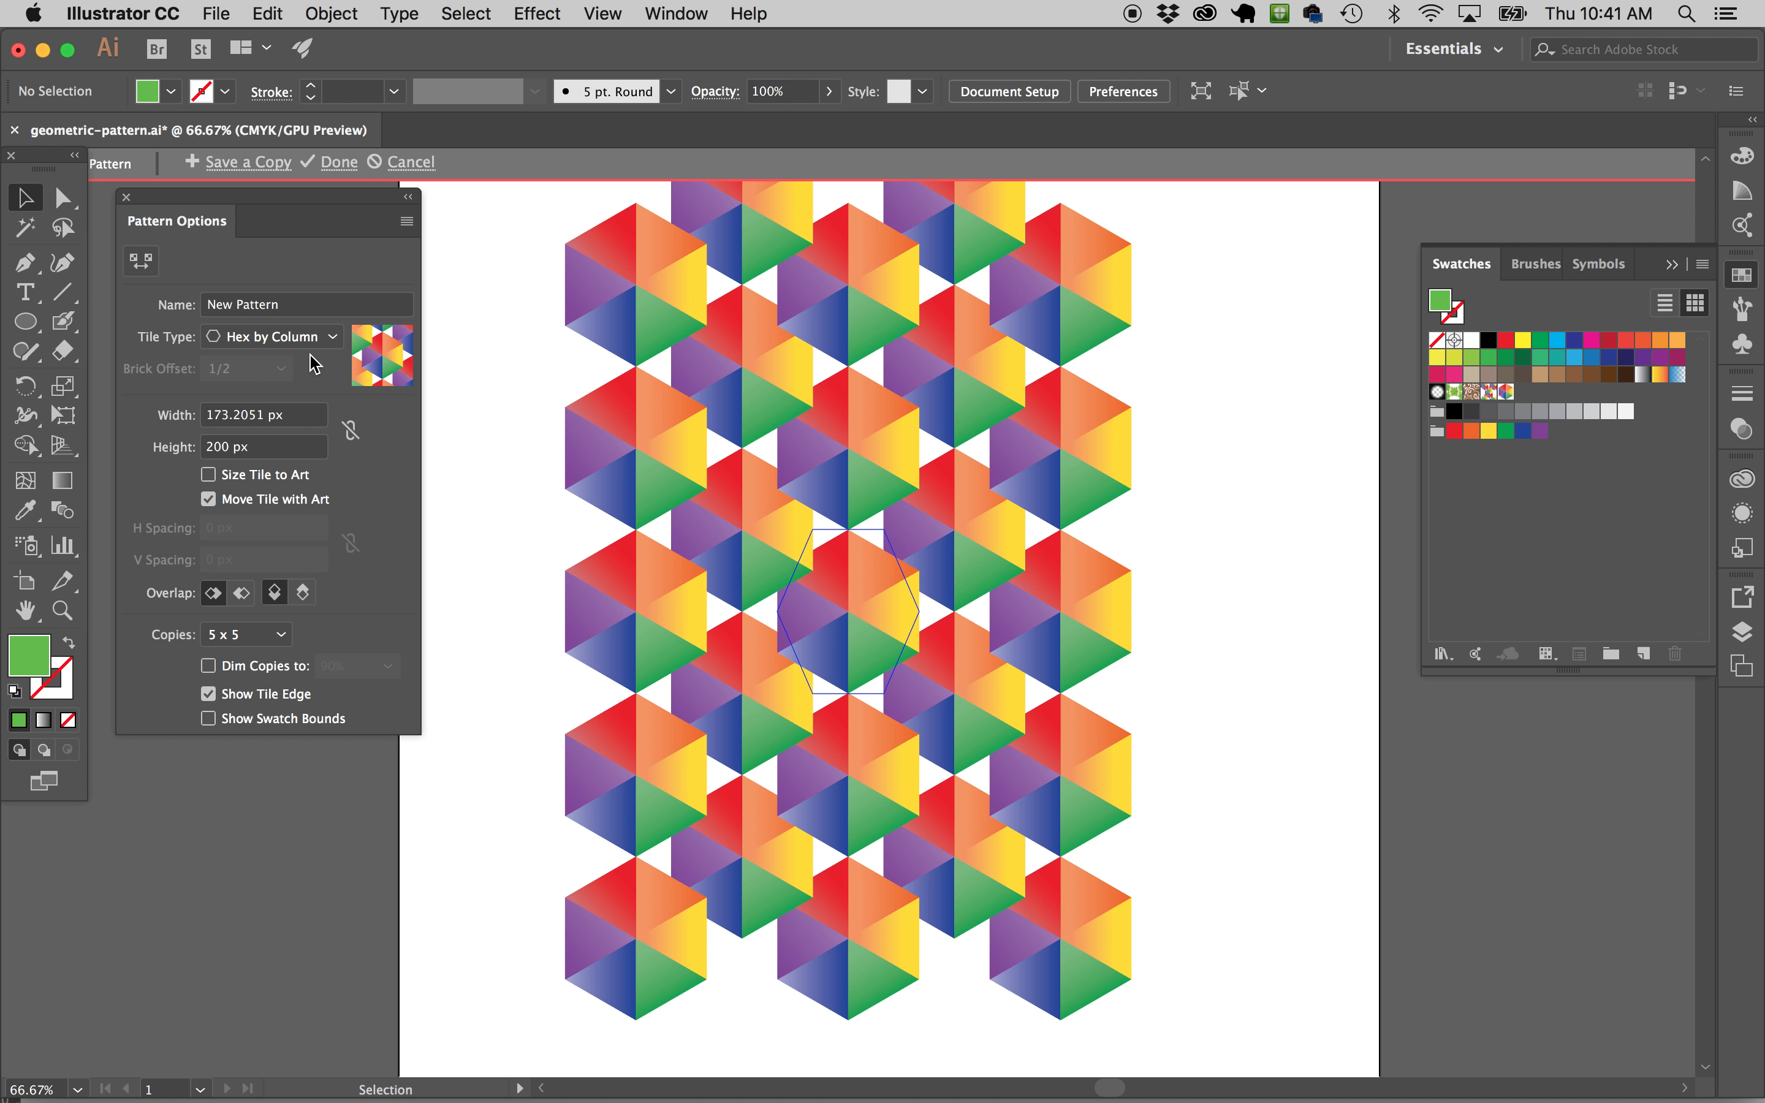
Set the pattern's tile type to Hex by Row and finish pattern editing.
{"action": "left_click", "coordinate": [288, 337]}
{"action": "left_click", "coordinate": [288, 471]}
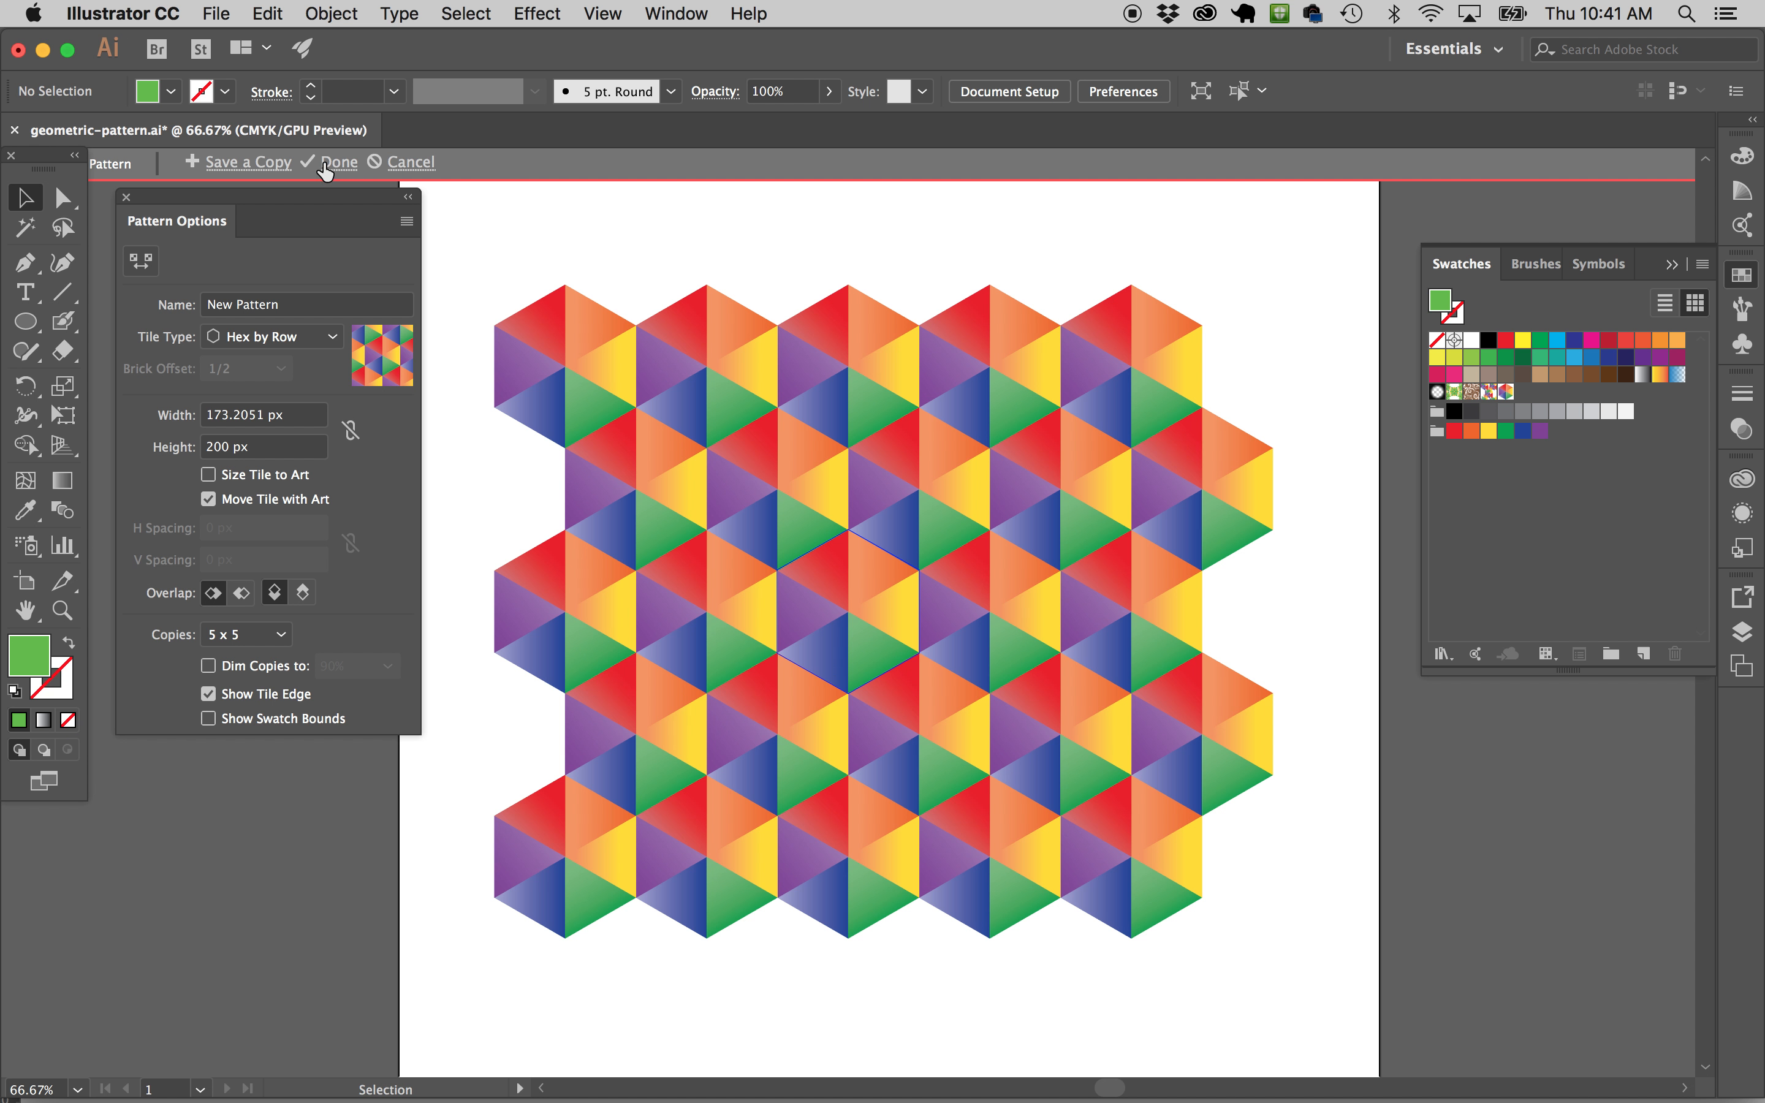
{"action": "left_click", "coordinate": [353, 170]}
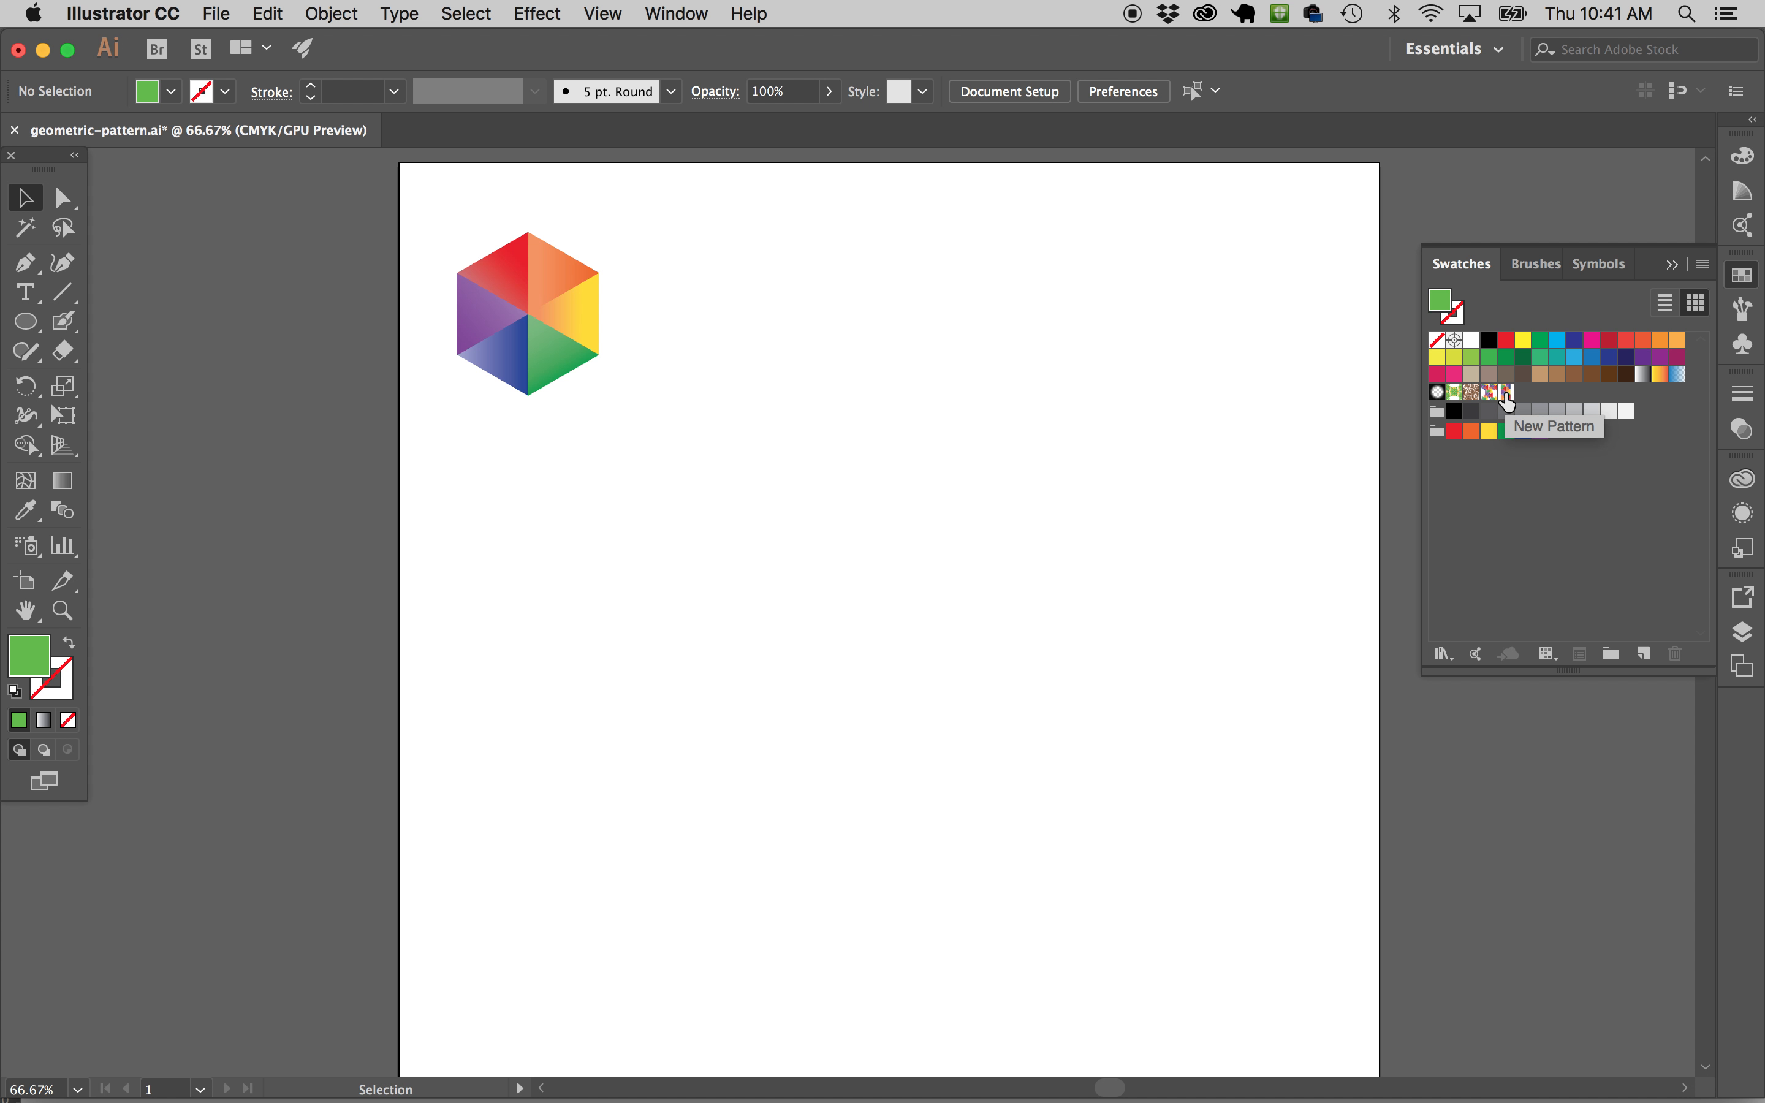
Draw a large upright rectangle beside the hexagon on the artboard and fill it with the New Pattern swatch.
{"action": "left_click_drag", "start_coordinate": [27, 322], "coordinate": [105, 337]}
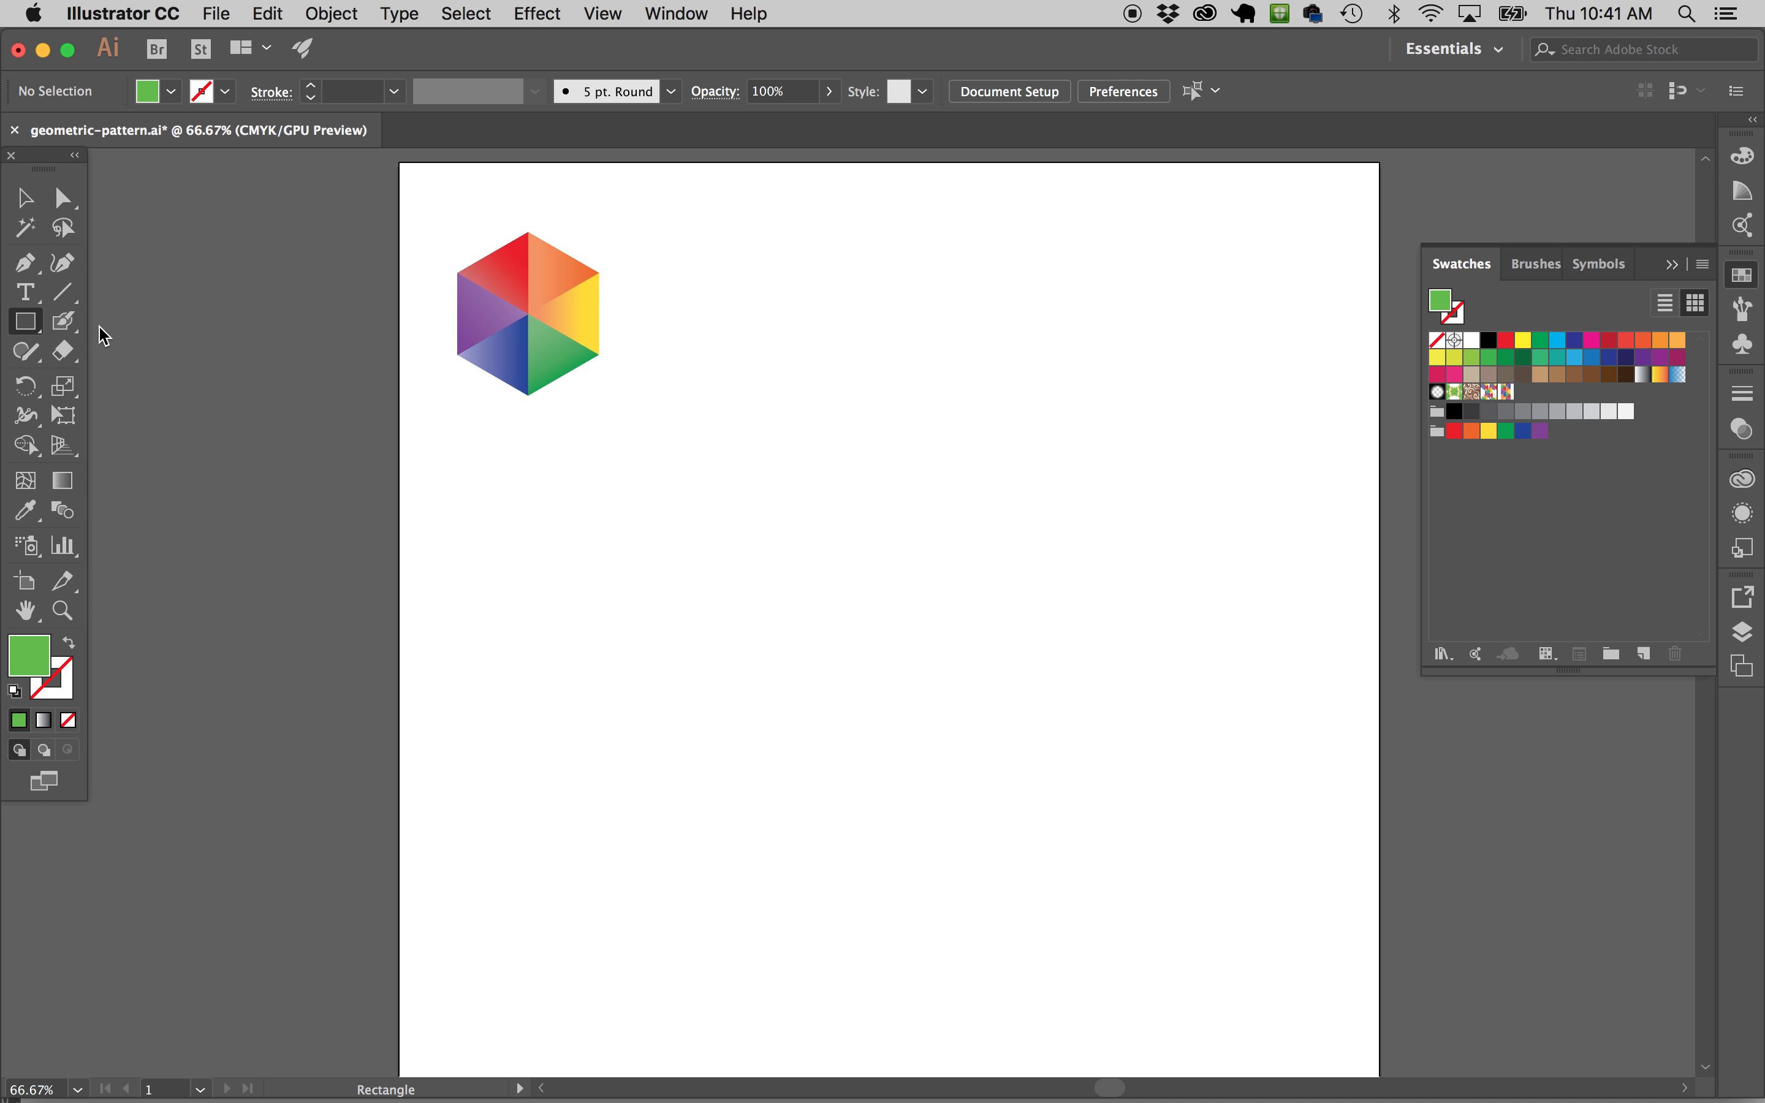
{"action": "left_click_drag", "start_coordinate": [784, 279], "coordinate": [1354, 1027]}
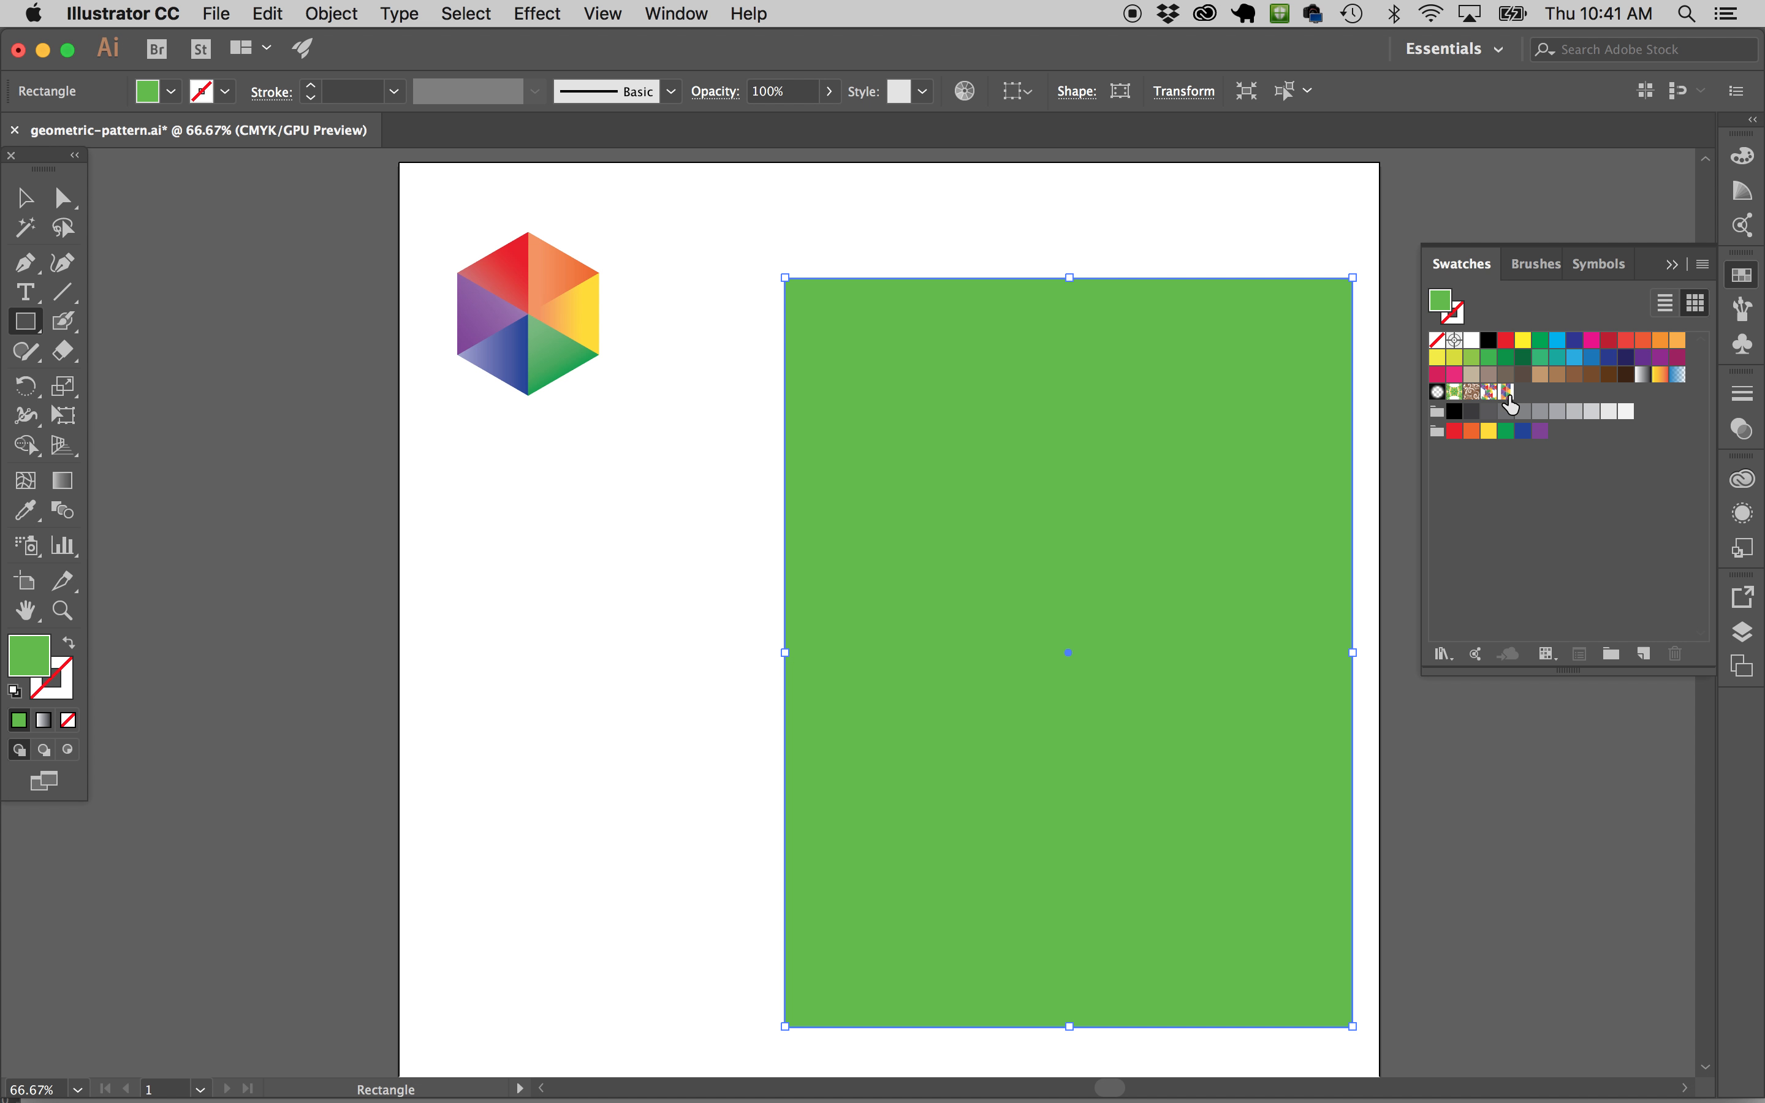
{"action": "left_click", "coordinate": [1508, 395]}
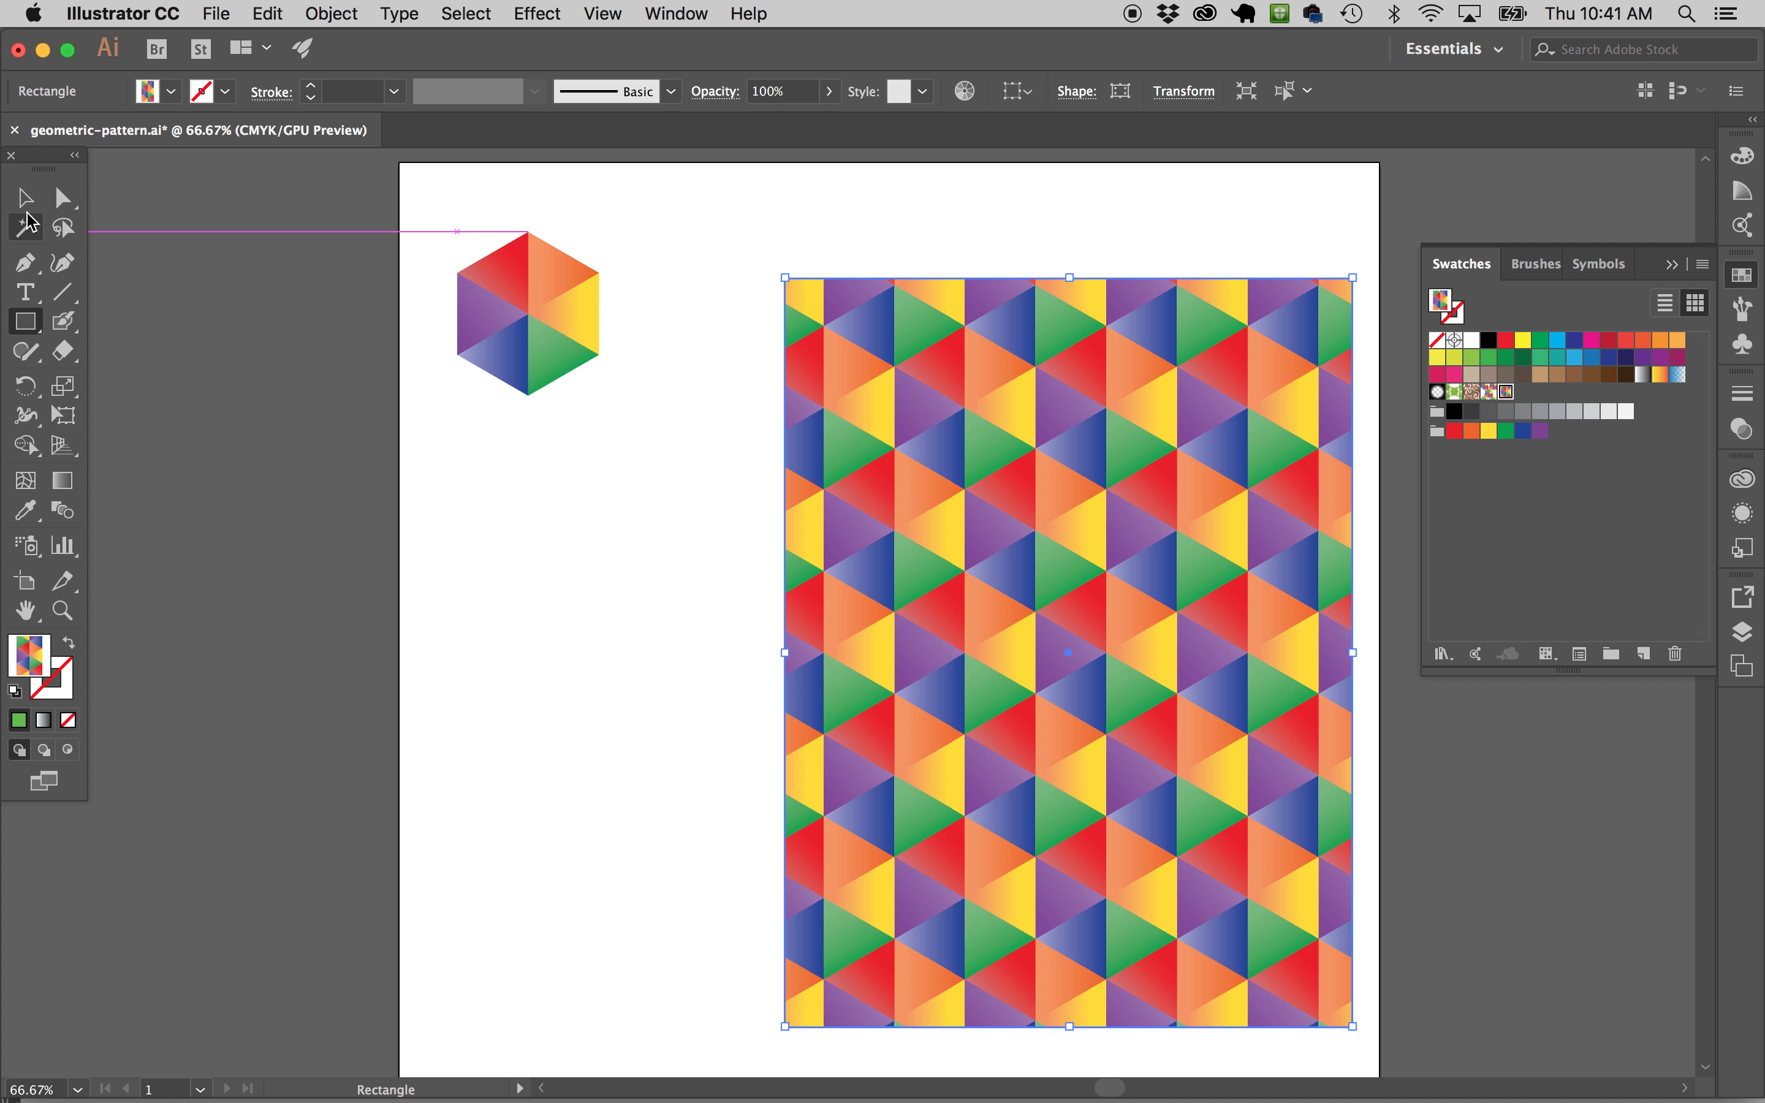
{"action": "key", "text": "v"}
{"action": "left_click", "coordinate": [458, 506]}
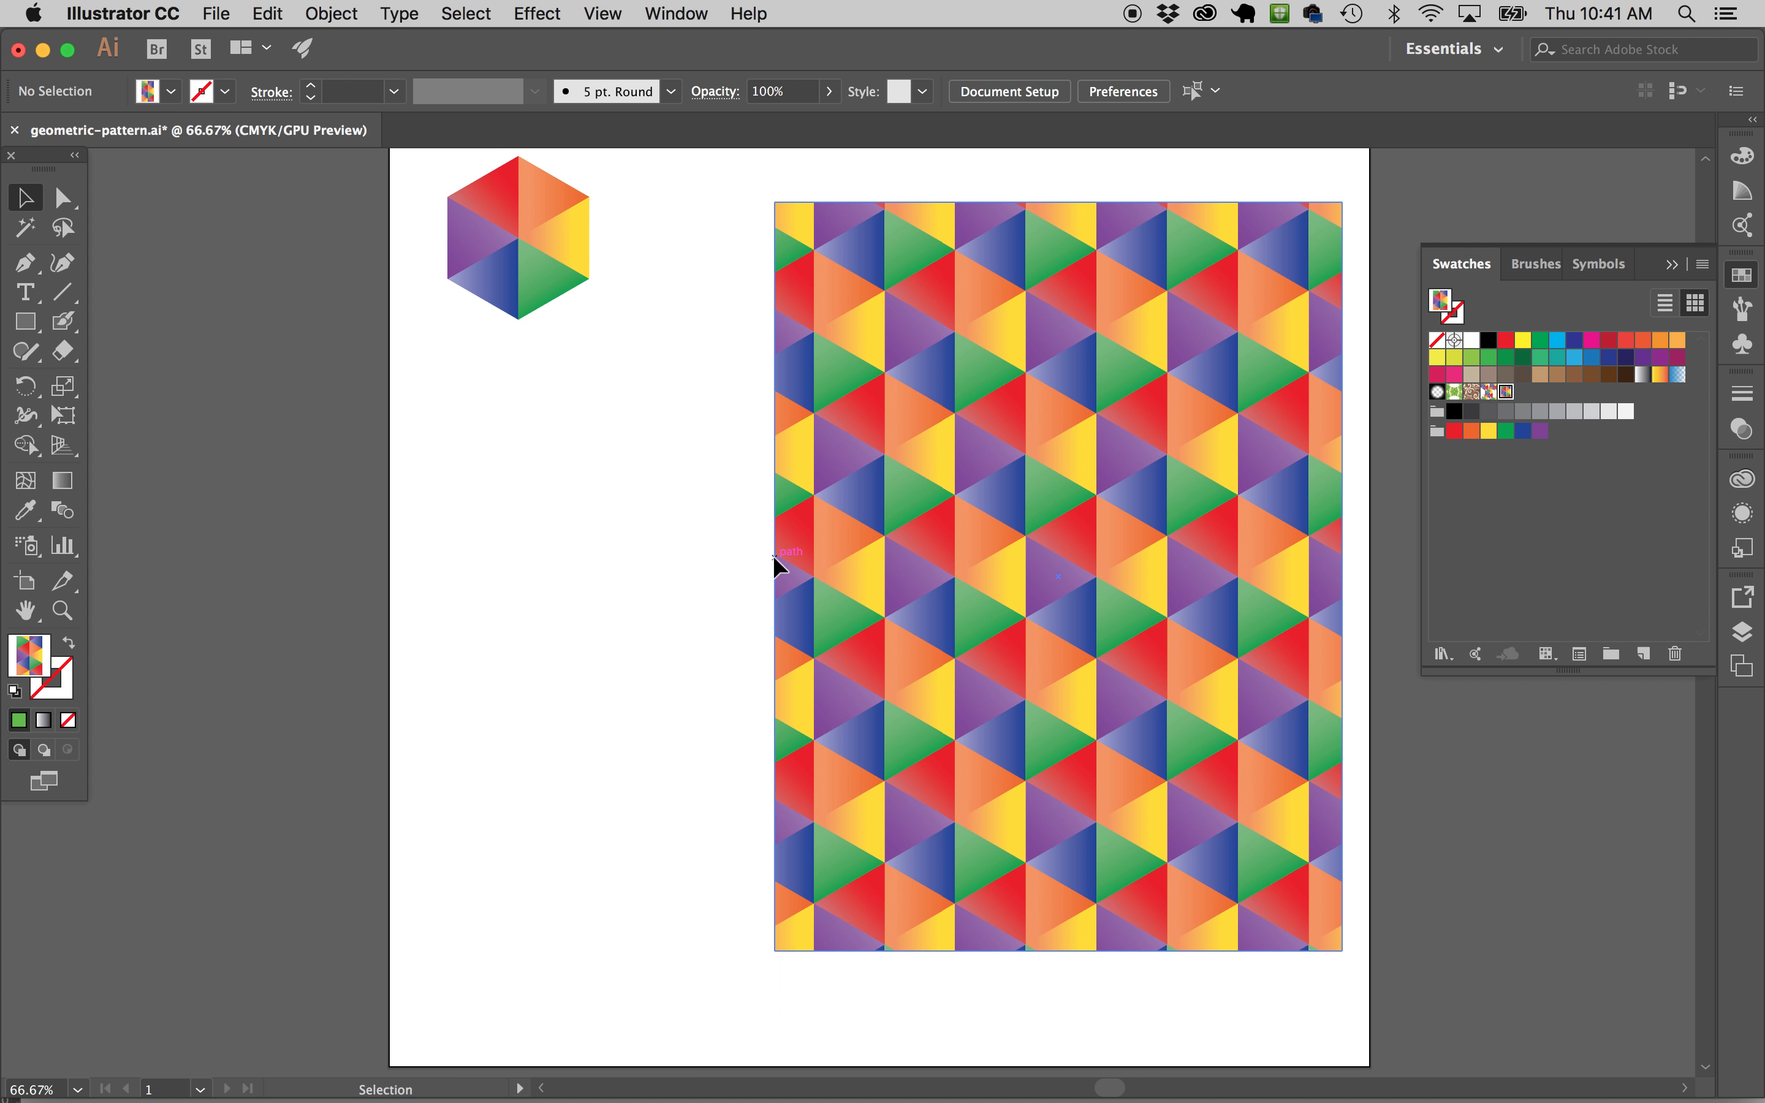
Draw a second pattern-filled rectangle, about 1062 by 1467 px, in the empty space to the right of the artboard.
{"action": "key", "text": "super+minus"}
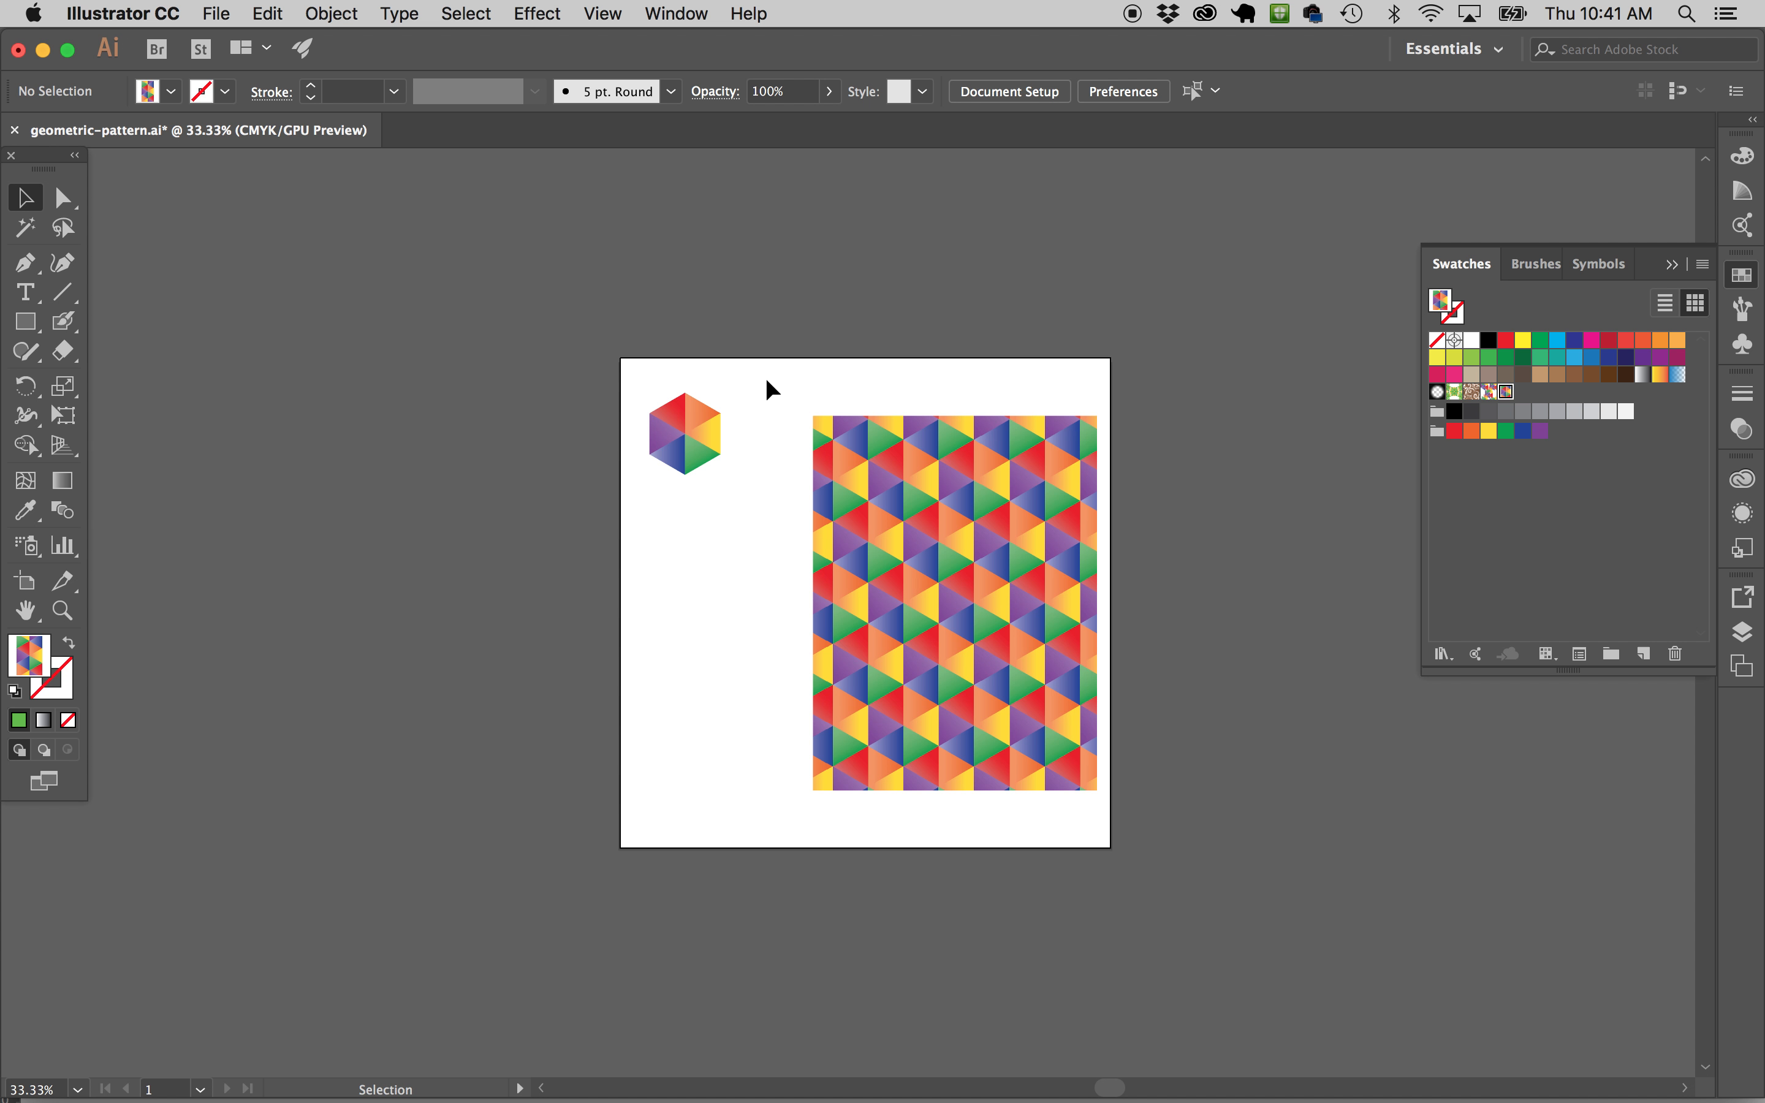
{"action": "scroll", "coordinate": [766, 387], "scroll_direction": "right", "scroll_amount": 5}
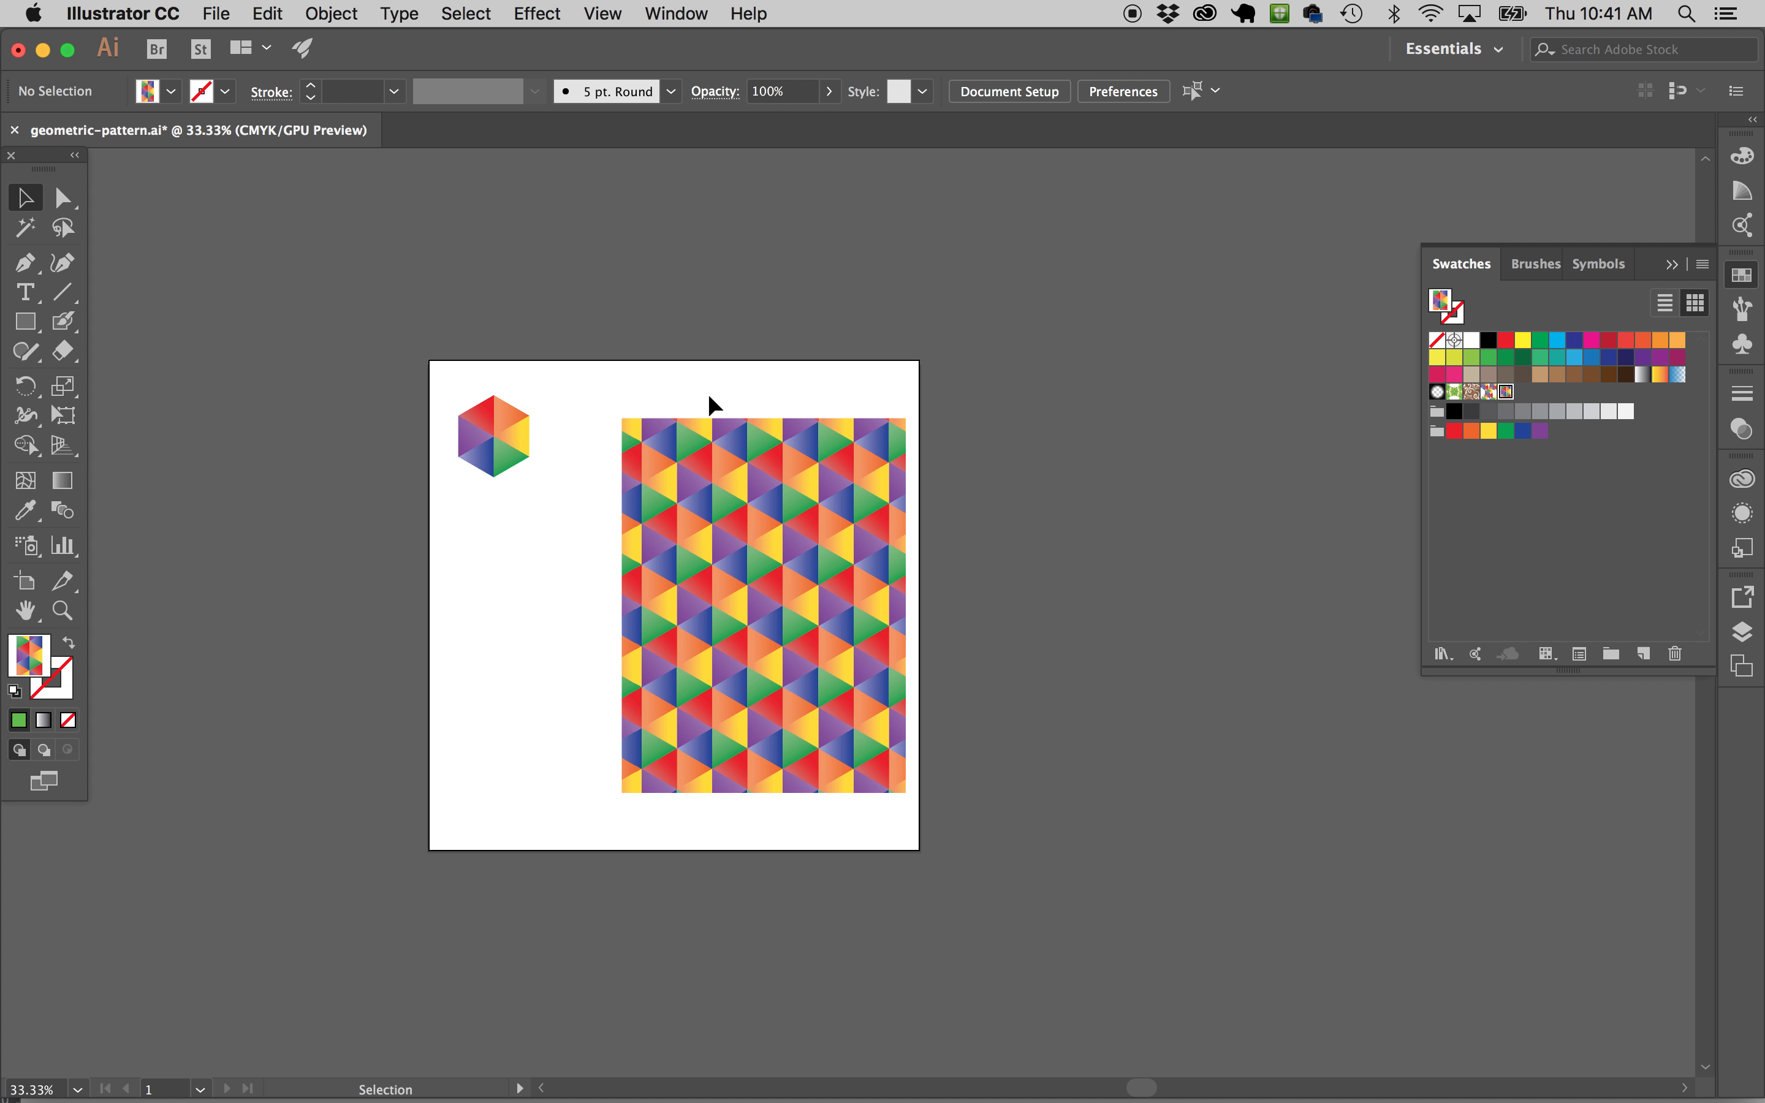
{"action": "left_click", "coordinate": [27, 335]}
{"action": "left_click_drag", "start_coordinate": [955, 251], "coordinate": [1390, 851]}
Resize the rectangle outside the artboard to 8.5 in wide and 11 in high, and deselect it.
{"action": "left_click", "coordinate": [1183, 91]}
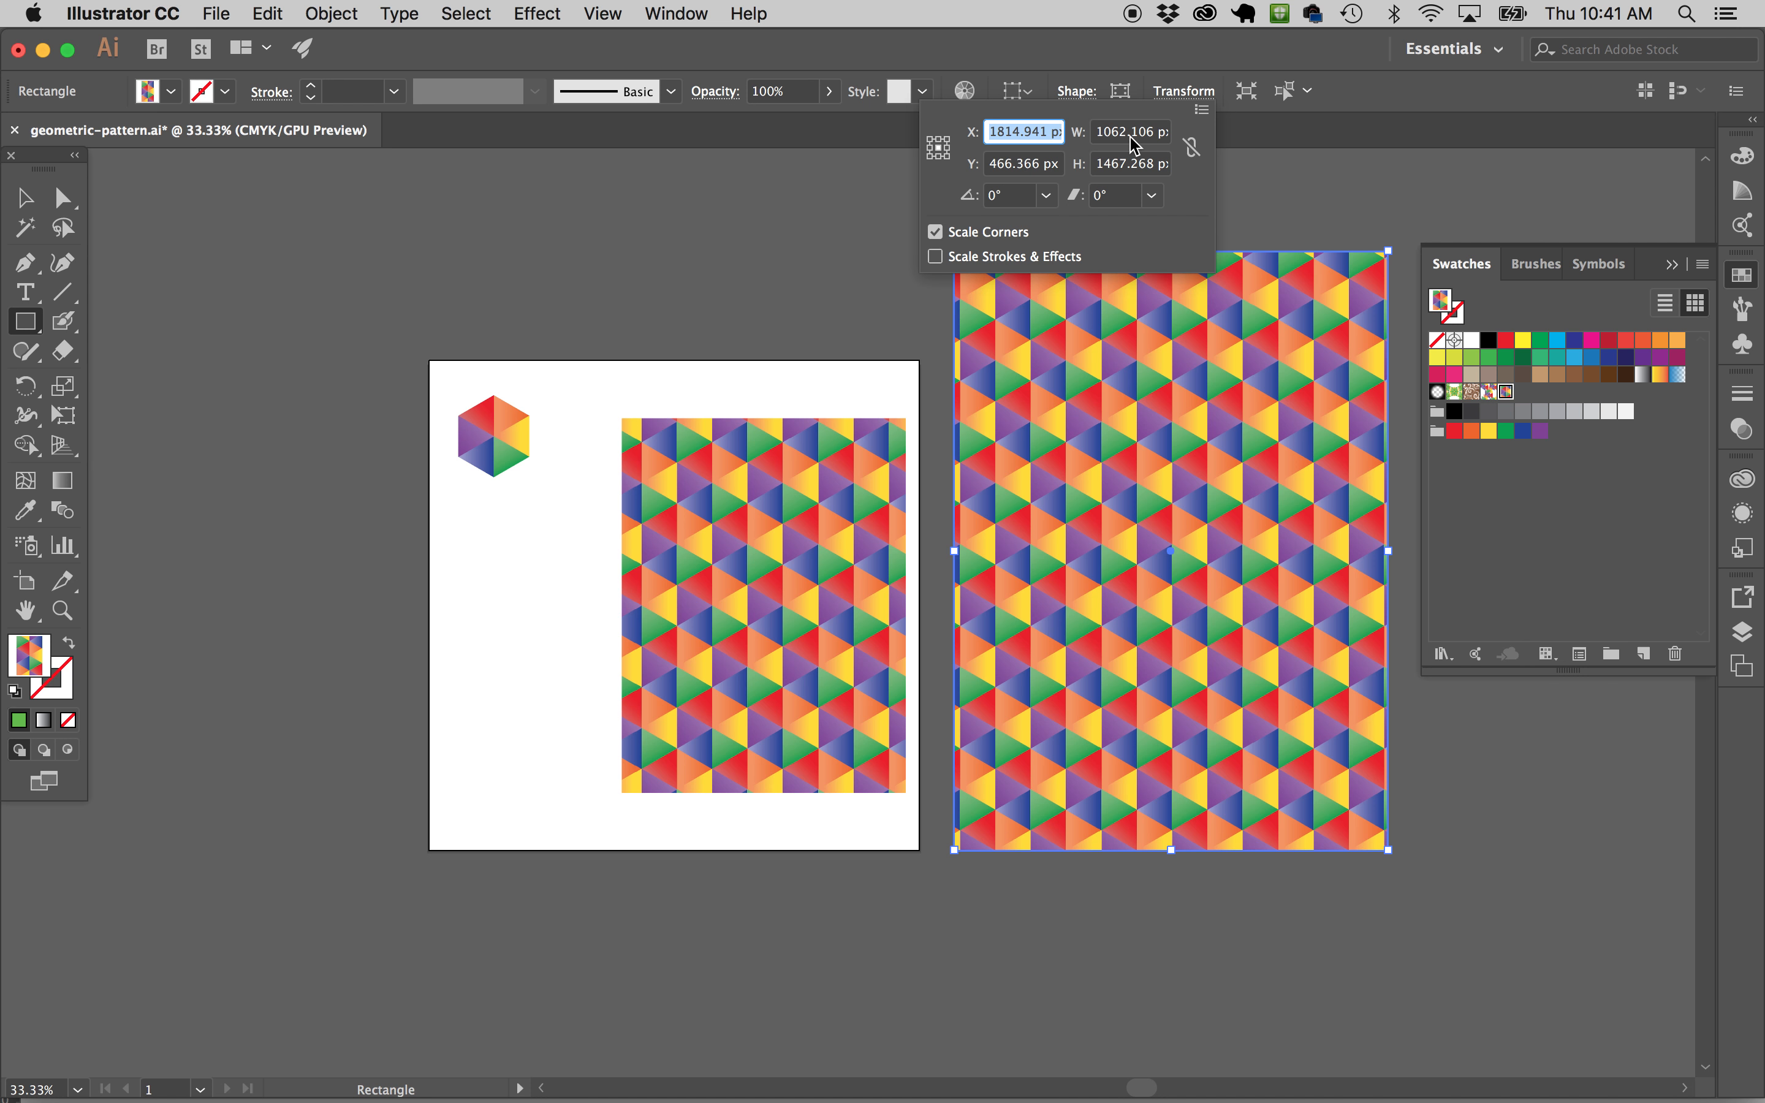
{"action": "left_click", "coordinate": [1113, 130]}
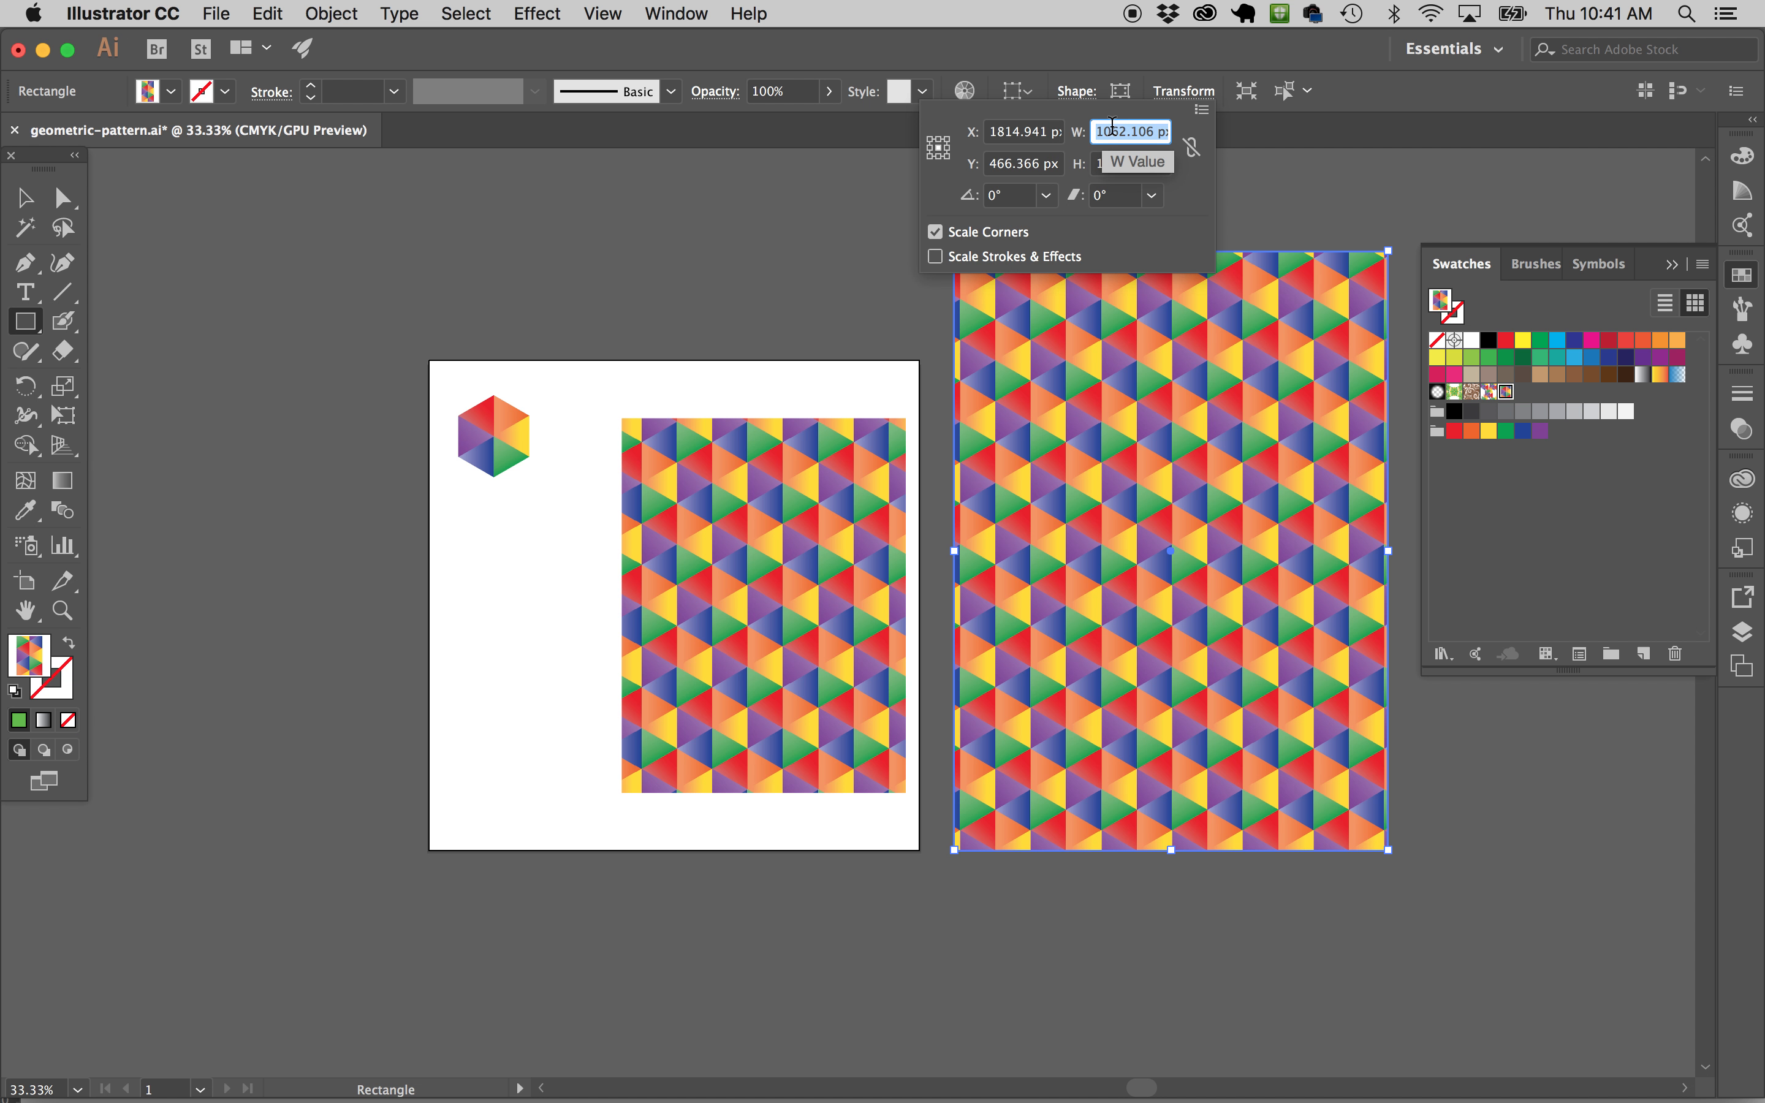
{"action": "type", "text": "8.5in"}
{"action": "key", "text": "Tab"}
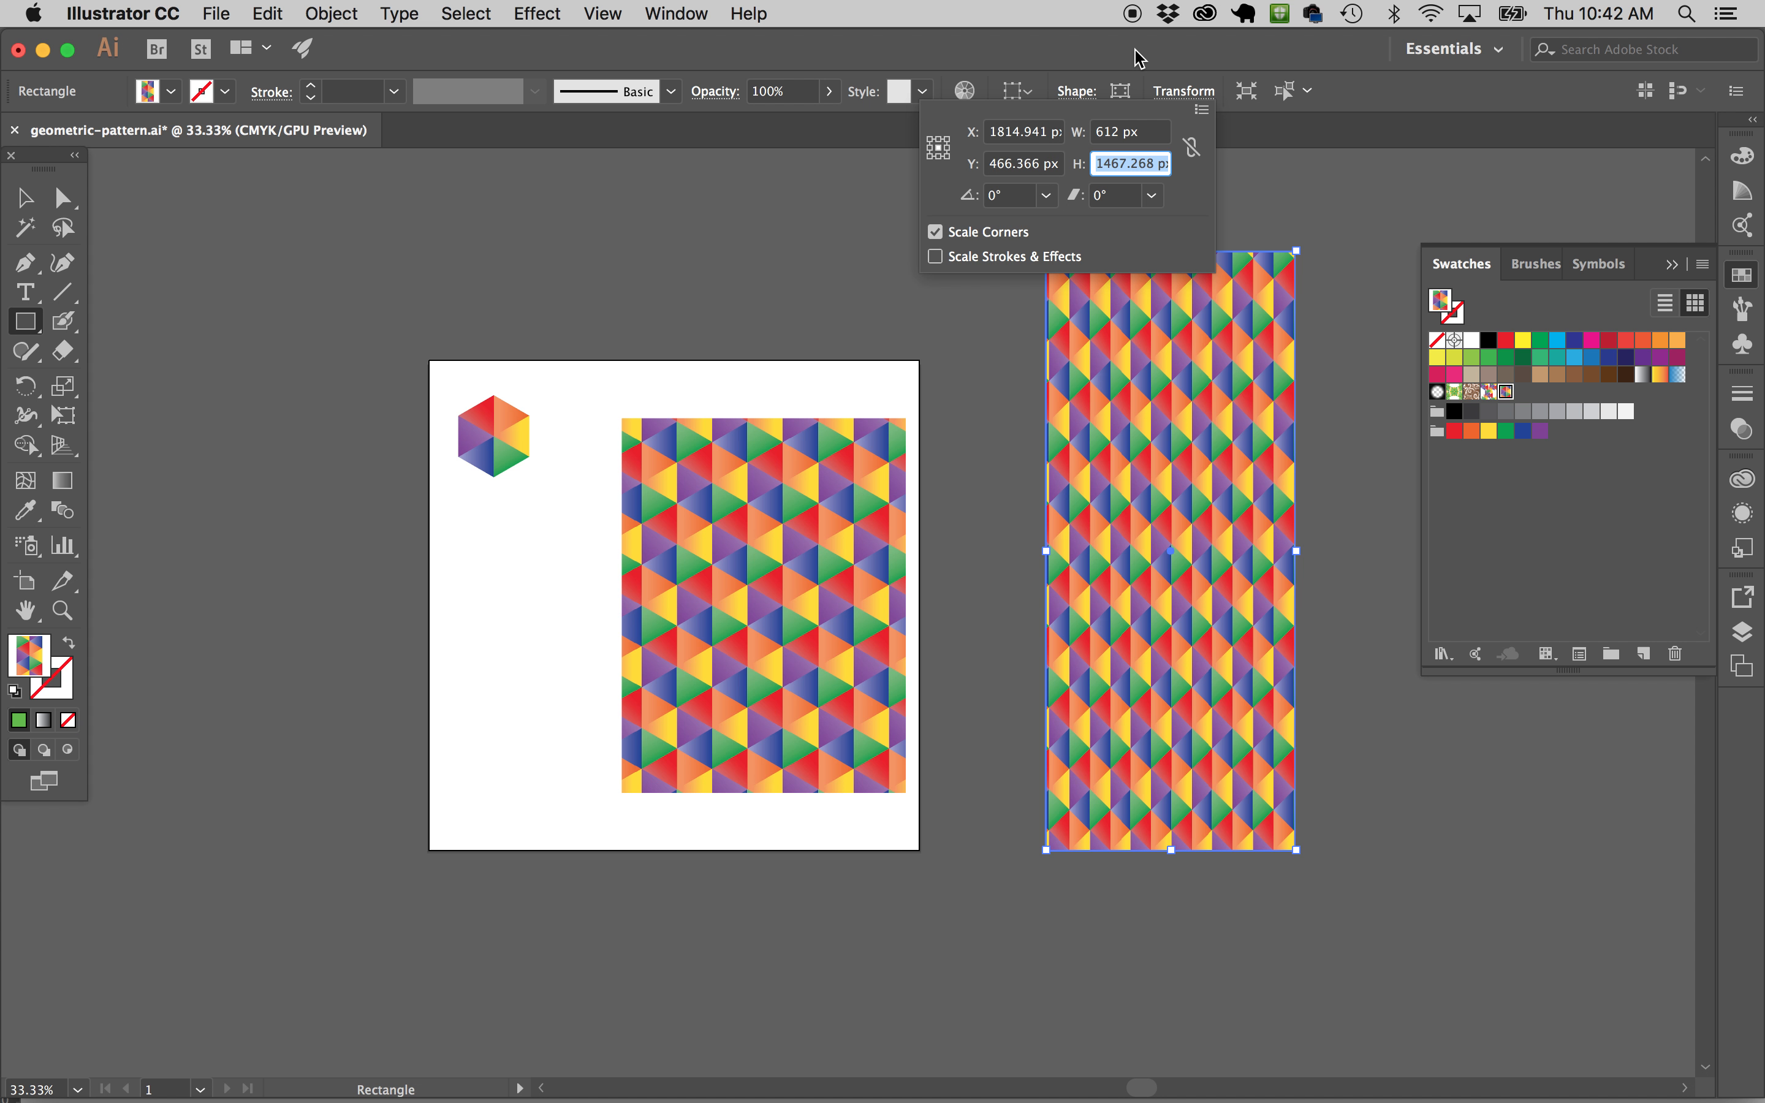
{"action": "type", "text": "11in"}
{"action": "key", "text": "Return"}
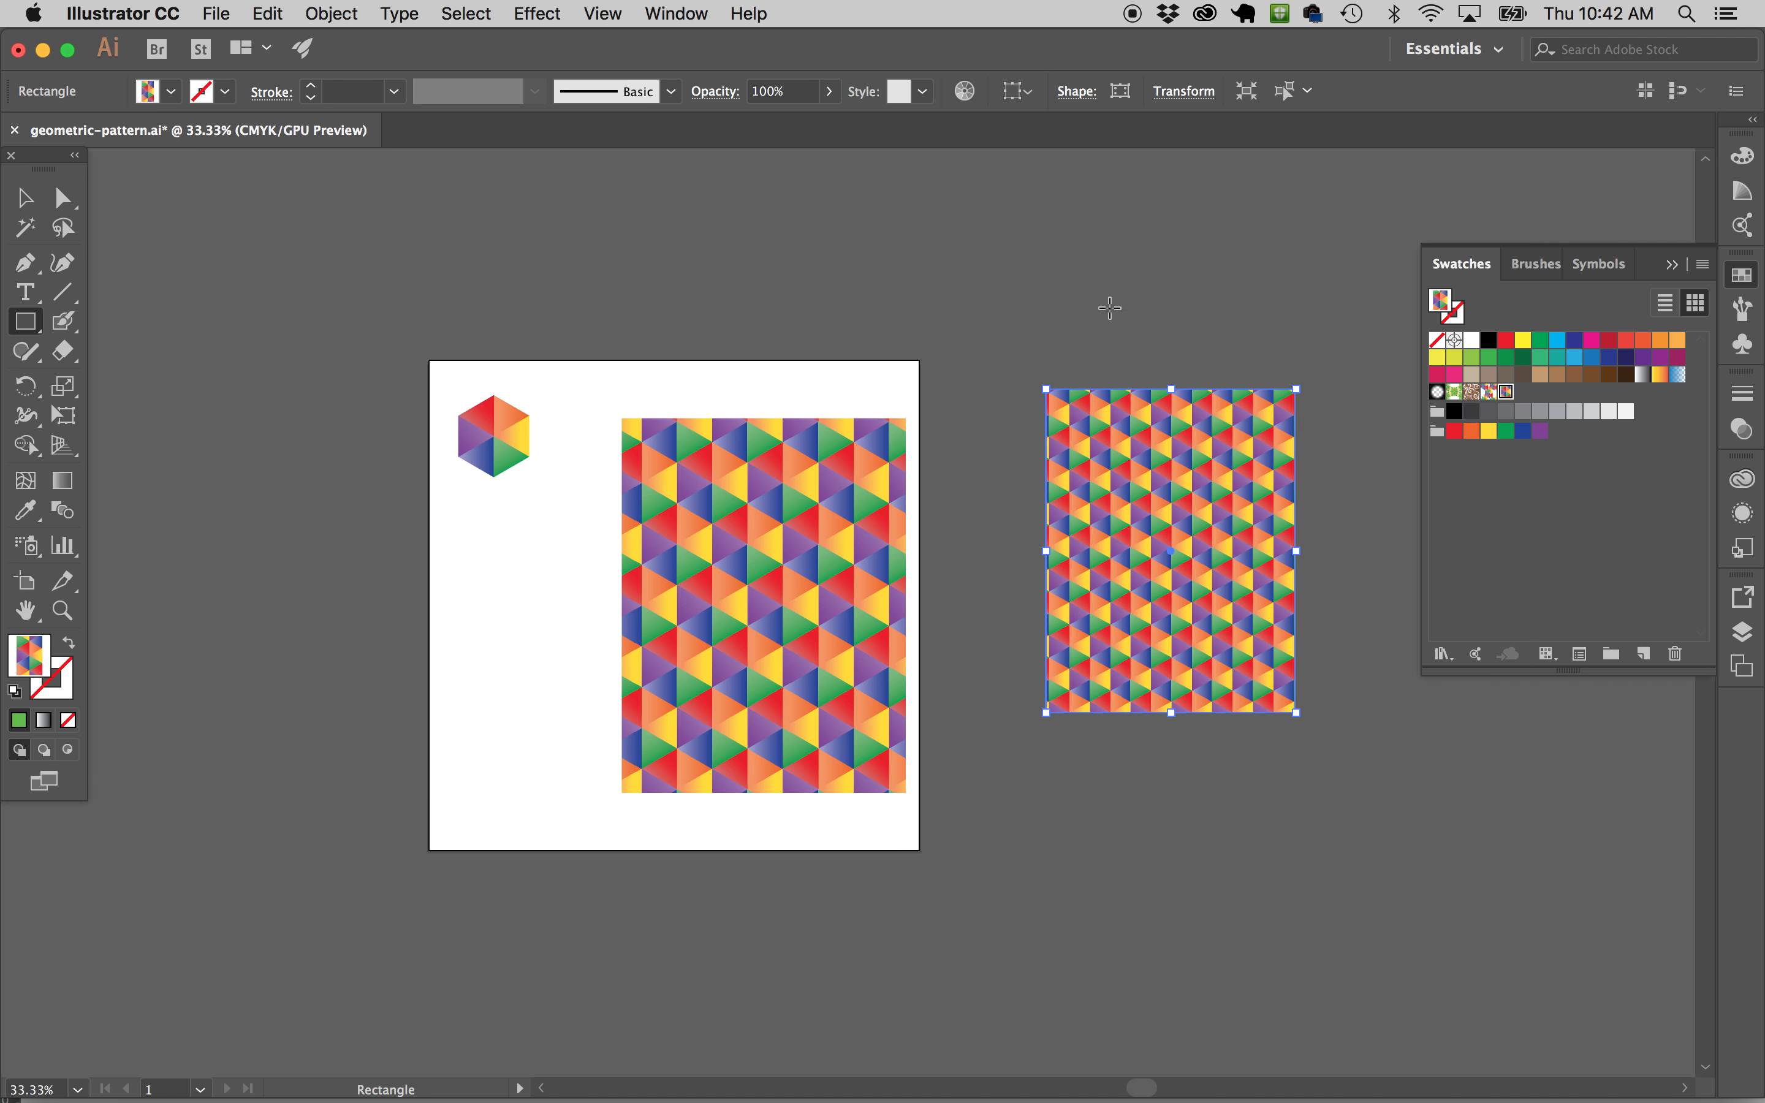
{"action": "key", "text": "v"}
{"action": "left_click", "coordinate": [935, 268]}
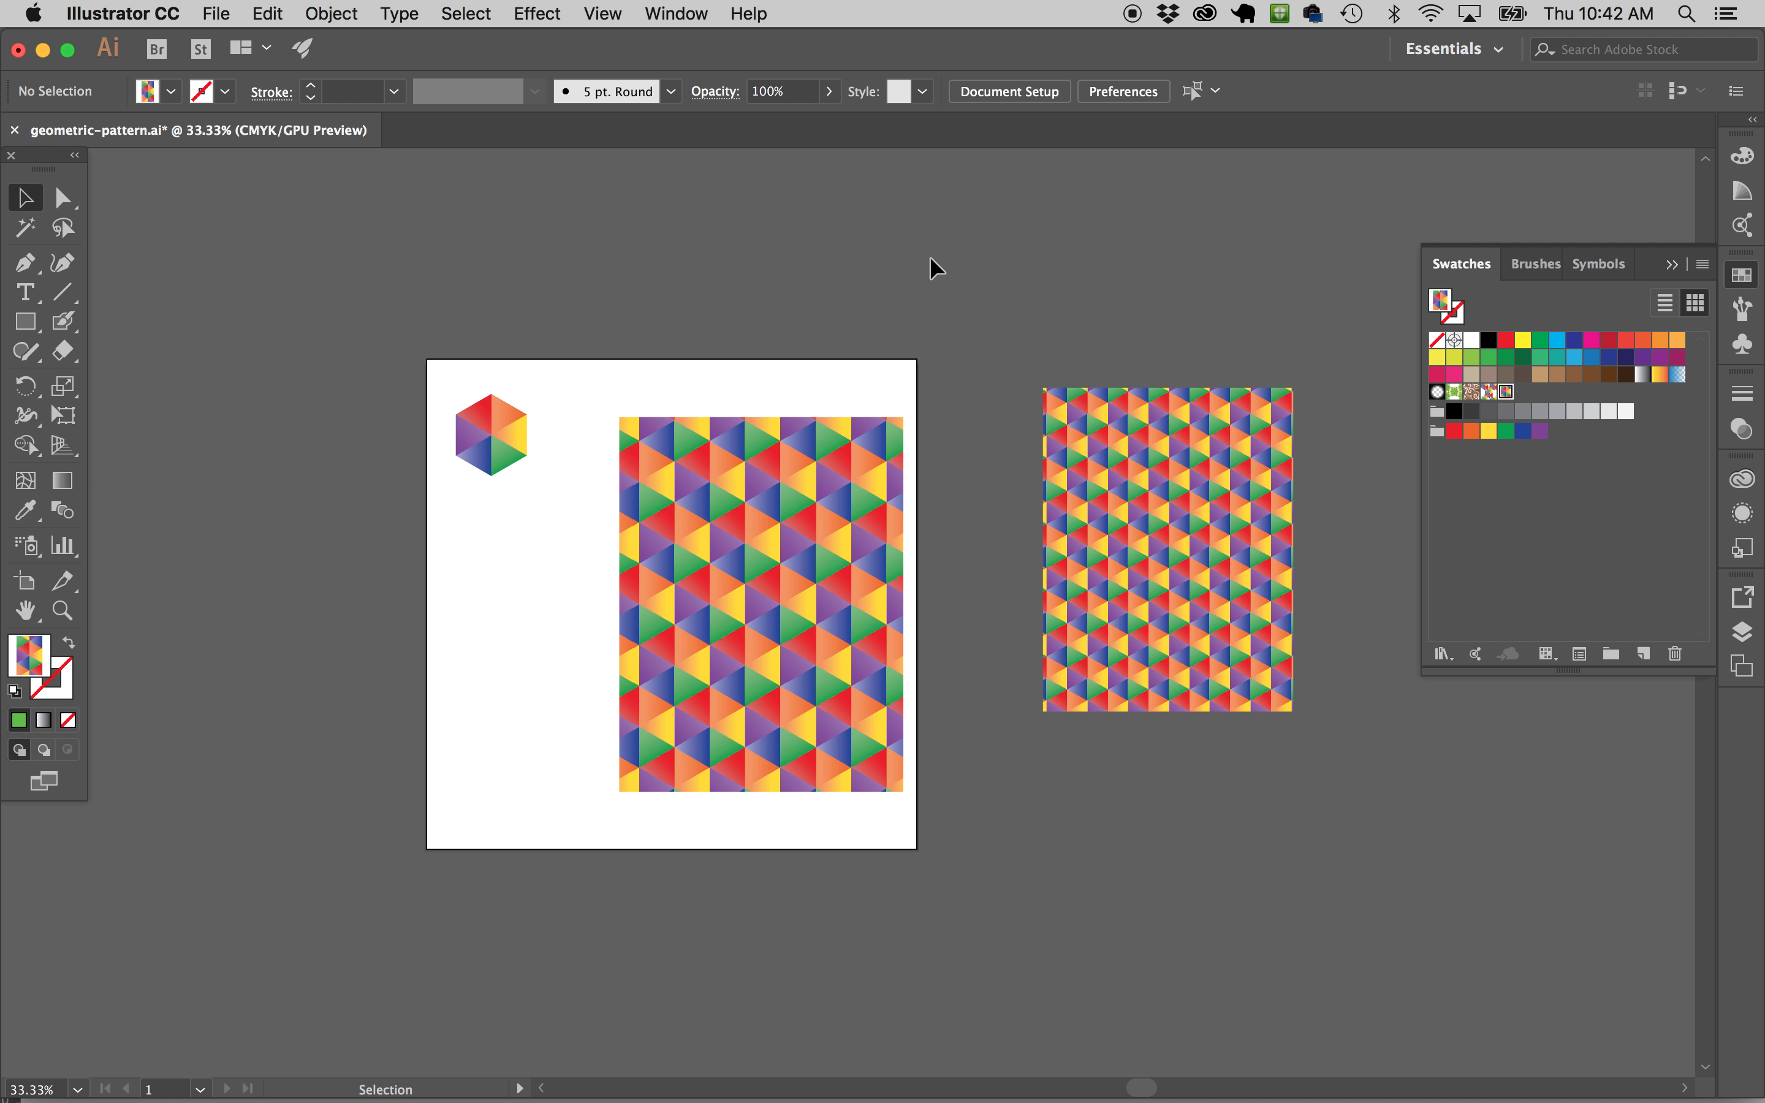
Open the rainbow New Pattern swatch for pattern editing.
{"action": "scroll", "coordinate": [934, 268], "scroll_direction": "right", "scroll_amount": 5}
{"action": "left_click", "coordinate": [857, 463]}
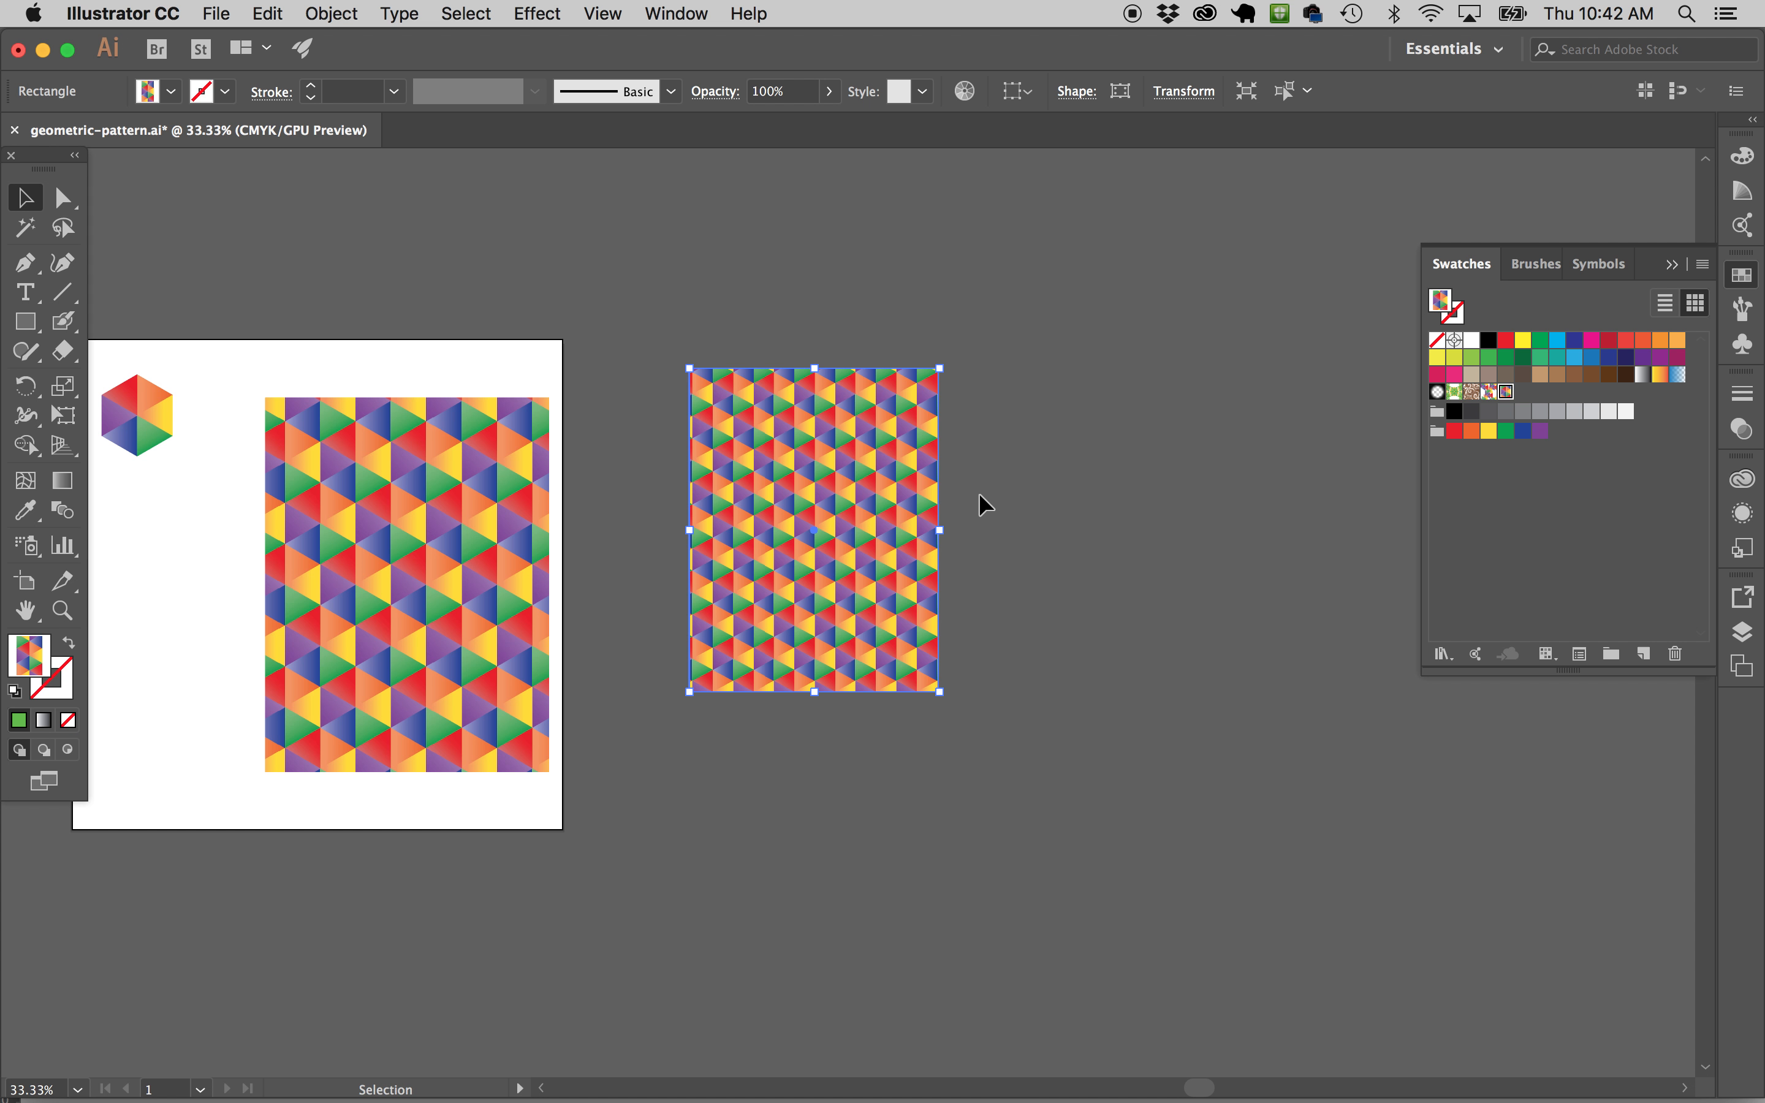
{"action": "scroll", "coordinate": [669, 563], "scroll_direction": "left", "scroll_amount": 5}
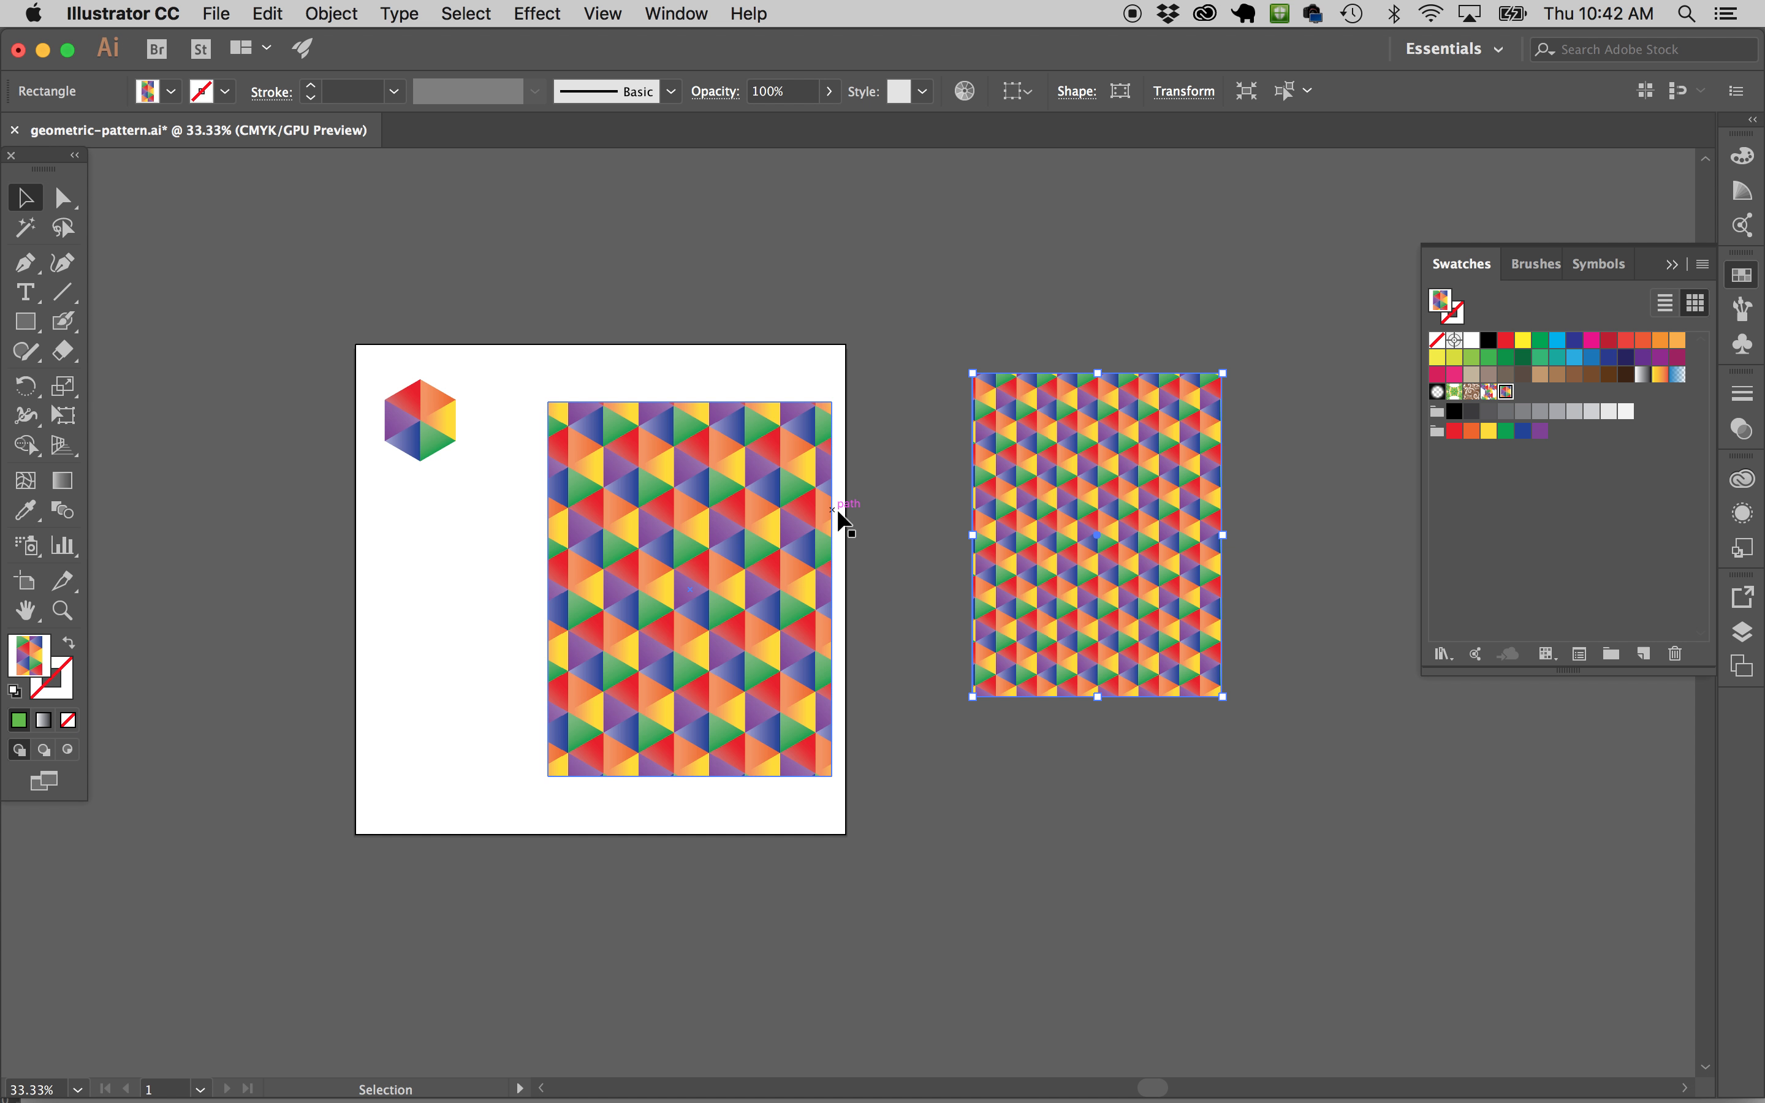
{"action": "left_click", "coordinate": [669, 485]}
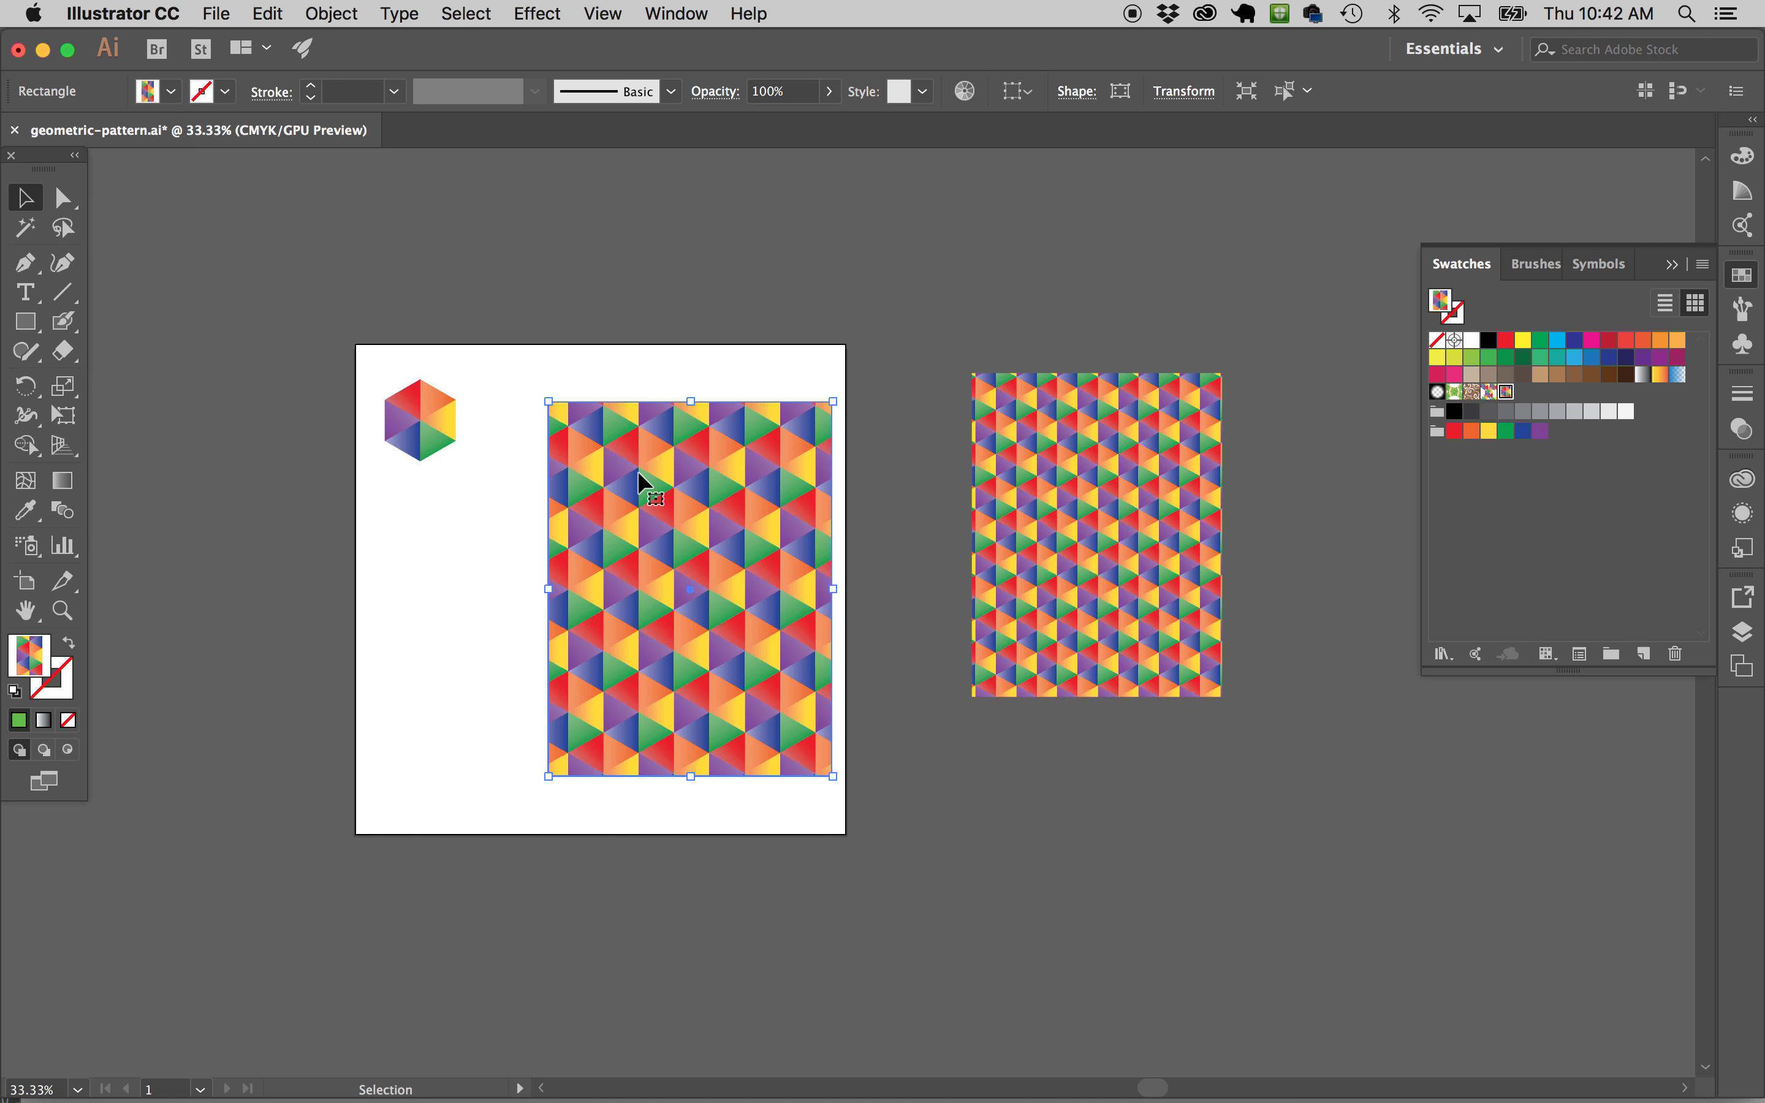
{"action": "double_click", "coordinate": [1507, 395]}
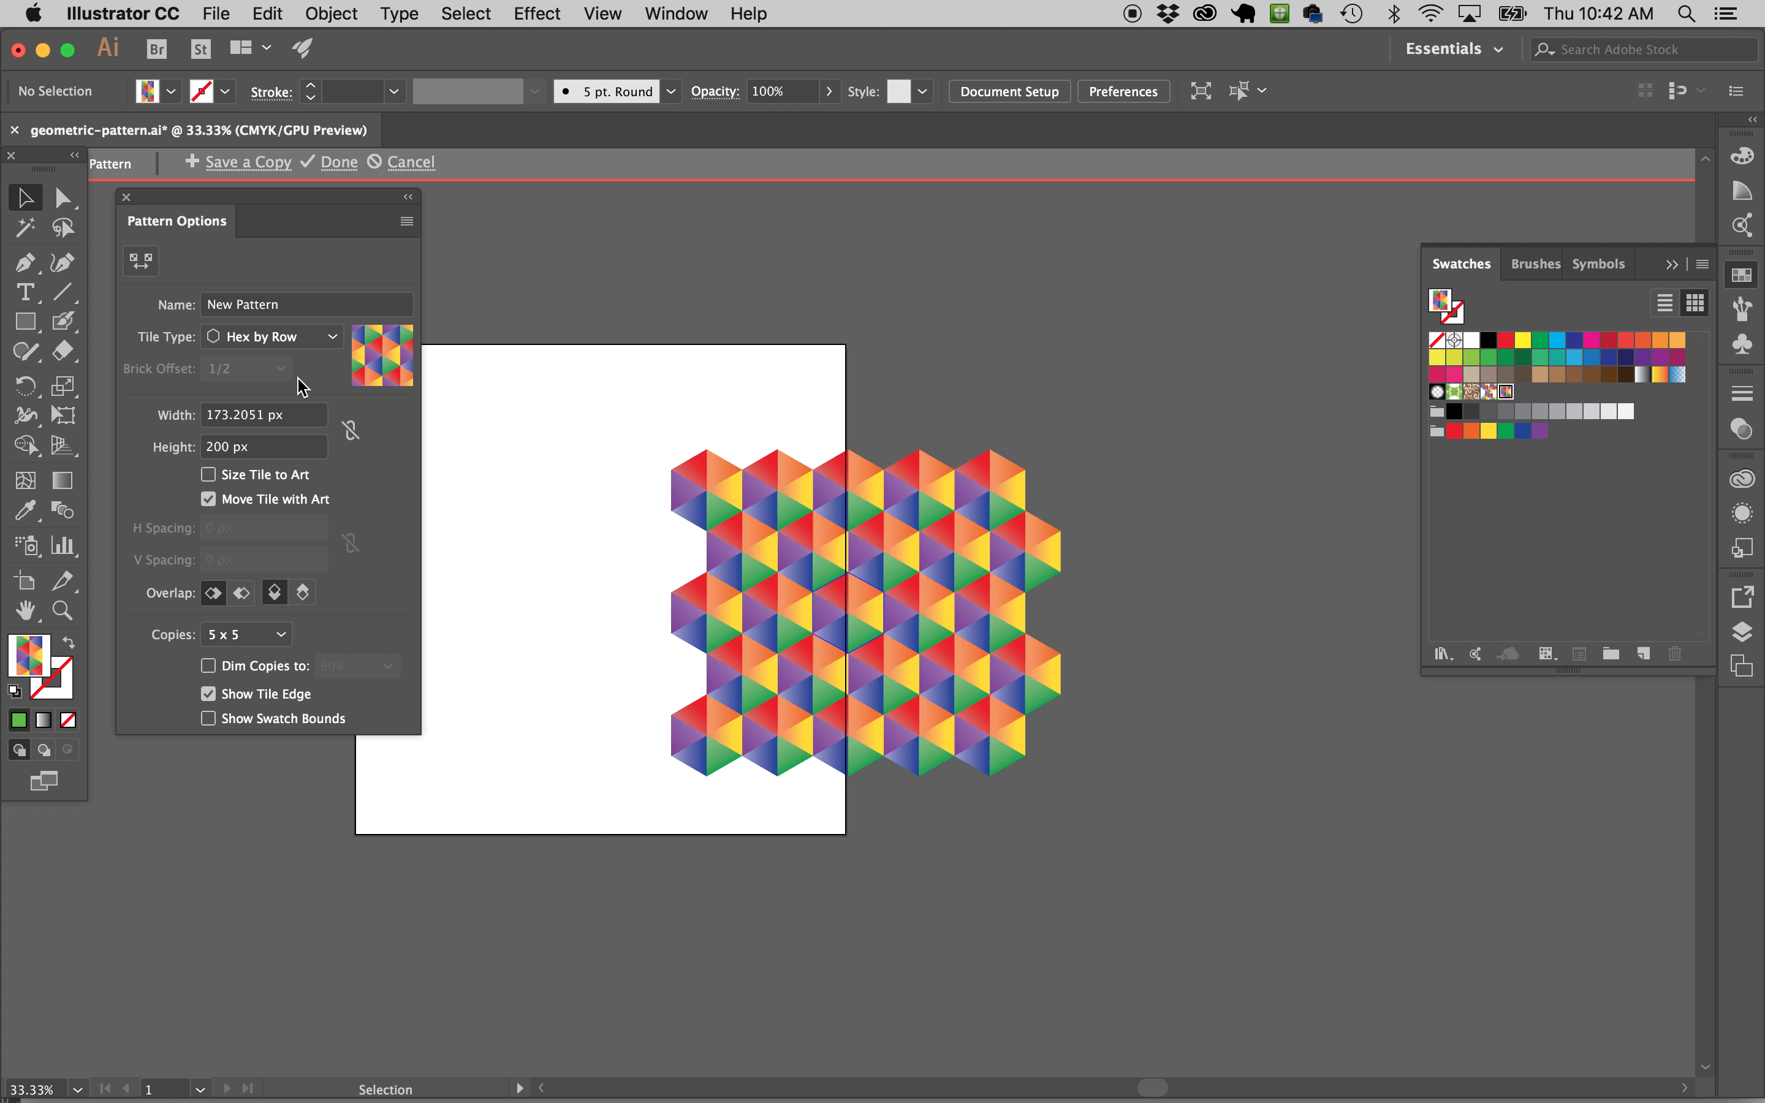
{"action": "key", "text": "super+equal"}
{"action": "key", "text": "super+equal"}
{"action": "key", "text": "super+equal"}
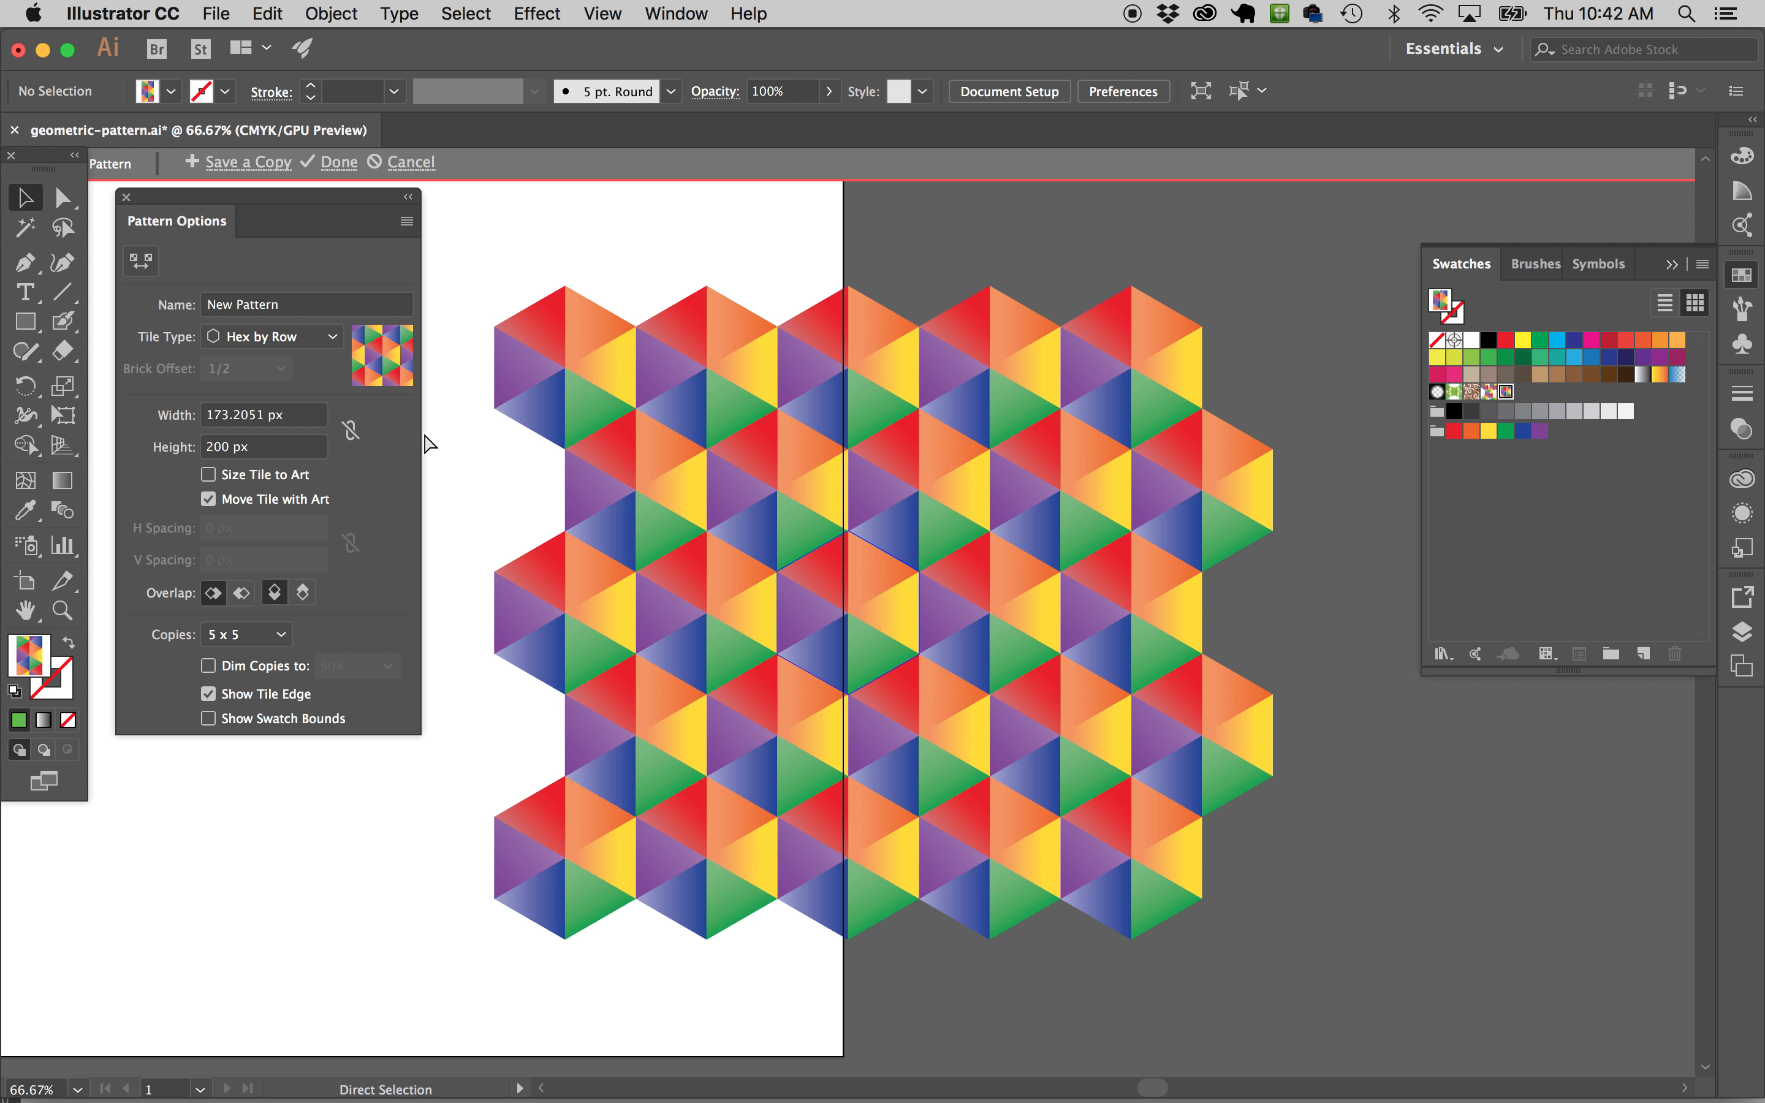
Examine the six separate gradient triangles that make up the pattern's central hexagon tile.
{"action": "scroll", "coordinate": [662, 552], "scroll_direction": "down", "scroll_amount": 3}
{"action": "left_click", "coordinate": [872, 504]}
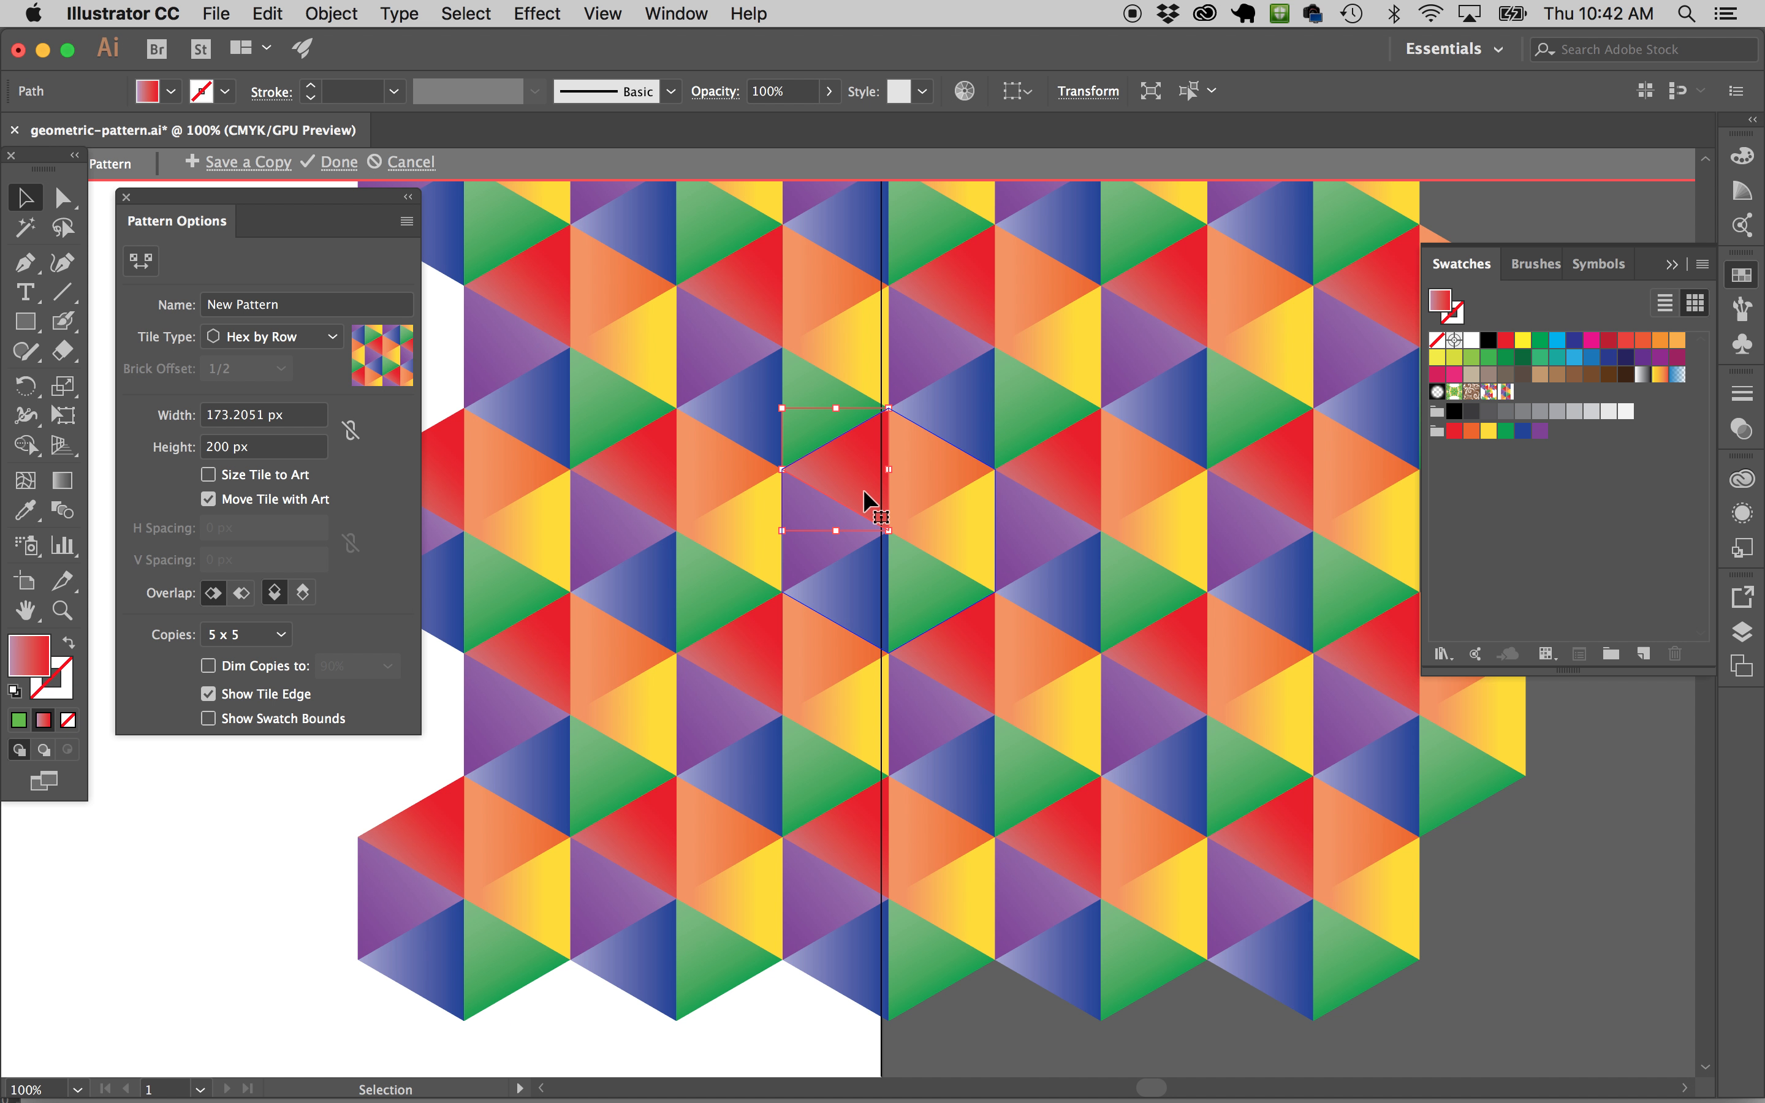
{"action": "left_click", "coordinate": [956, 522]}
{"action": "left_click", "coordinate": [934, 570]}
{"action": "left_click", "coordinate": [809, 549]}
{"action": "left_click", "coordinate": [737, 551]}
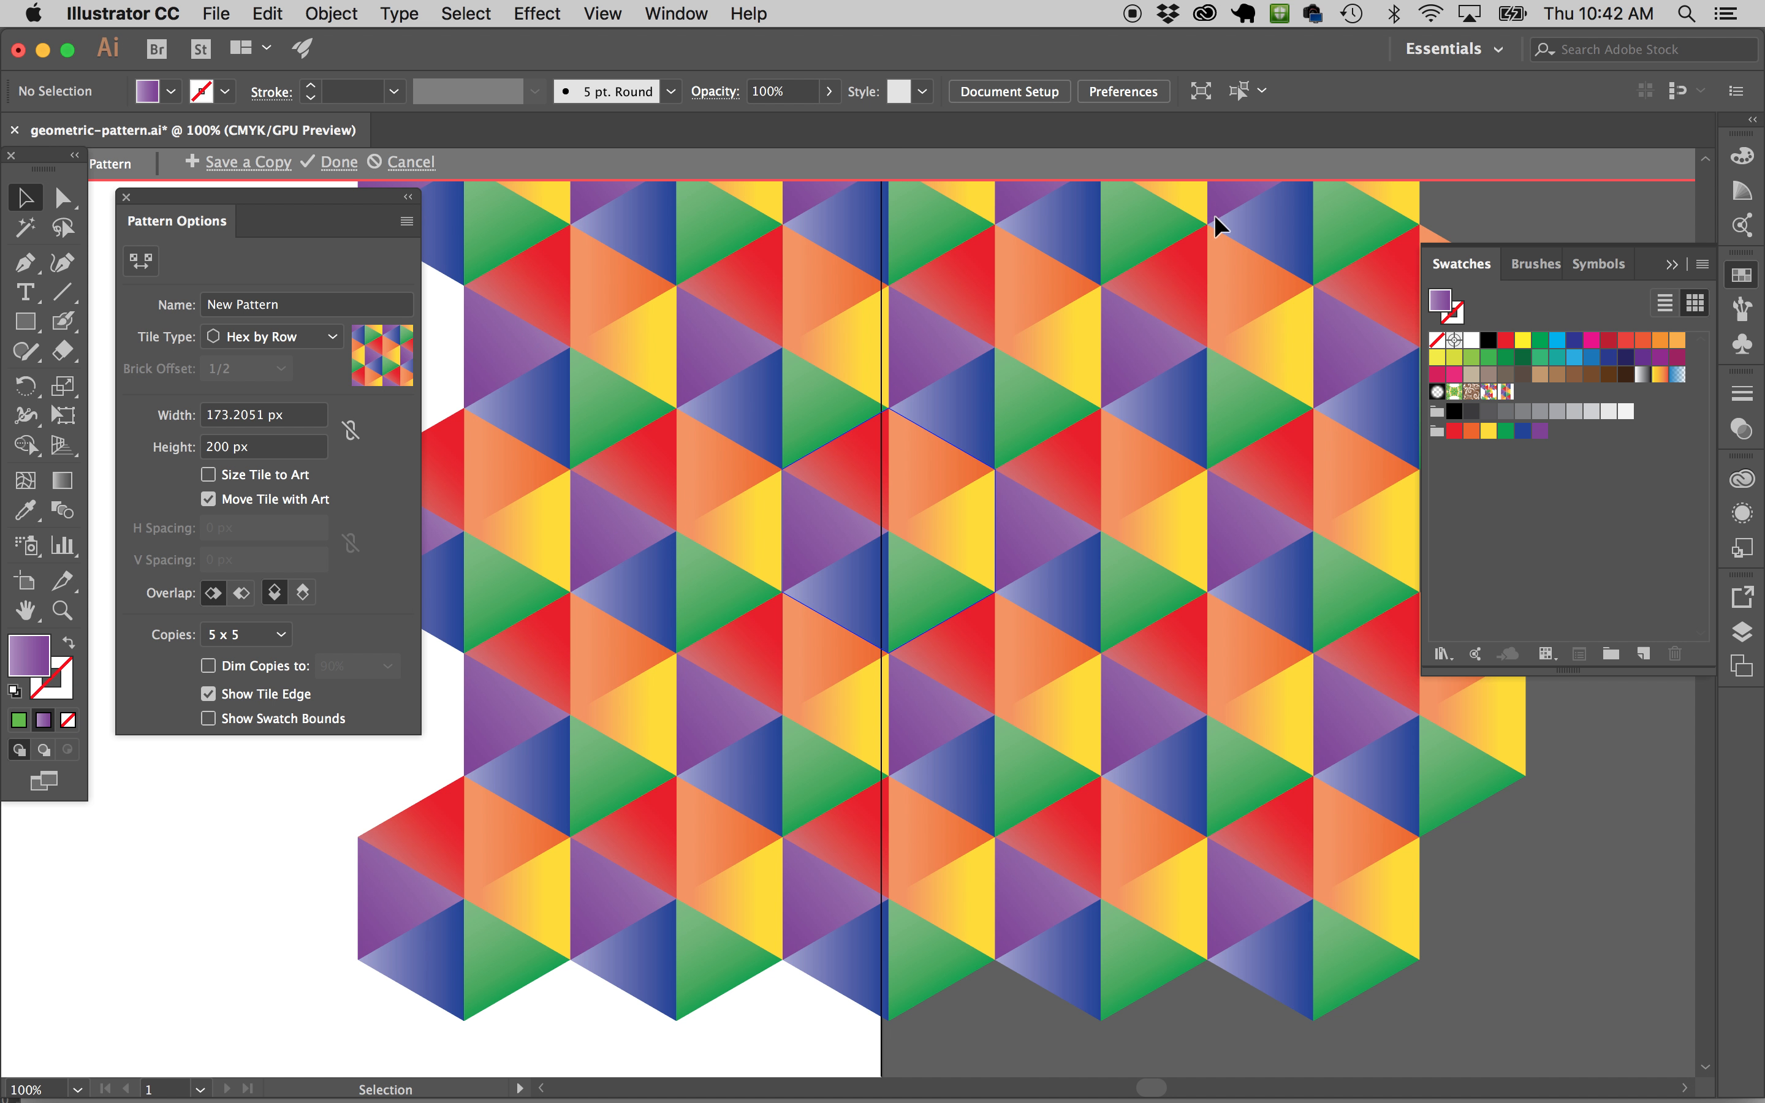
{"action": "left_click", "coordinate": [839, 464]}
{"action": "left_click", "coordinate": [940, 510]}
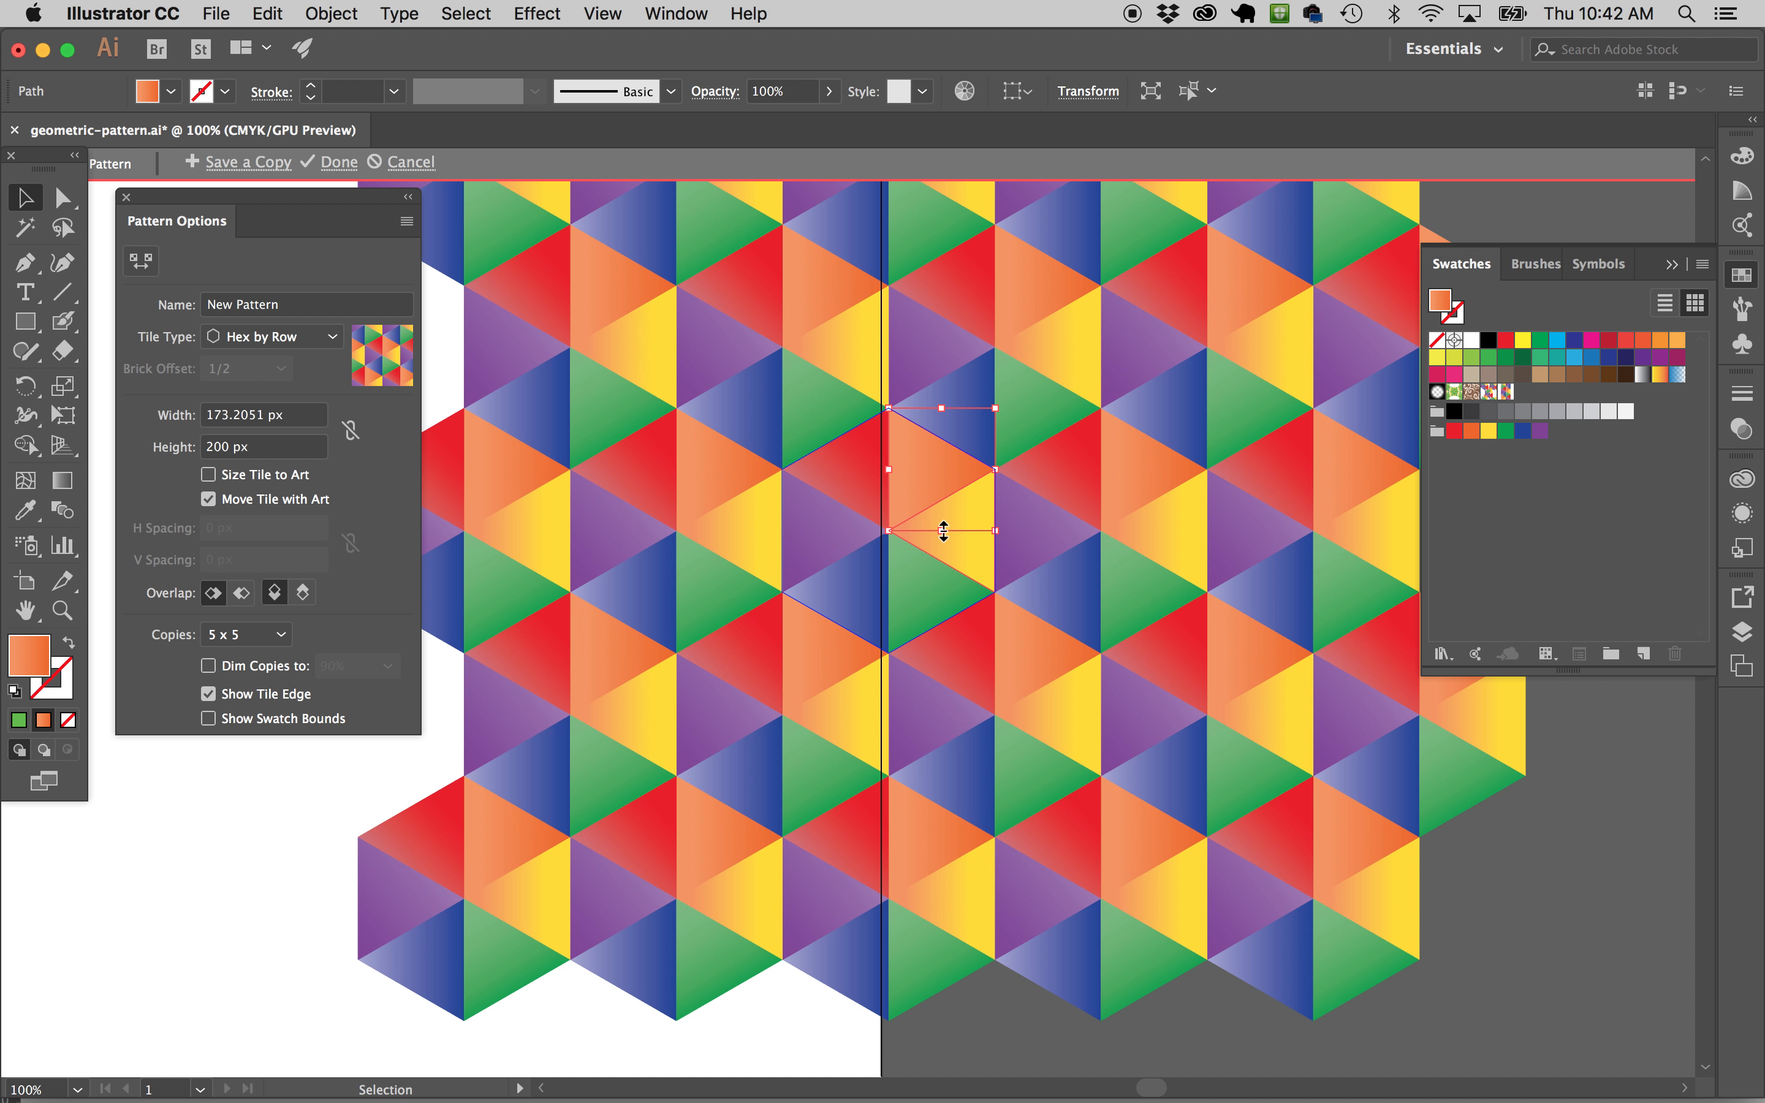
{"action": "left_click", "coordinate": [947, 564]}
{"action": "left_click", "coordinate": [922, 594]}
{"action": "left_click", "coordinate": [863, 603]}
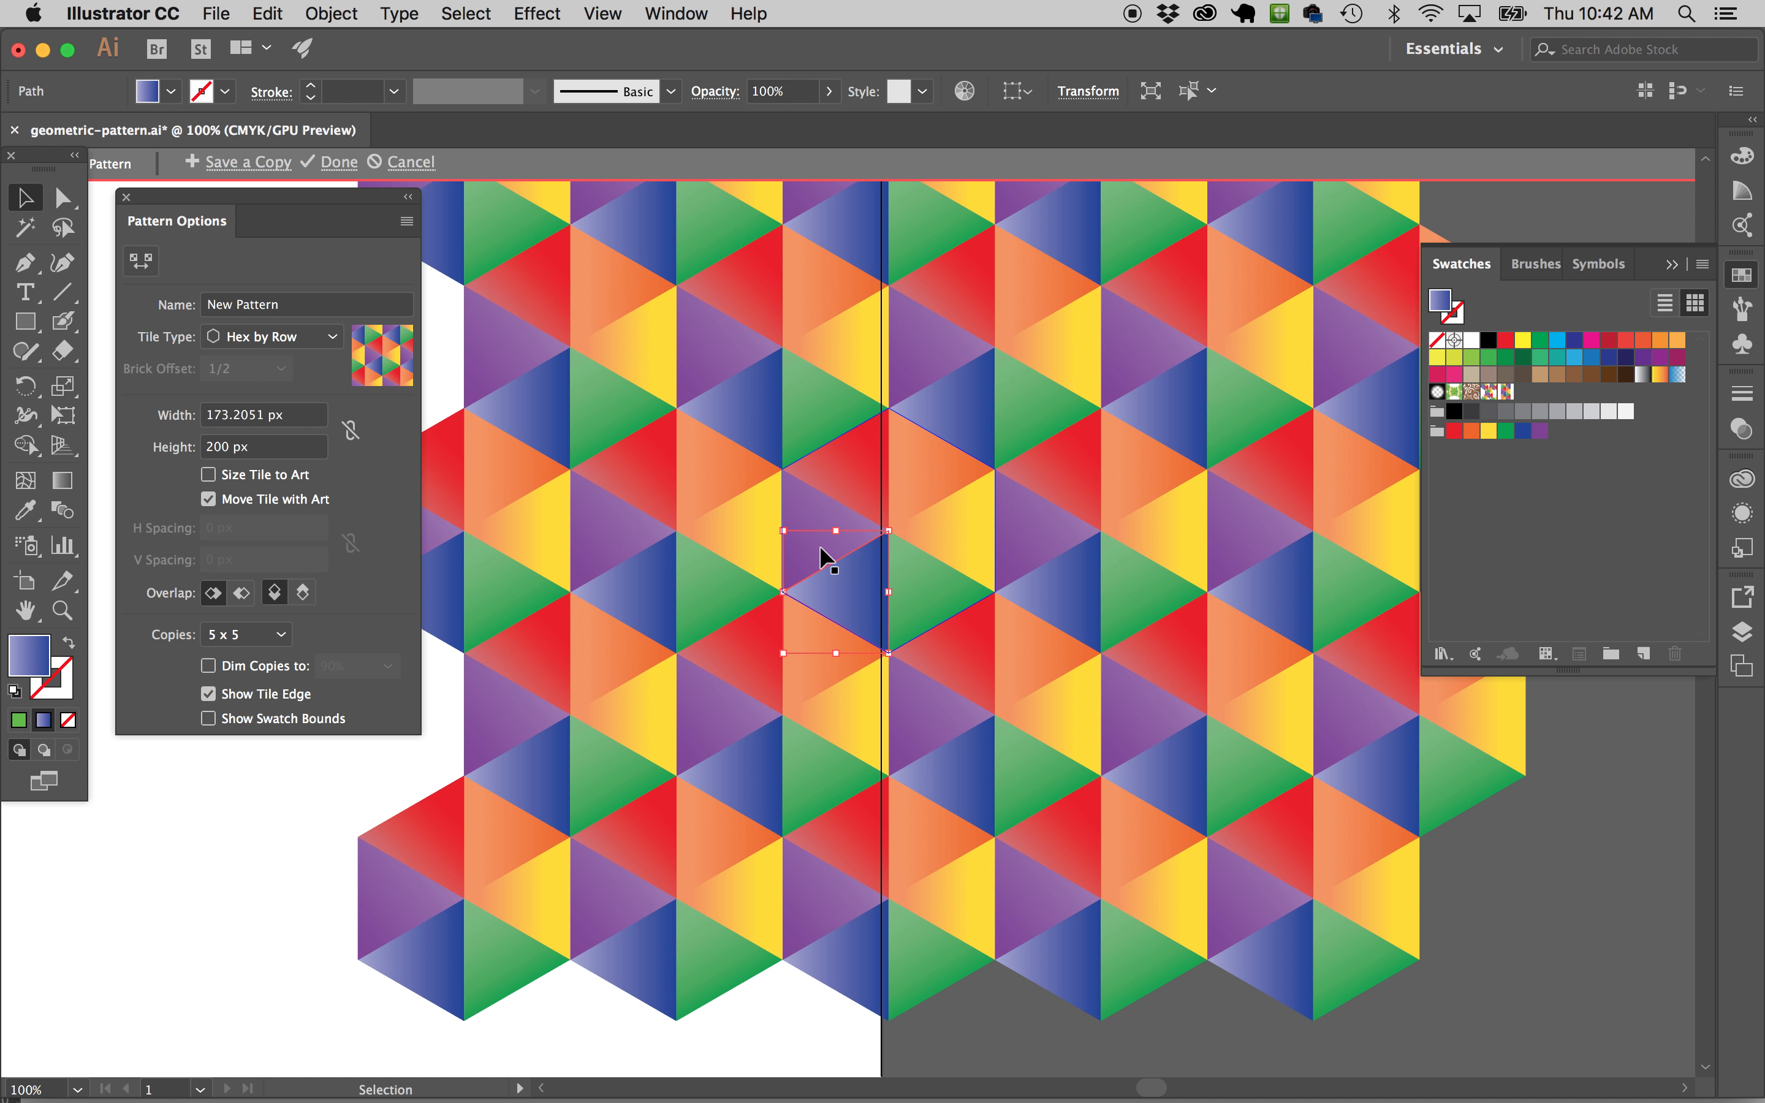
{"action": "left_click", "coordinate": [816, 555]}
Scatter the central tile's triangles into a loose, overlapping arrangement with gaps between them, and finish pattern editing.
{"action": "left_click", "coordinate": [855, 439]}
{"action": "left_click_drag", "start_coordinate": [867, 469], "coordinate": [899, 437]}
{"action": "left_click_drag", "start_coordinate": [945, 513], "coordinate": [897, 627]}
{"action": "left_click_drag", "start_coordinate": [836, 534], "coordinate": [844, 502]}
{"action": "left_click_drag", "start_coordinate": [844, 595], "coordinate": [839, 648]}
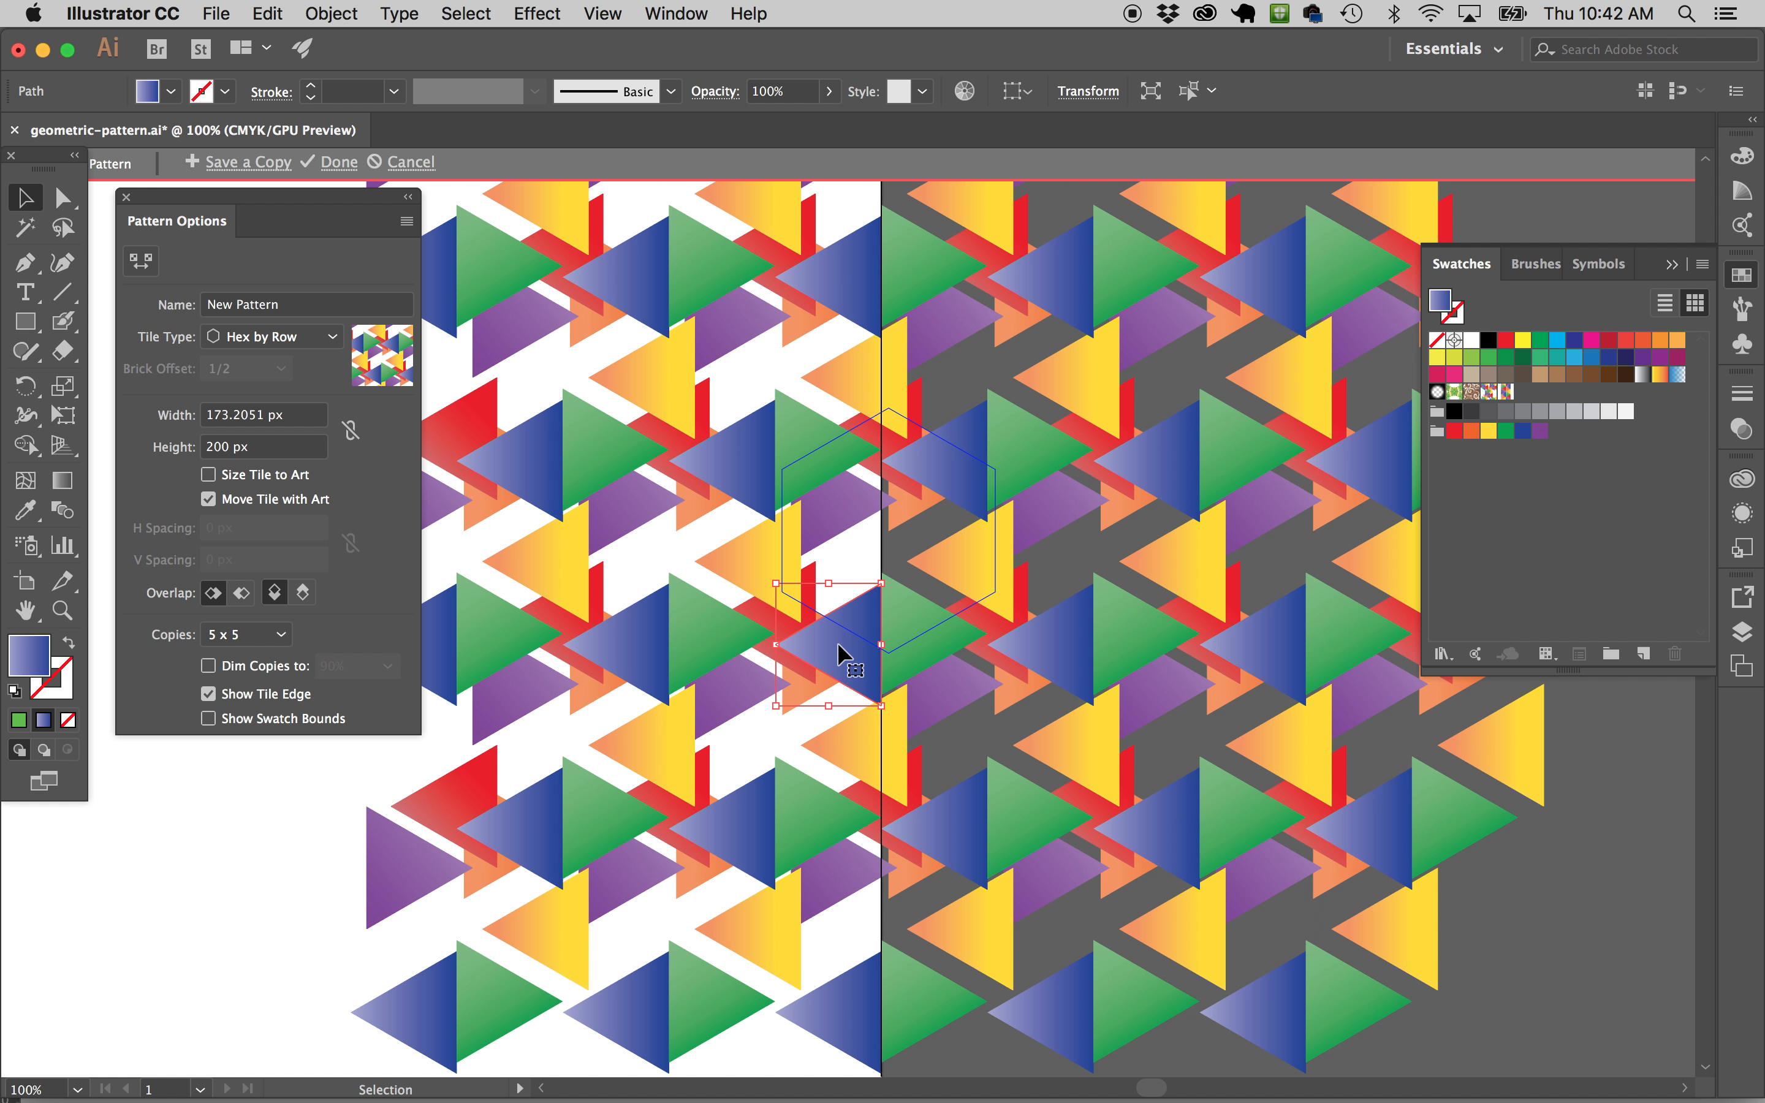
{"action": "scroll", "coordinate": [839, 646], "scroll_direction": "right", "scroll_amount": 5}
{"action": "scroll", "coordinate": [839, 646], "scroll_direction": "up", "scroll_amount": 2}
{"action": "left_click_drag", "start_coordinate": [671, 679], "coordinate": [671, 677]}
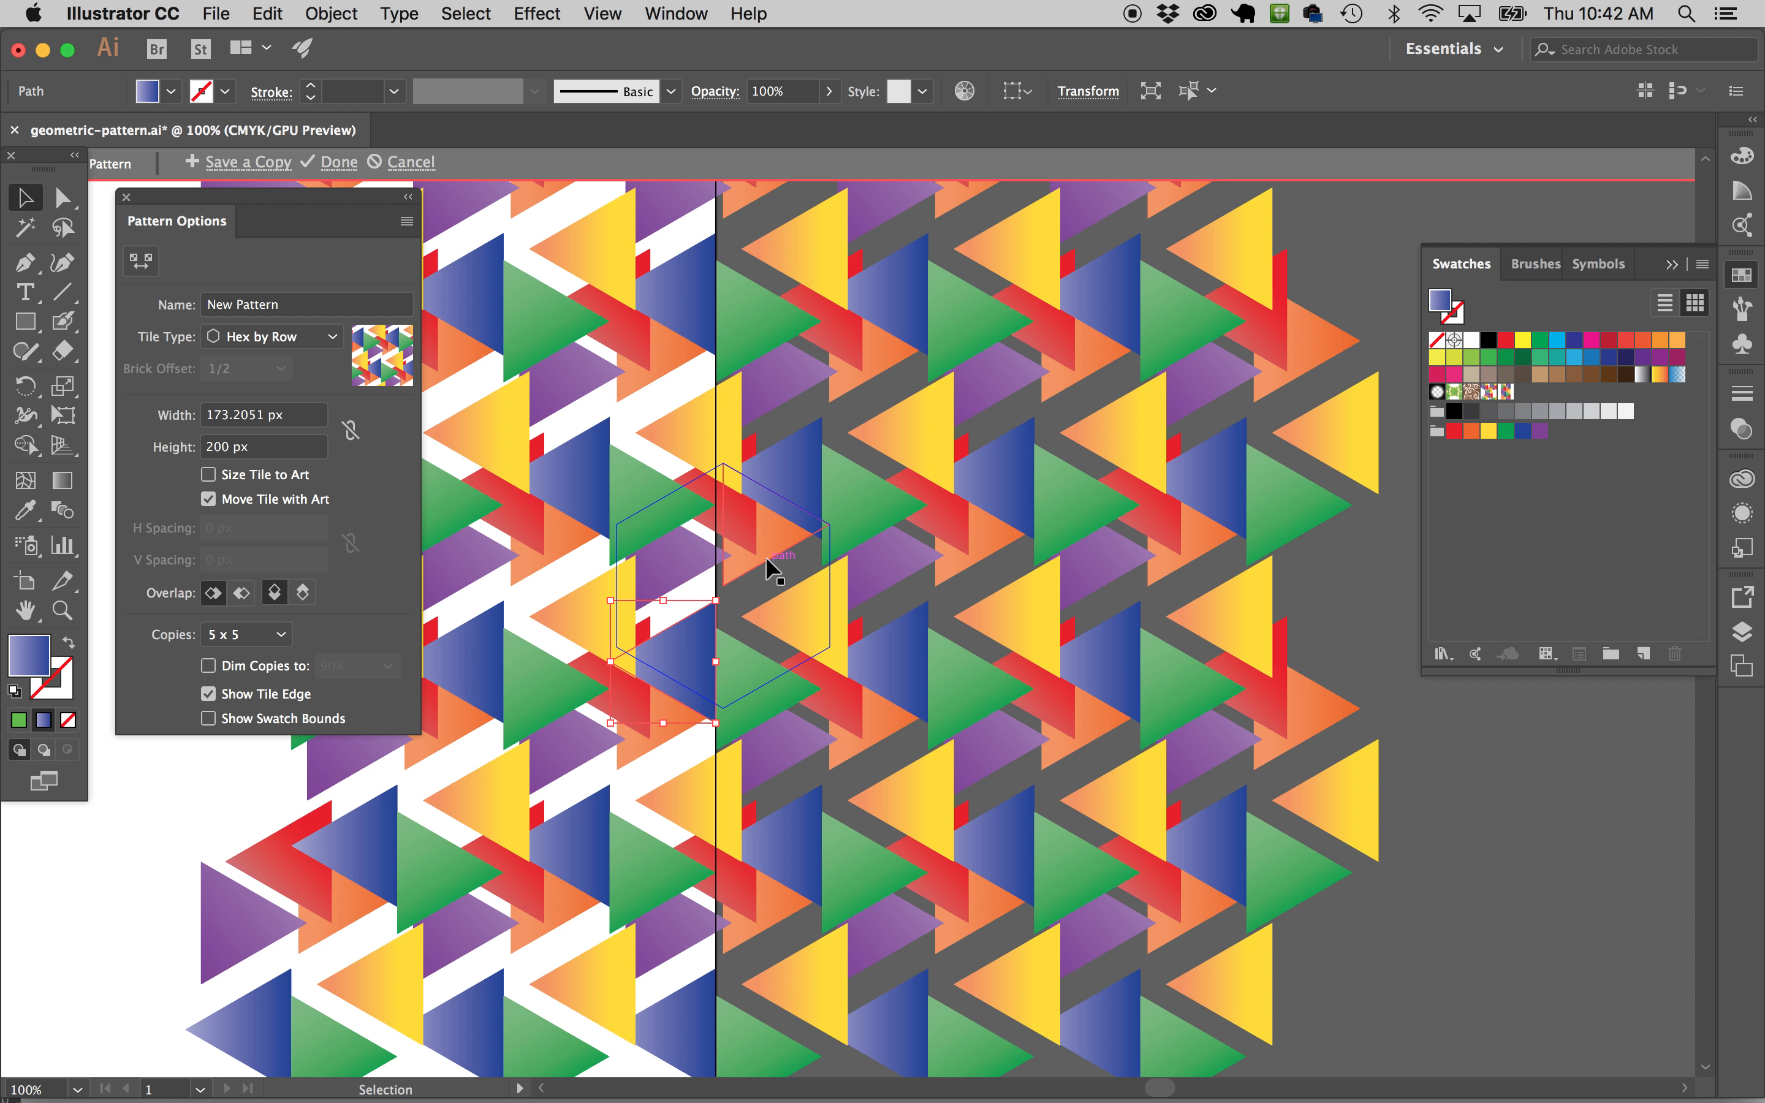
{"action": "key", "text": "super+minus"}
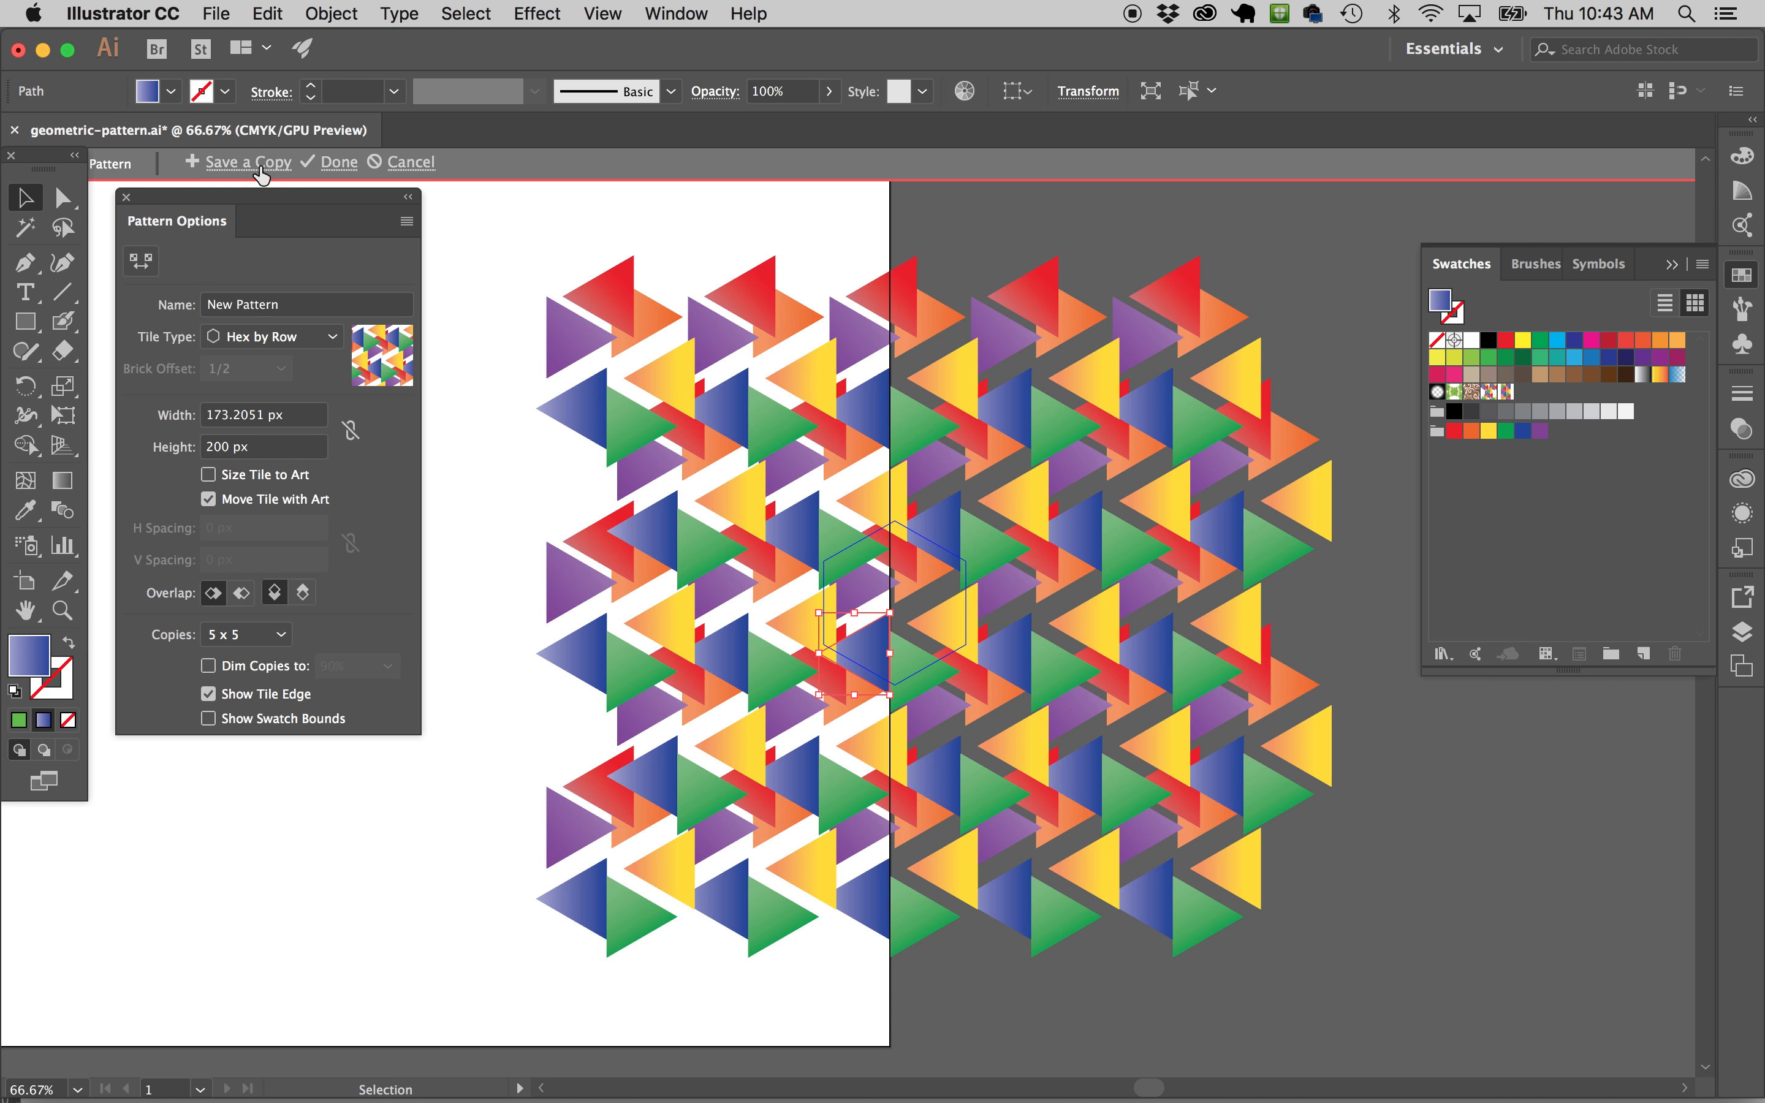
{"action": "left_click", "coordinate": [337, 165]}
Move the letter-size patterned rectangle close to the artboard's edge and deselect it.
{"action": "scroll", "coordinate": [779, 347], "scroll_direction": "right", "scroll_amount": 8}
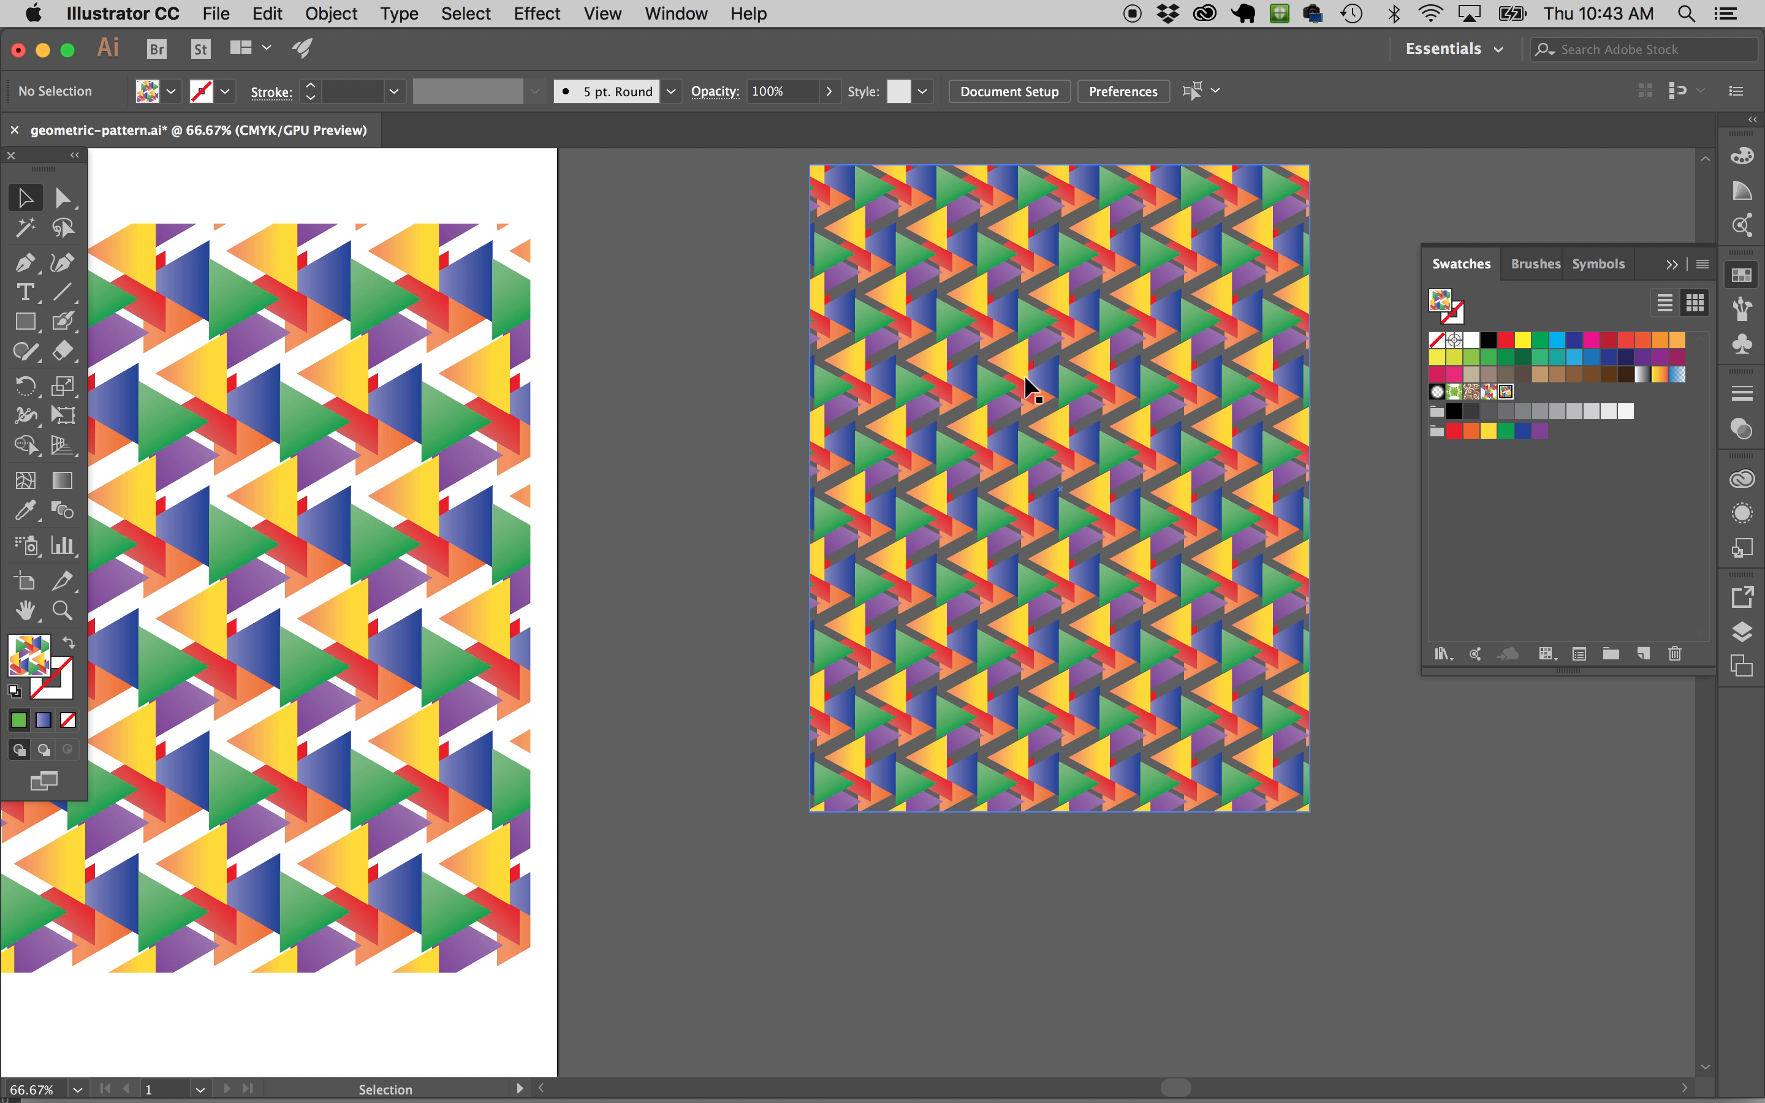
{"action": "scroll", "coordinate": [1032, 389], "scroll_direction": "left", "scroll_amount": 5}
{"action": "left_click_drag", "start_coordinate": [1243, 394], "coordinate": [1040, 529]}
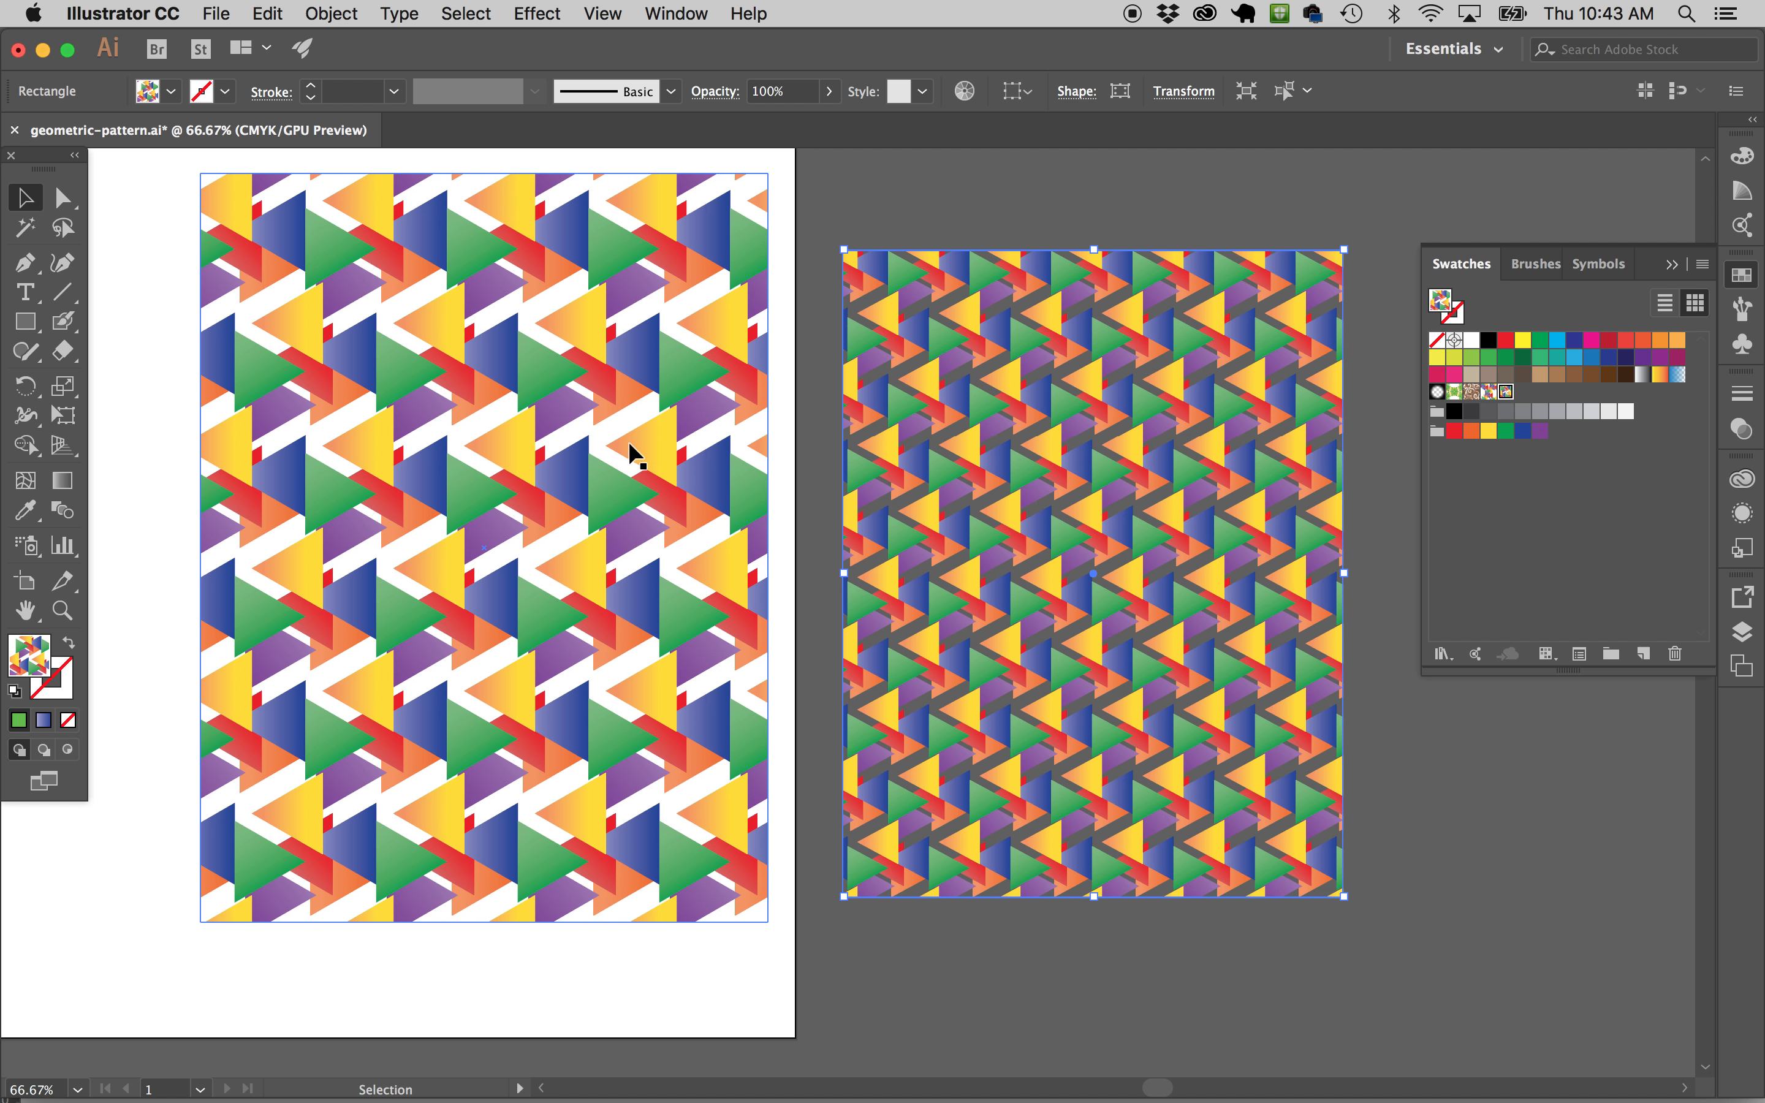
{"action": "scroll", "coordinate": [613, 430], "scroll_direction": "up", "scroll_amount": 5}
{"action": "scroll", "coordinate": [613, 430], "scroll_direction": "right", "scroll_amount": 2}
{"action": "scroll", "coordinate": [992, 664], "scroll_direction": "down", "scroll_amount": 4}
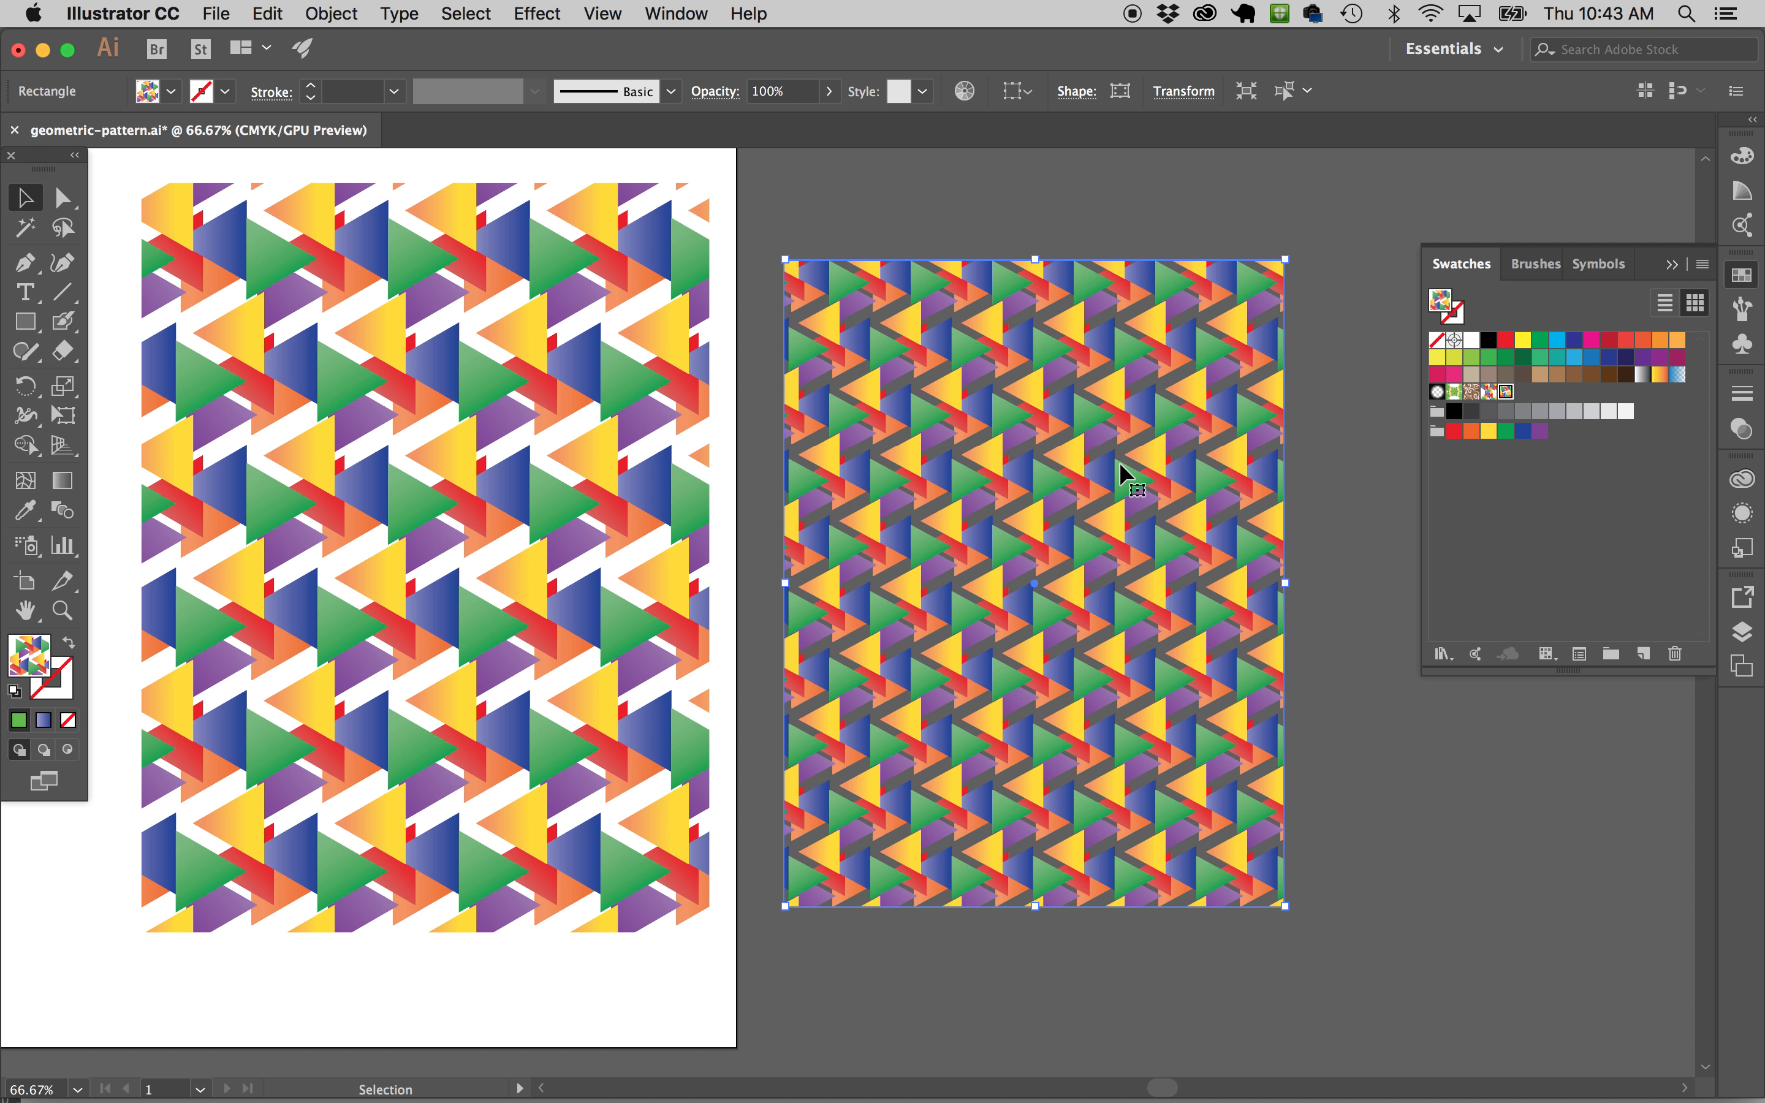
{"action": "scroll", "coordinate": [842, 667], "scroll_direction": "left", "scroll_amount": 7}
{"action": "scroll", "coordinate": [848, 669], "scroll_direction": "left", "scroll_amount": 5}
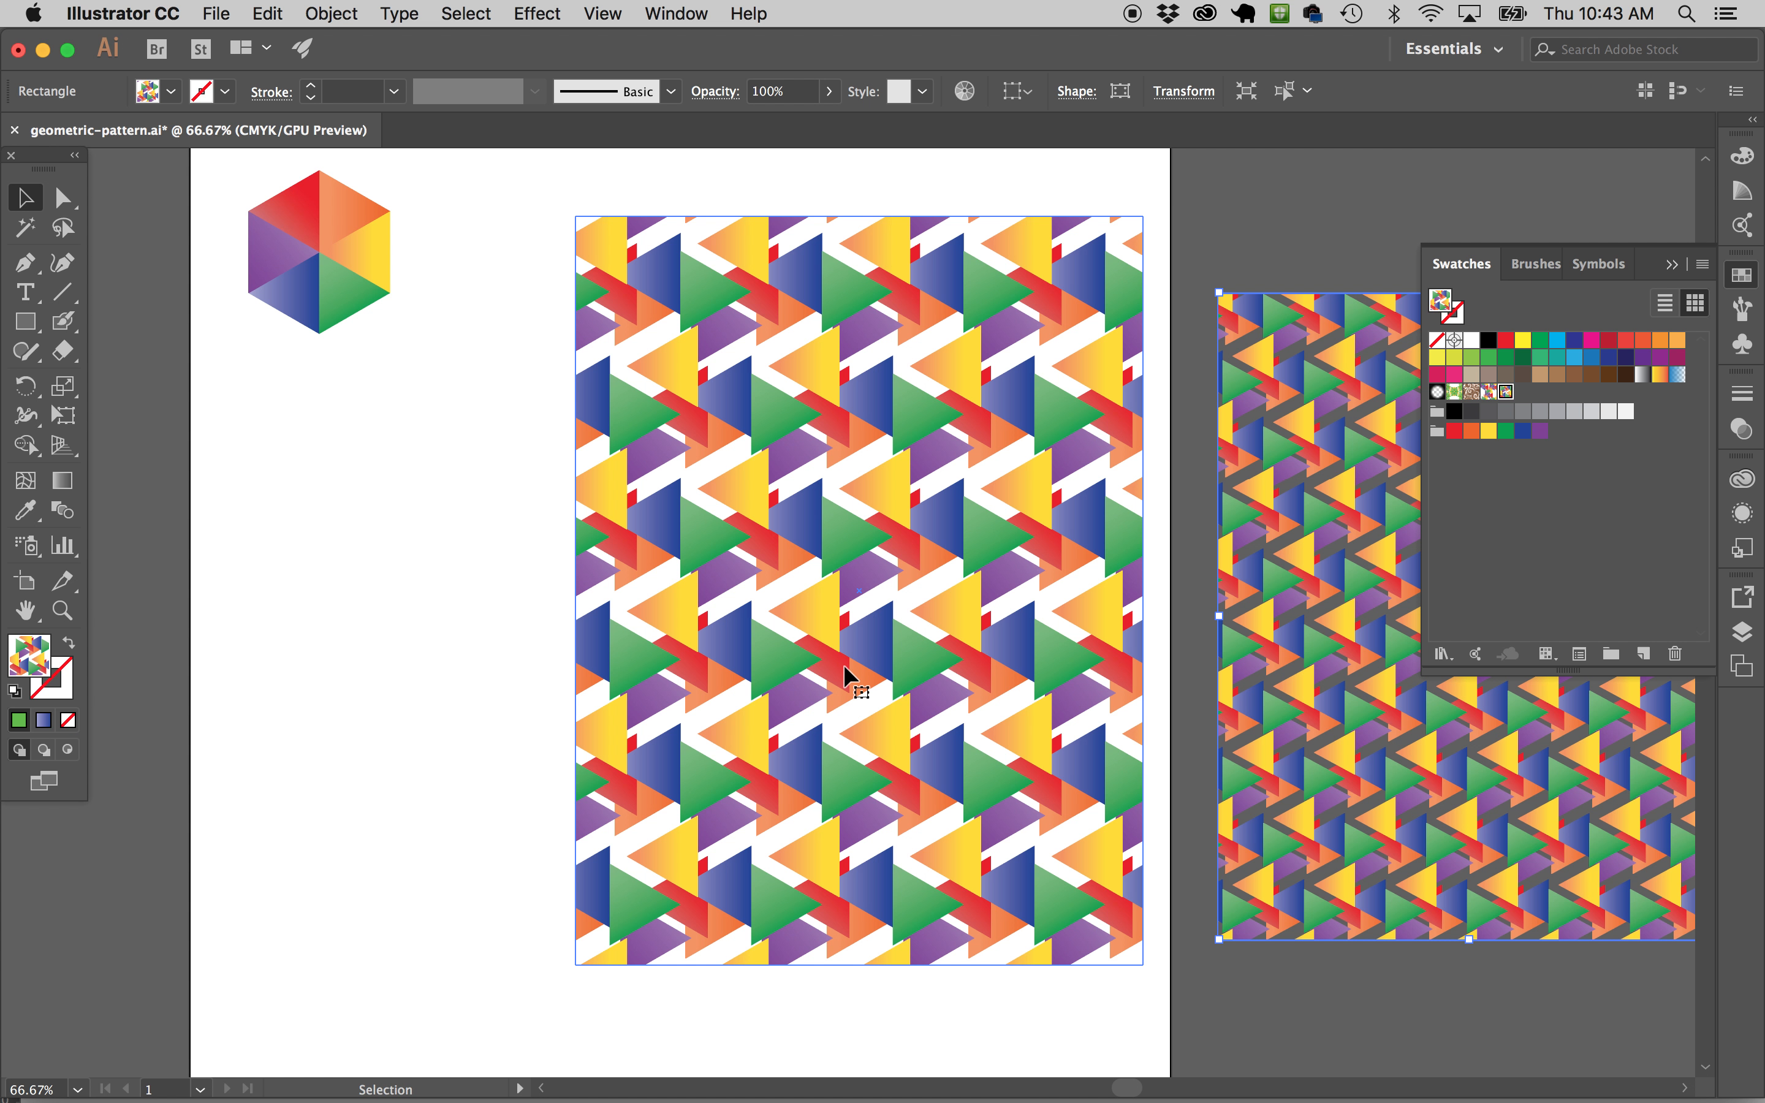
{"action": "left_click", "coordinate": [442, 532]}
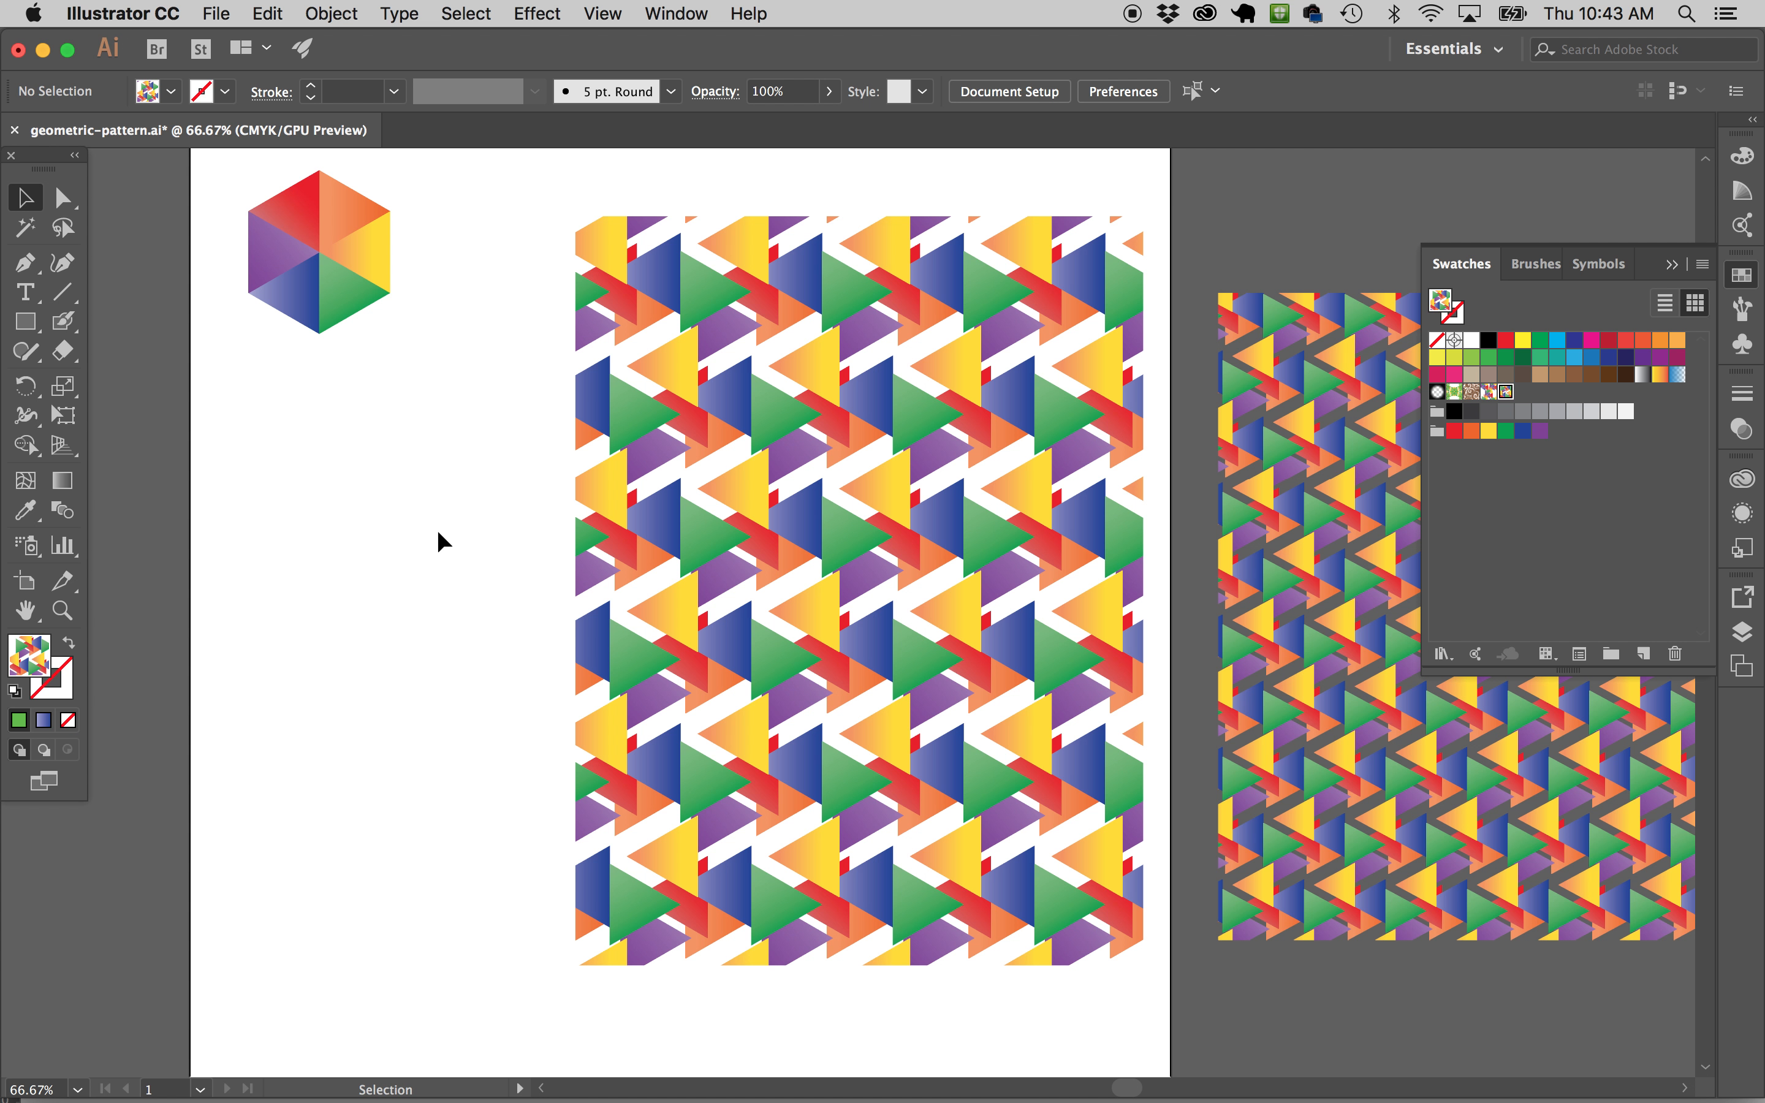
Copy the letter-size patterned rectangle outside the artboard.
{"action": "scroll", "coordinate": [551, 616], "scroll_direction": "right", "scroll_amount": 3}
{"action": "scroll", "coordinate": [554, 620], "scroll_direction": "right", "scroll_amount": 4}
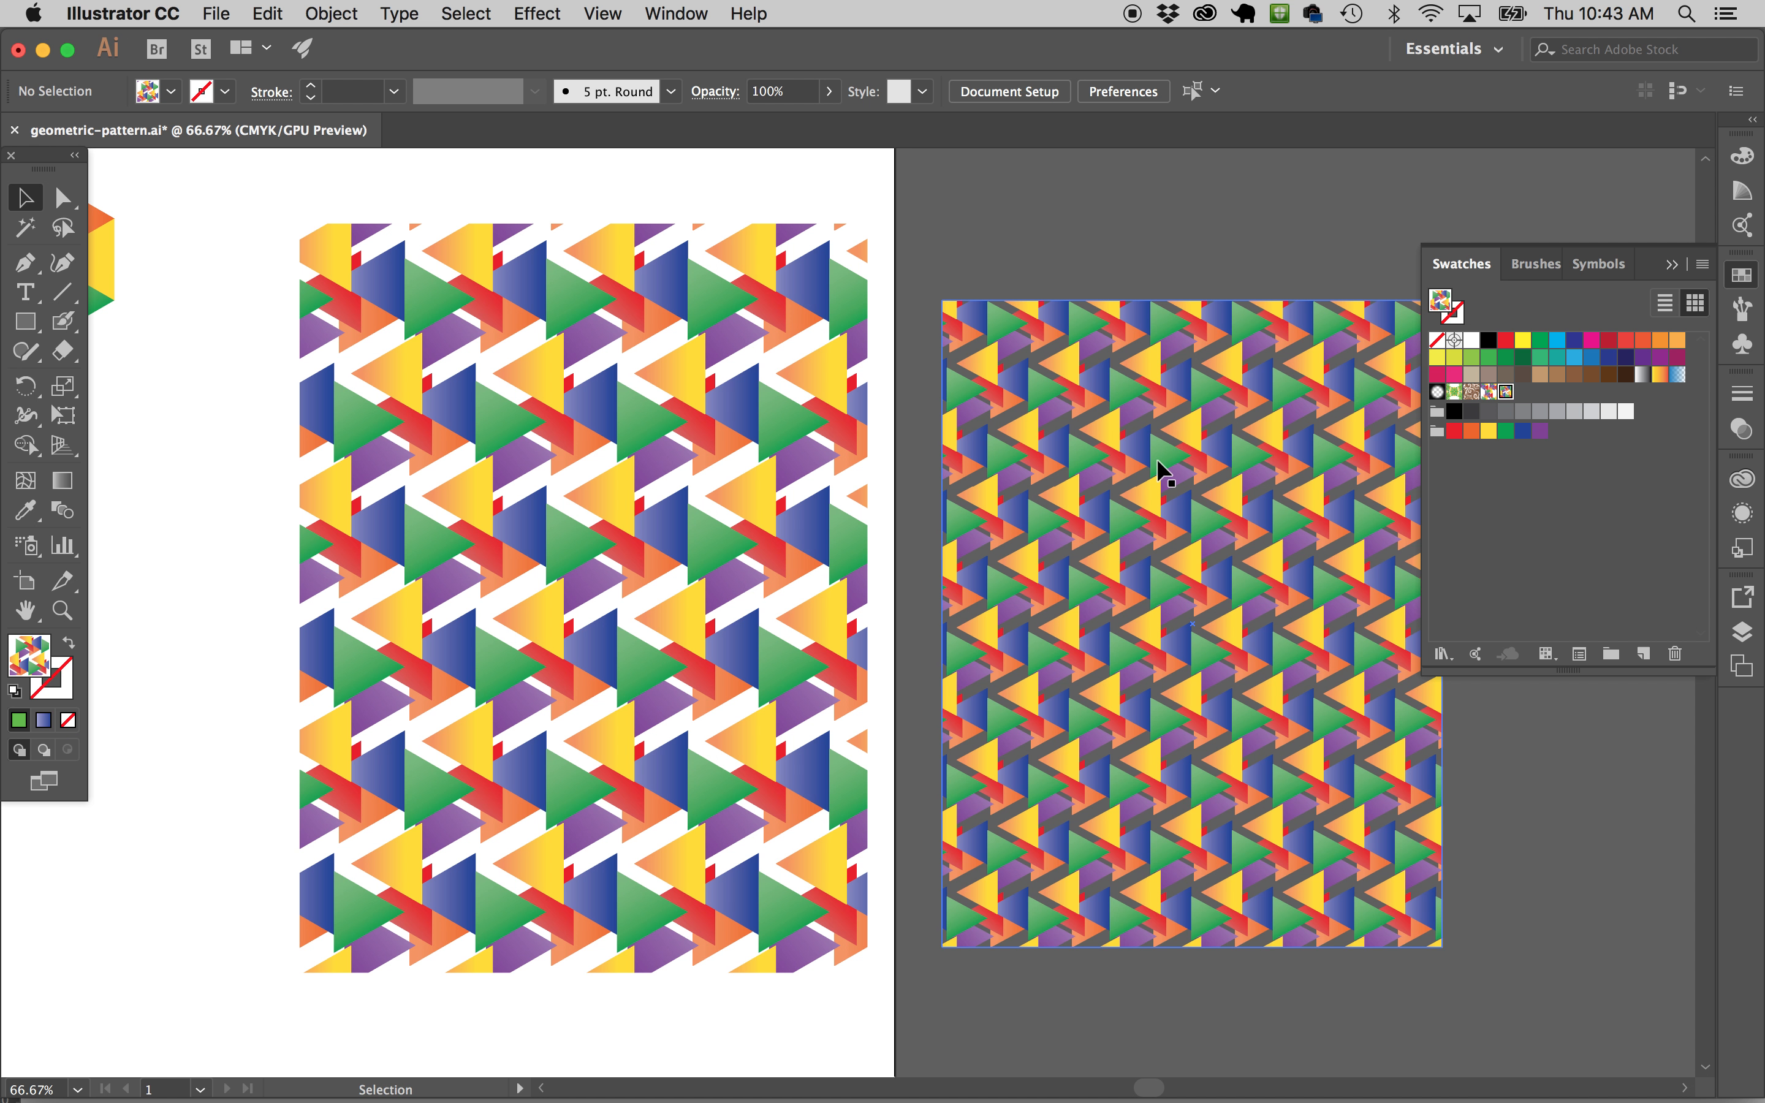
{"action": "left_click", "coordinate": [1163, 471]}
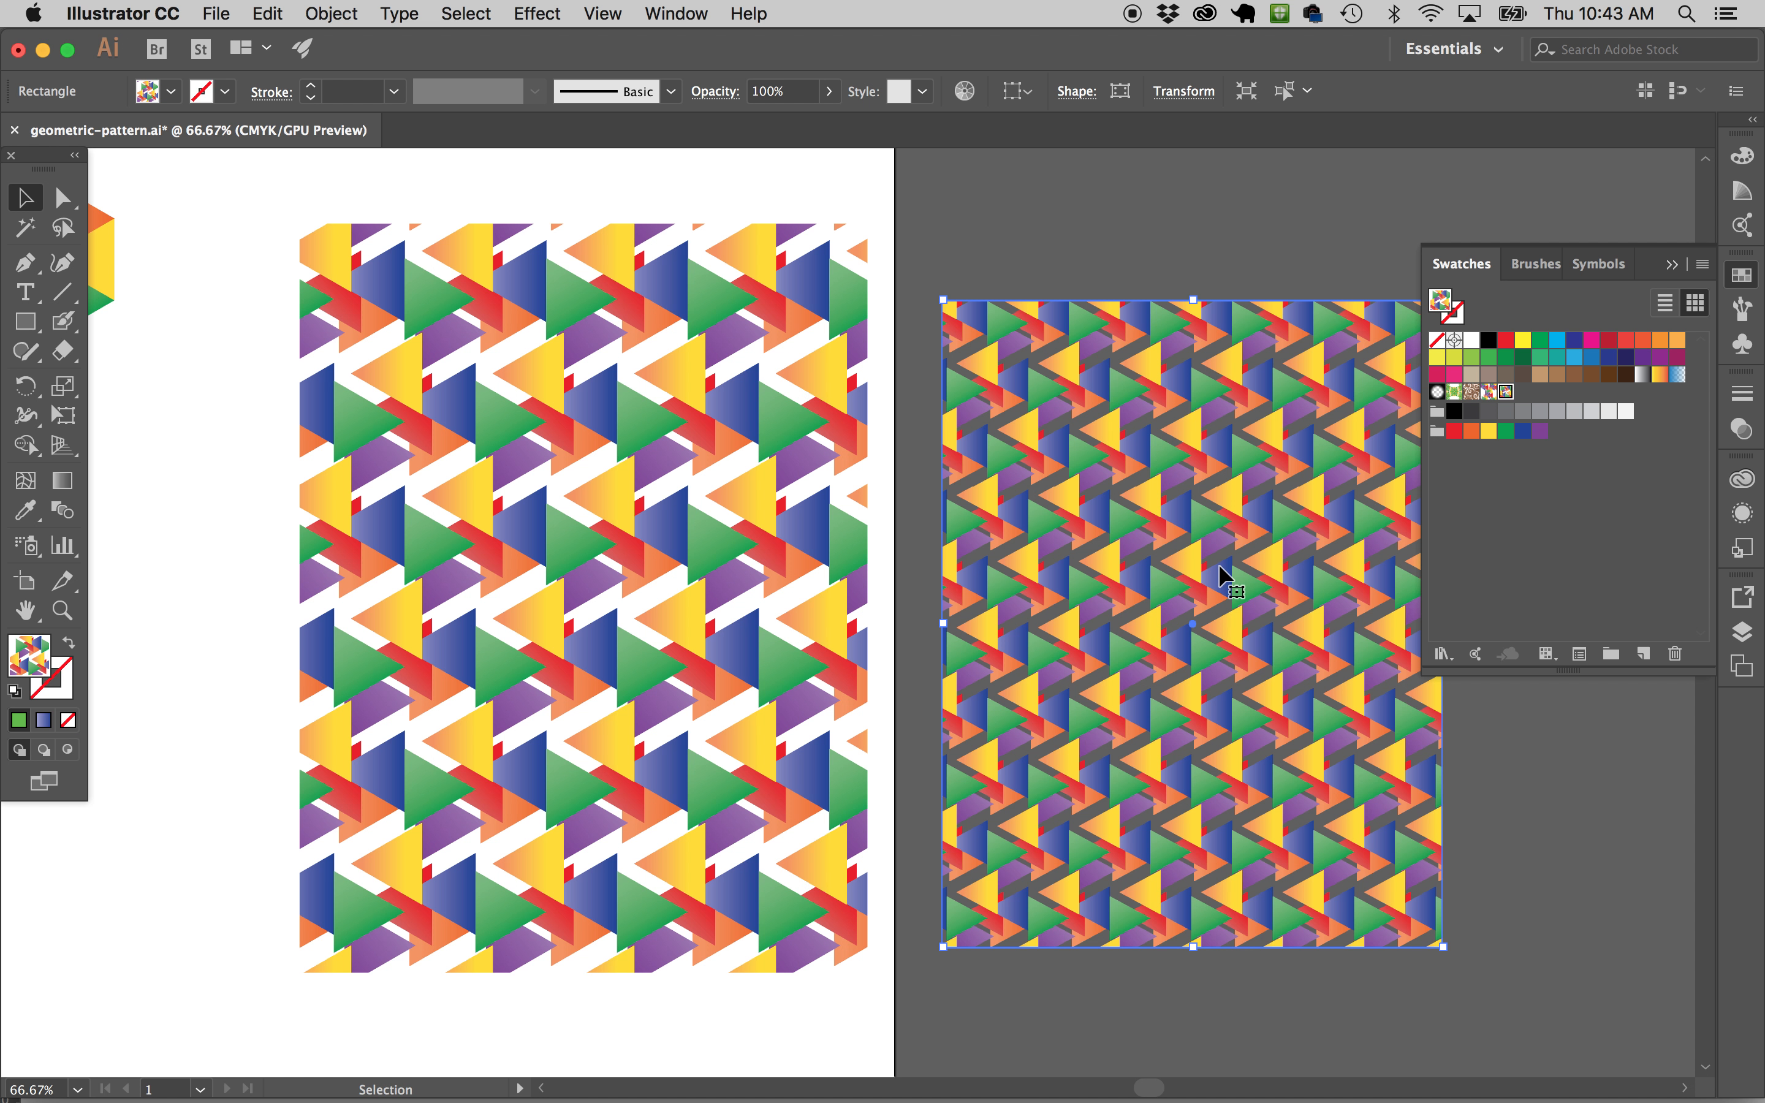
{"action": "key", "text": "super+c"}
Switch to Adobe Photoshop and create a new document with the Letter preset, 8.5 x 11 in at 300 ppi.
{"action": "mouse_move", "coordinate": [926, 1093]}
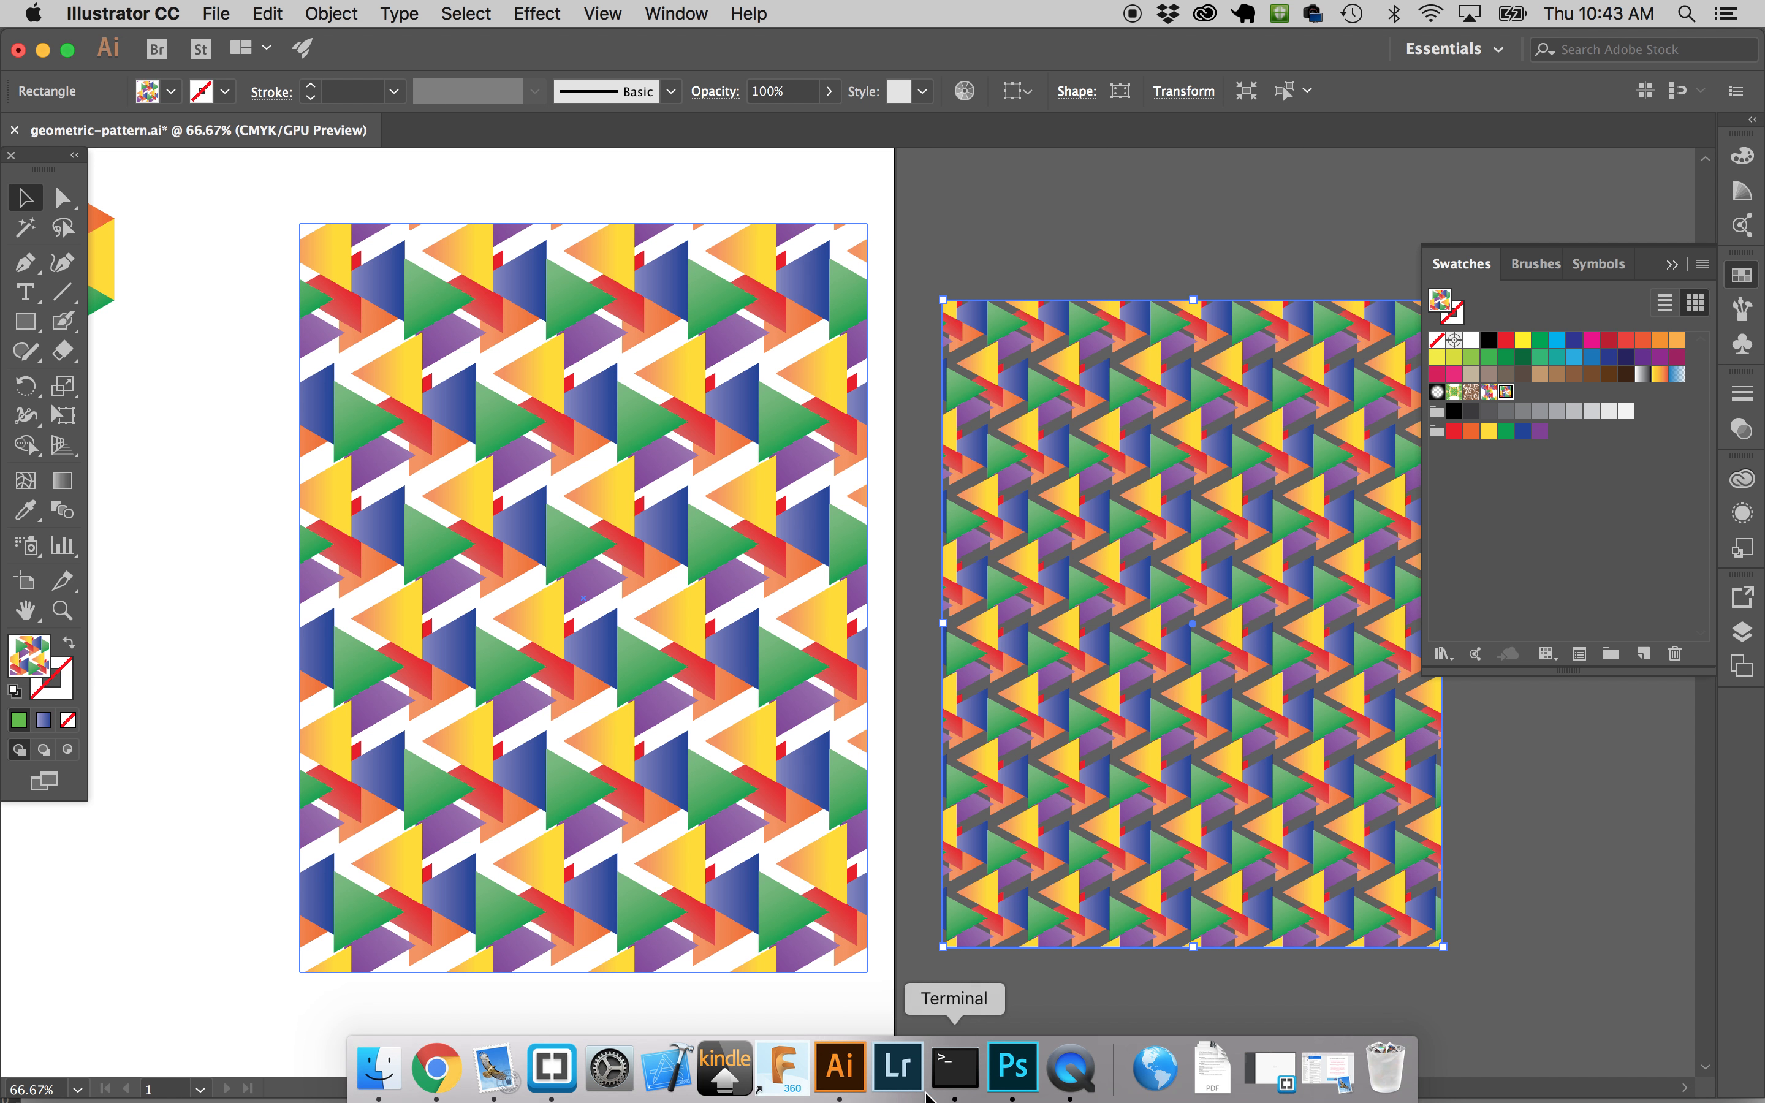
{"action": "left_click", "coordinate": [1014, 1067]}
{"action": "key", "text": "super+n"}
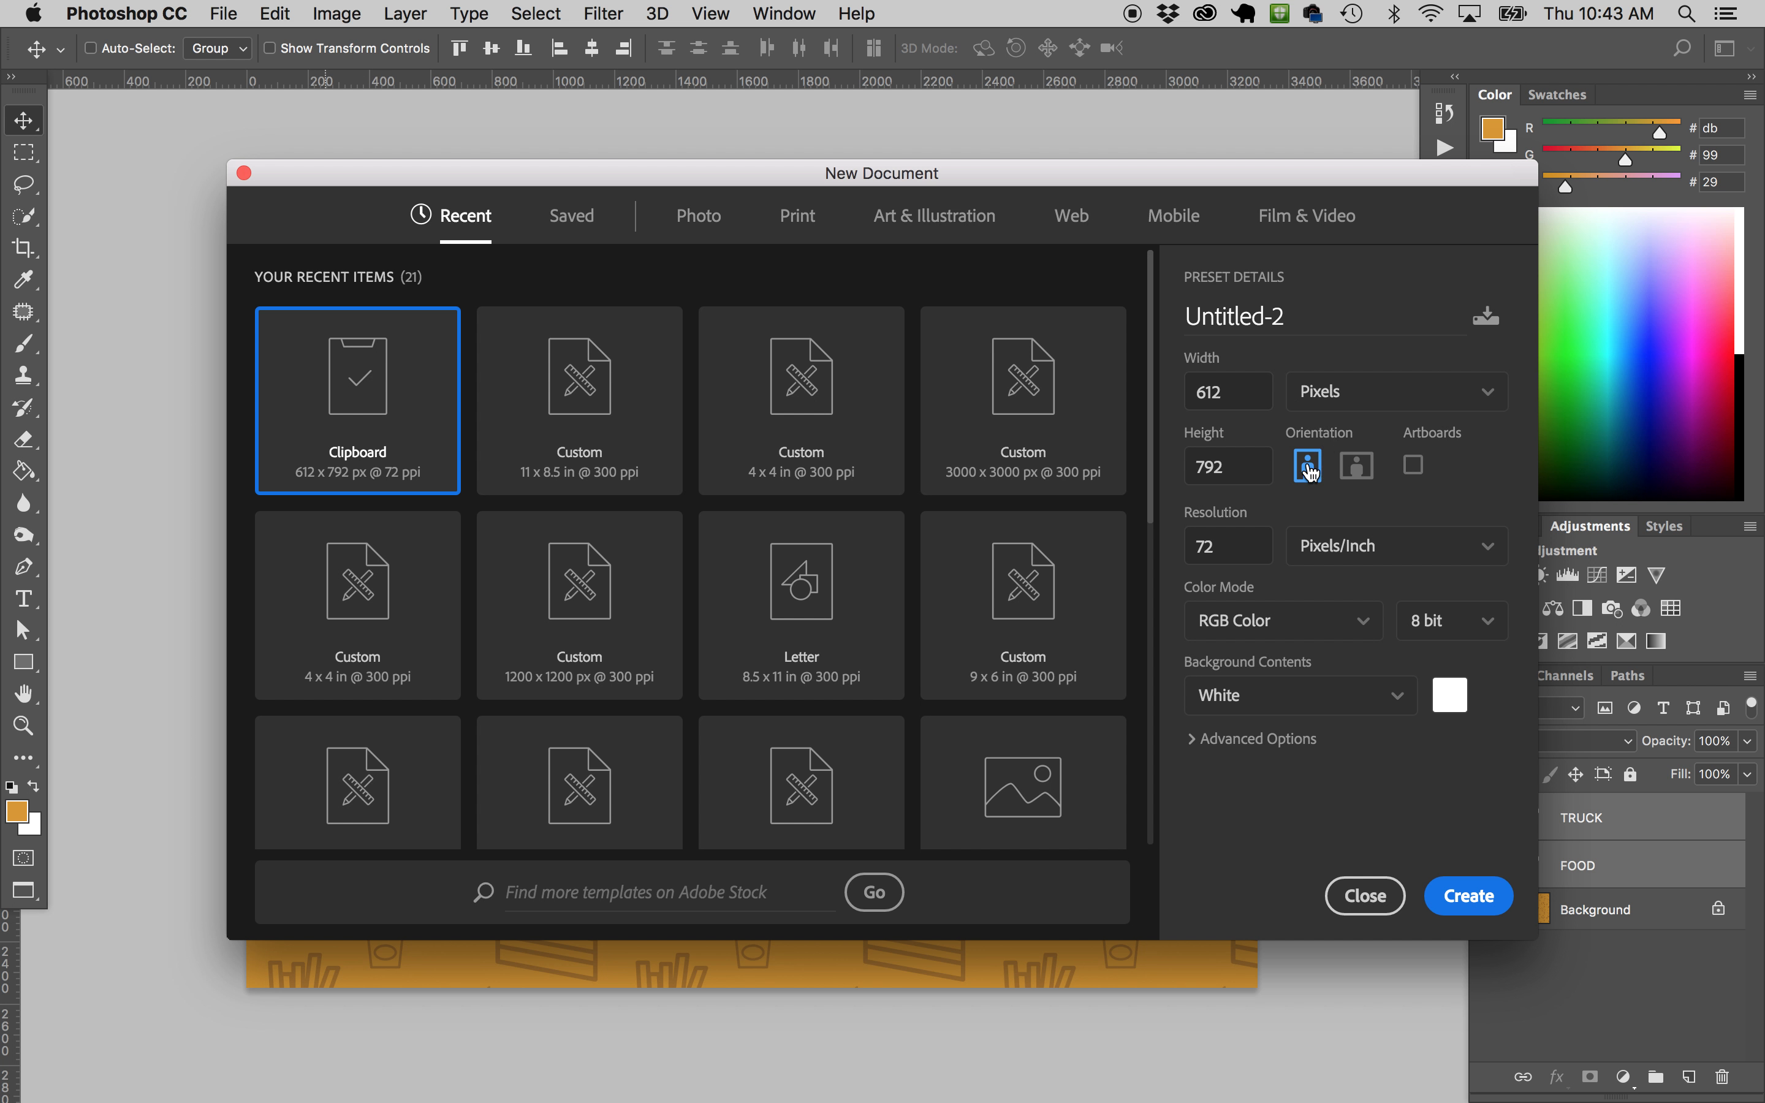
{"action": "left_click", "coordinate": [818, 611]}
{"action": "left_click", "coordinate": [1489, 897]}
Paste the copied rectangle as a Smart Object, adding it to the current library, and commit its placement.
{"action": "key", "text": "super+v"}
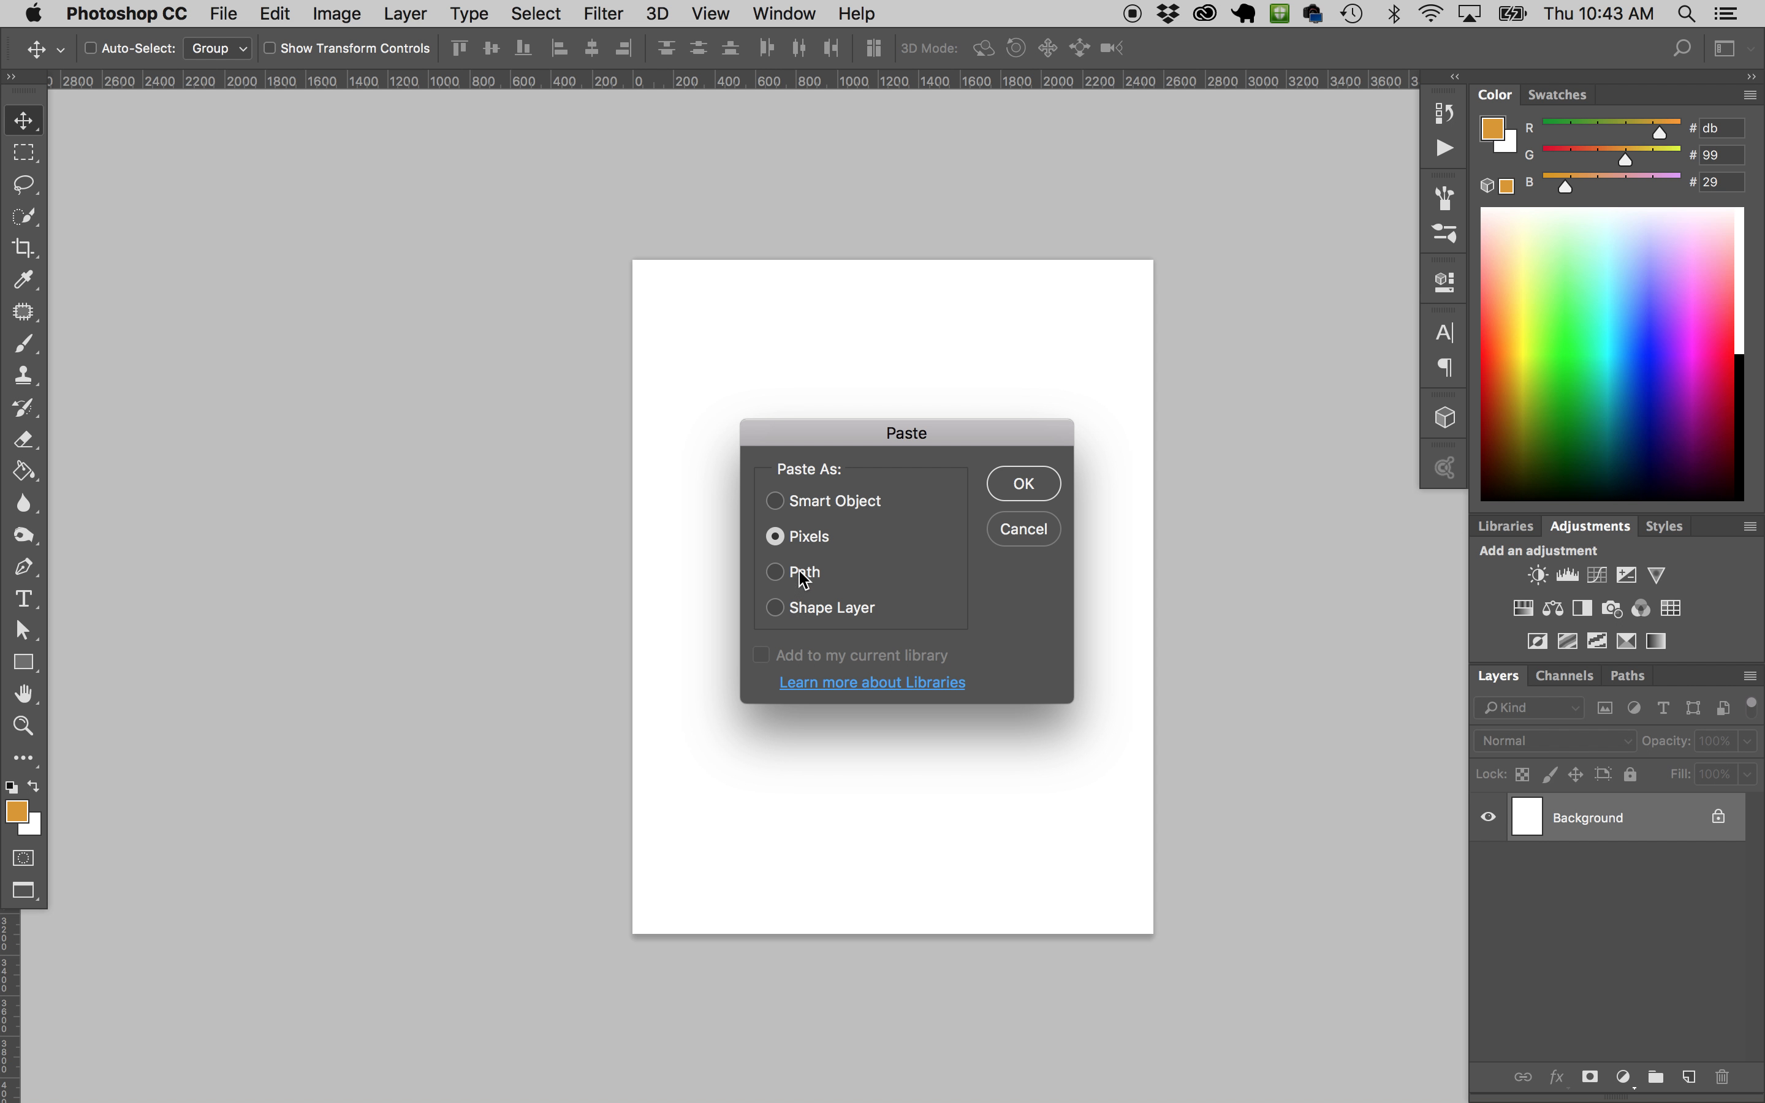
{"action": "left_click", "coordinate": [812, 507]}
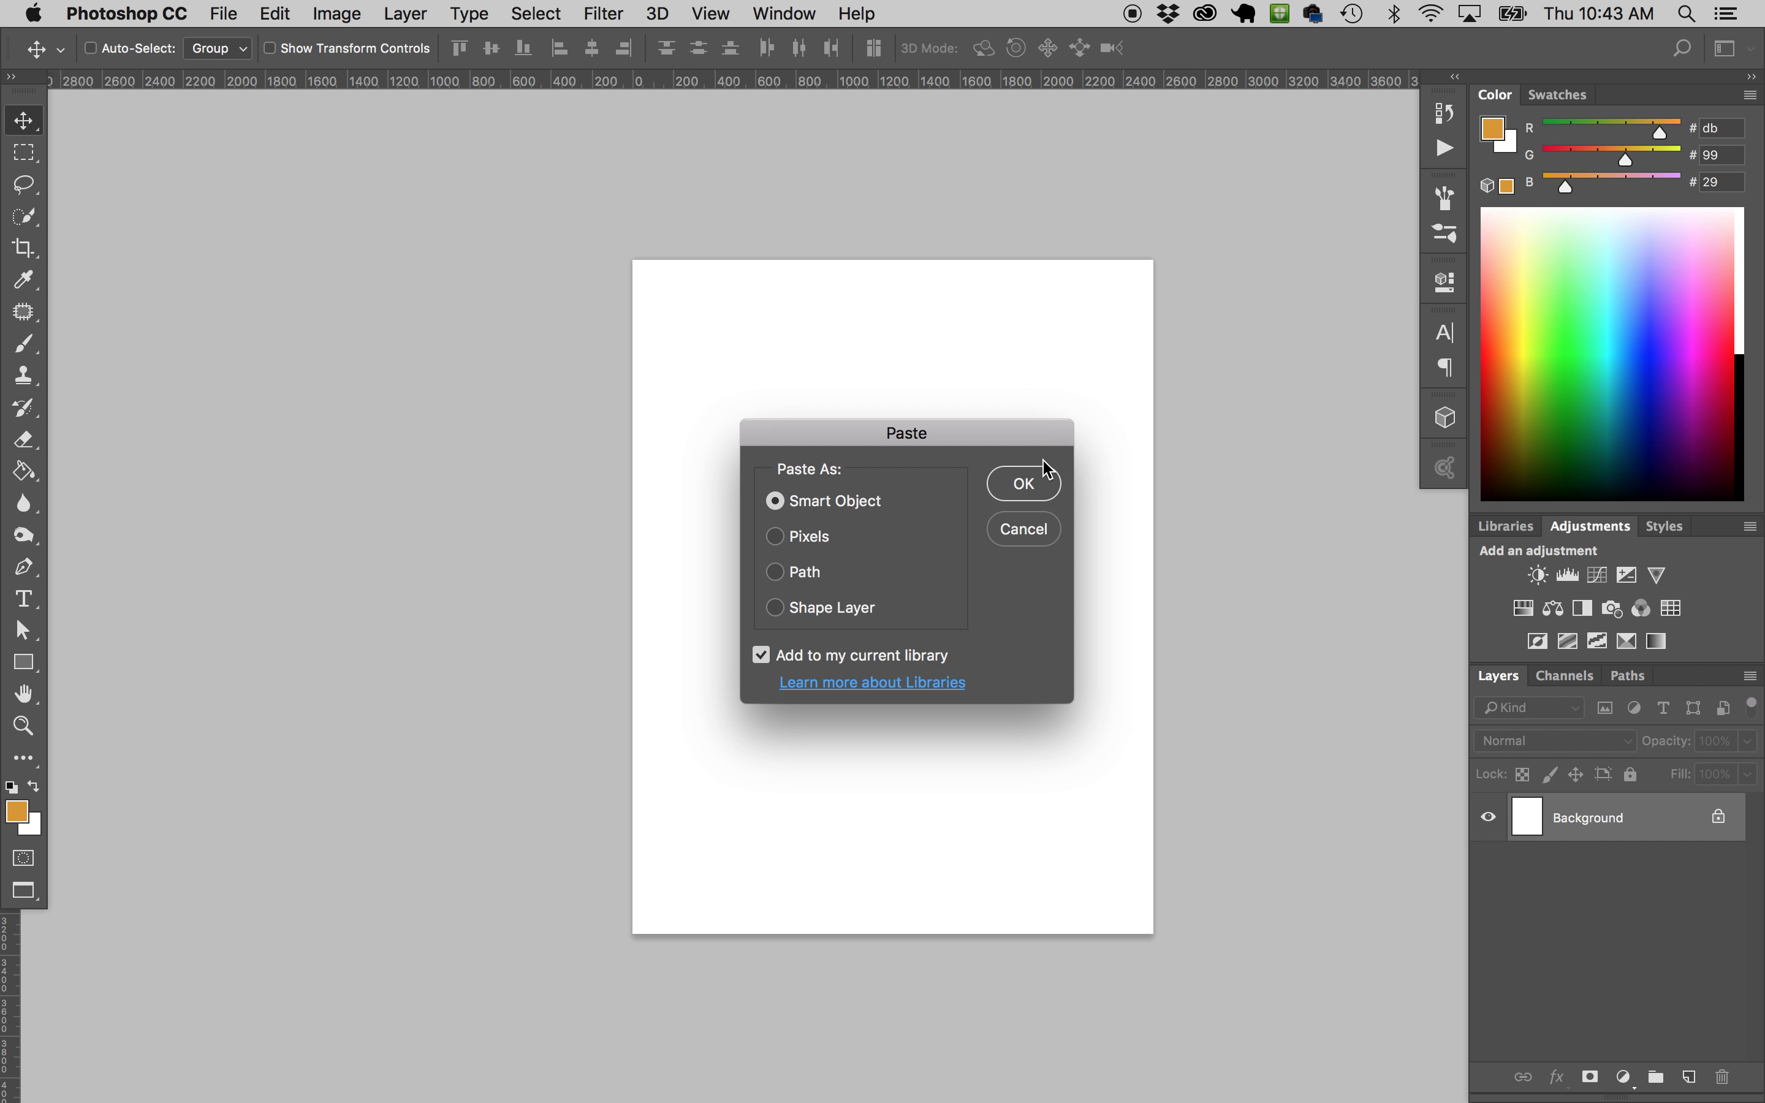
{"action": "left_click", "coordinate": [1024, 483]}
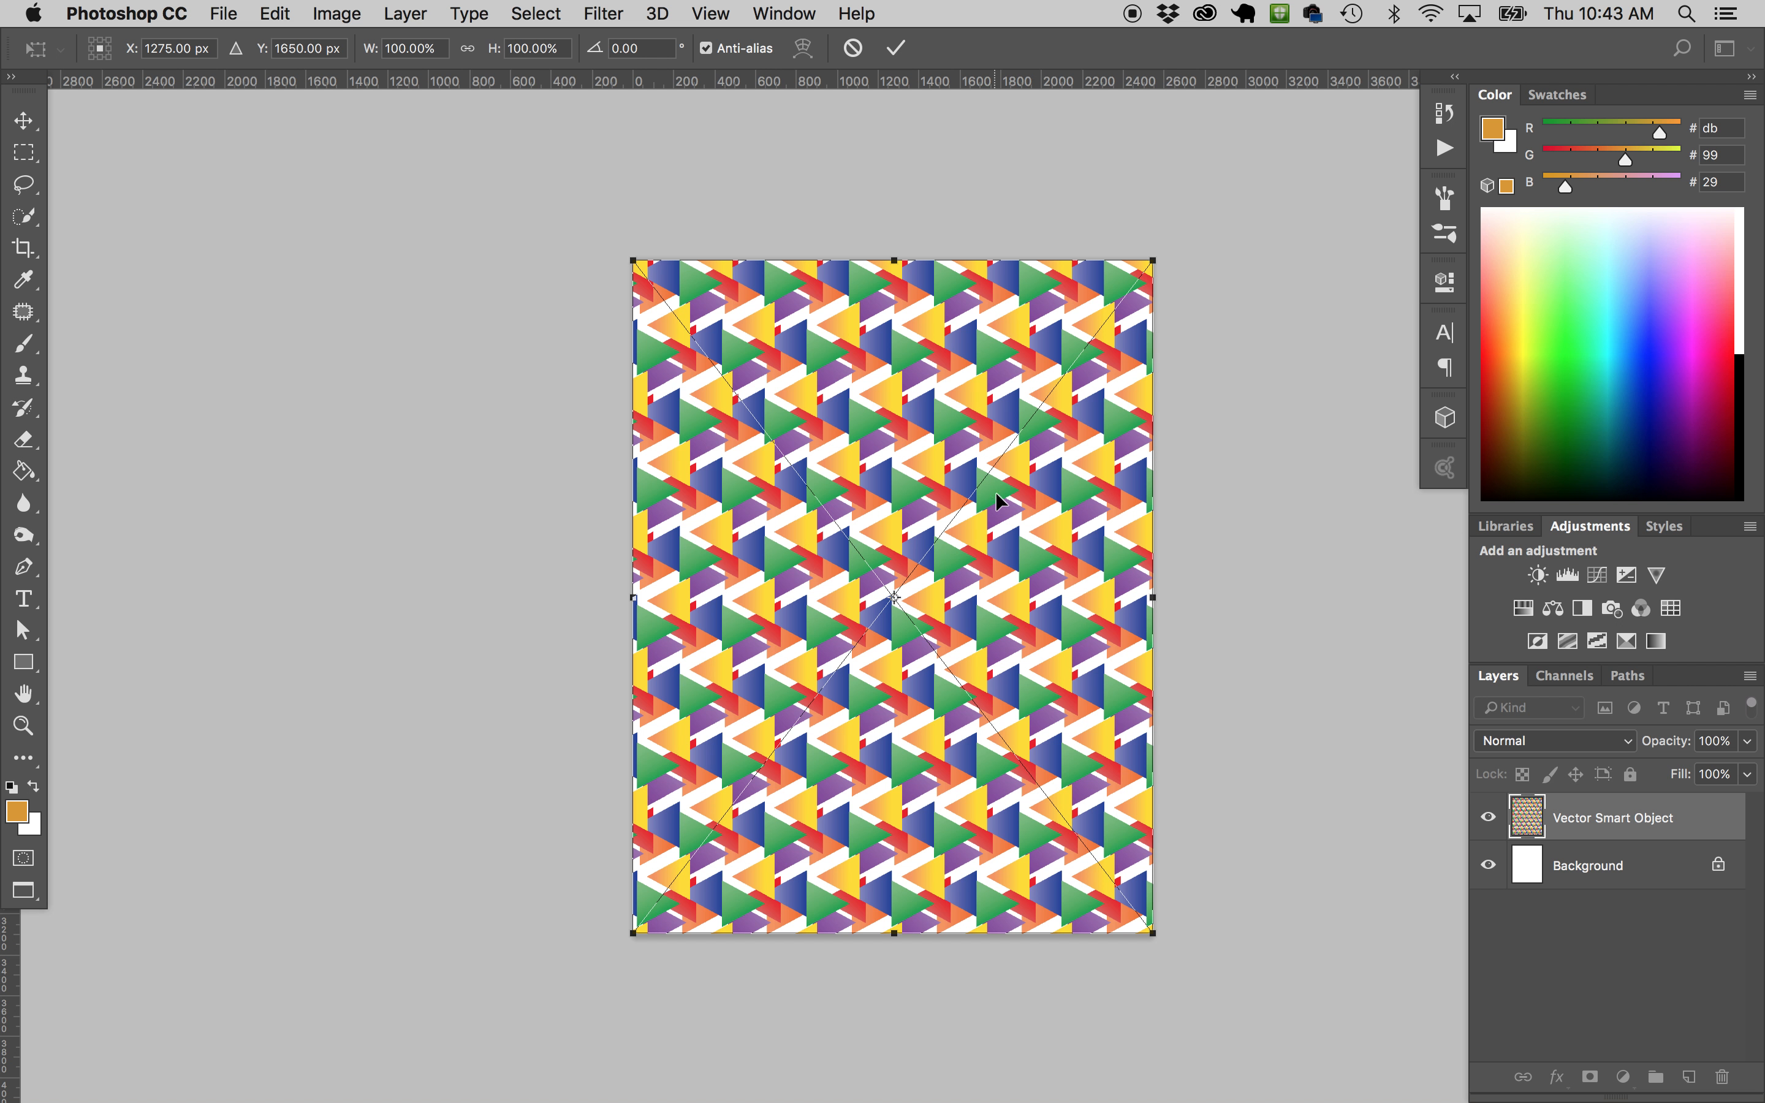
{"action": "key", "text": "Return"}
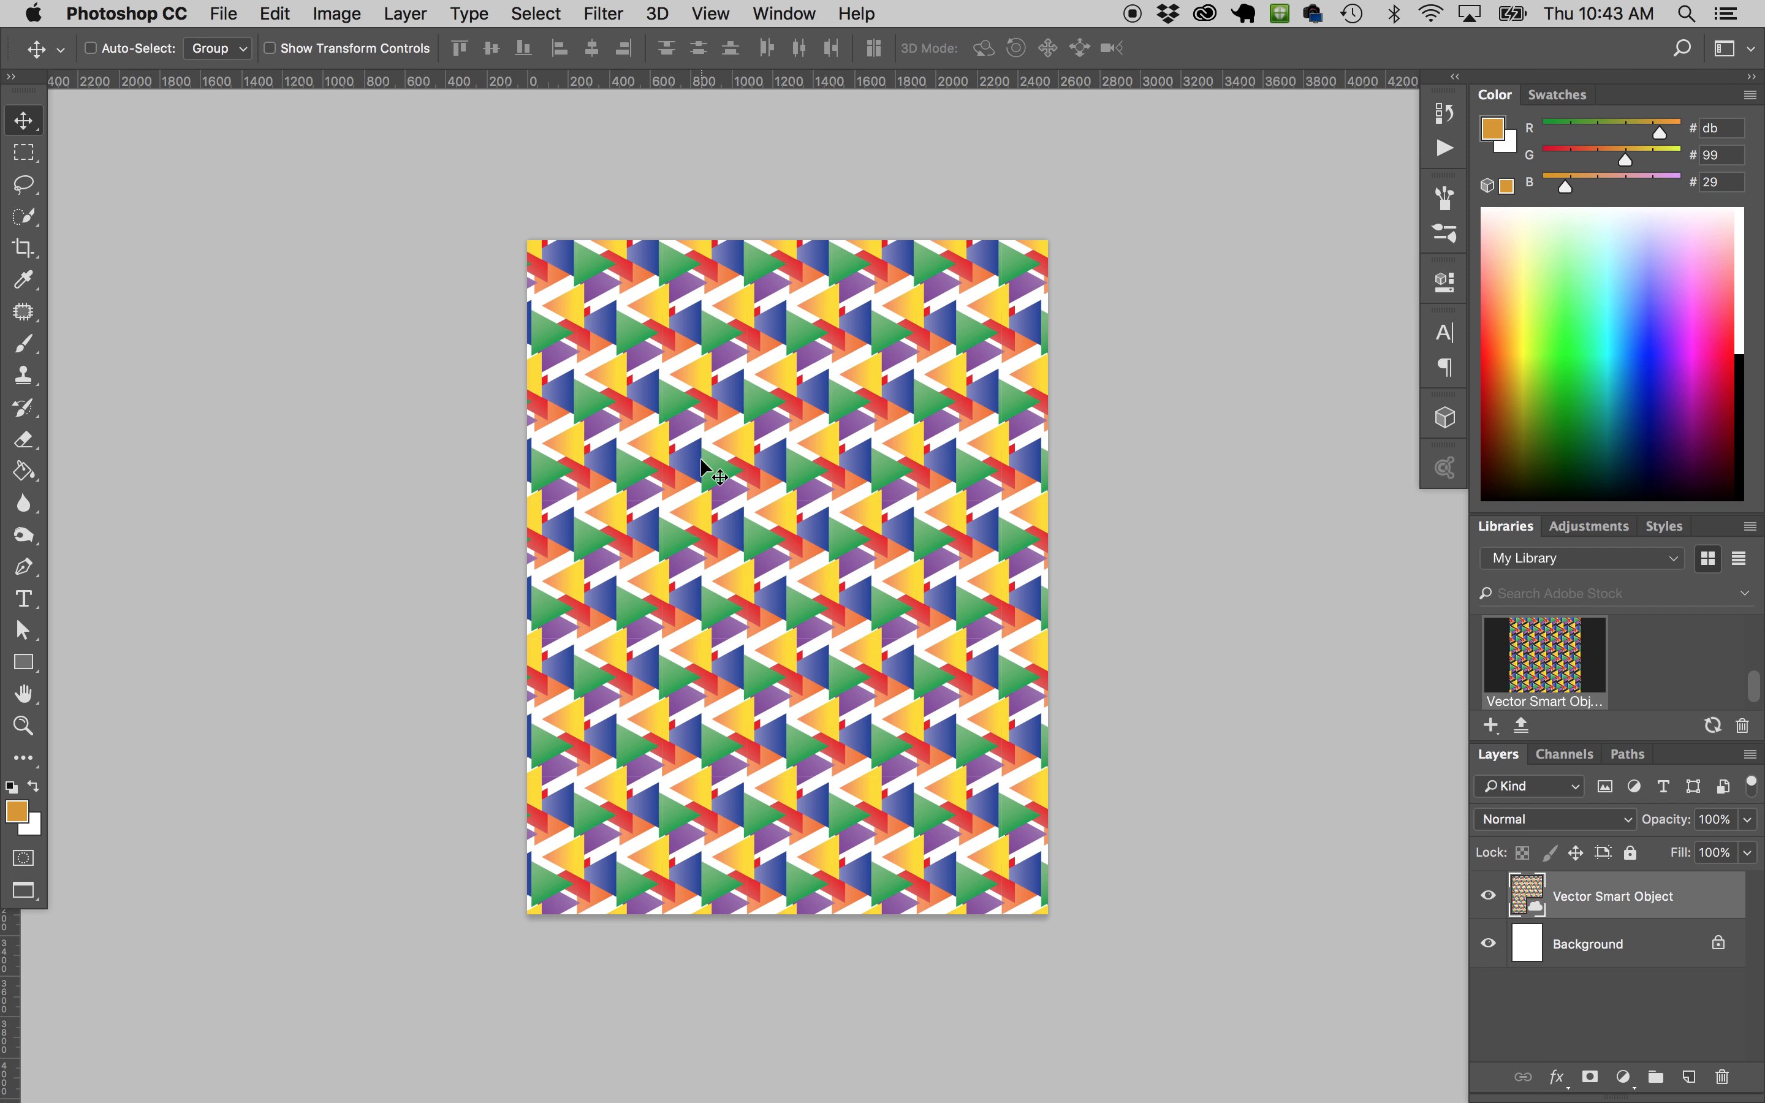
Add the text SAVED in black Cubano over the upper part of the pattern and enlarge it to about 555 px.
{"action": "key", "text": "t"}
{"action": "left_click", "coordinate": [647, 423]}
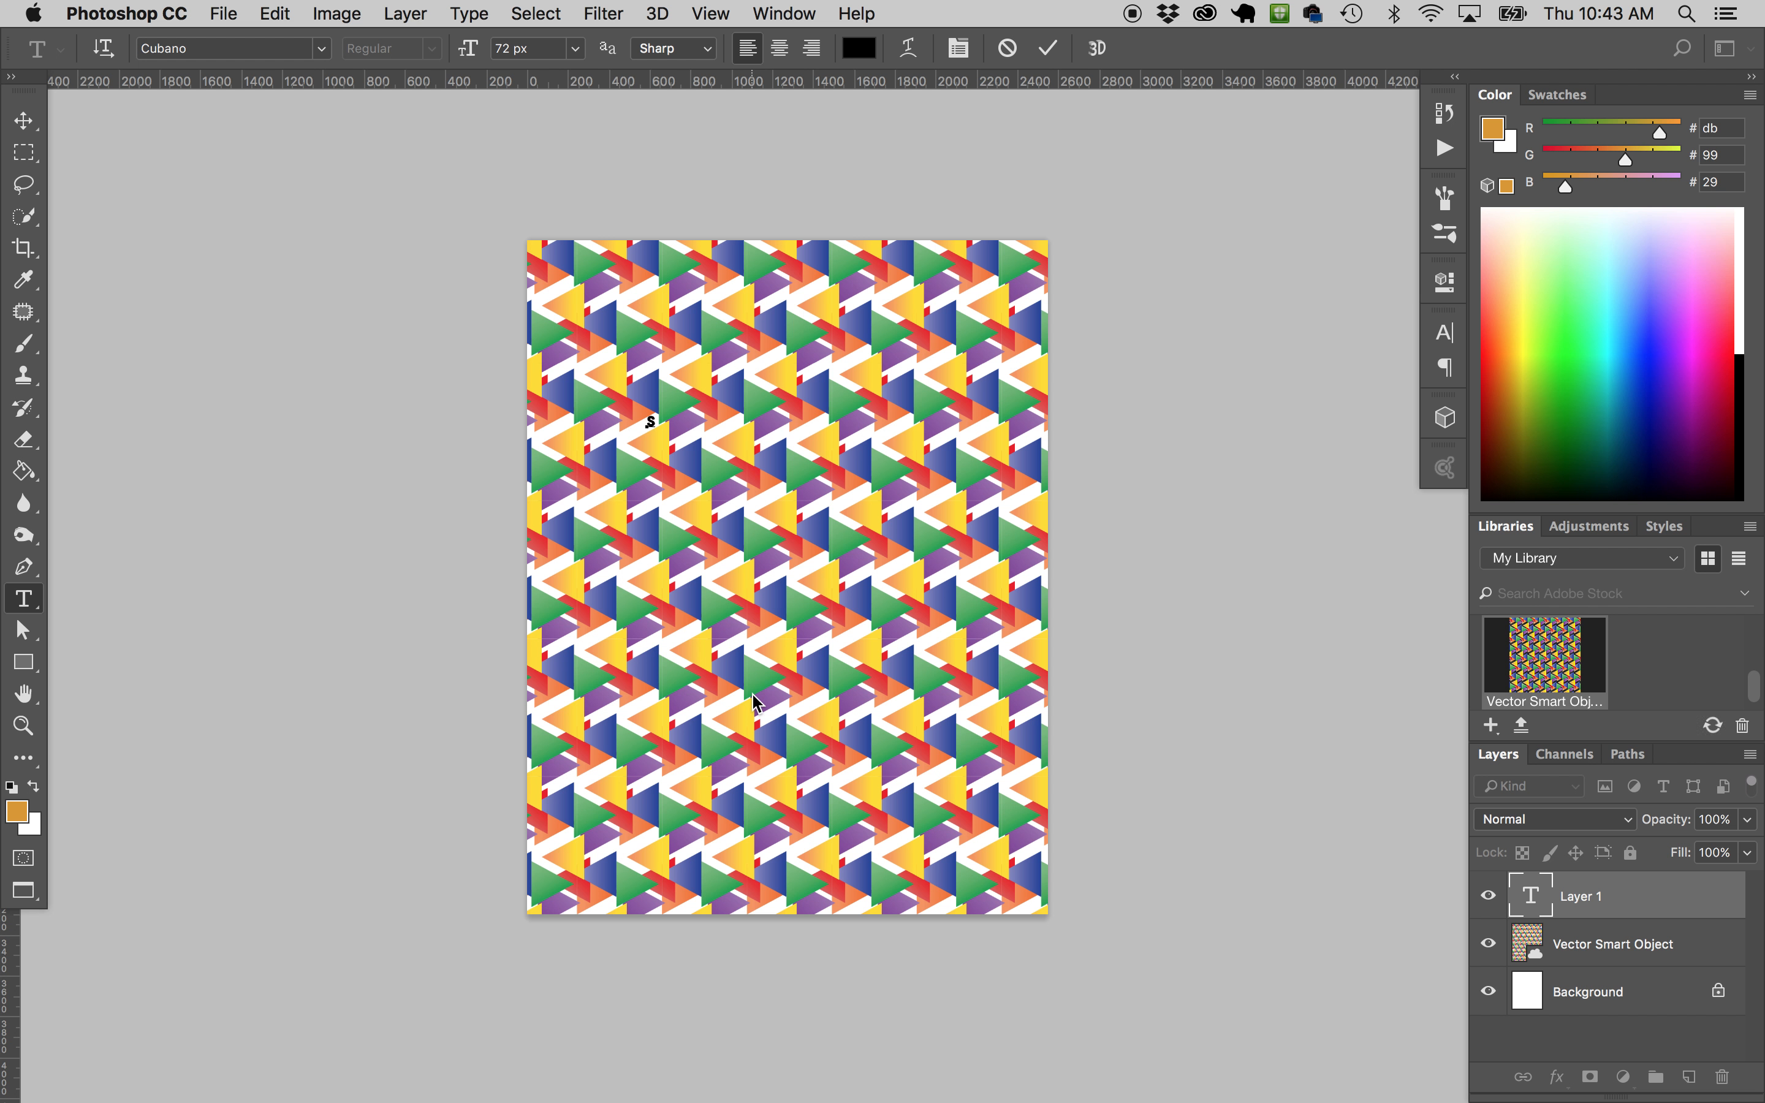
{"action": "type", "text": "SAVED"}
{"action": "key", "text": "super+Return"}
{"action": "key", "text": "super+t"}
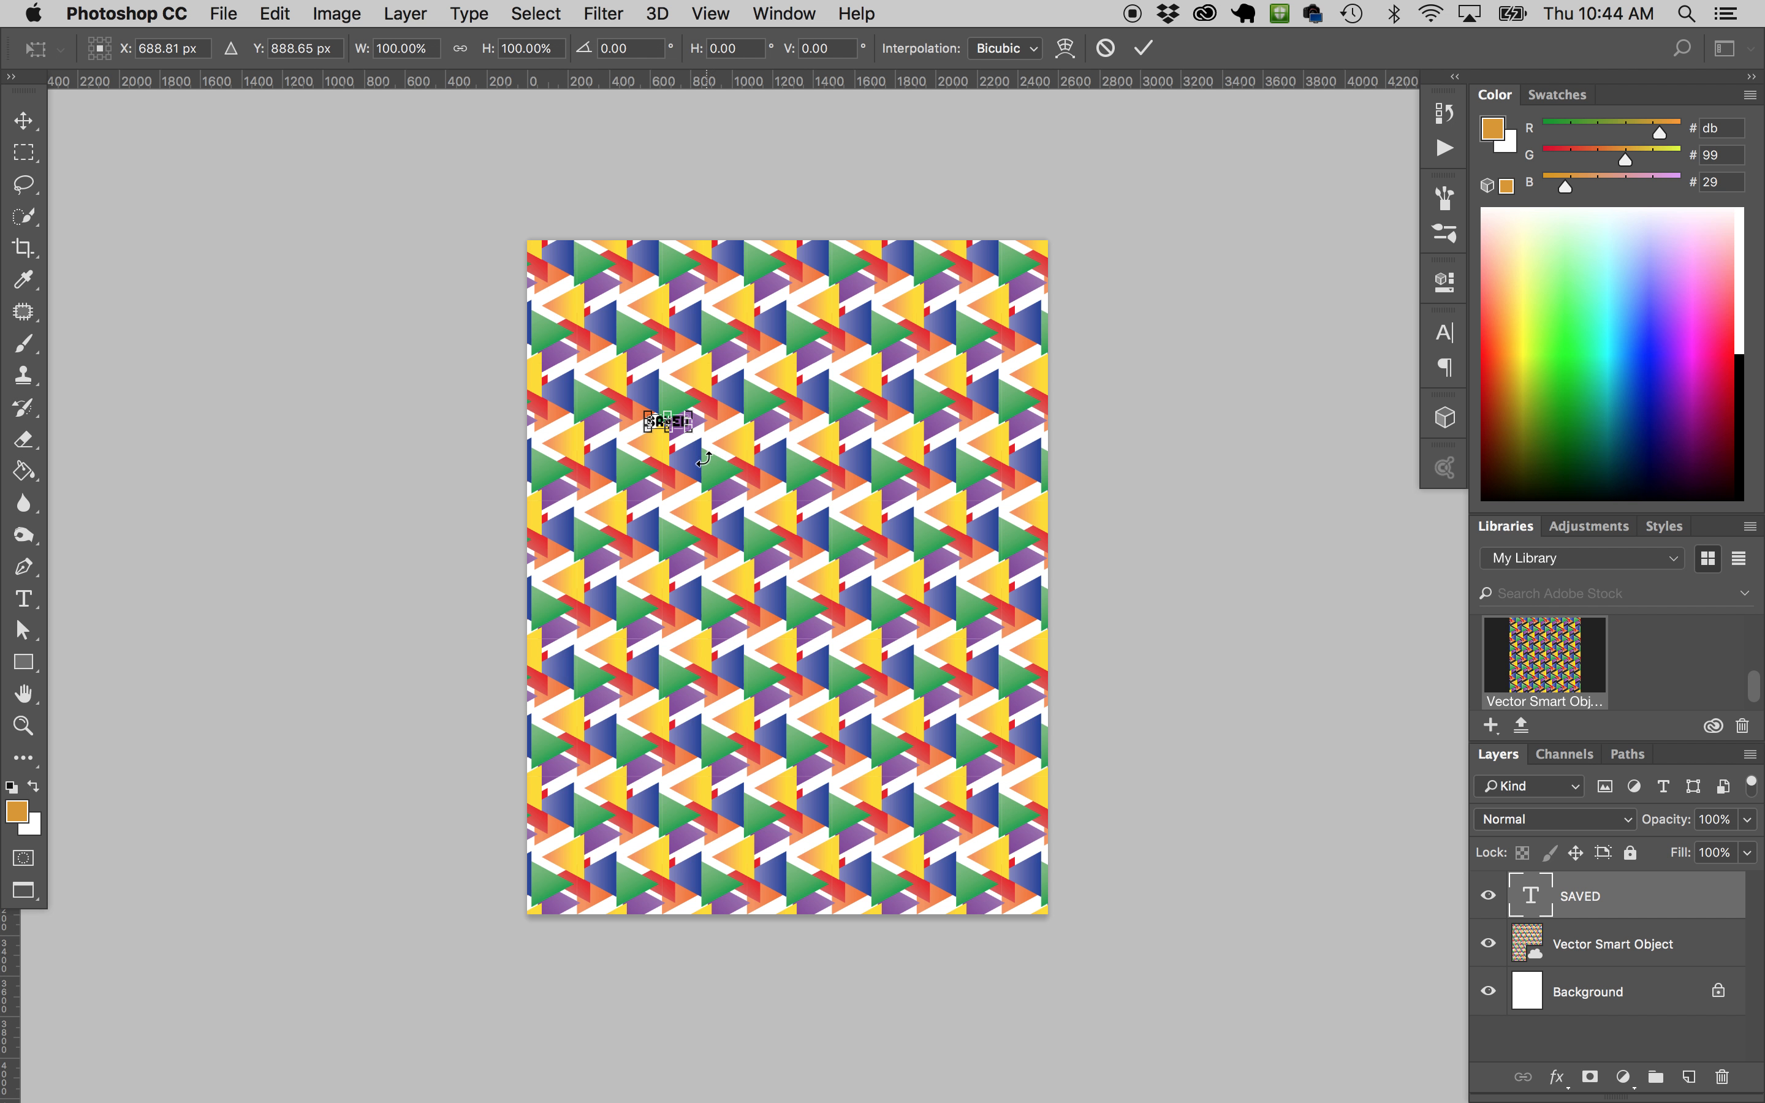
{"action": "left_click_drag", "start_coordinate": [693, 432], "coordinate": [909, 482]}
{"action": "key", "text": "Return"}
Duplicate the SAVED text below the original and change the copy to BY.
{"action": "left_click_drag", "start_coordinate": [881, 414], "coordinate": [860, 548]}
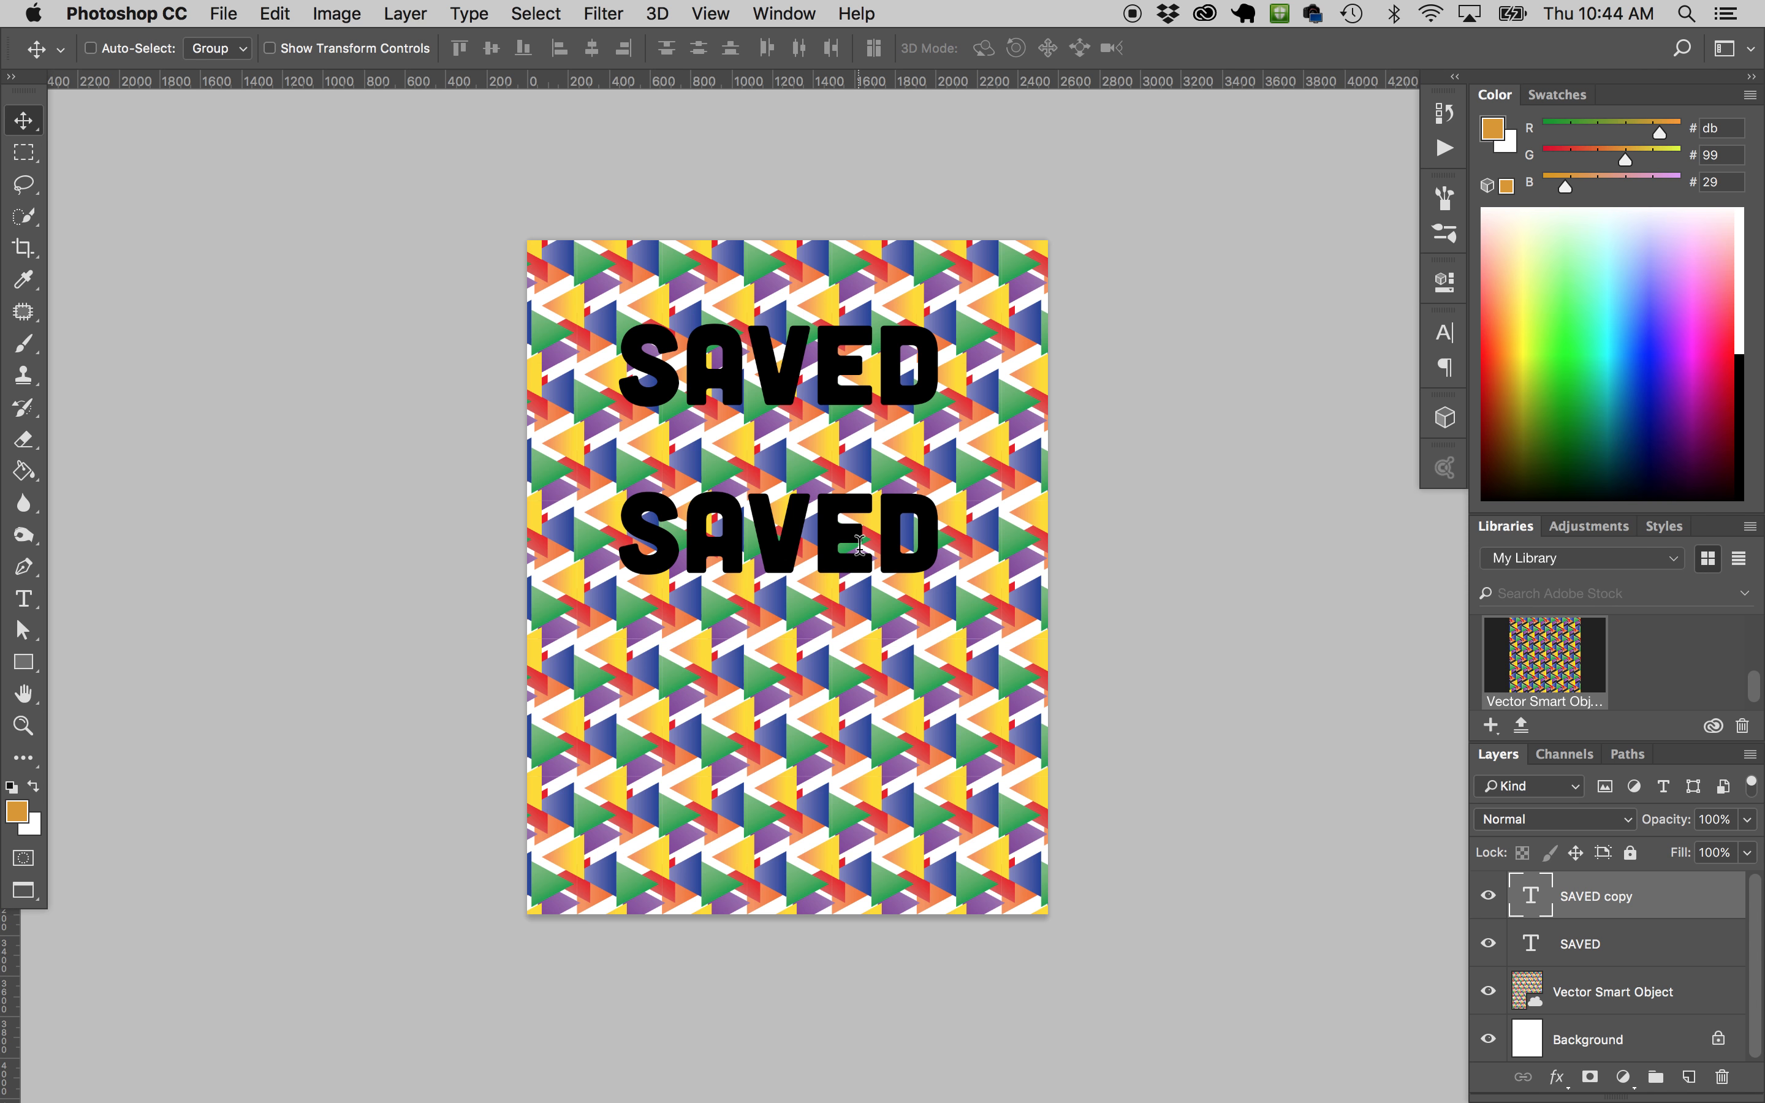
{"action": "key", "text": "t"}
{"action": "double_click", "coordinate": [861, 548]}
{"action": "type", "text": "BY"}
{"action": "key", "text": "ctrl+Return"}
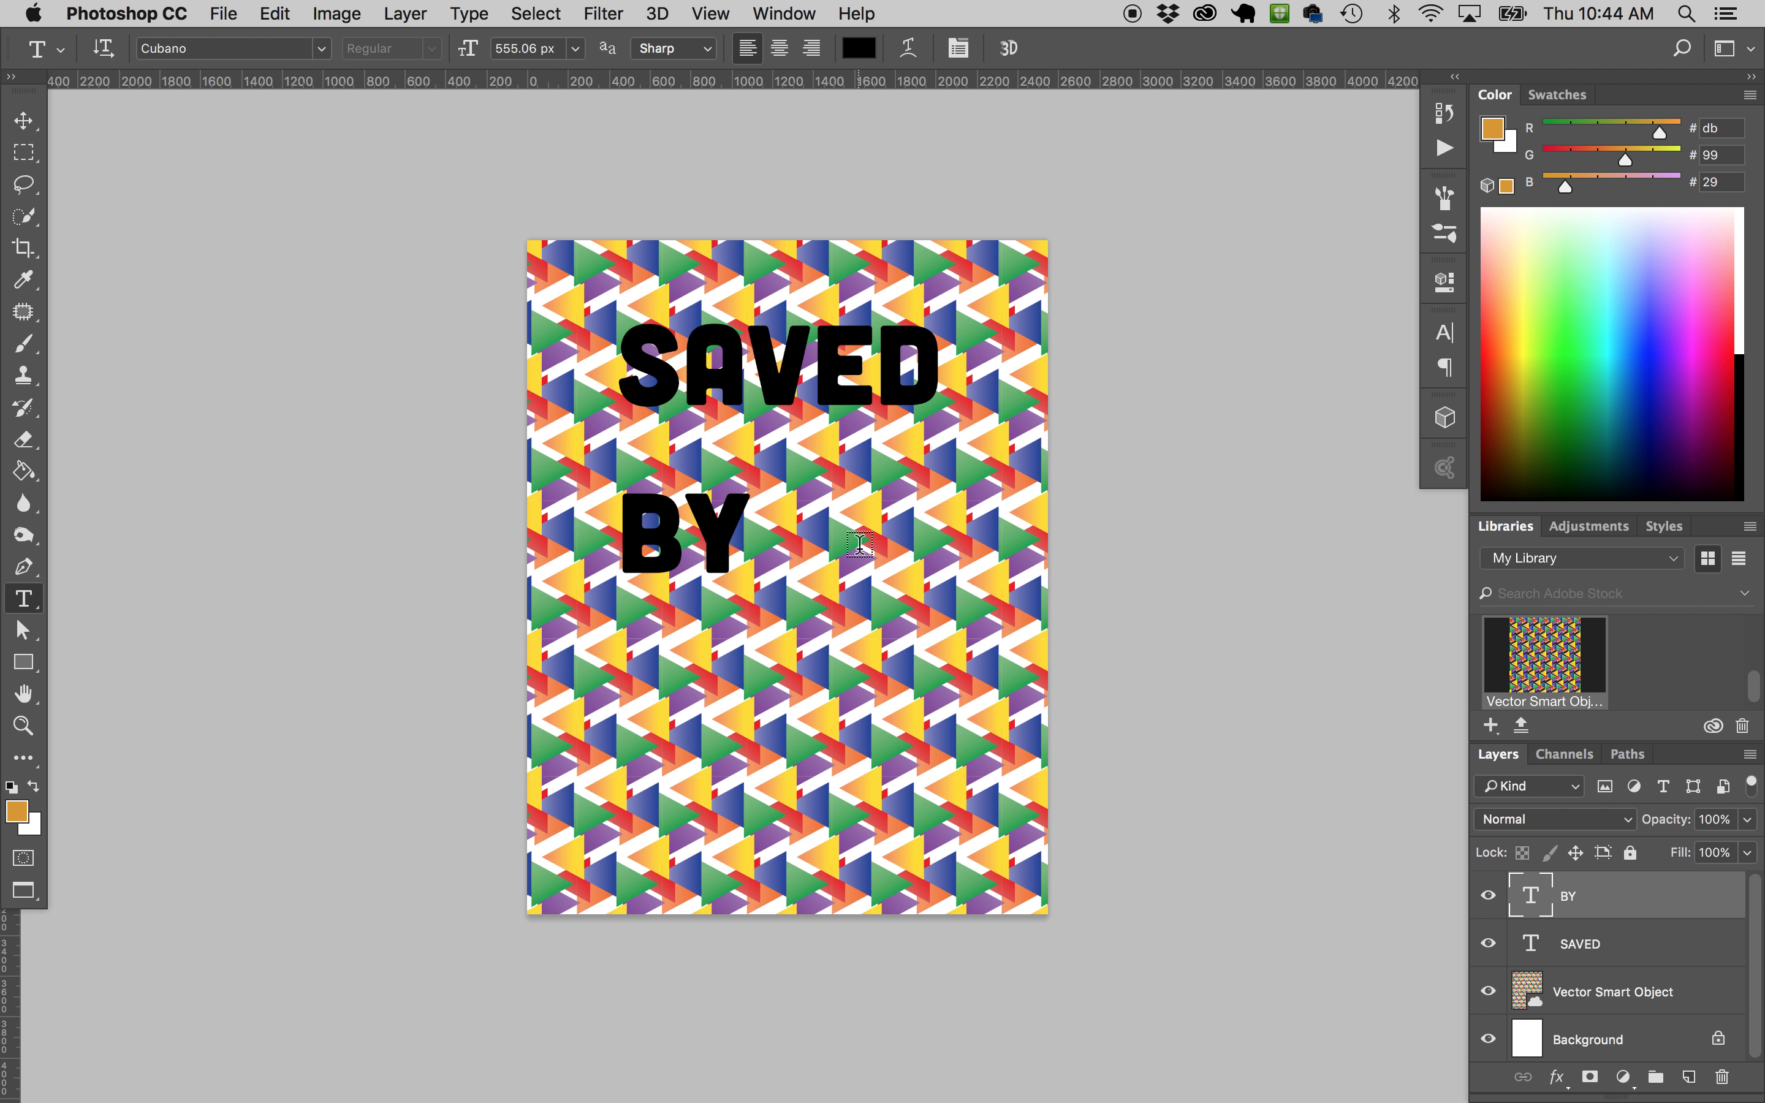
Duplicate the BY text directly below itself and extend the original line to BY THE.
{"action": "key", "text": "v"}
{"action": "left_click_drag", "start_coordinate": [780, 577], "coordinate": [732, 689]}
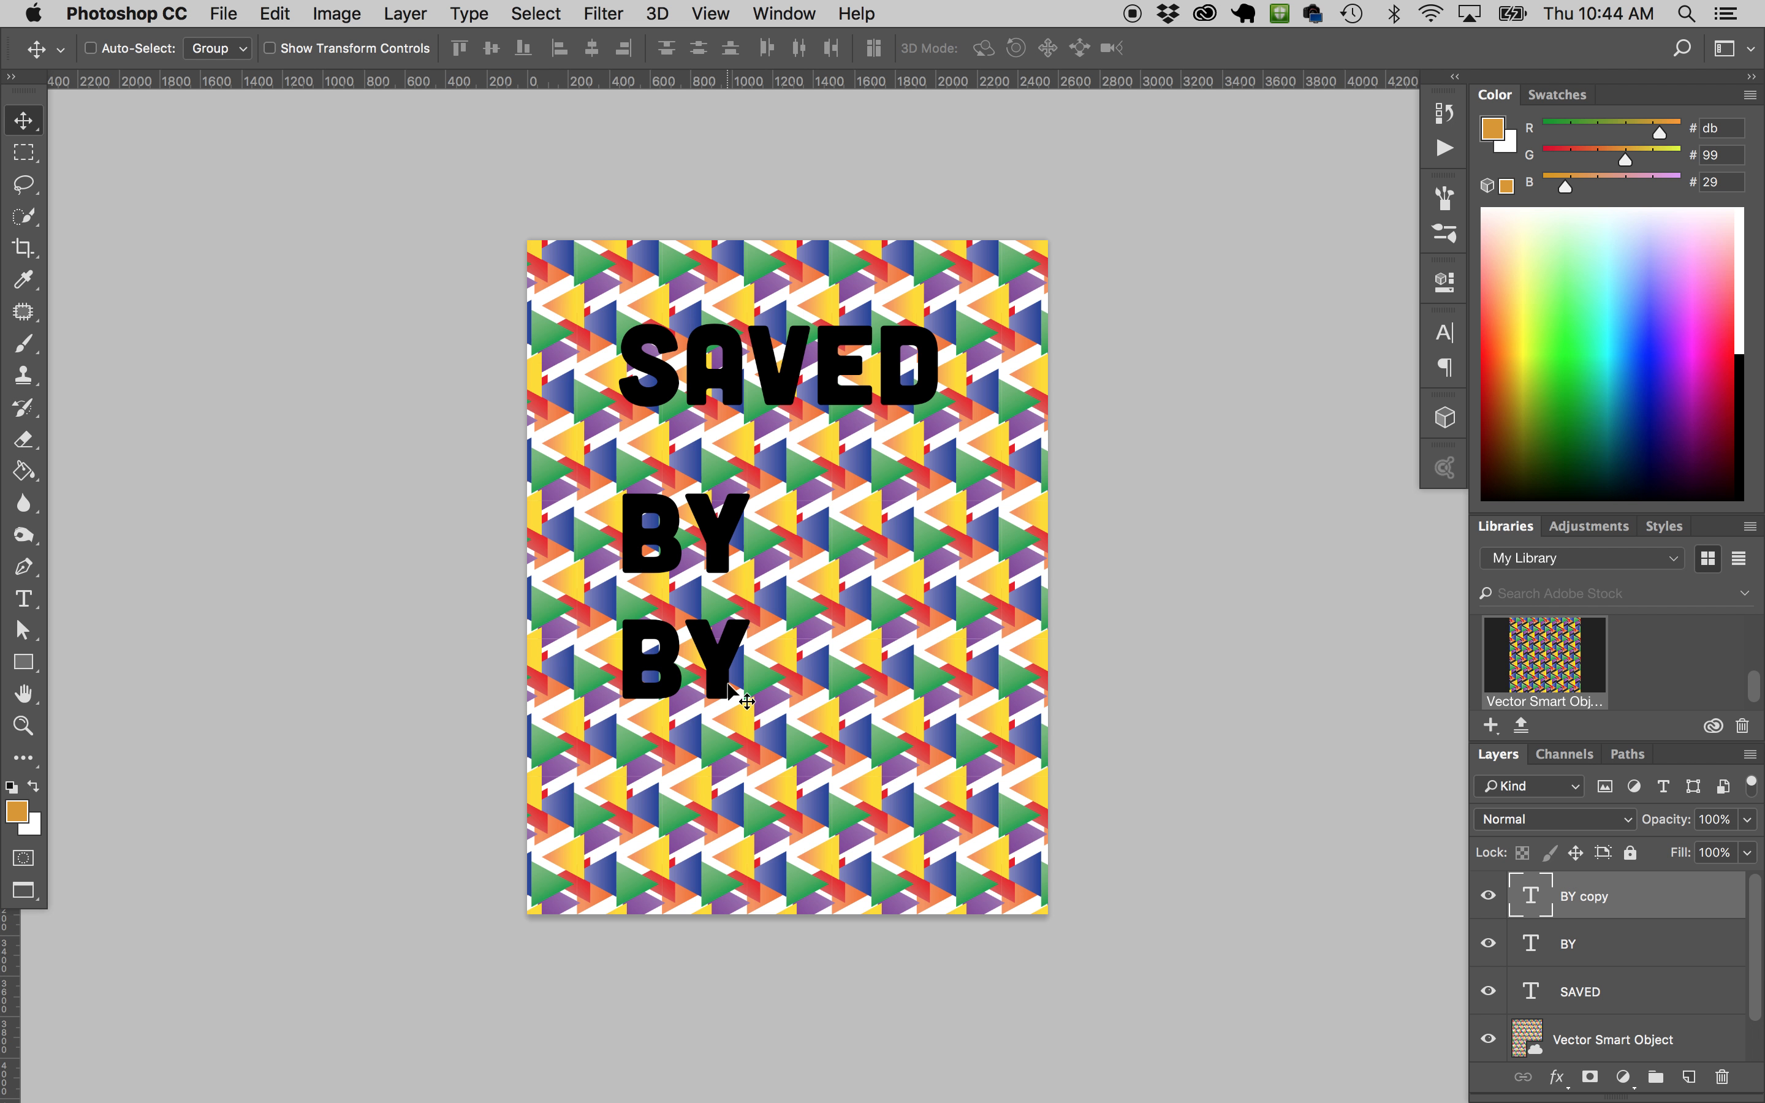
{"action": "key", "text": "t"}
{"action": "left_click", "coordinate": [744, 568]}
{"action": "type", "text": "T"}
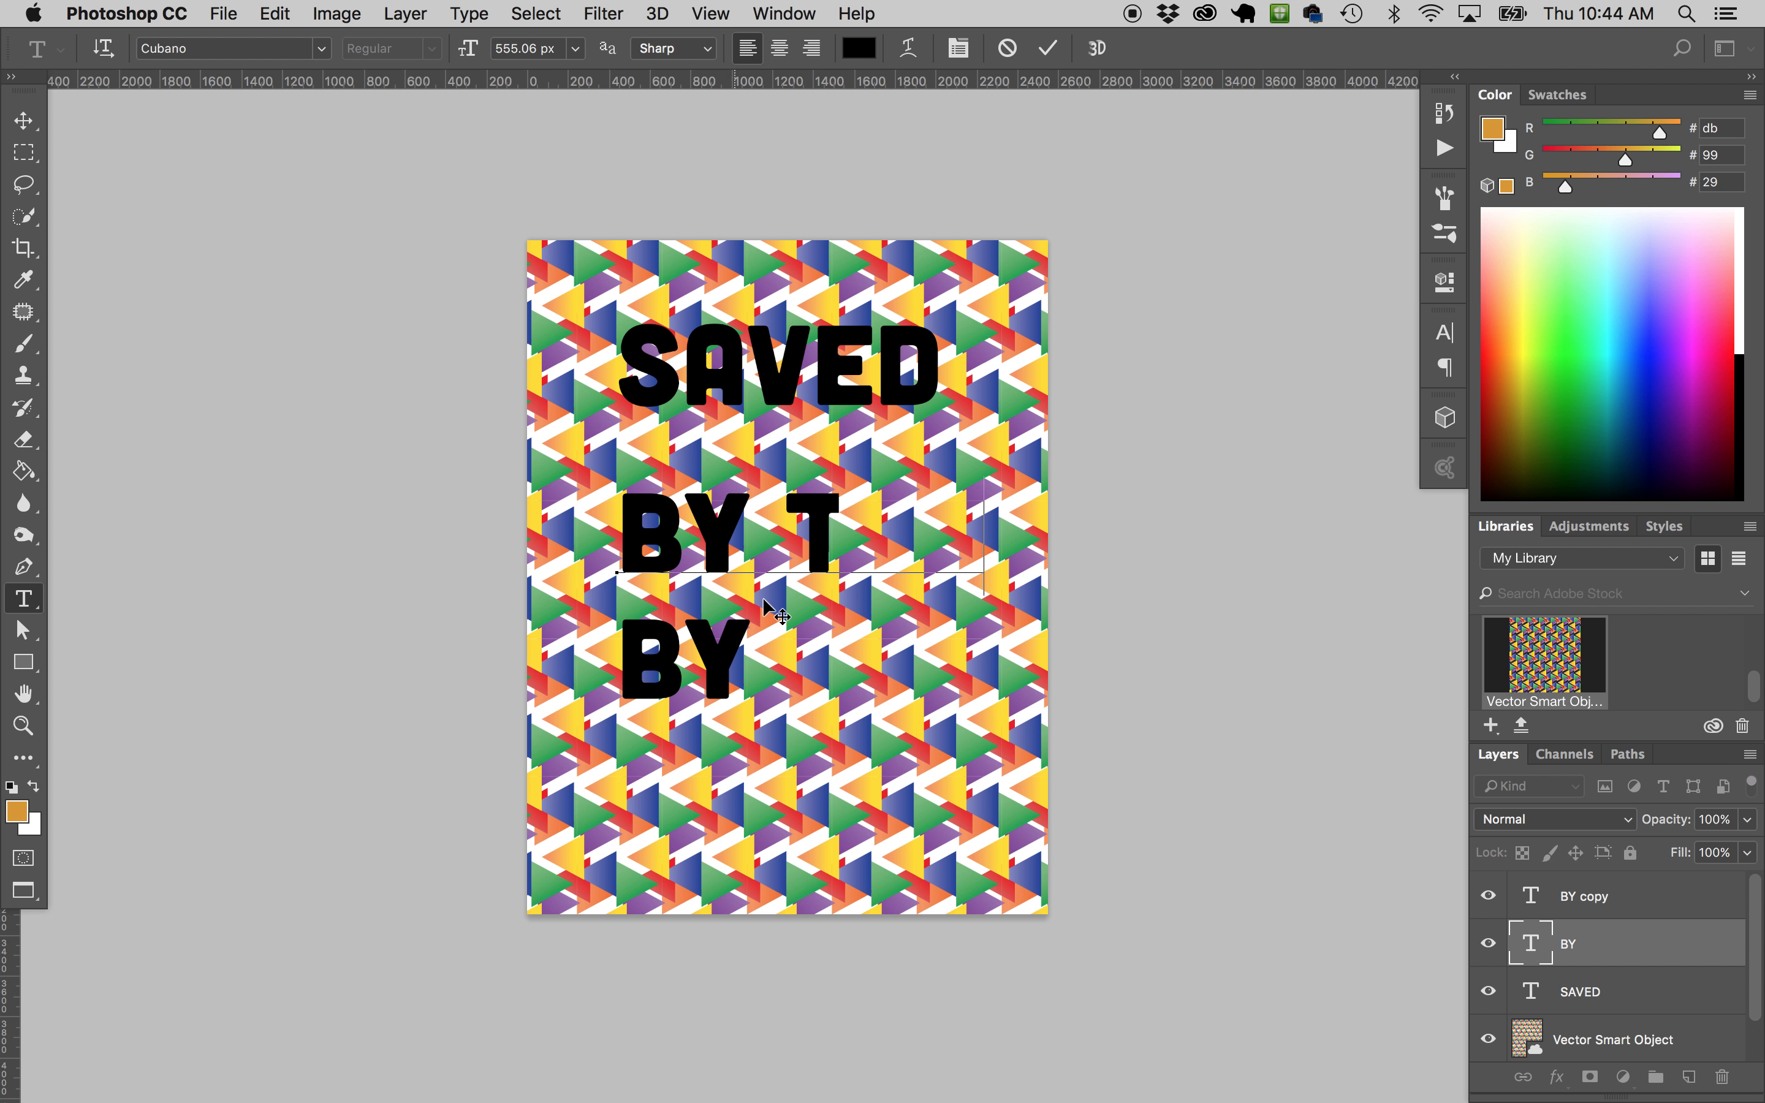
{"action": "type", "text": "HE"}
Replace the lowest text line with BELL.
{"action": "double_click", "coordinate": [735, 671]}
{"action": "type", "text": "BELL"}
{"action": "key", "text": "ctrl+Return"}
{"action": "key", "text": "v"}
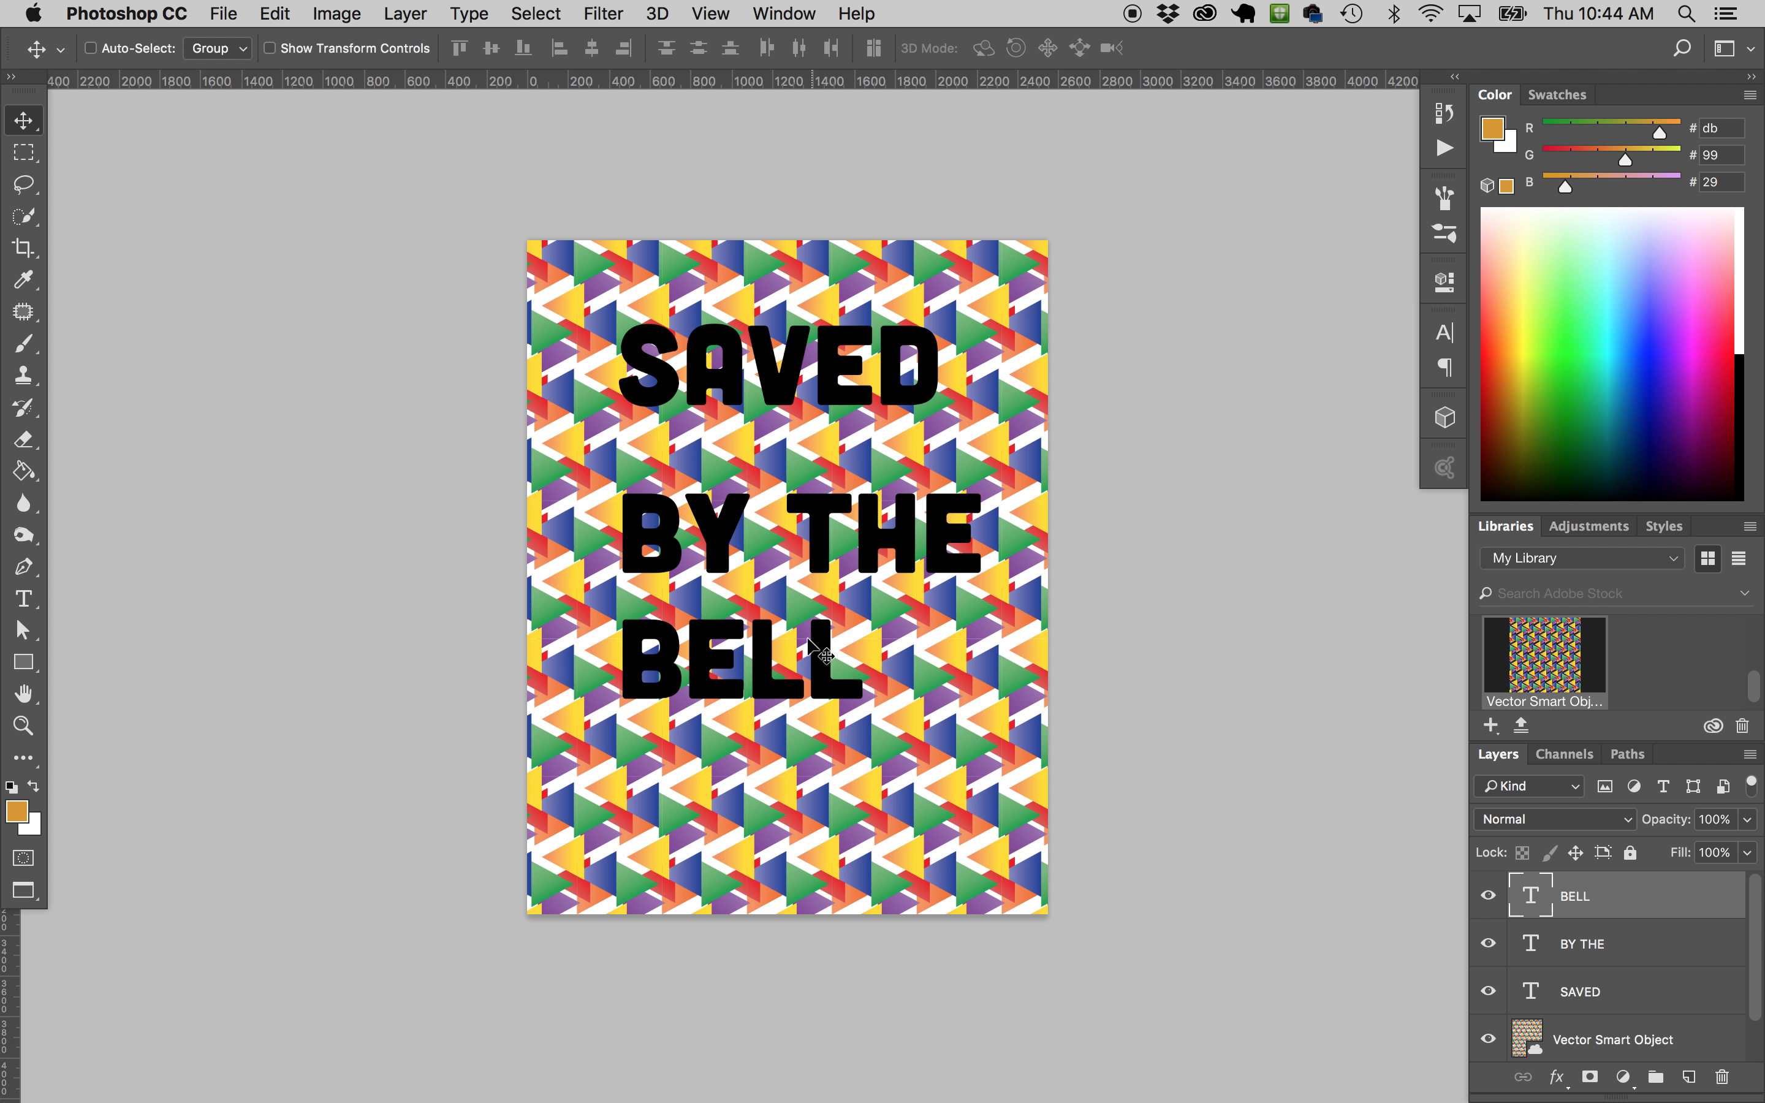
Move the BY THE text slightly up so the three lines are evenly spaced.
{"action": "right_click", "coordinate": [827, 523]}
{"action": "left_click", "coordinate": [837, 534]}
{"action": "left_click_drag", "start_coordinate": [829, 532], "coordinate": [829, 512]}
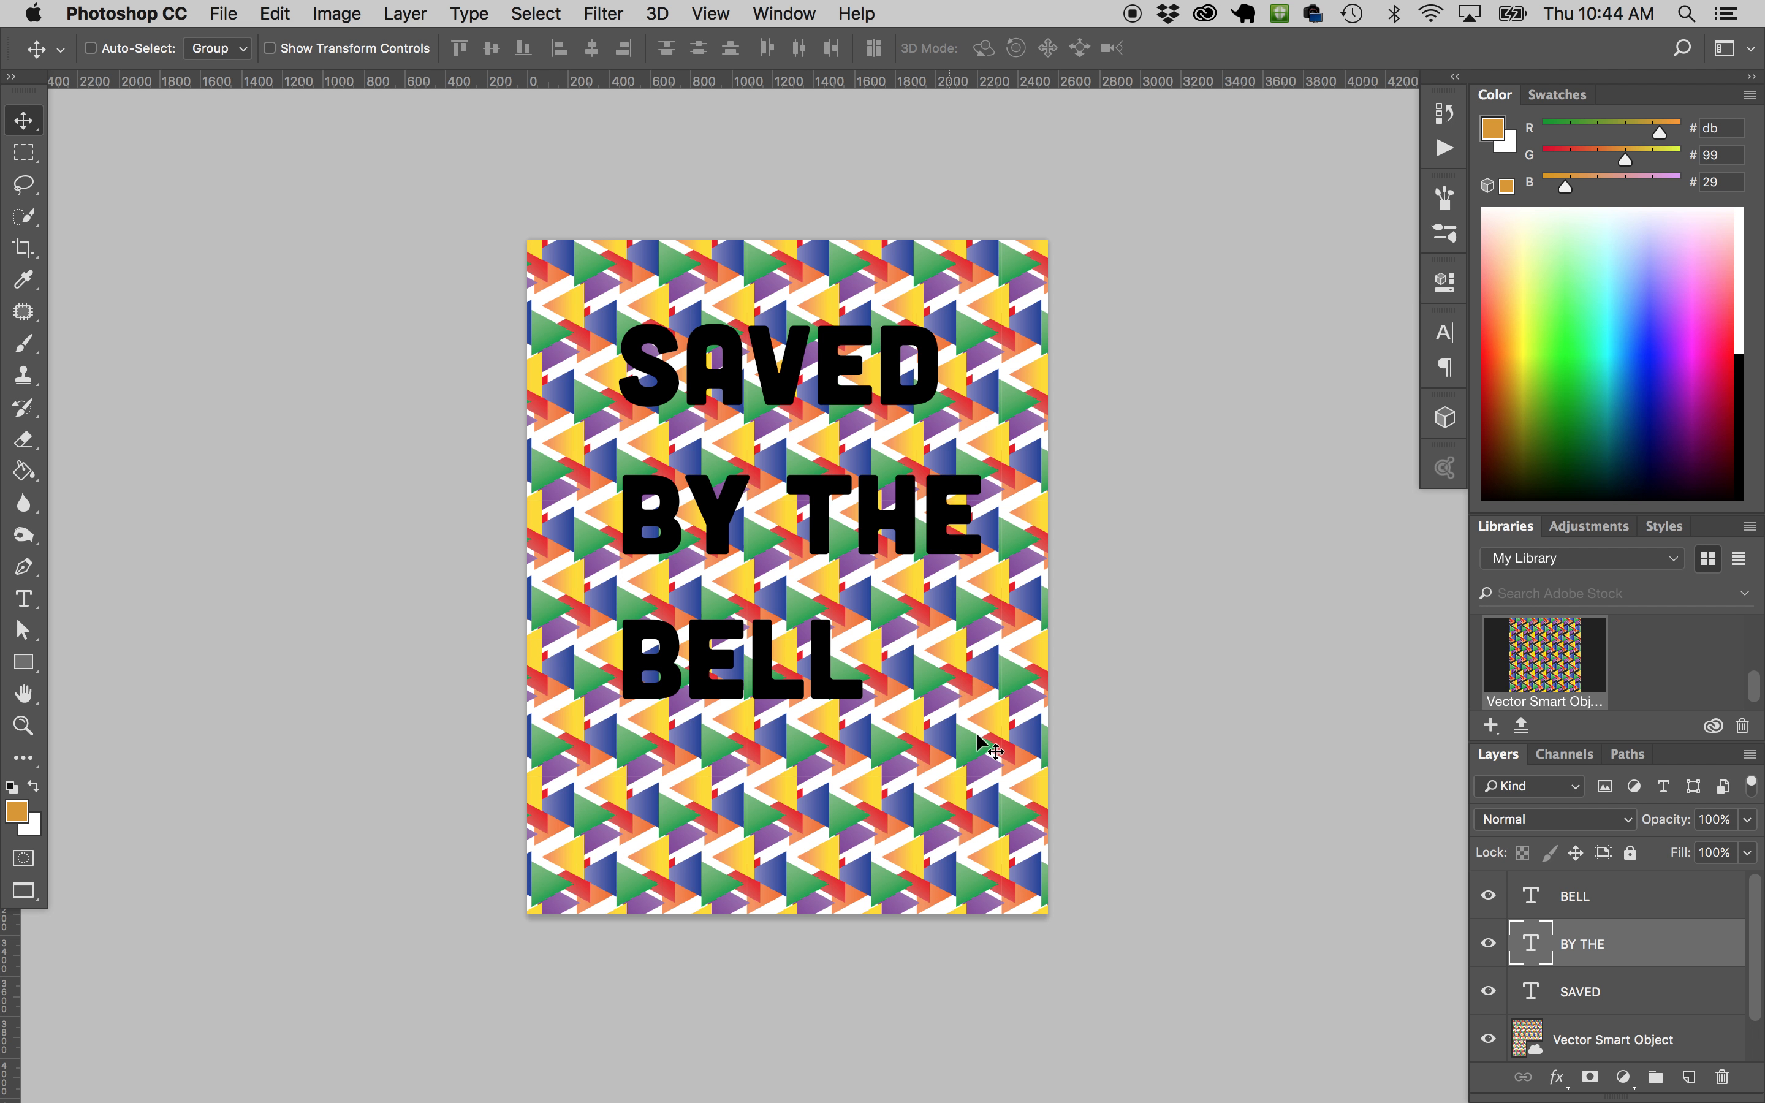
Try the Vector Smart Object layer at 34% opacity and return it to 100%.
{"action": "right_click", "coordinate": [924, 712]}
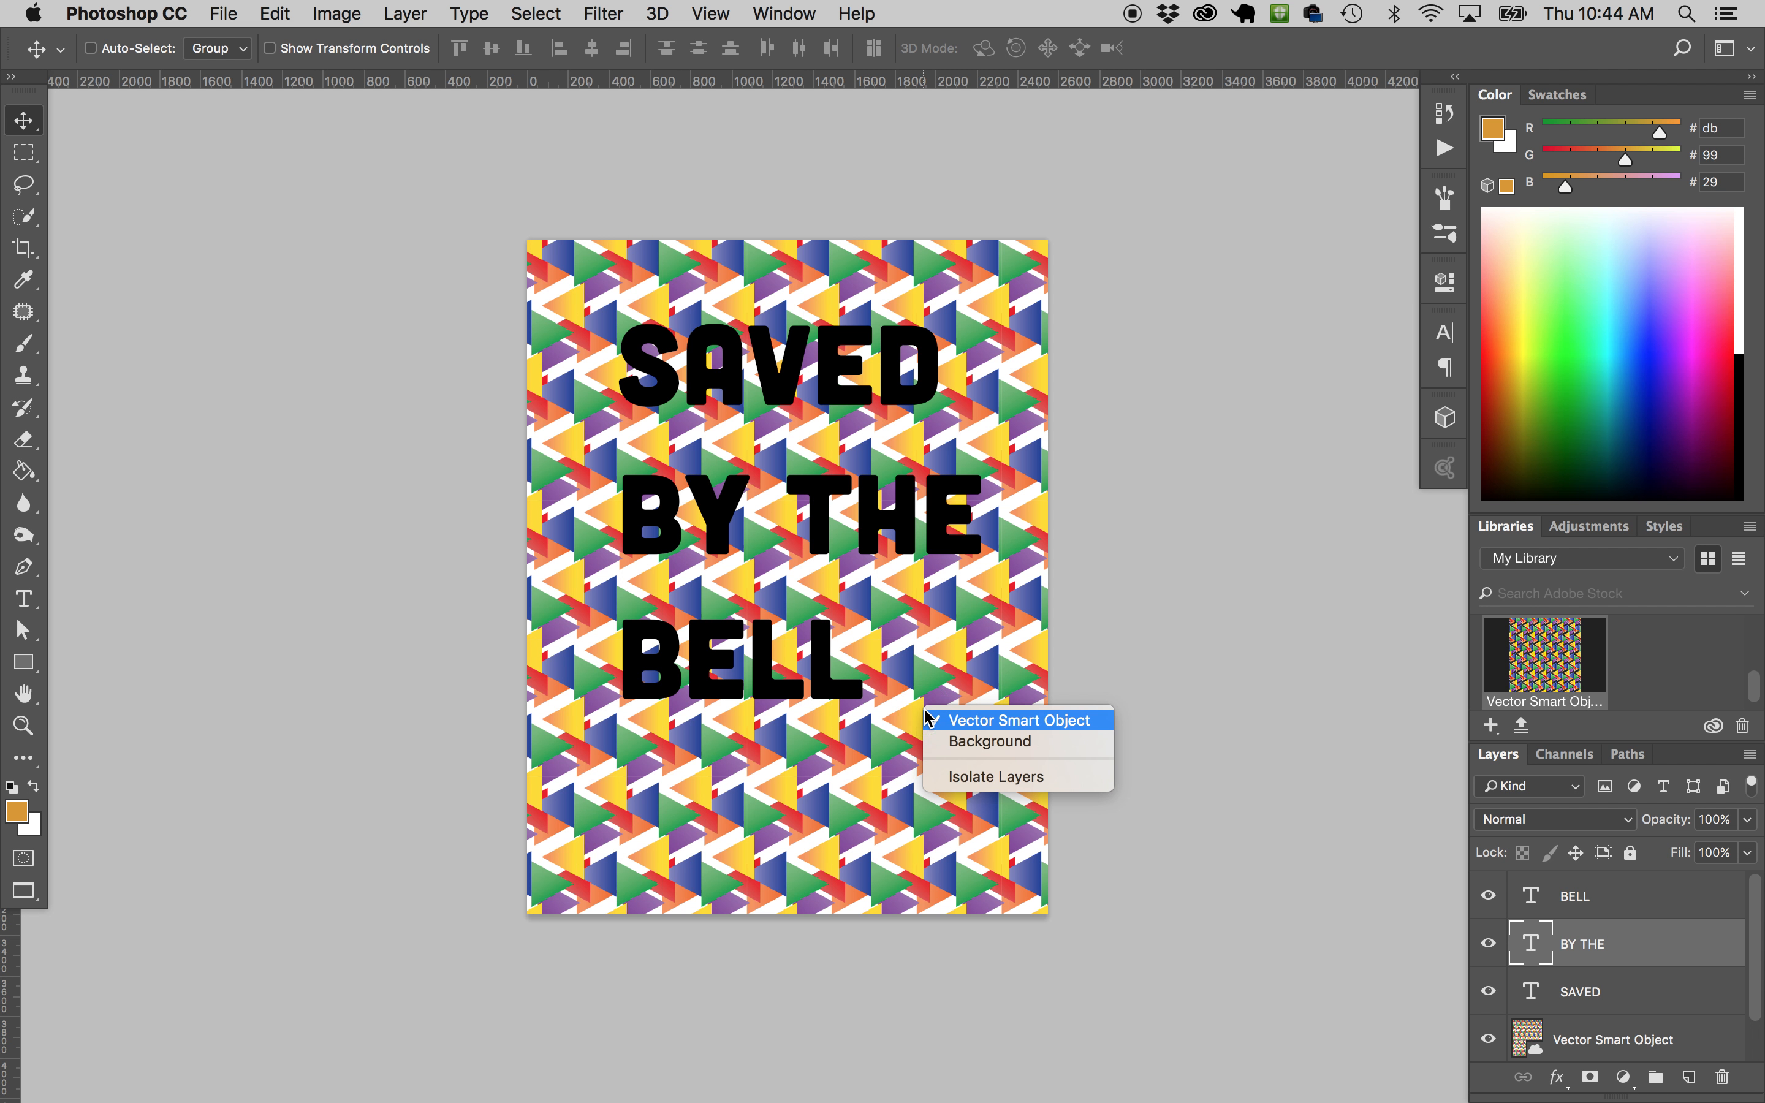
{"action": "left_click", "coordinate": [959, 728]}
{"action": "scroll", "coordinate": [1579, 1004], "scroll_direction": "down", "scroll_amount": 1}
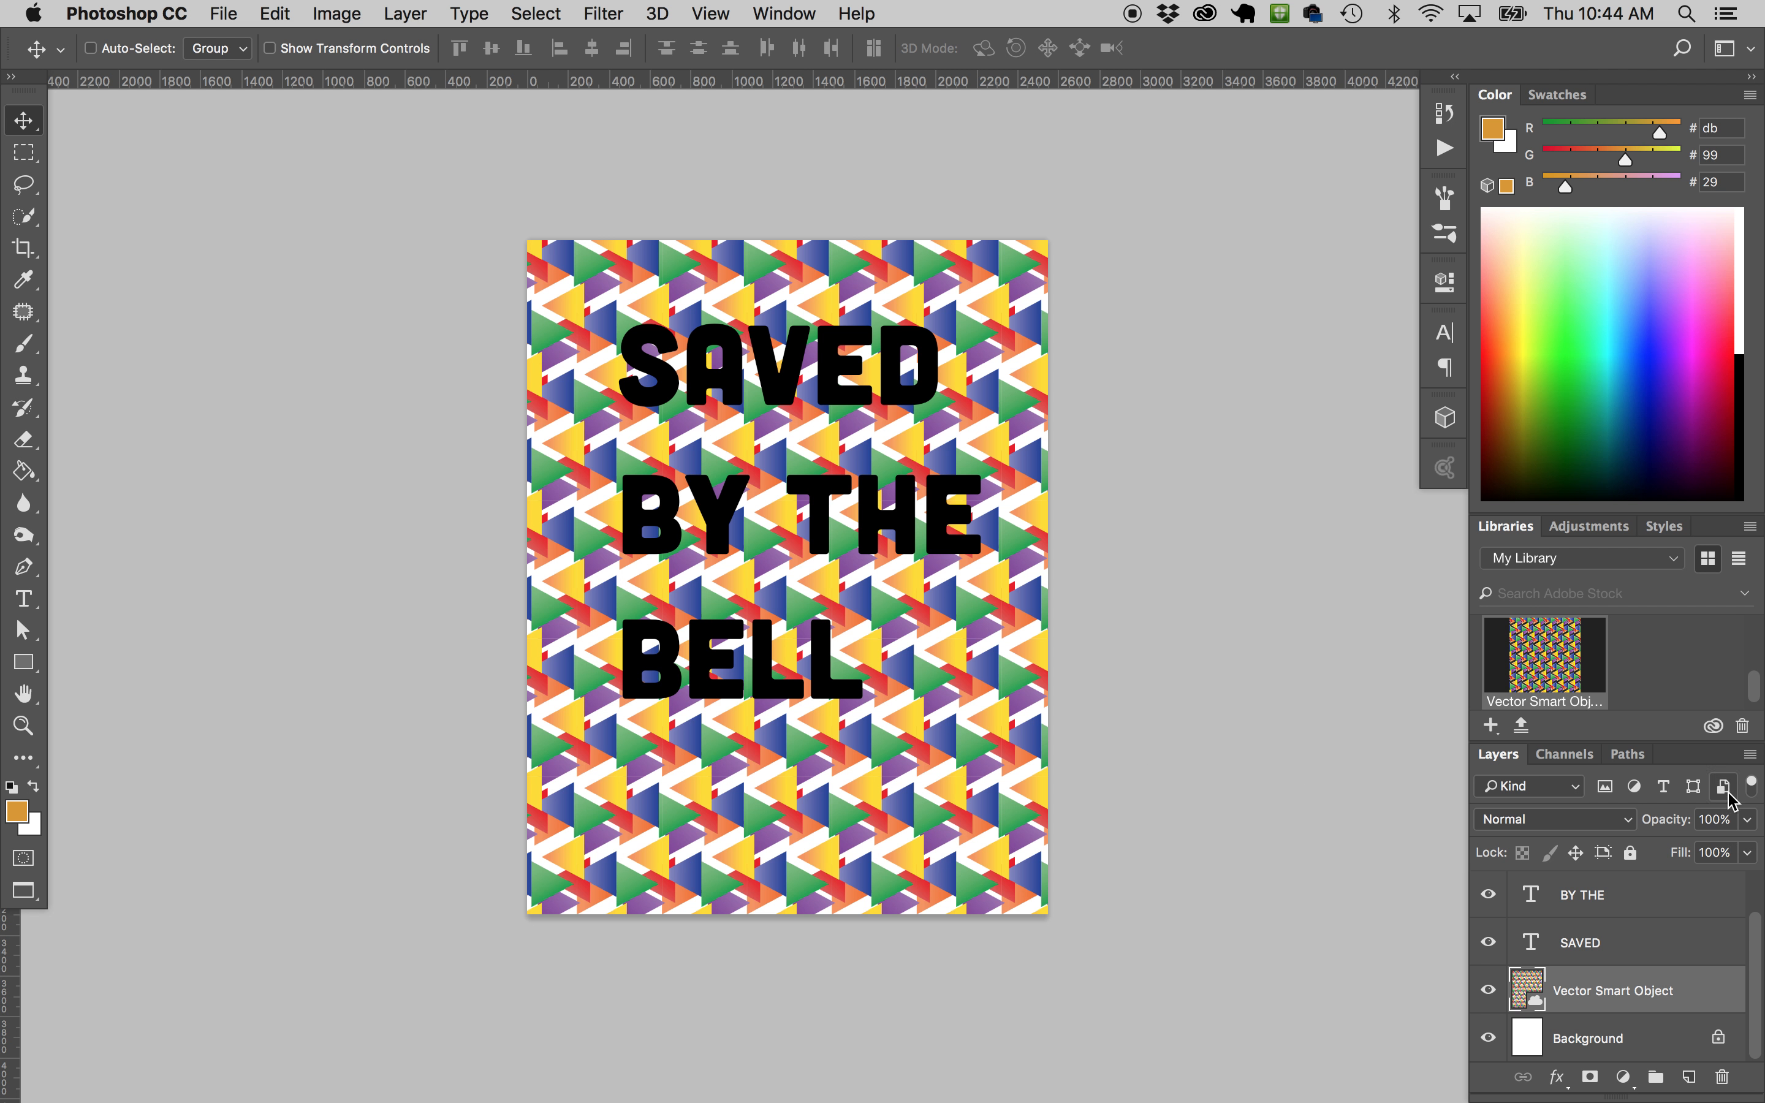
{"action": "left_click", "coordinate": [1749, 820]}
{"action": "left_click_drag", "start_coordinate": [1750, 844], "coordinate": [1670, 847]}
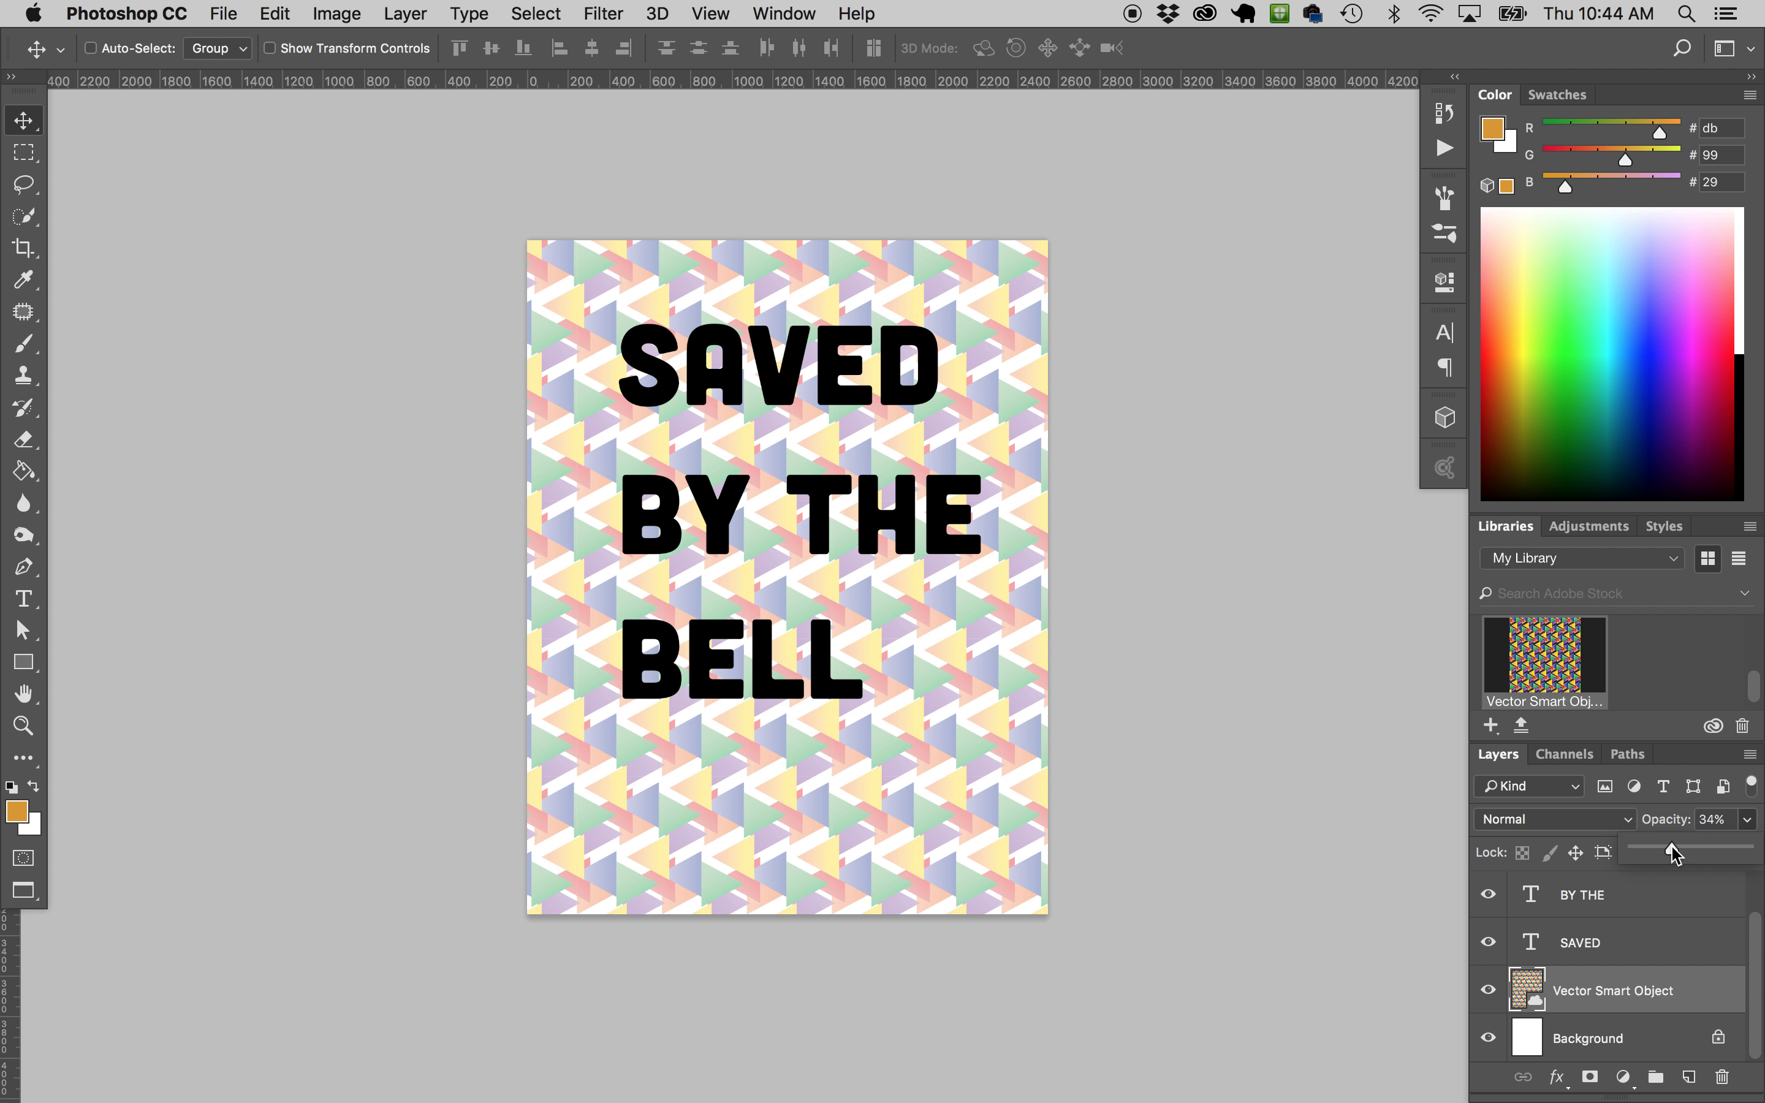
{"action": "left_click_drag", "start_coordinate": [1675, 854], "coordinate": [1747, 850]}
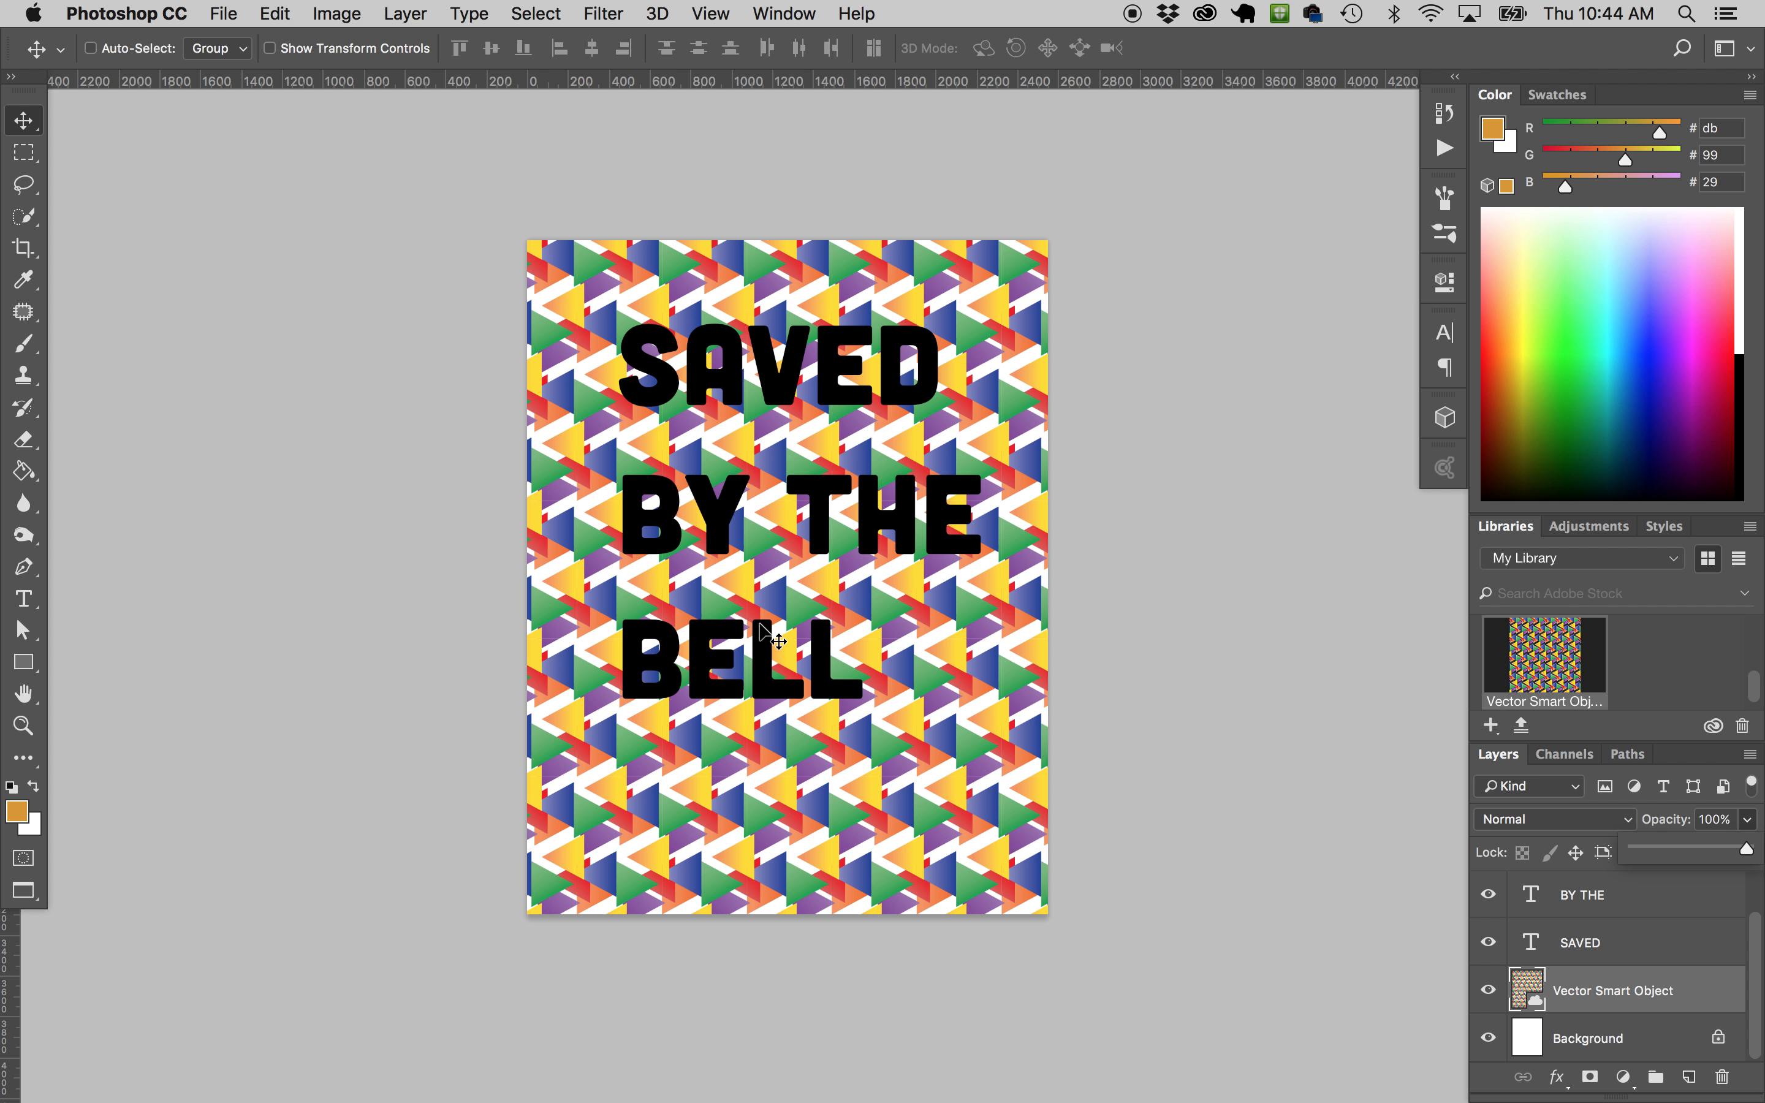